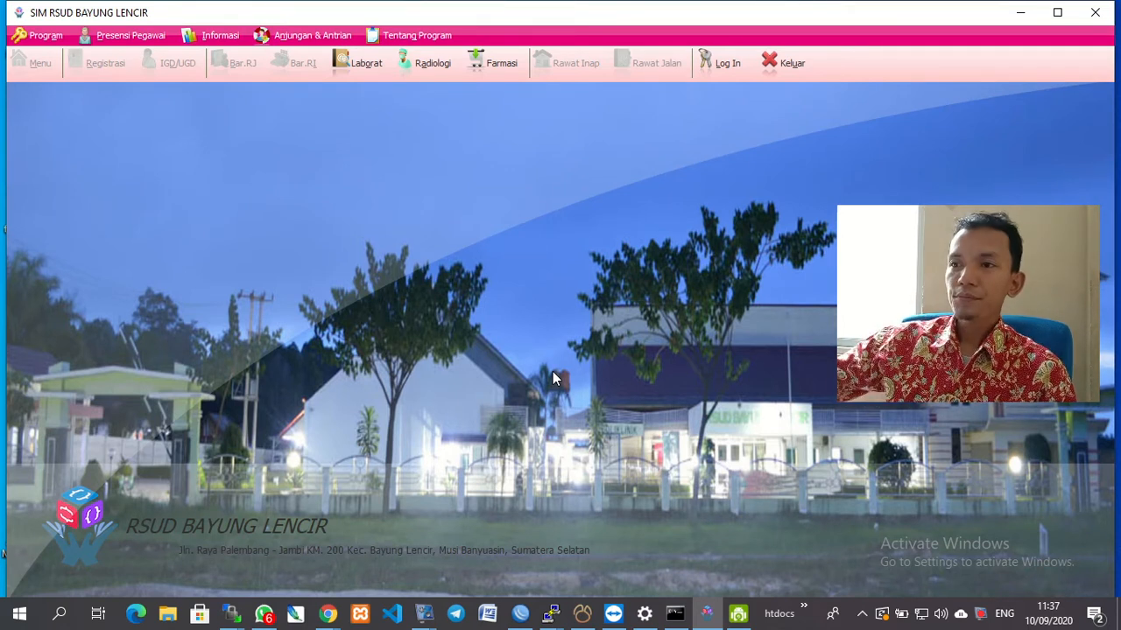
Log in to SIM RSUD Bayung Lencir with the admin ID and its password.
left_click(709, 68)
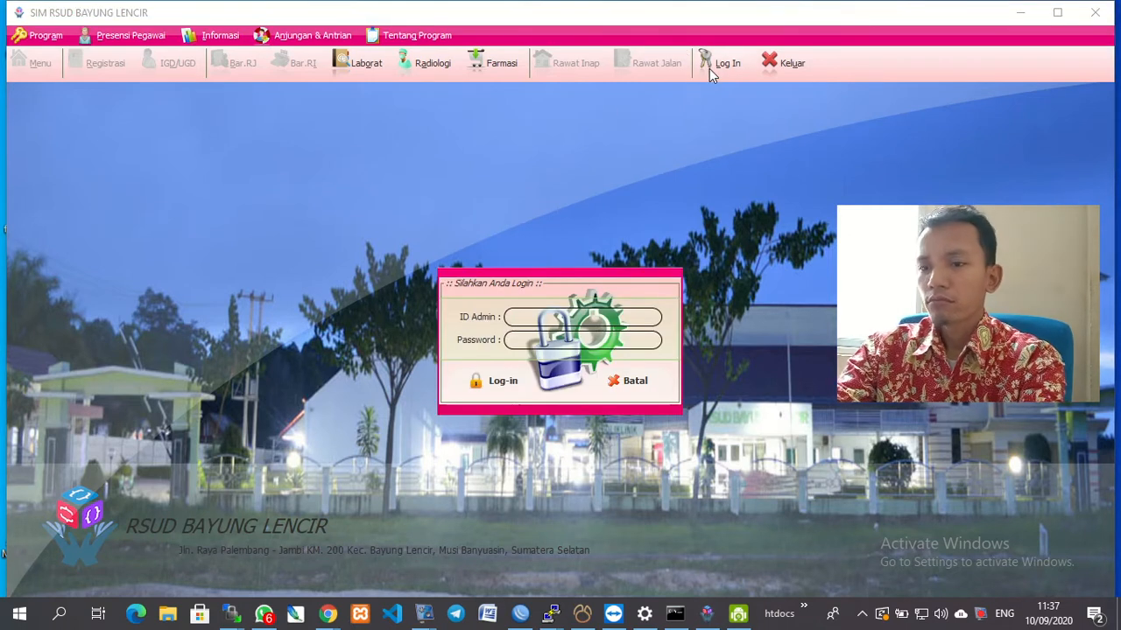
type("admin")
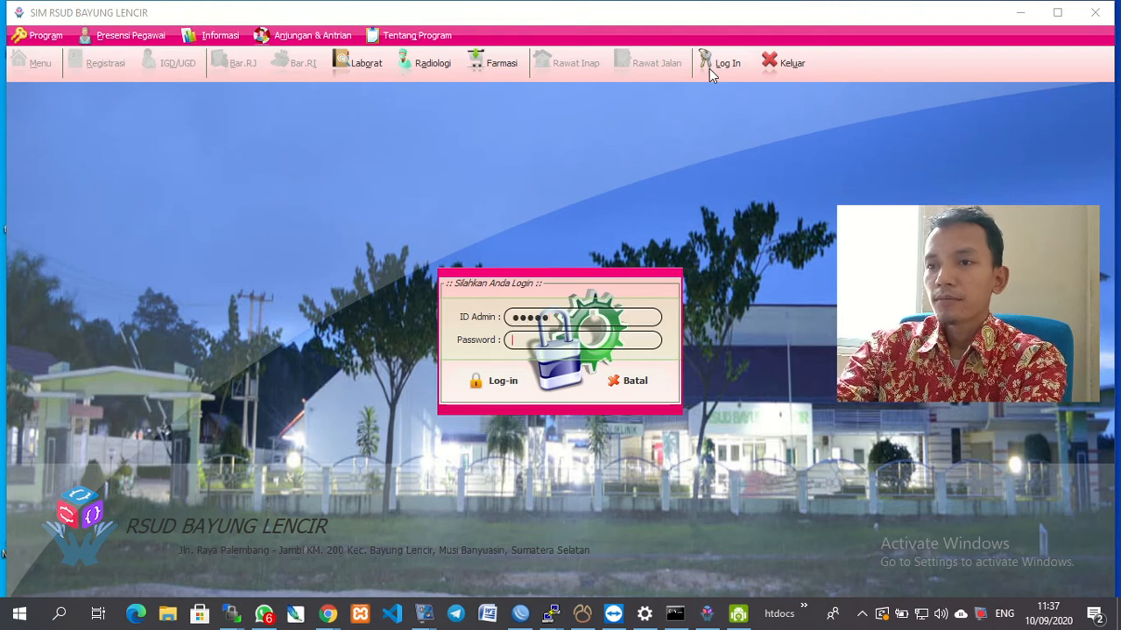
key("Tab")
type("••••••")
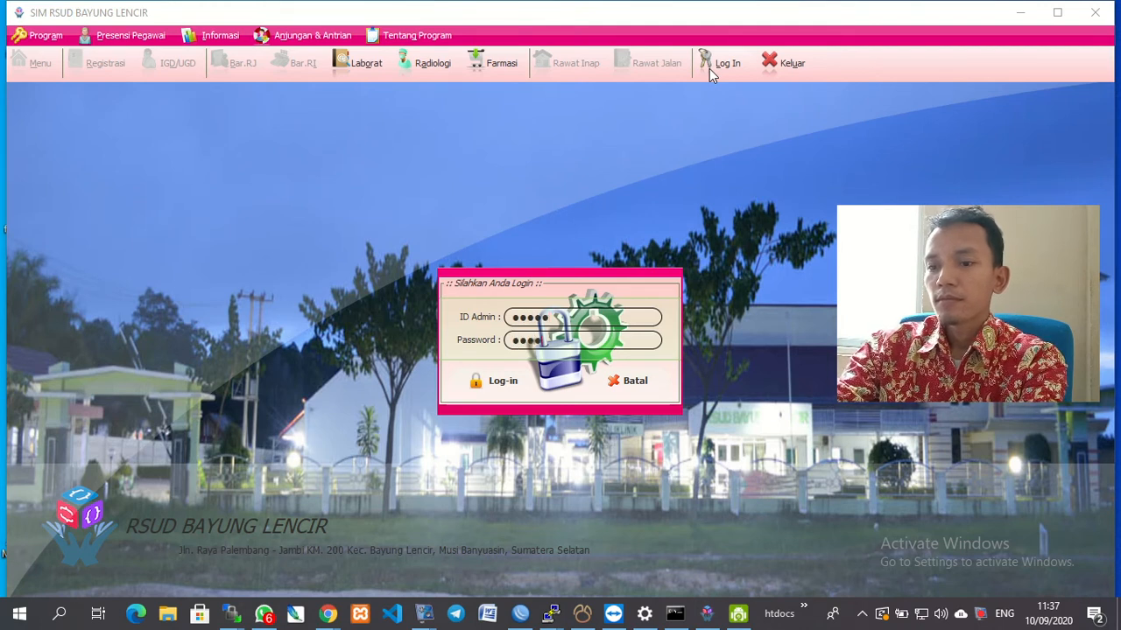
key("Return")
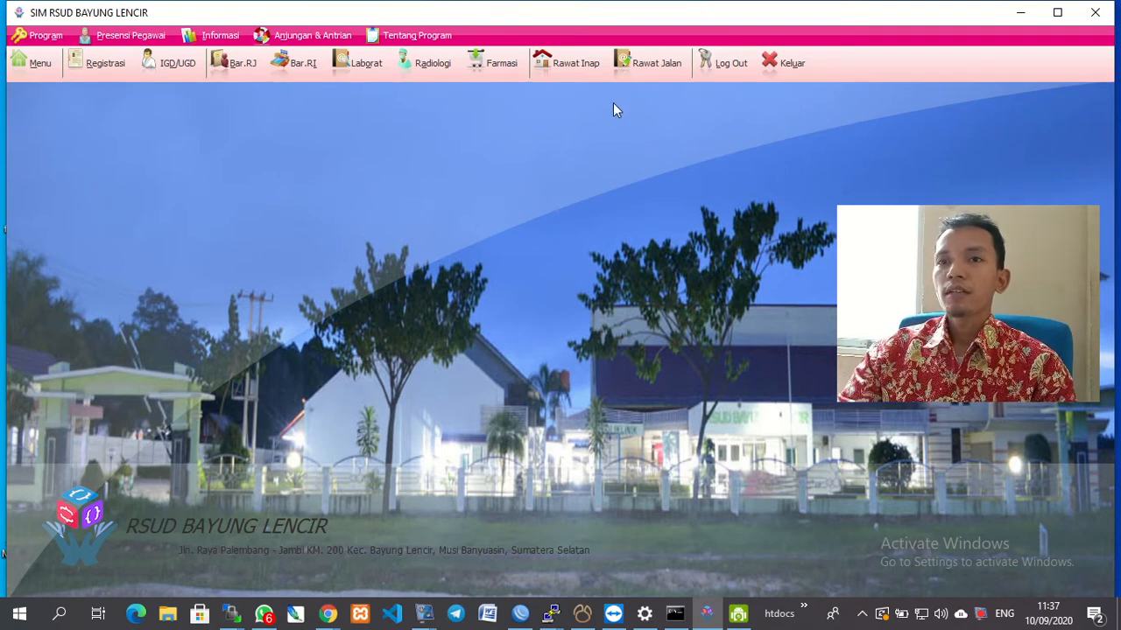
Show the [F] Aset, Inventaris Barang & Instalasi Kesehatan Lingkungan menu and open Asal Hibah.
left_click(35, 63)
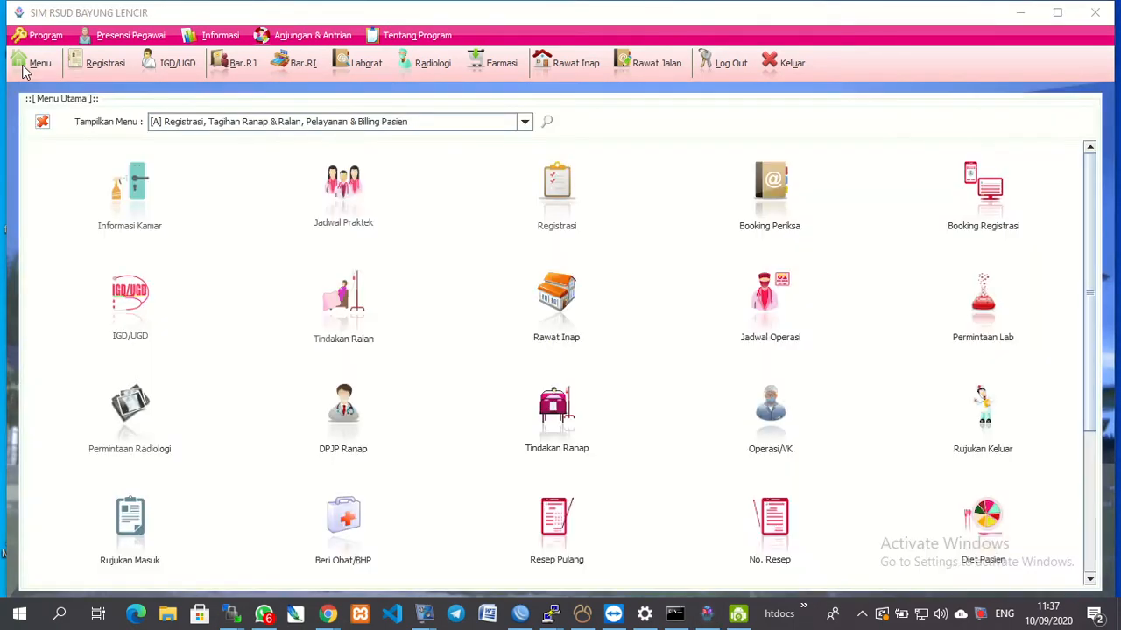
left_click(548, 122)
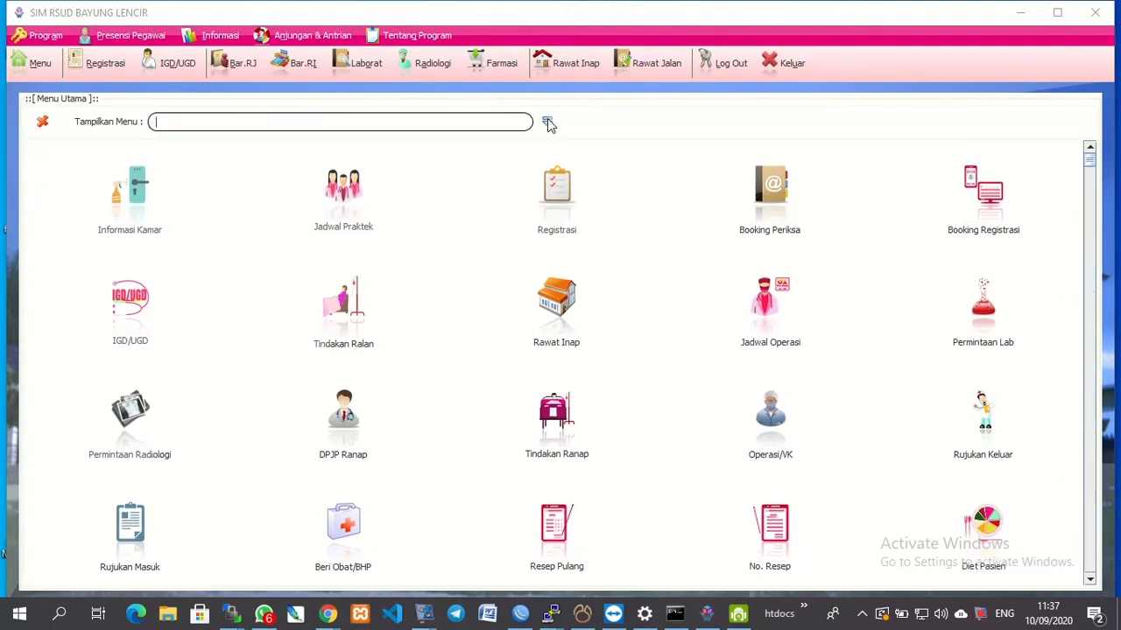
left_click(469, 127)
type("invent")
key("BackSpace")
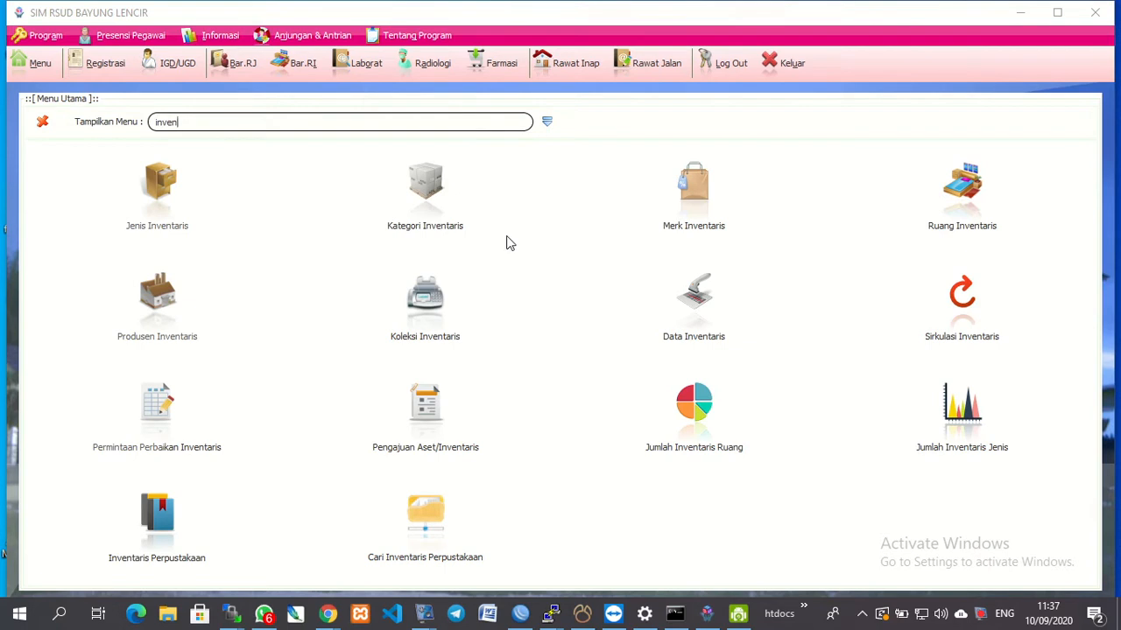
left_click(547, 122)
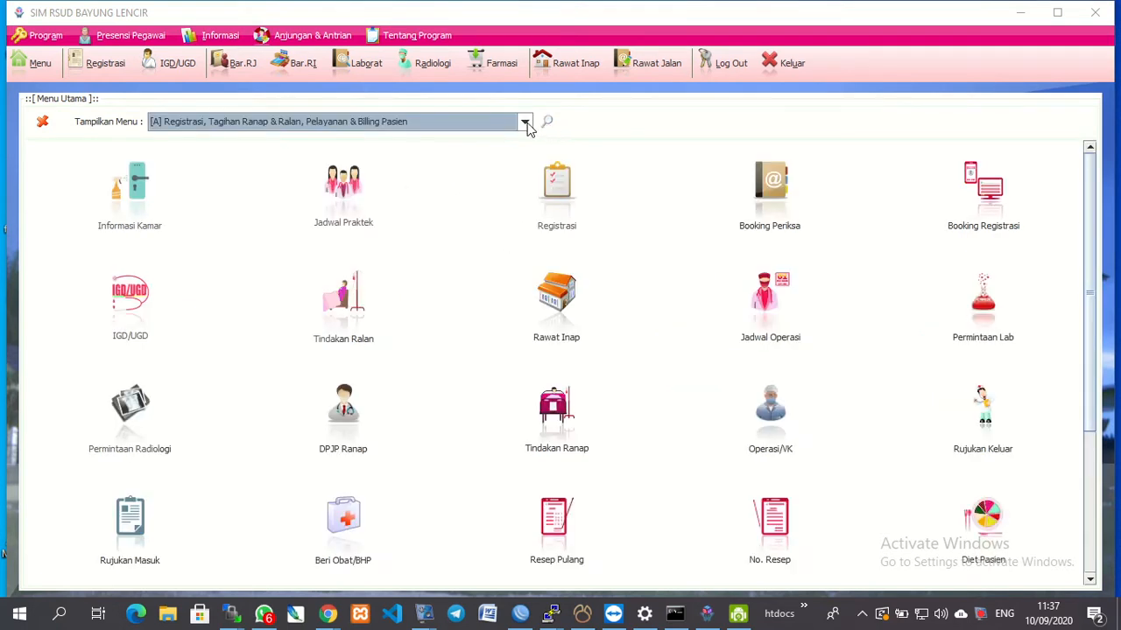
left_click(526, 122)
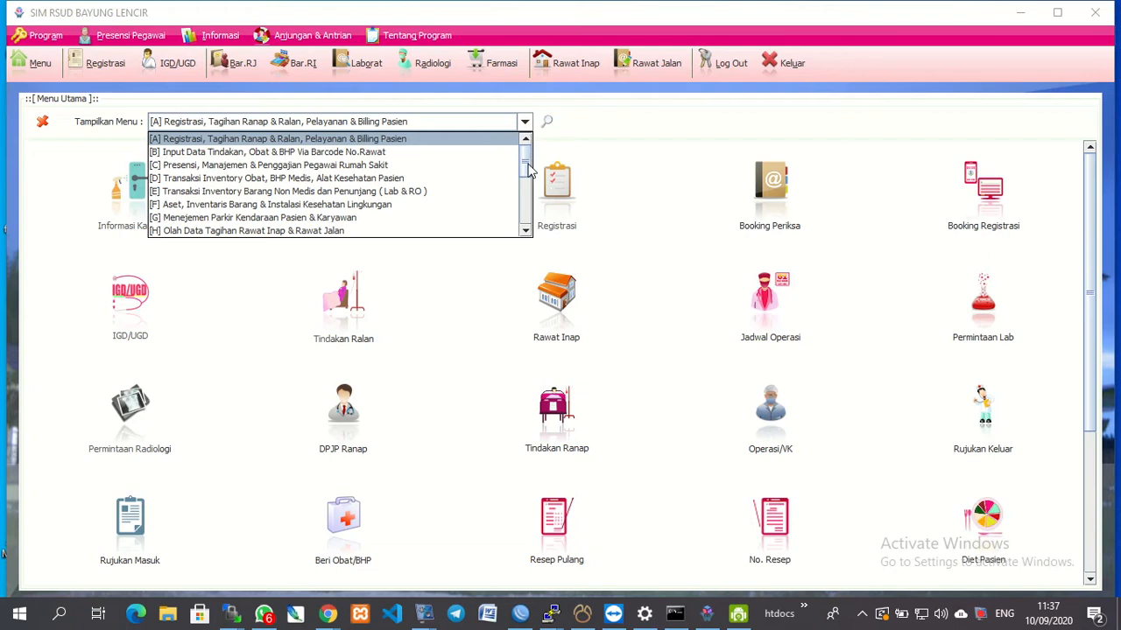
mouse_move(526, 169)
left_mouse_down()
mouse_move(539, 222)
mouse_move(542, 180)
left_mouse_up()
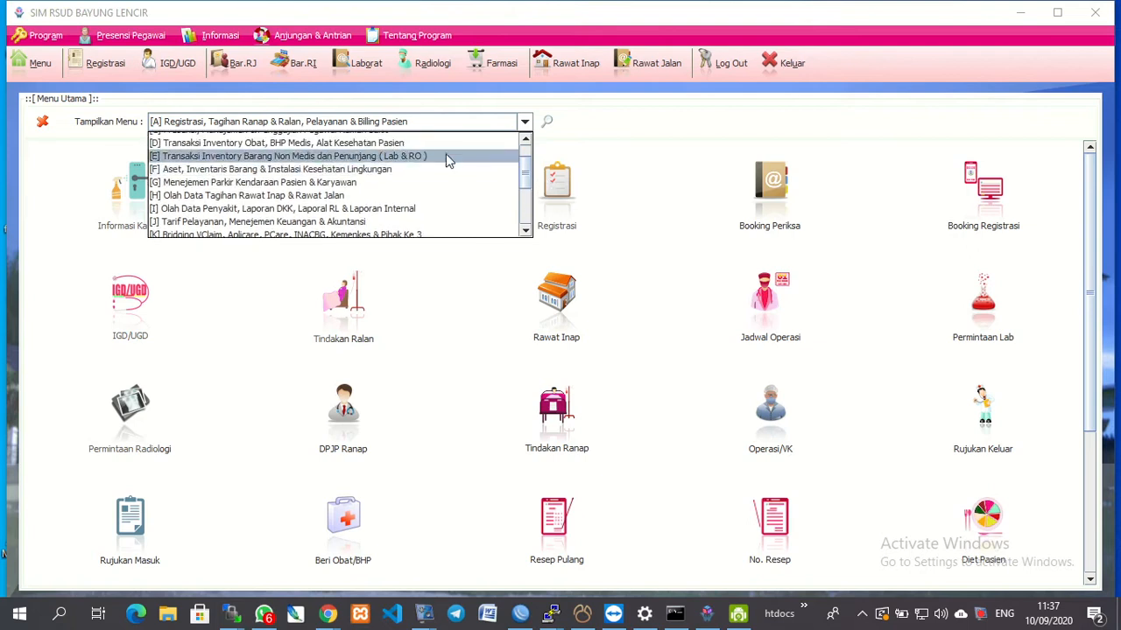
left_click(345, 171)
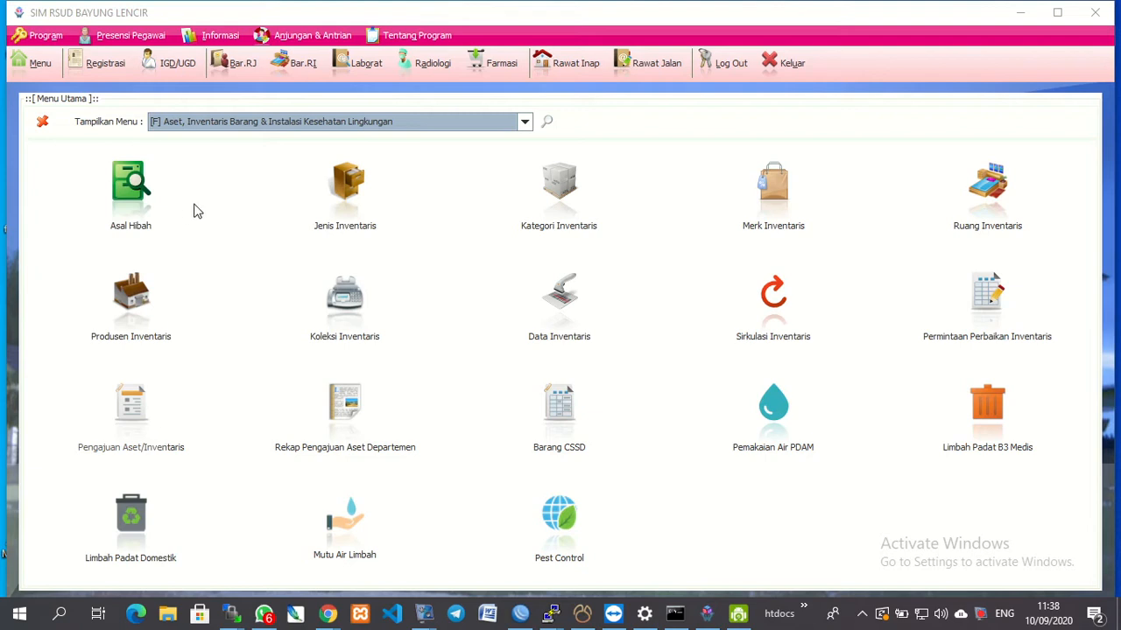
left_click(148, 204)
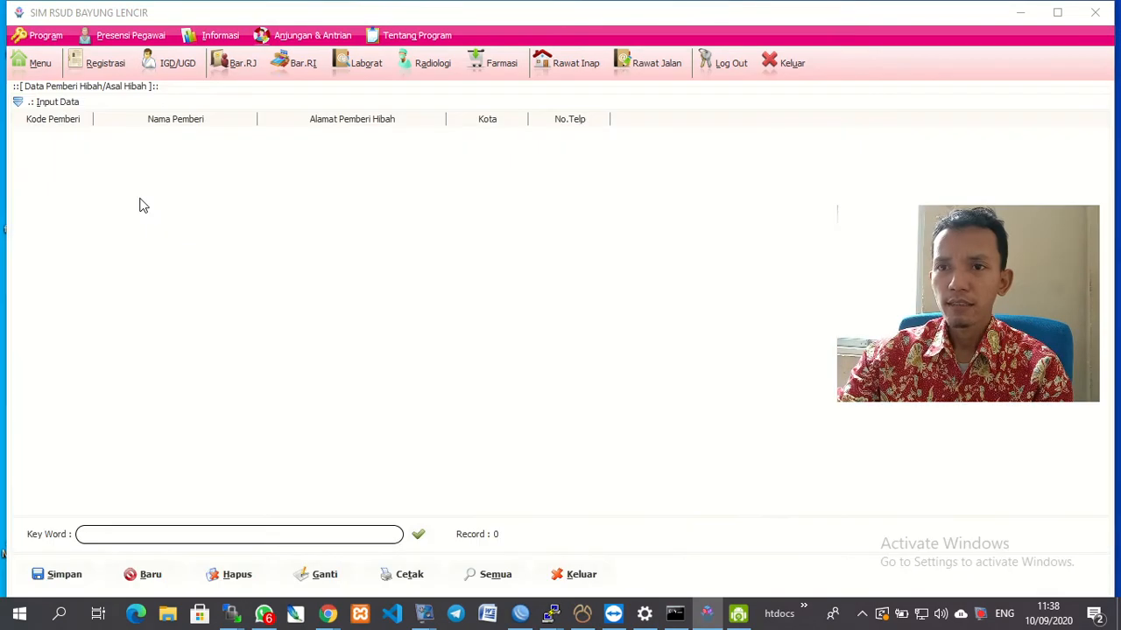
Save grant donor Net1 (PT. Sampoerna, Jambi) and close the donor records.
left_click(44, 102)
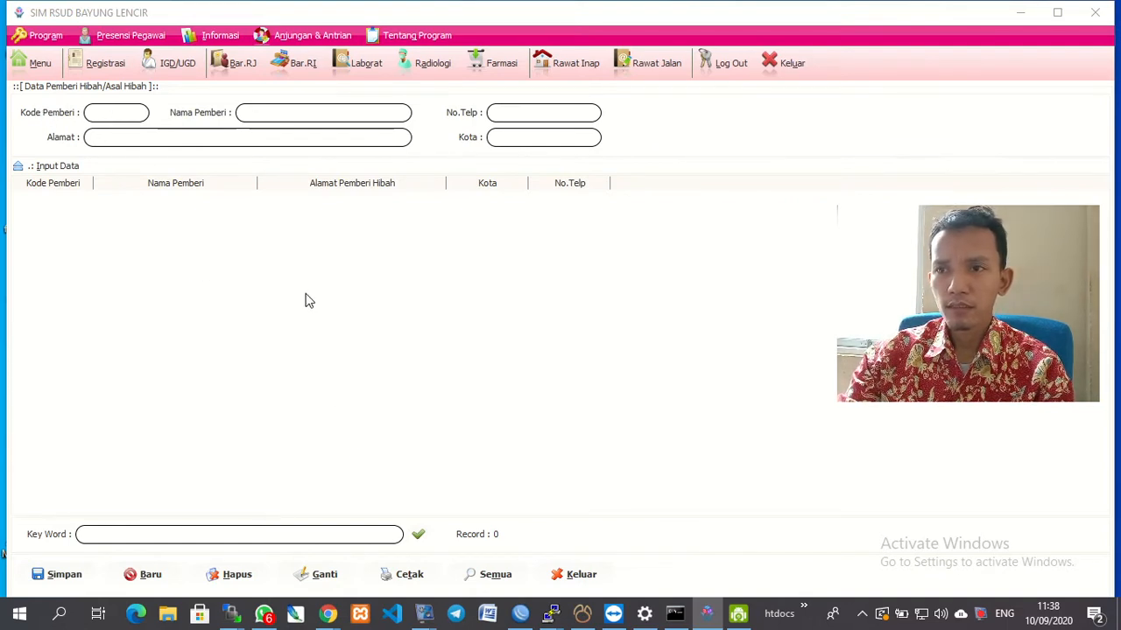
left_click(123, 114)
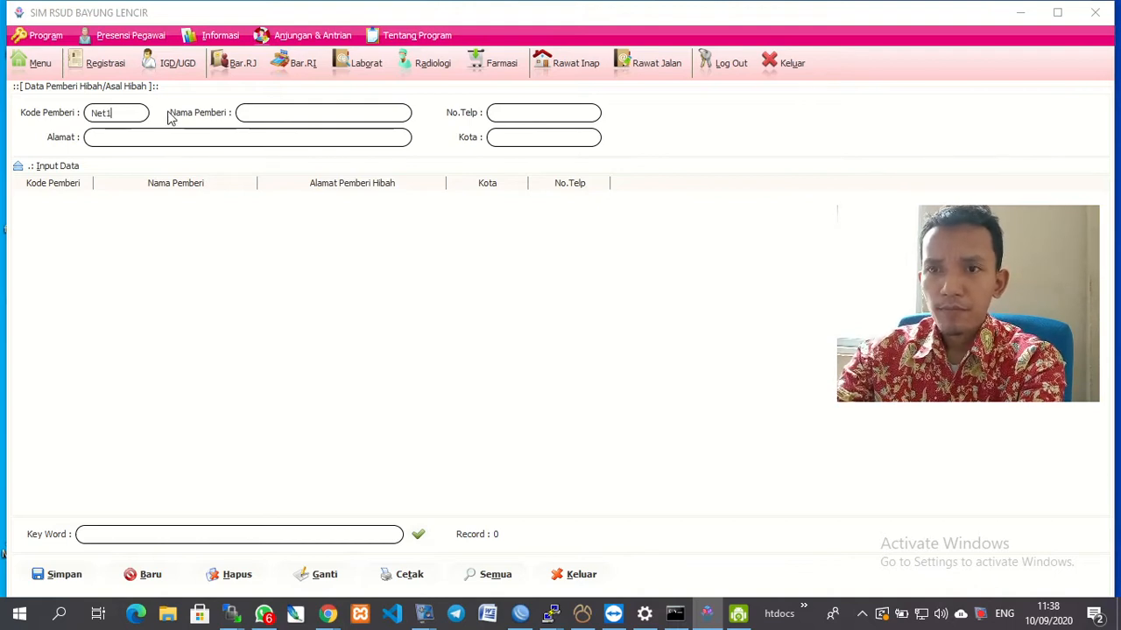
left_click(258, 118)
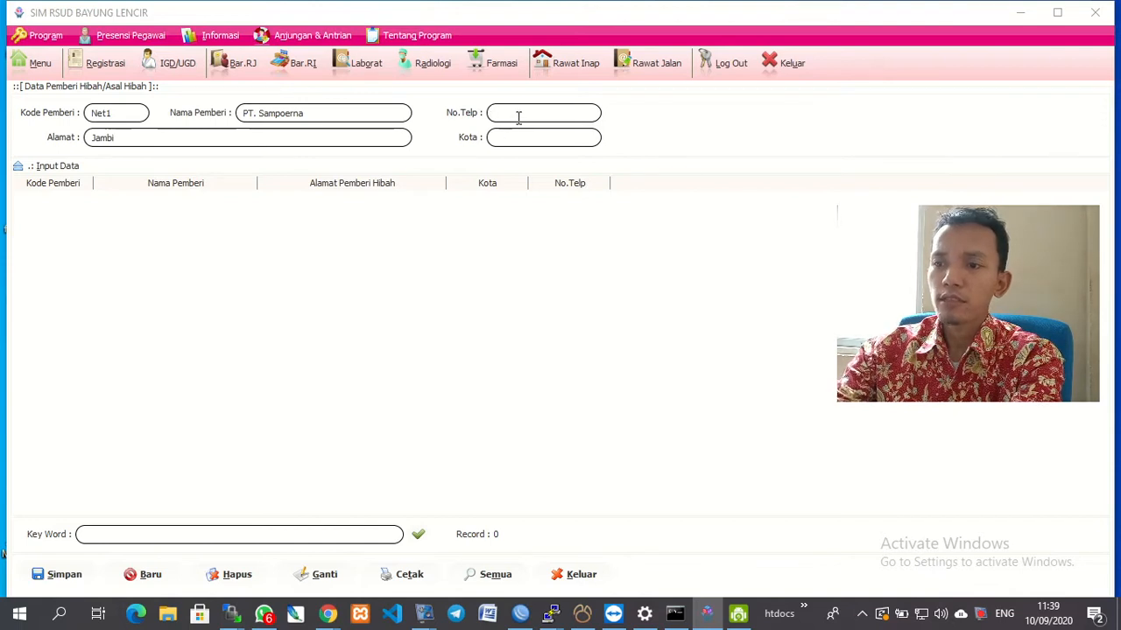
type("Jambi")
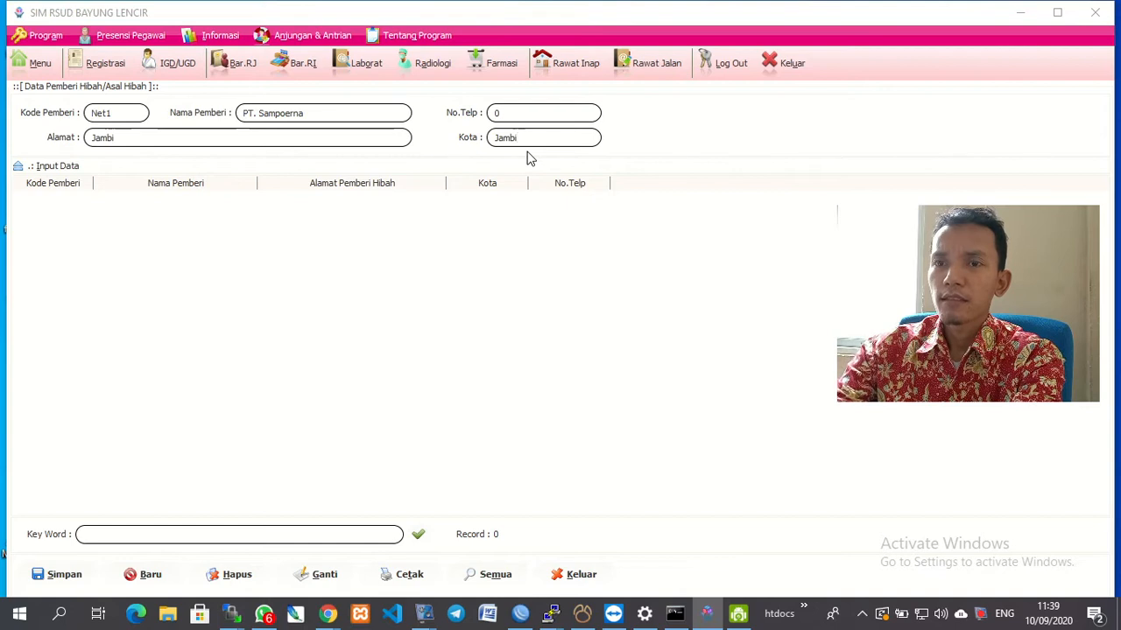
left_click(62, 578)
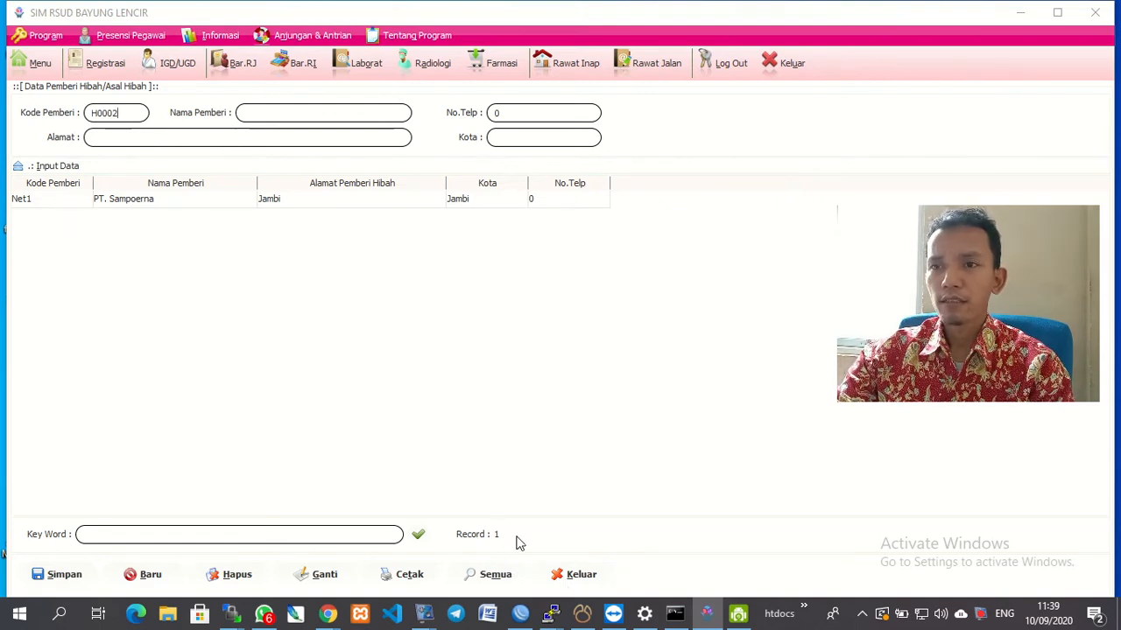
left_click(574, 574)
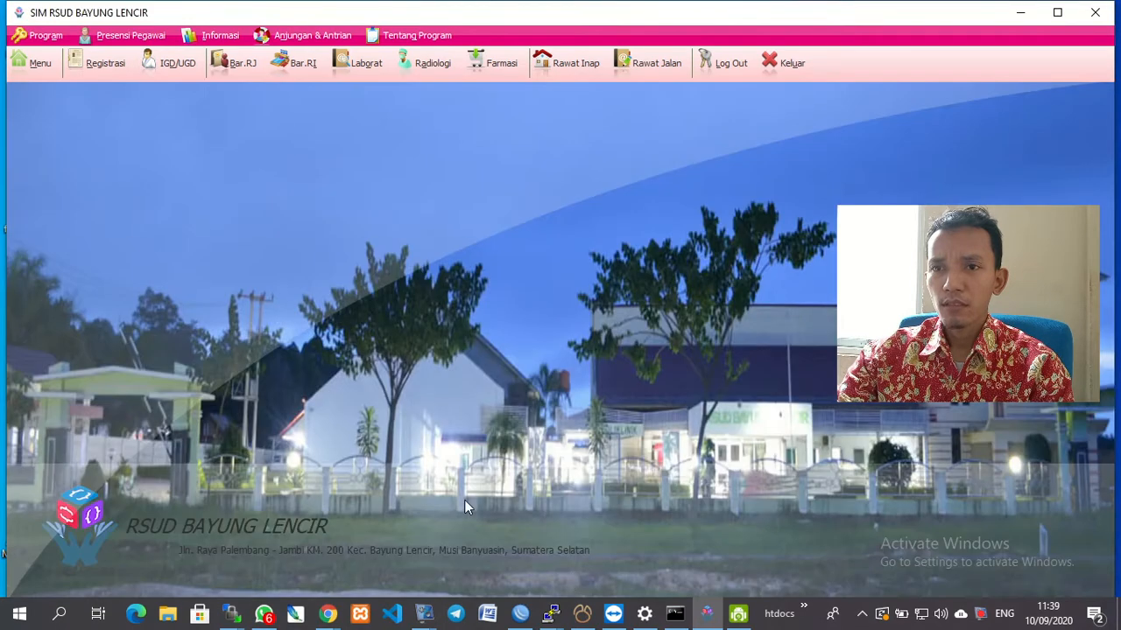
left_click(33, 64)
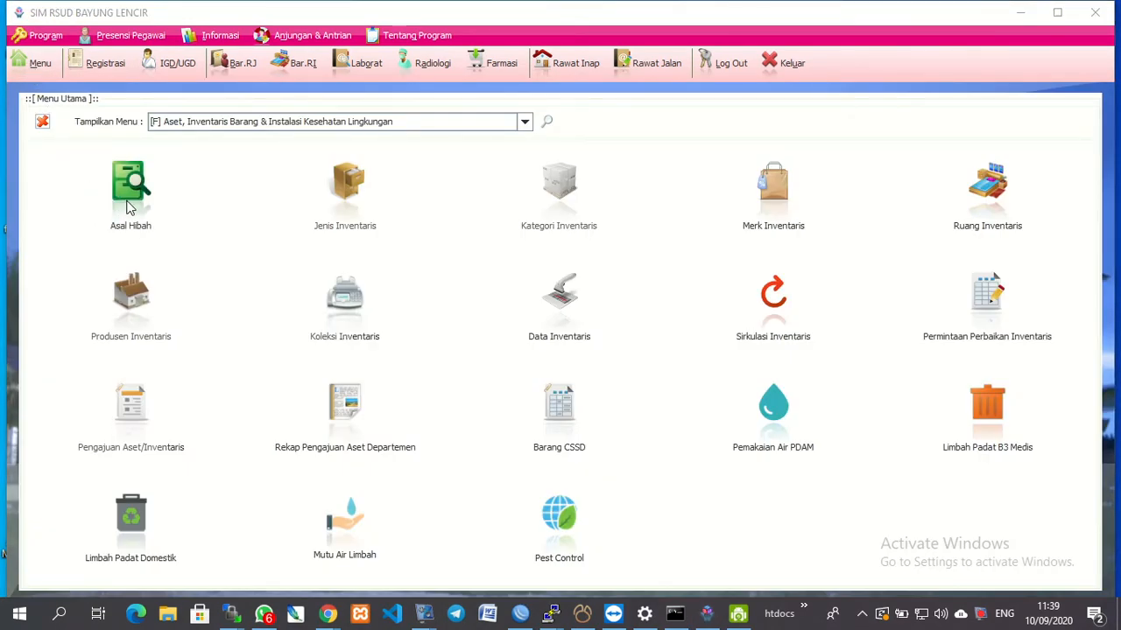
left_click(344, 186)
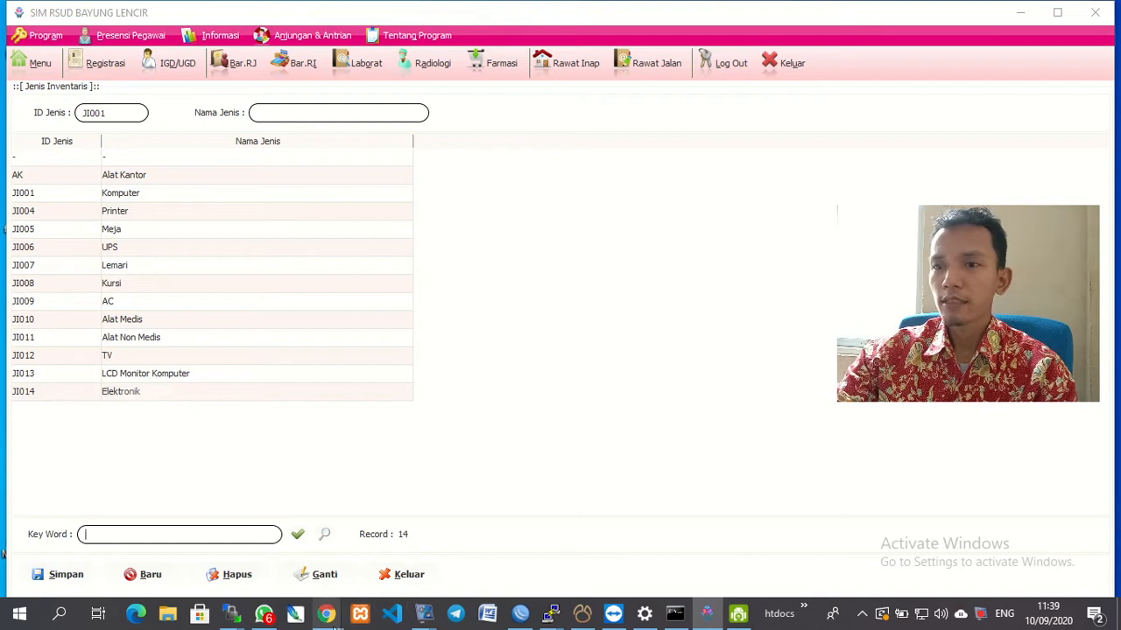
mouse_move(325, 616)
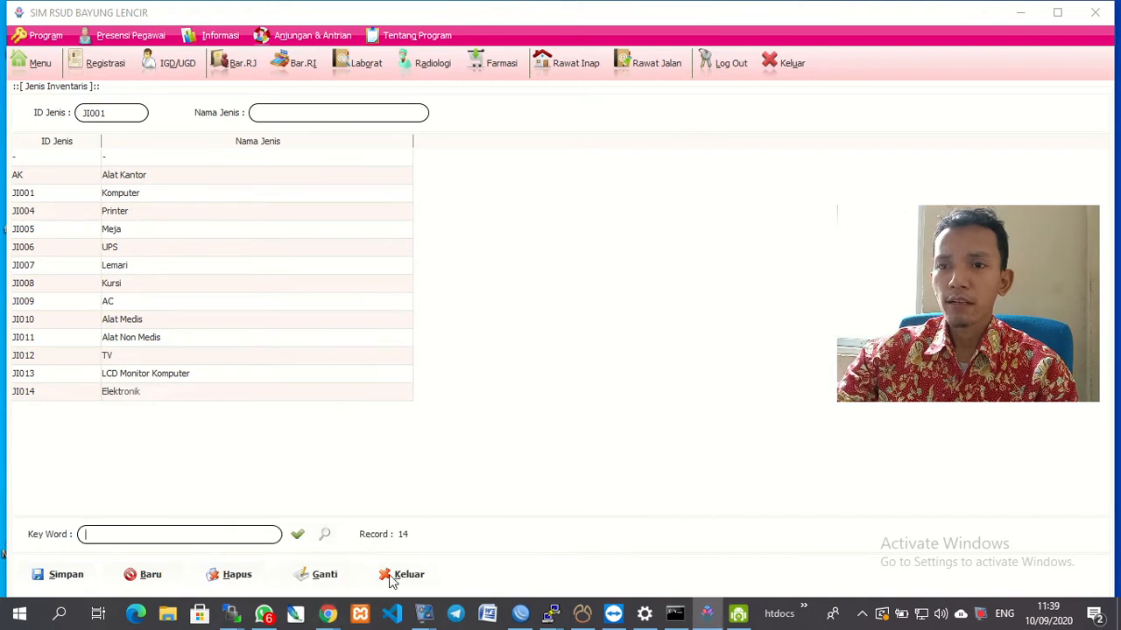
left_click(405, 574)
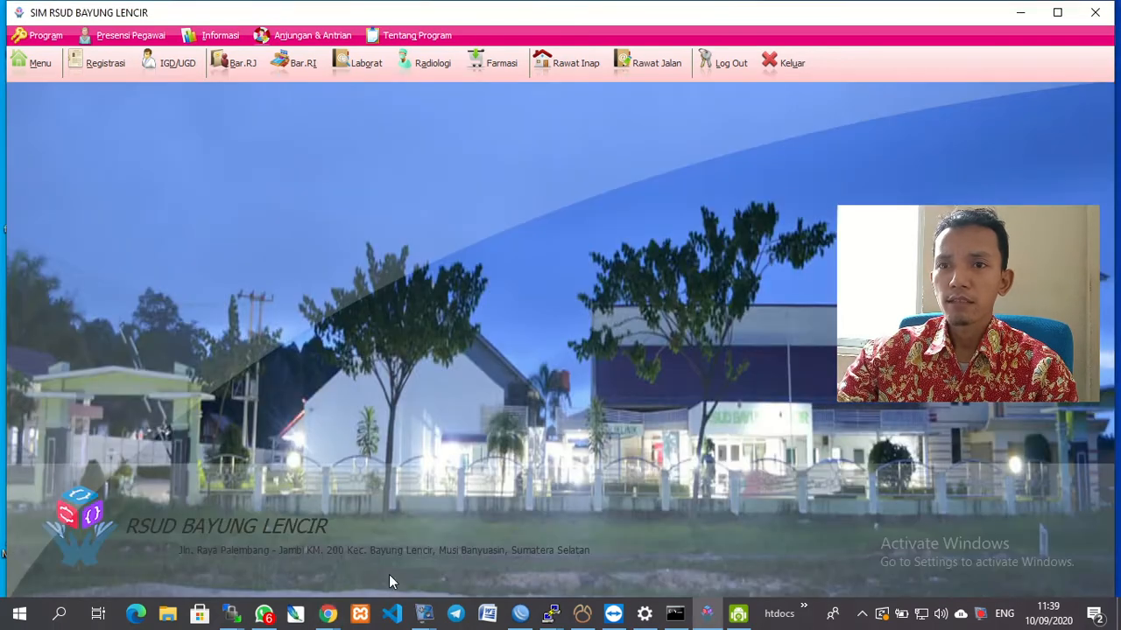
left_click(19, 63)
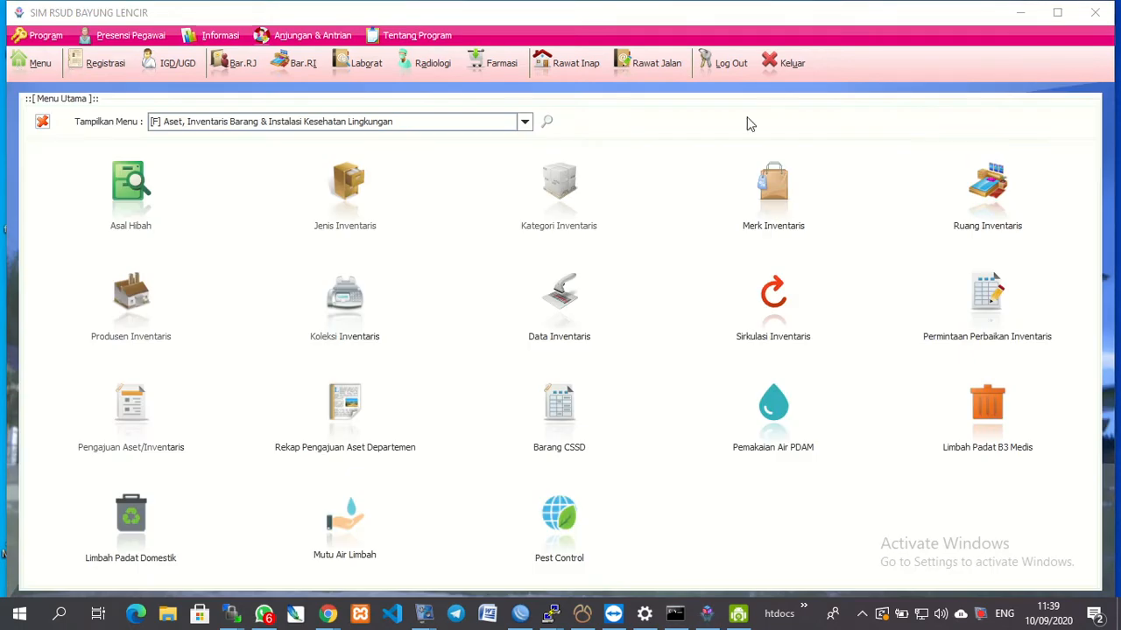
Add inventory category KI004 'Komputer' in Kategori Inventaris and close the form.
left_click(1057, 12)
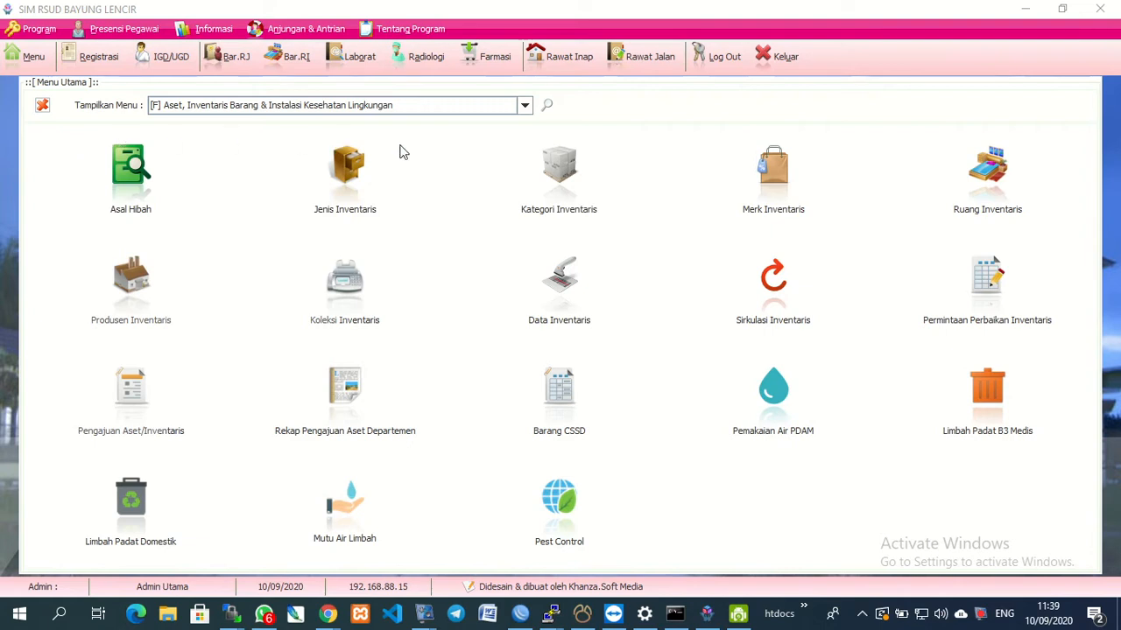
left_click(550, 187)
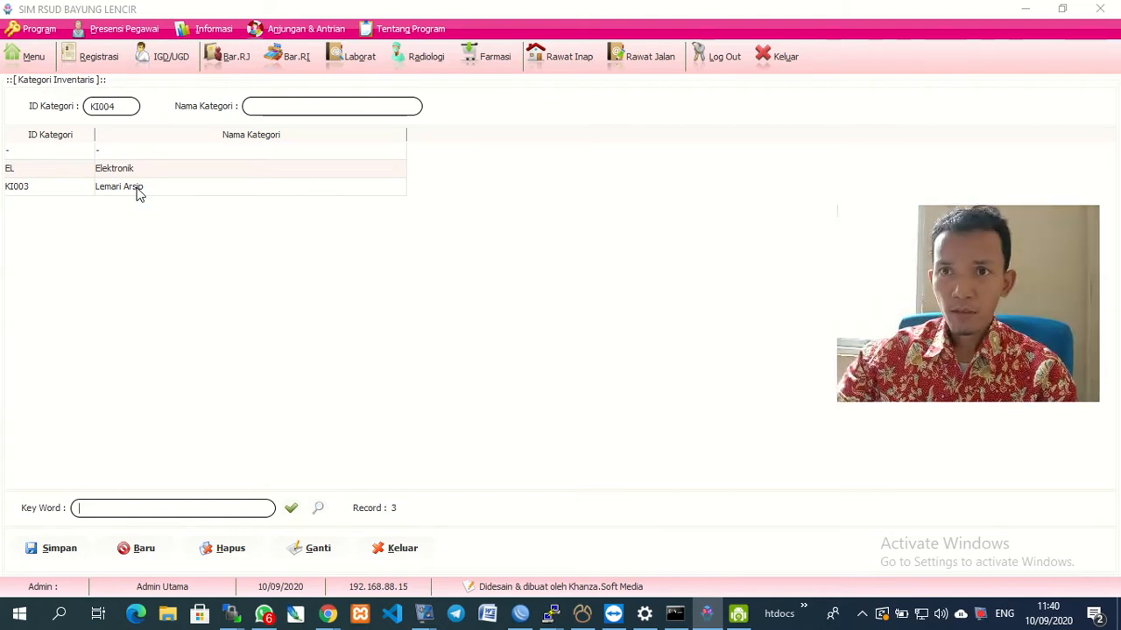
left_click(261, 107)
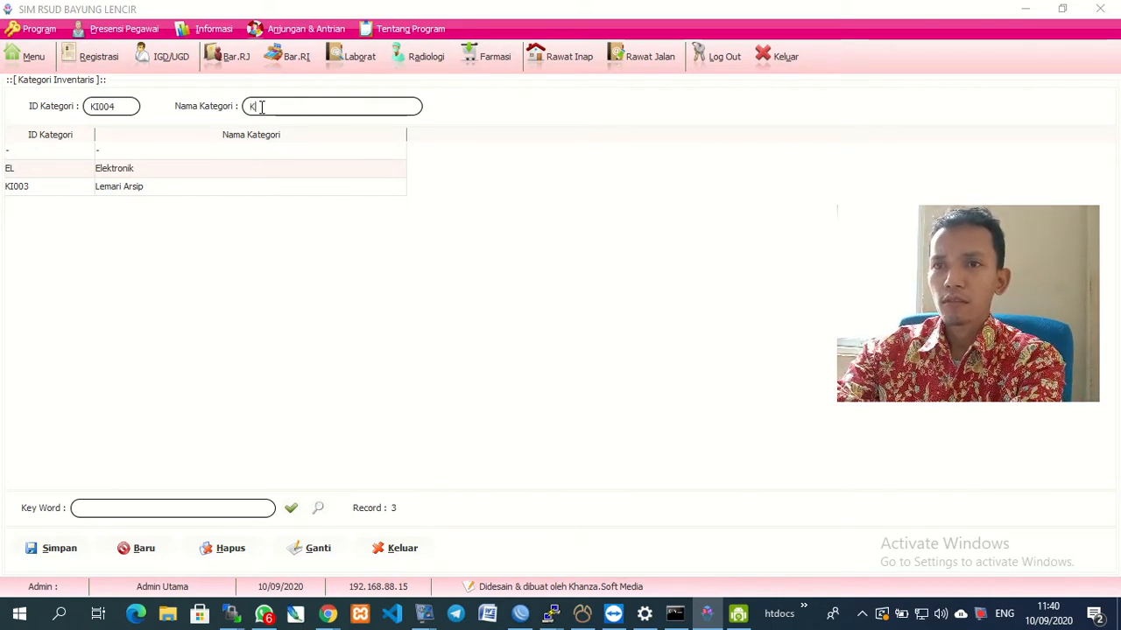
type("omputer")
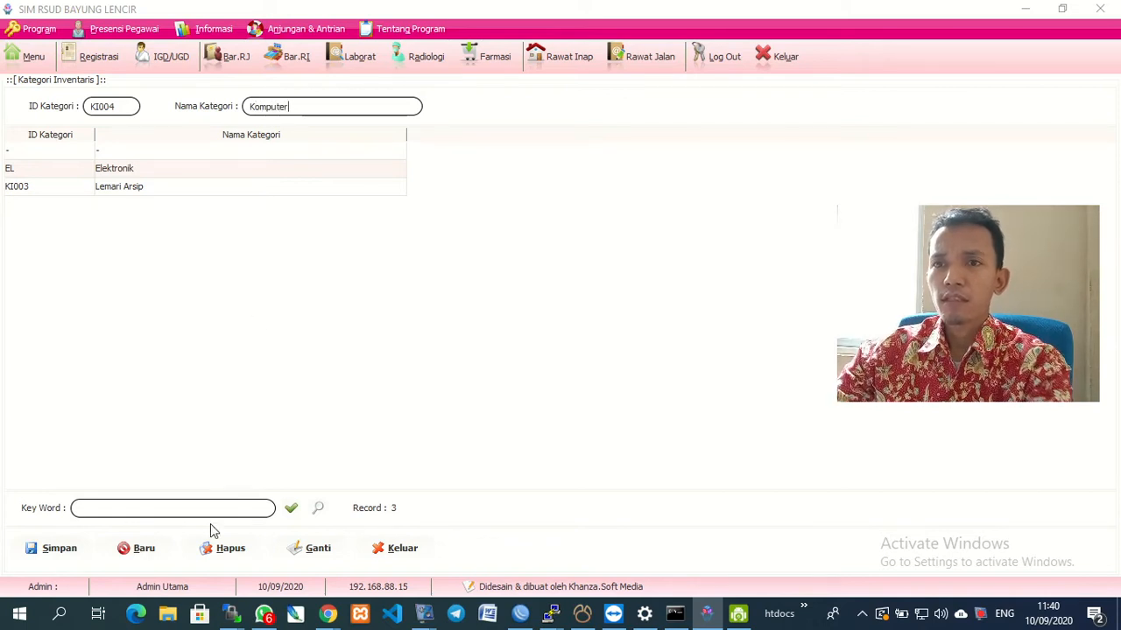
left_click(44, 549)
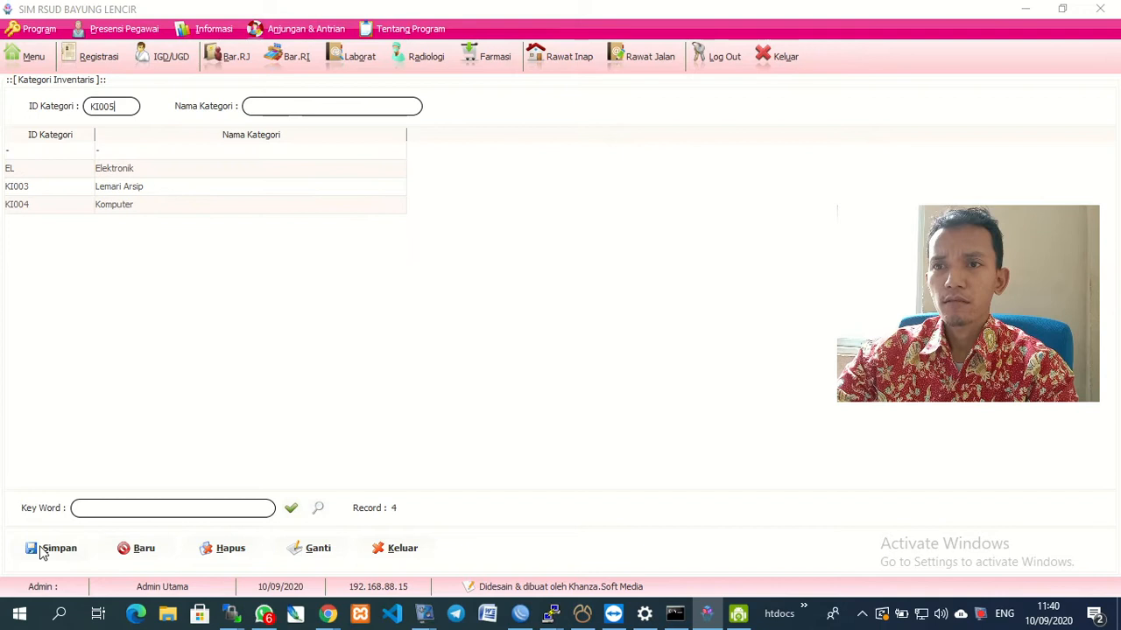
left_click(398, 549)
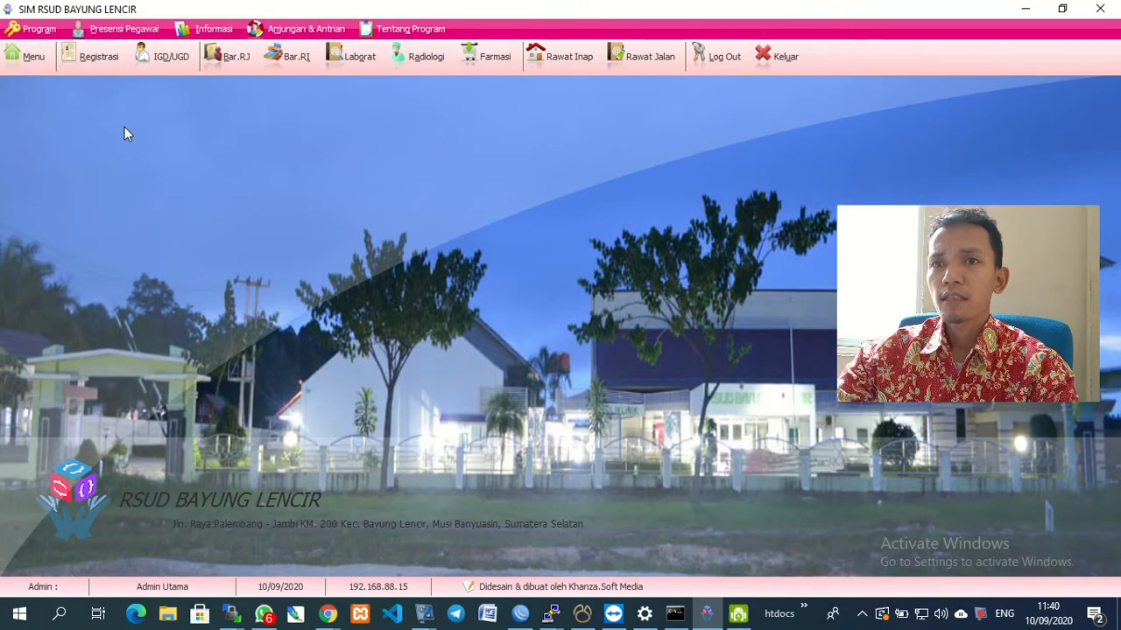
Save brand MI00011 'Net1' in Merk Inventaris and close the brand form.
left_click(30, 56)
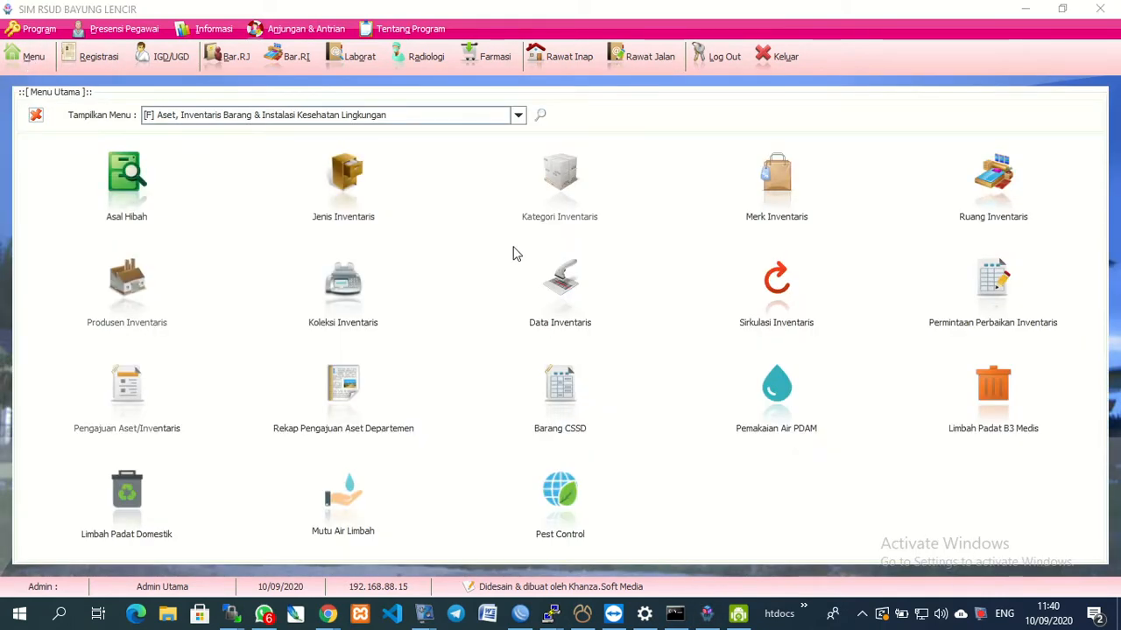
left_click(794, 186)
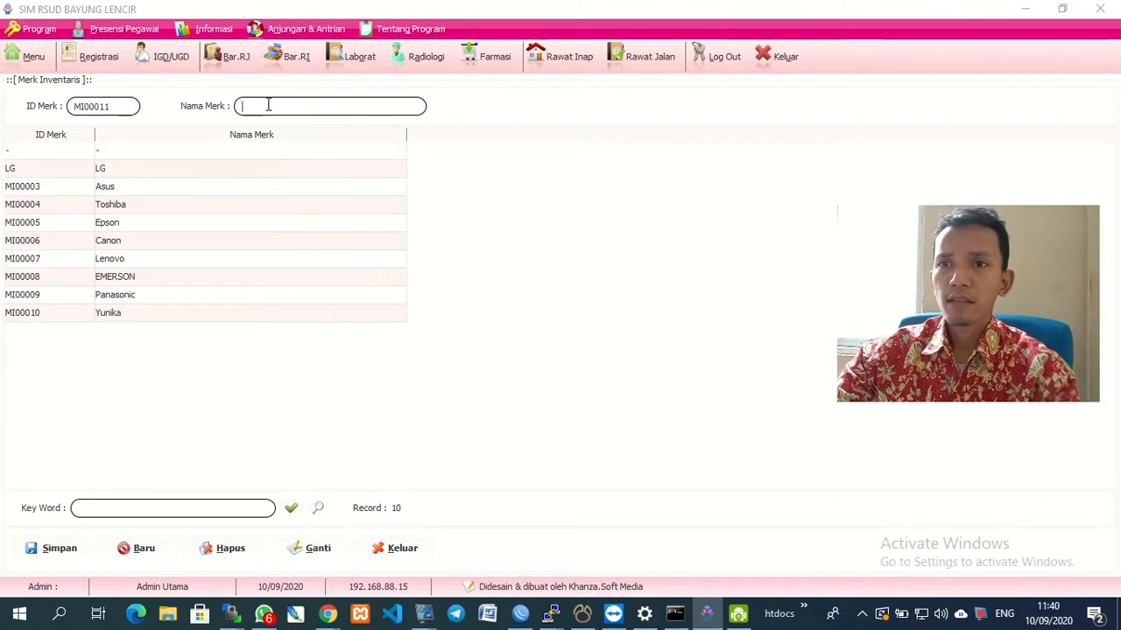
type("Net1")
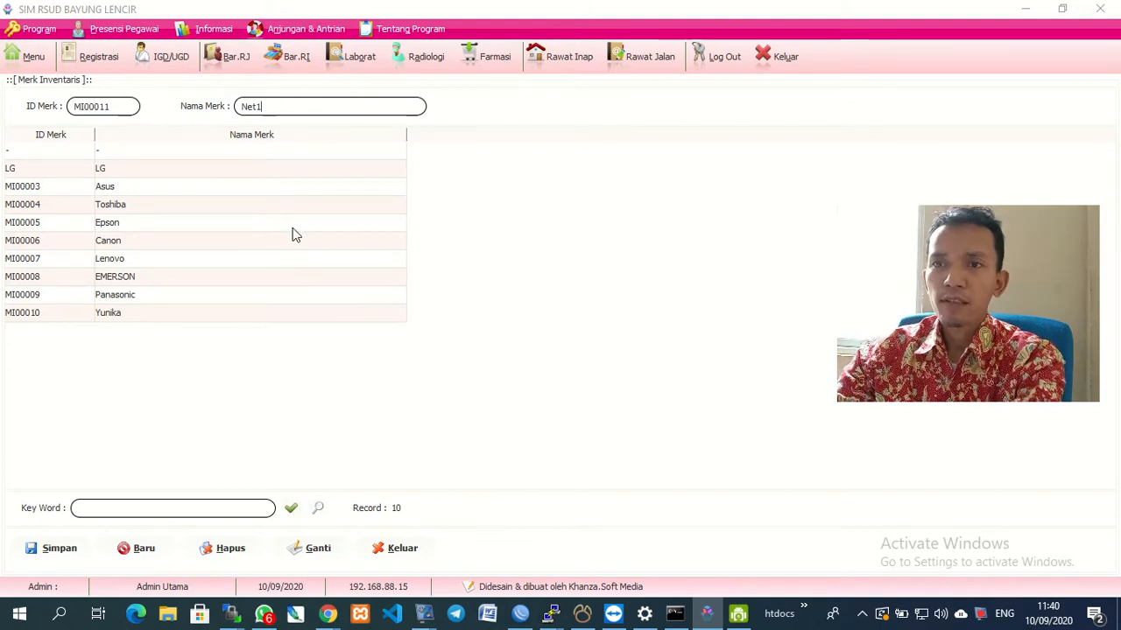
left_click(48, 559)
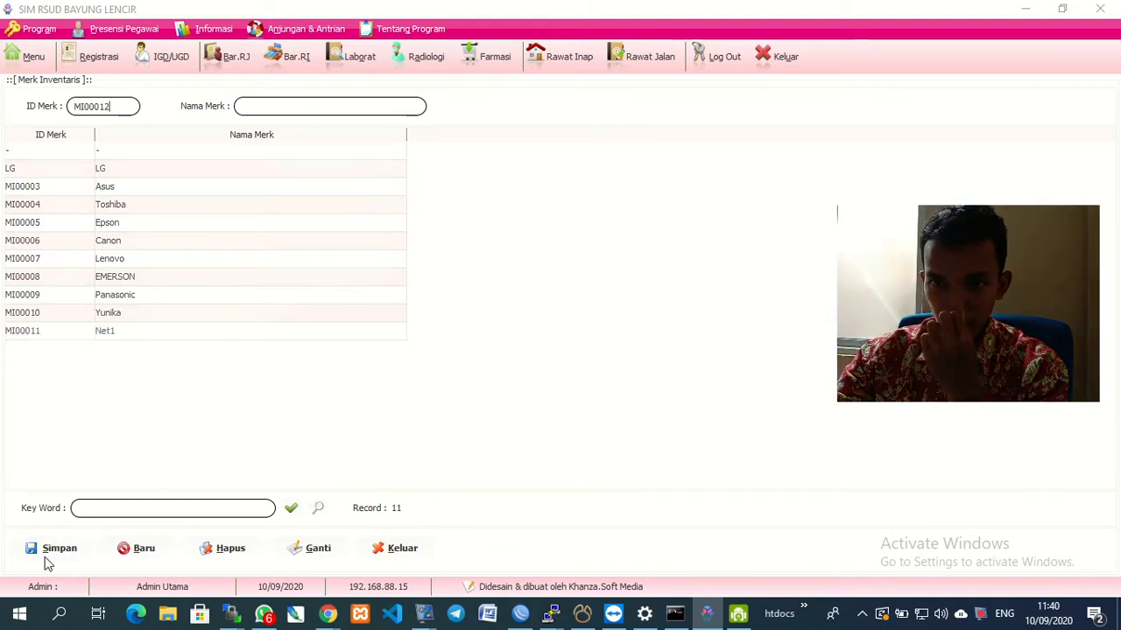
left_click(401, 550)
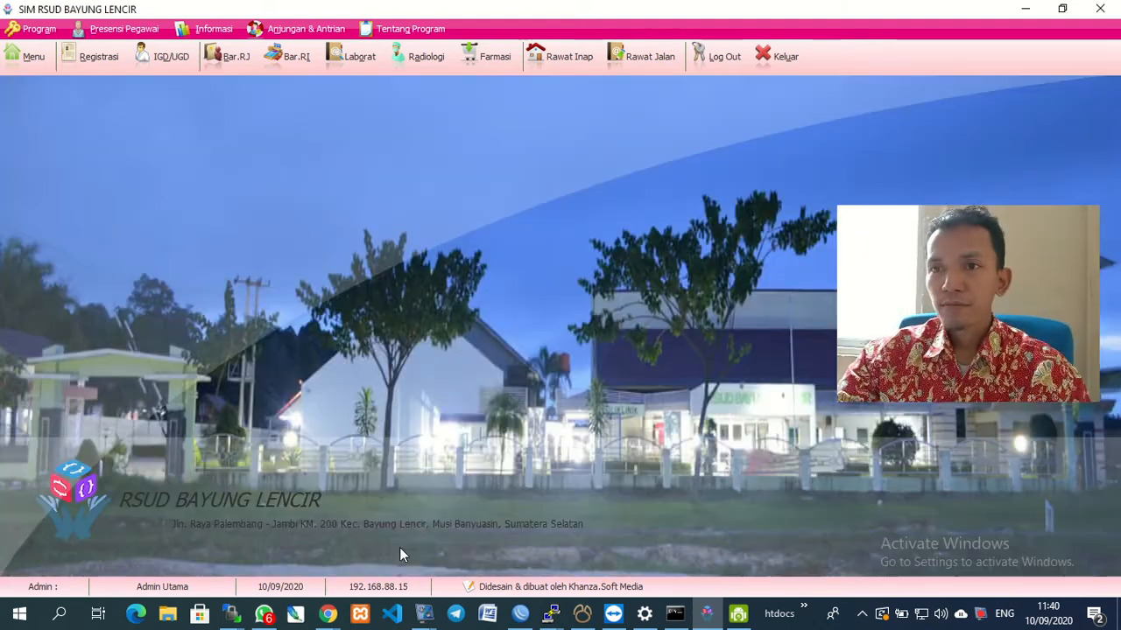
Scroll the 30 inventory rooms down to Unit SIMRS, then close the room list.
left_click(28, 58)
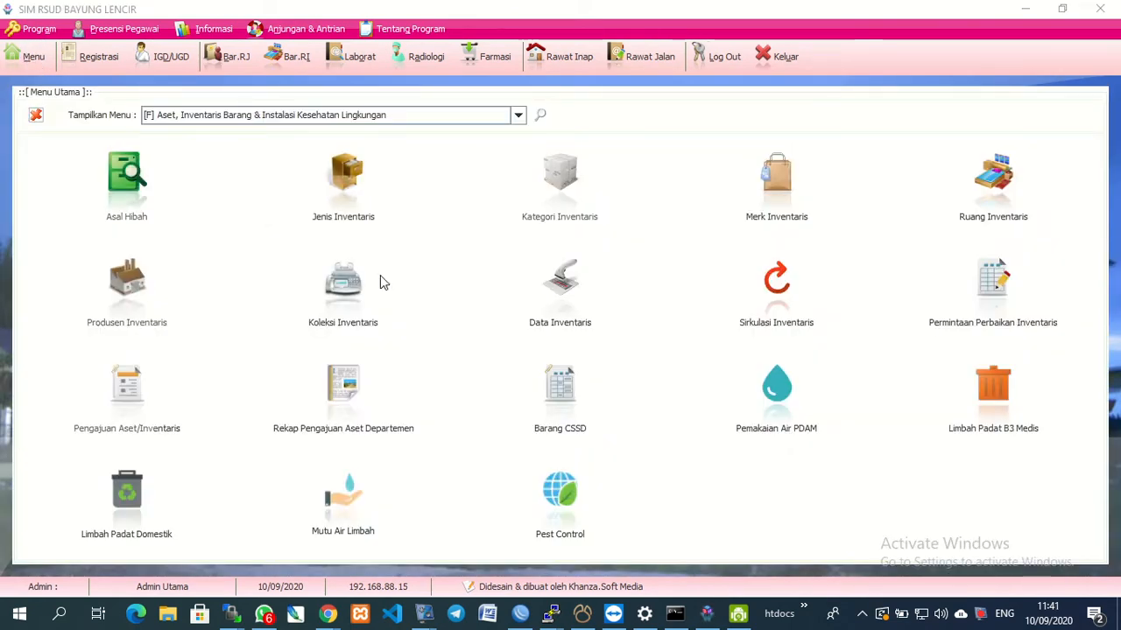
left_click(991, 212)
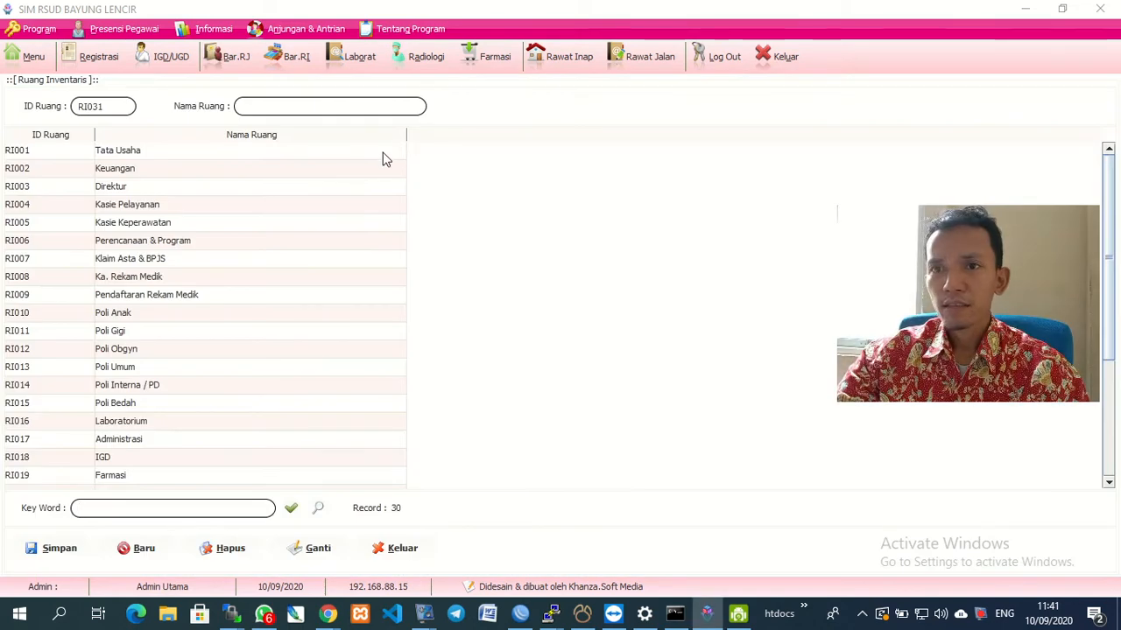
scroll(221, 273, "down", 4)
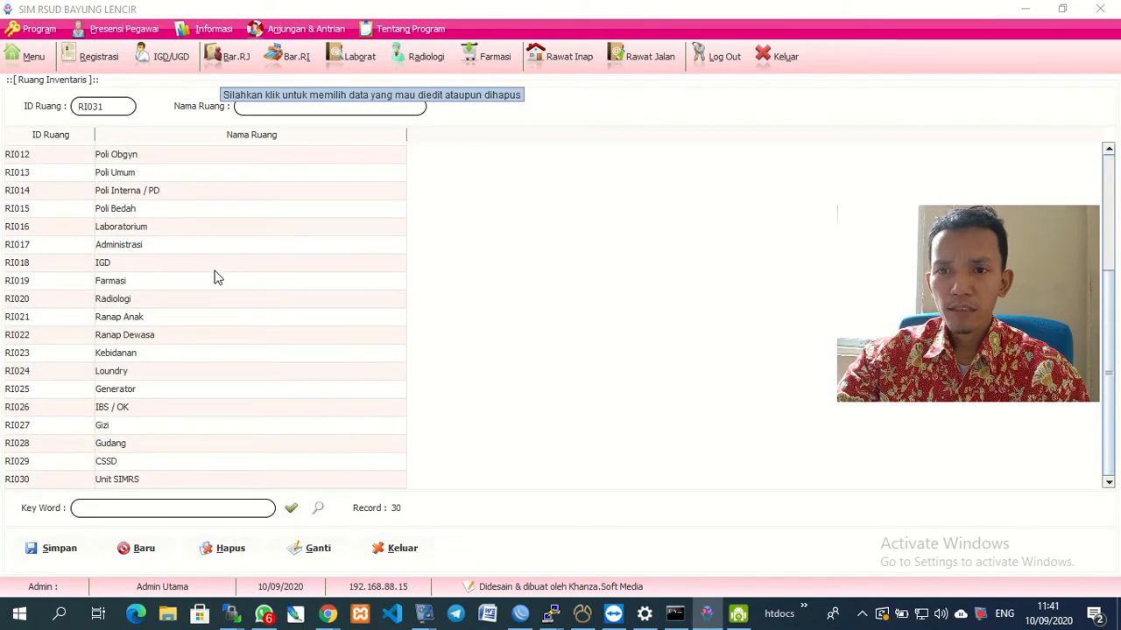
left_click(394, 549)
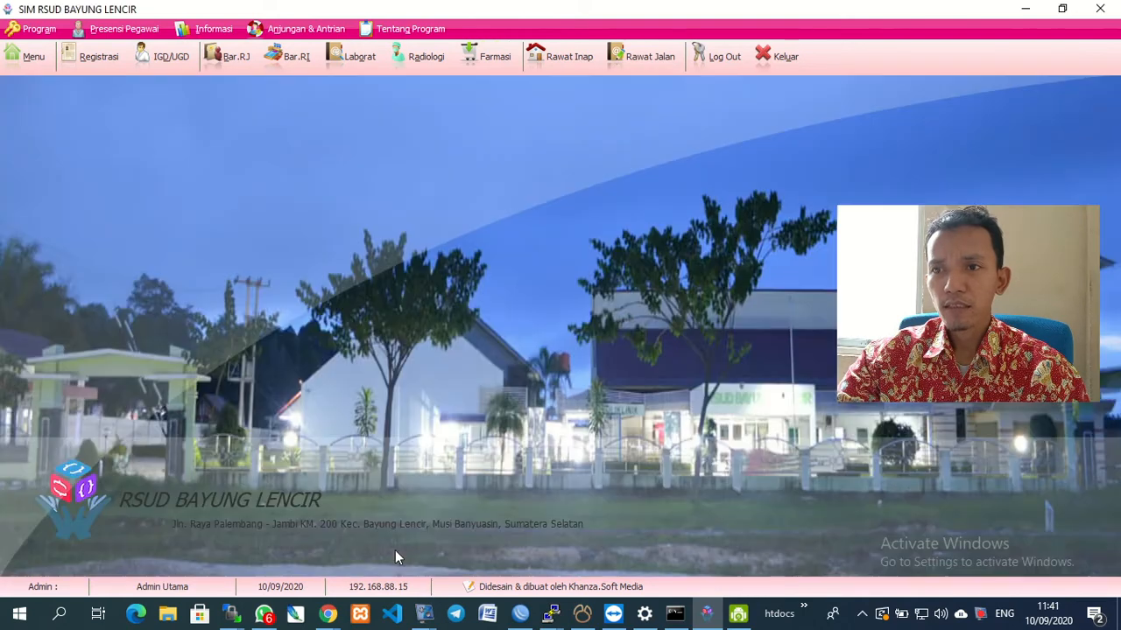
left_click(27, 56)
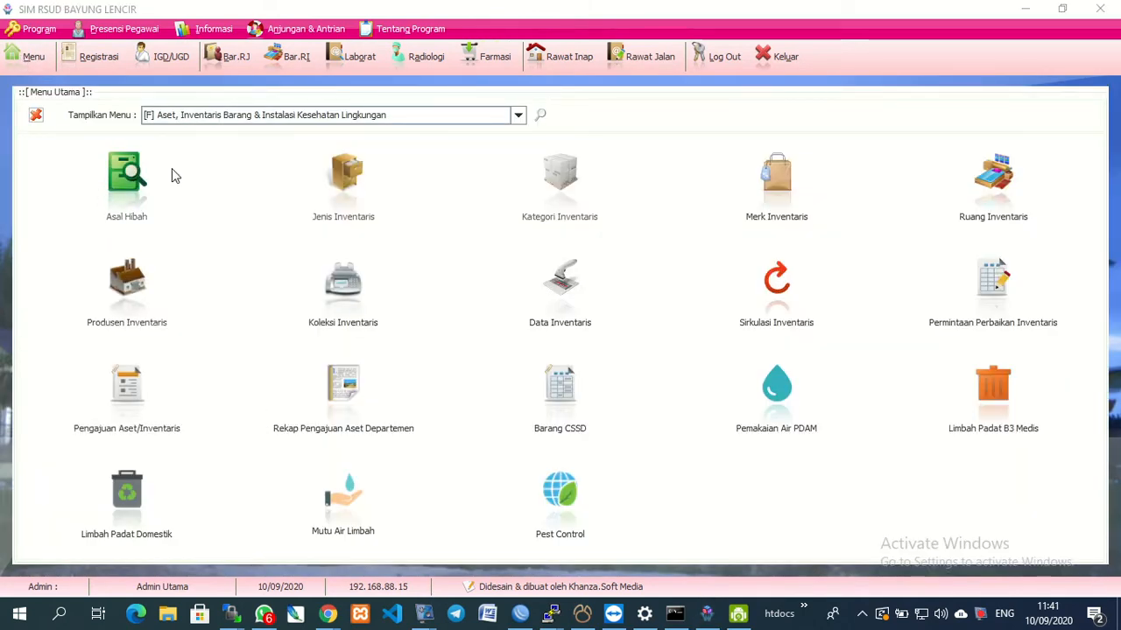
Save producer PD00000006 'PT. Sampoerna', Jakarta, with dashes for phone, e-mail and website.
left_click(140, 303)
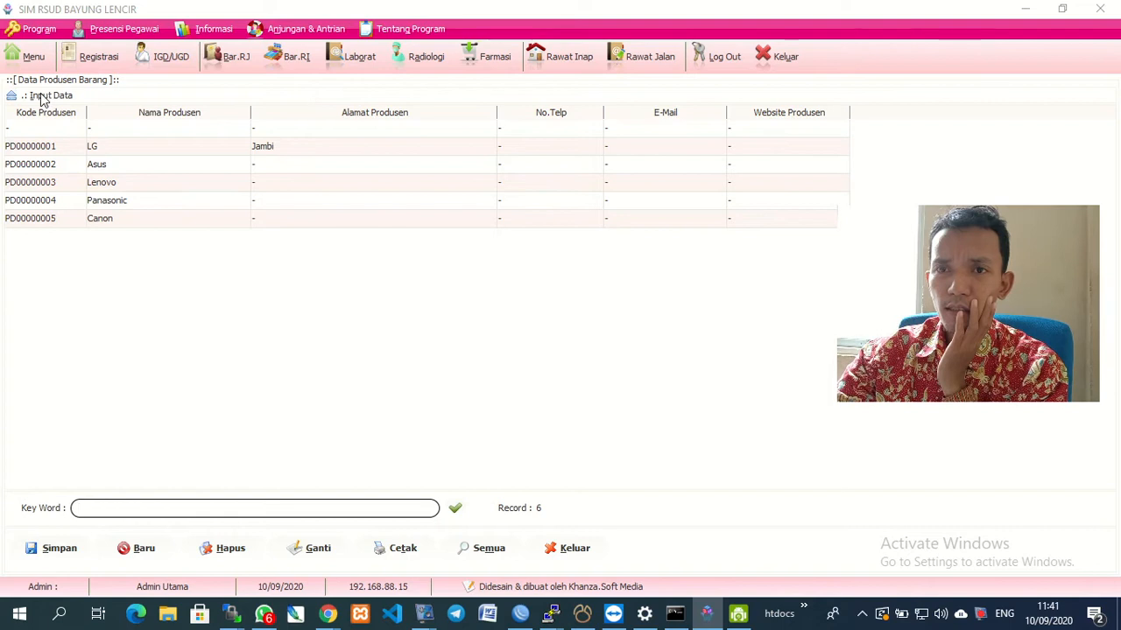
left_click(41, 98)
type("PT")
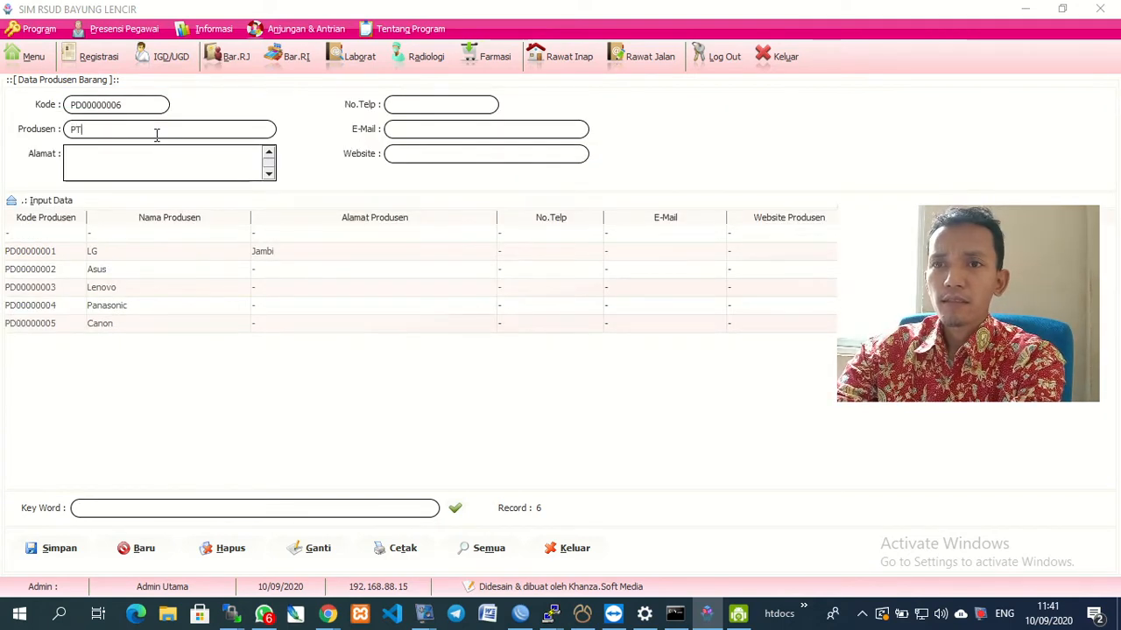
type(". Sampoerna")
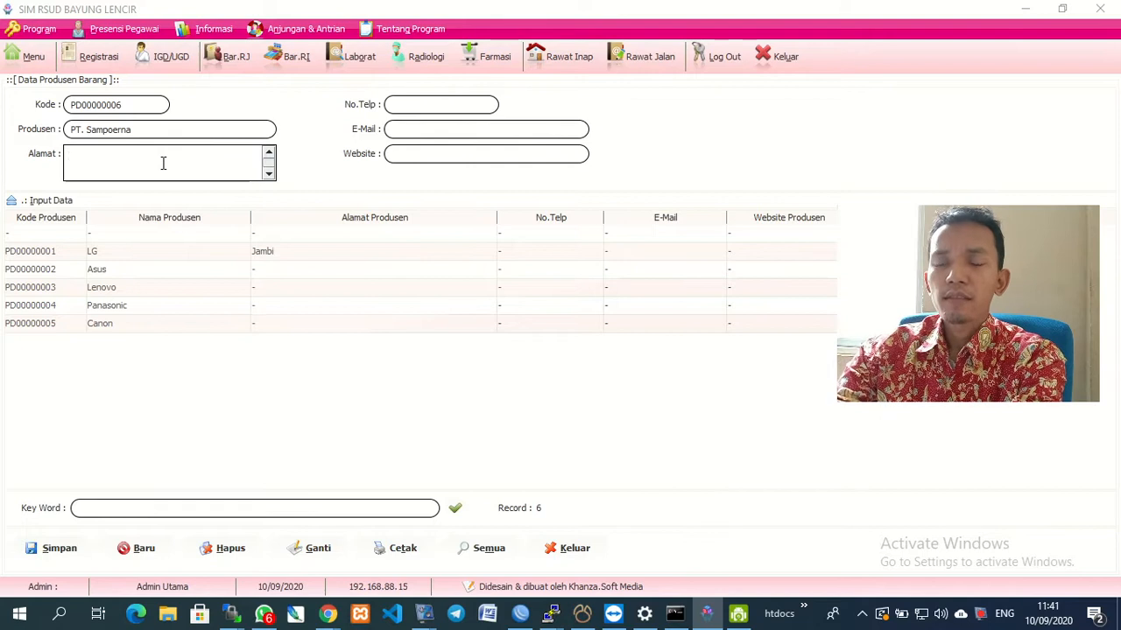
type("akarta")
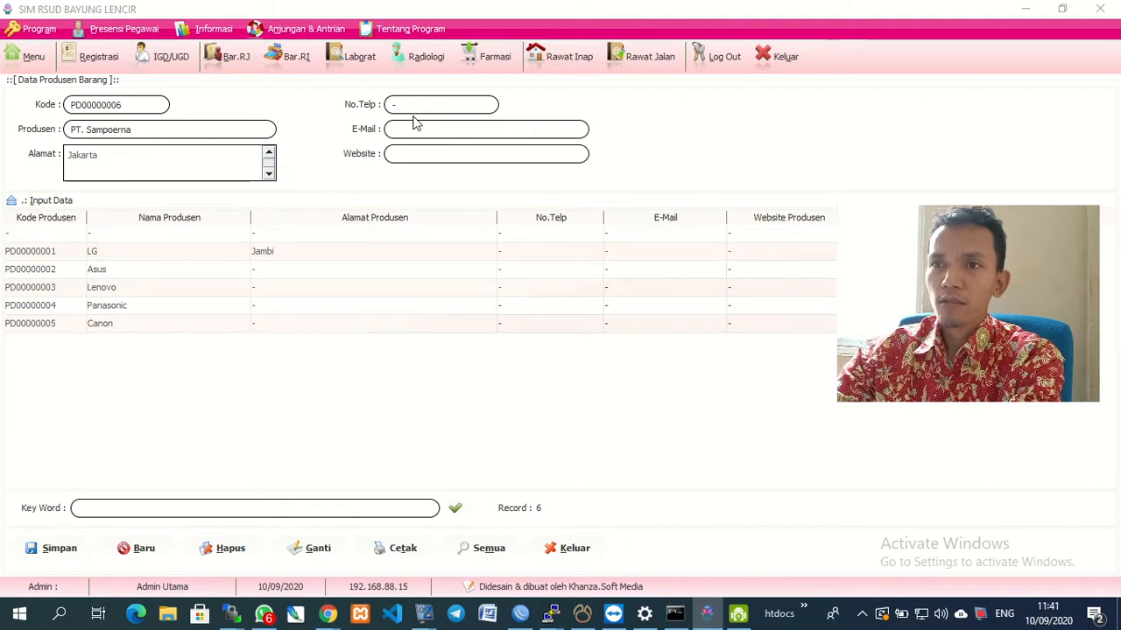
type("-")
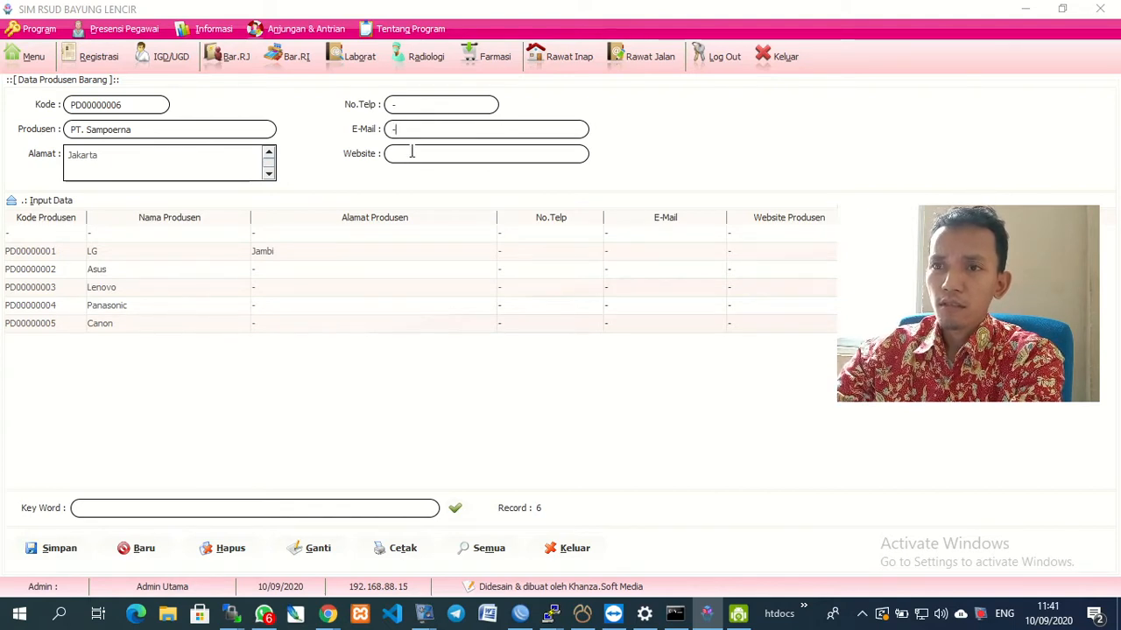
type("-")
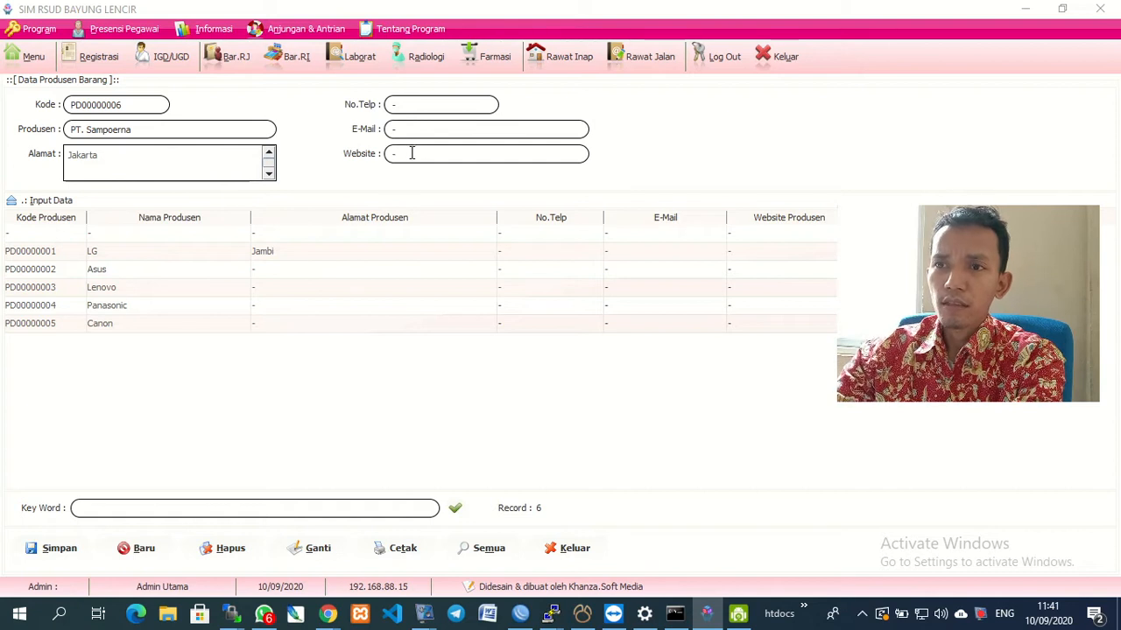
left_click(53, 552)
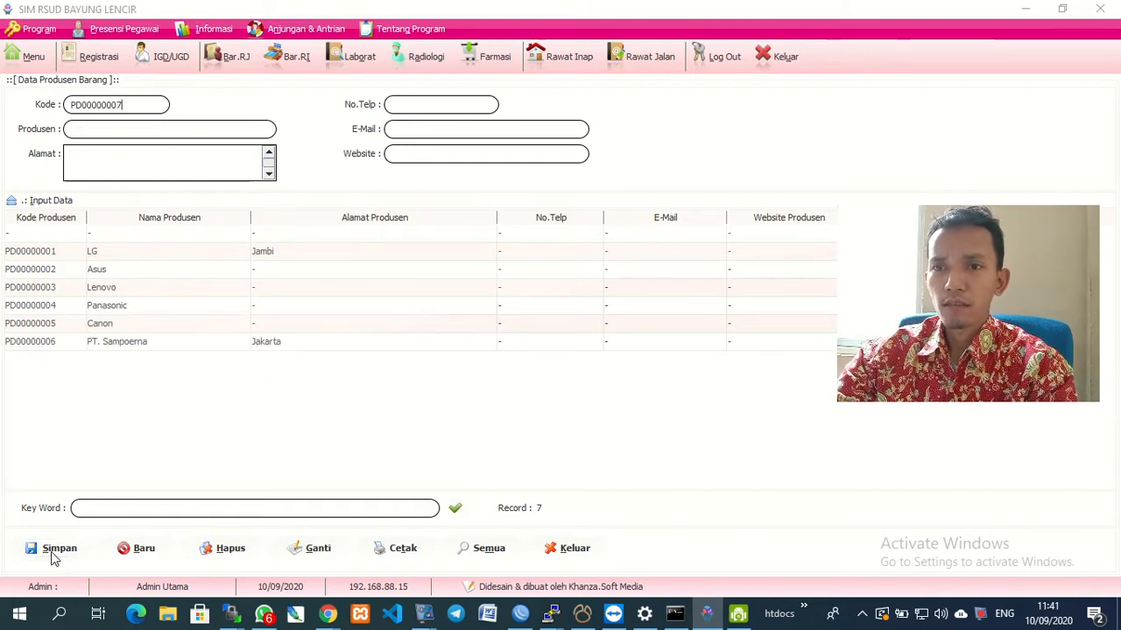
left_click(181, 348)
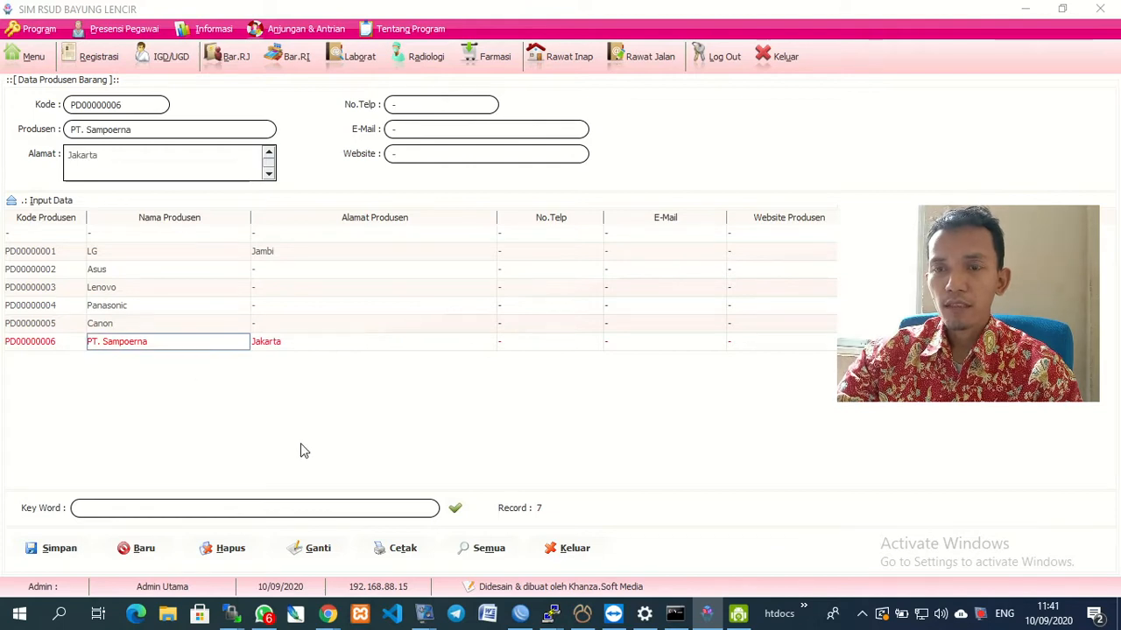
left_click(557, 557)
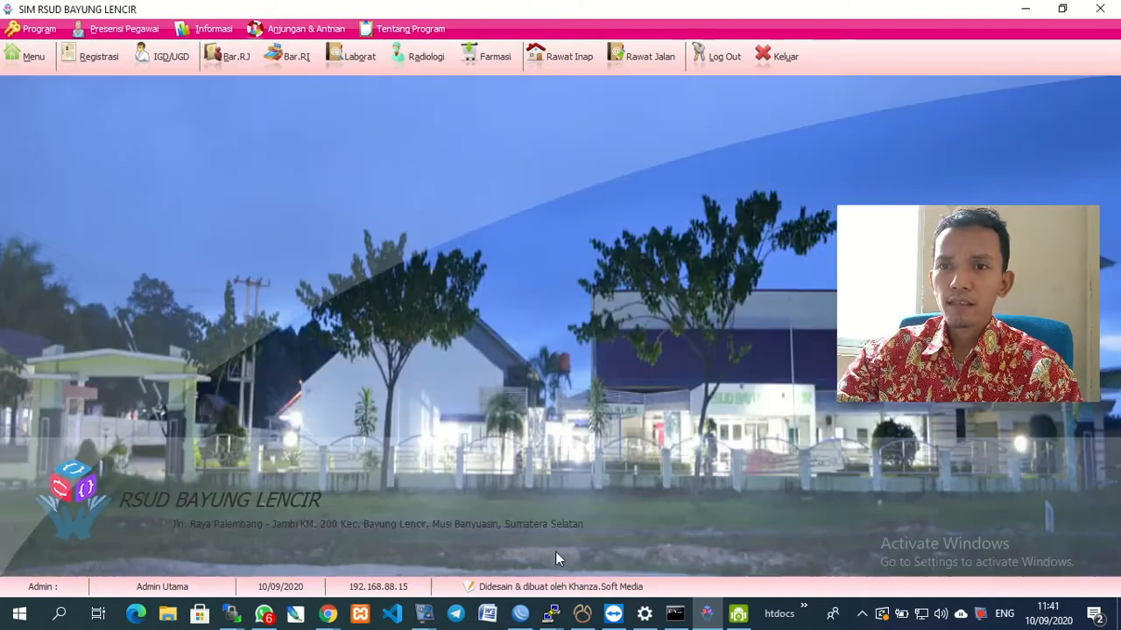
Open Koleksi Inventaris and expand the entry form for new item BI00009006.
left_click(28, 66)
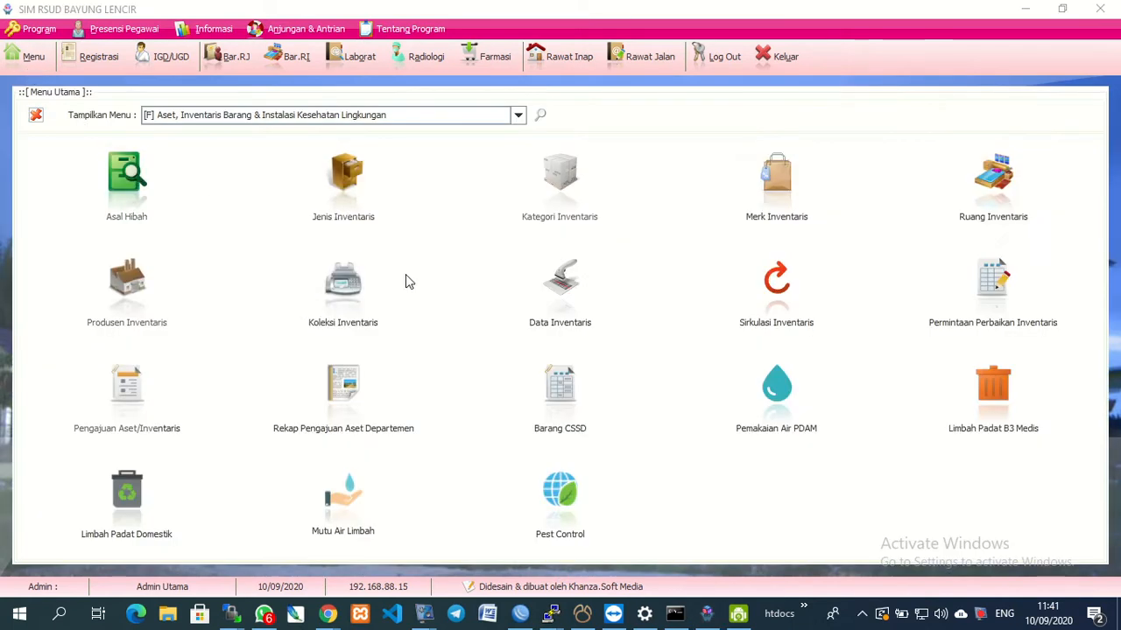
left_click(351, 298)
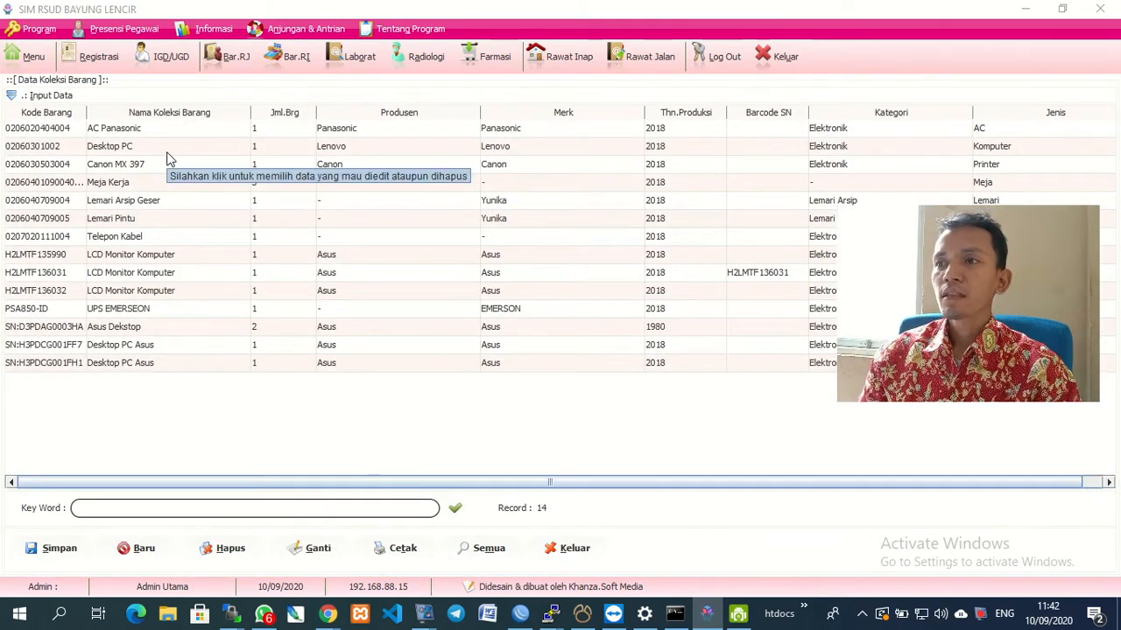
left_click(12, 96)
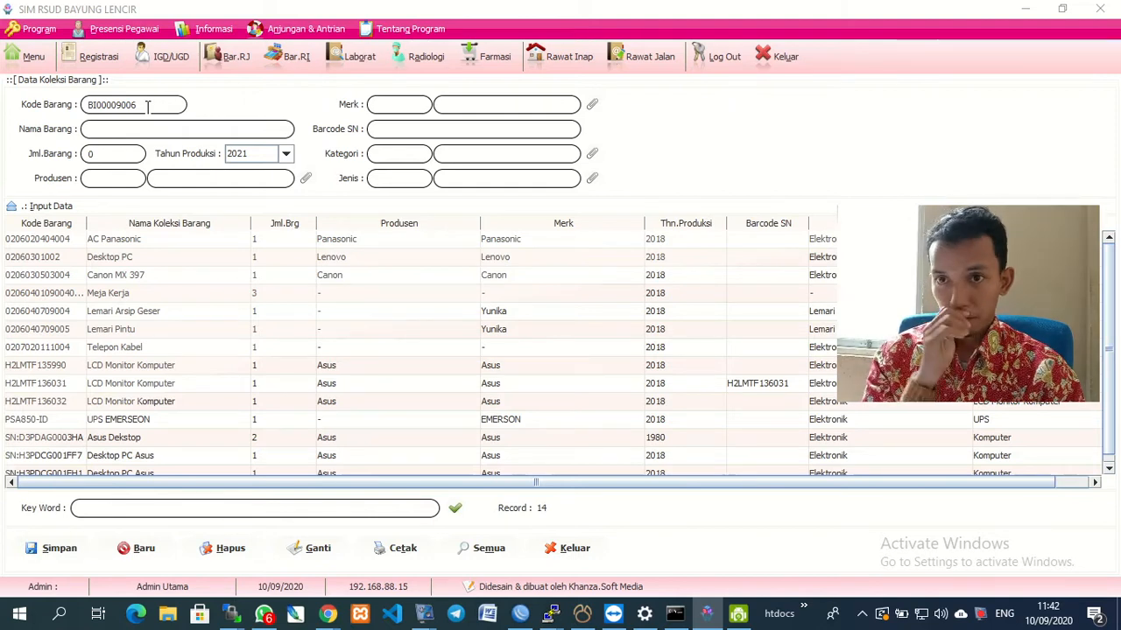
Name the new item 'Modem Wifi Net1' with production year 2020.
left_click(137, 131)
type("Modem ")
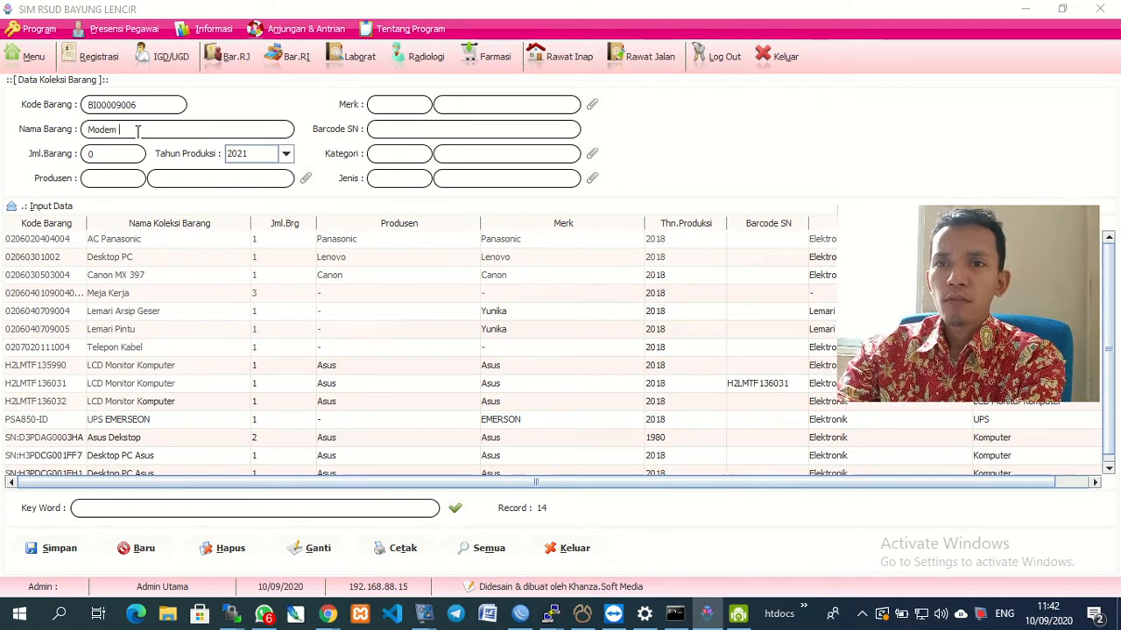
type("Wifi Net1")
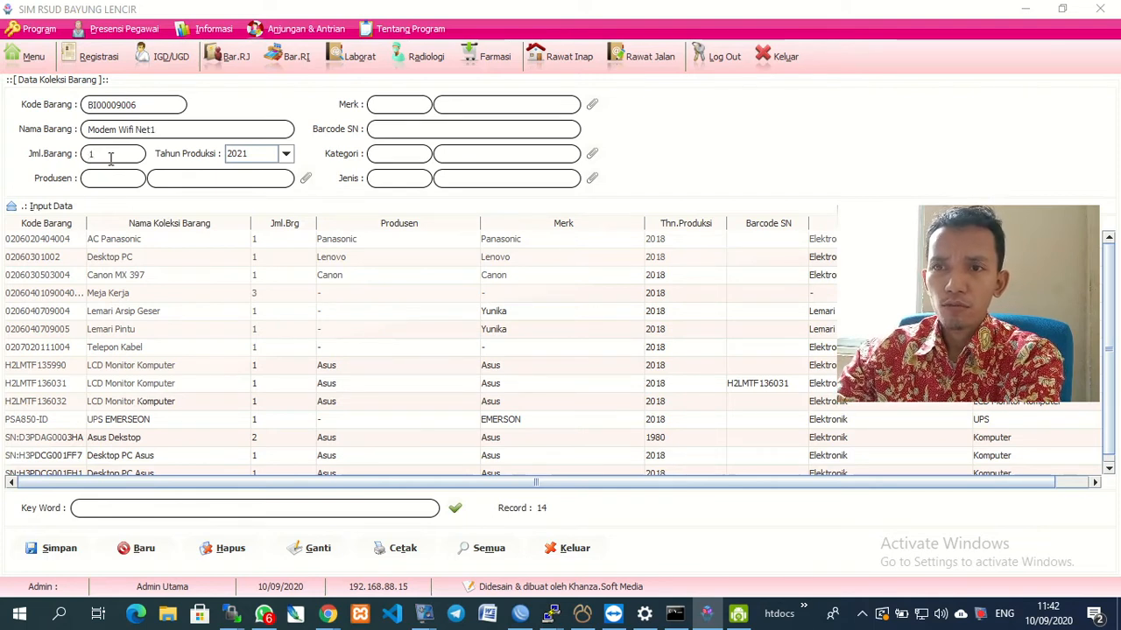
left_click(289, 157)
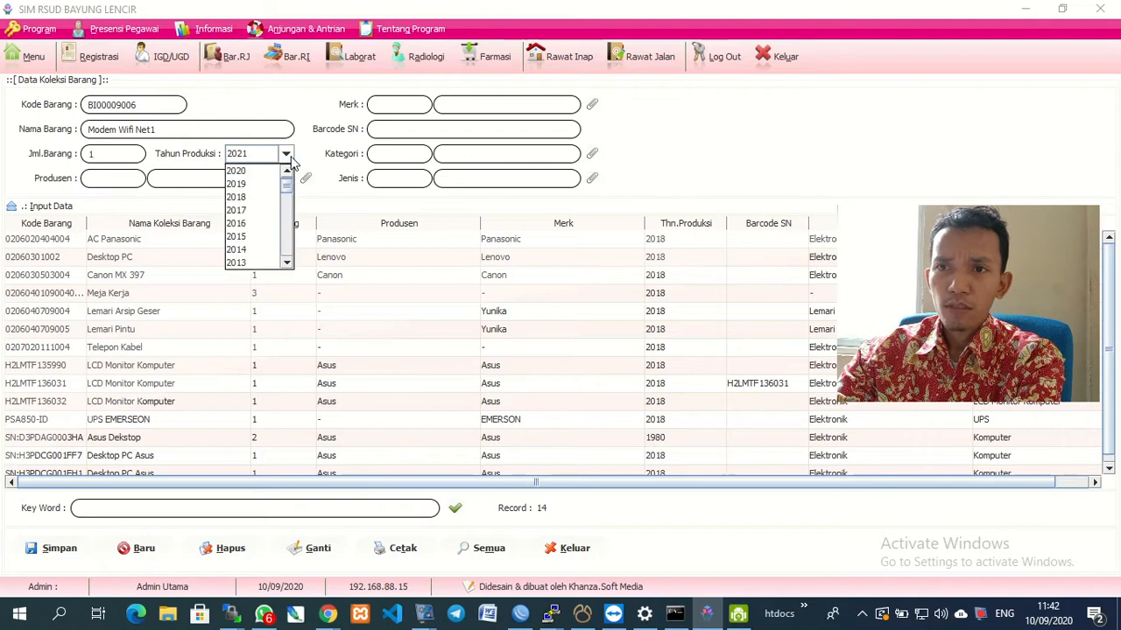
left_click(288, 156)
left_click(288, 156)
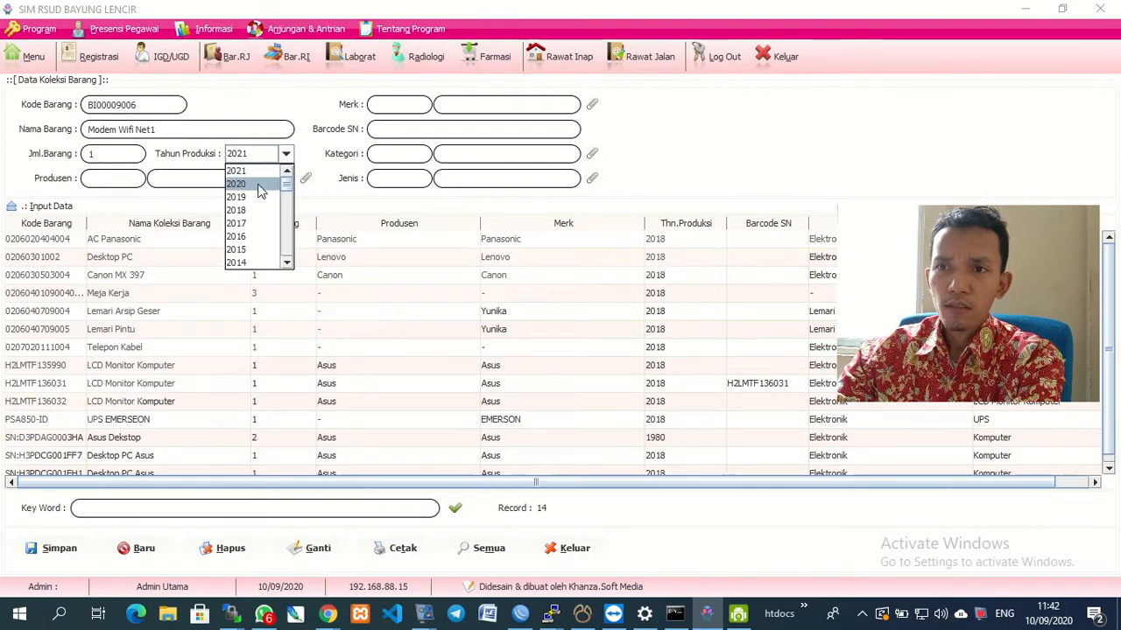
left_click(260, 186)
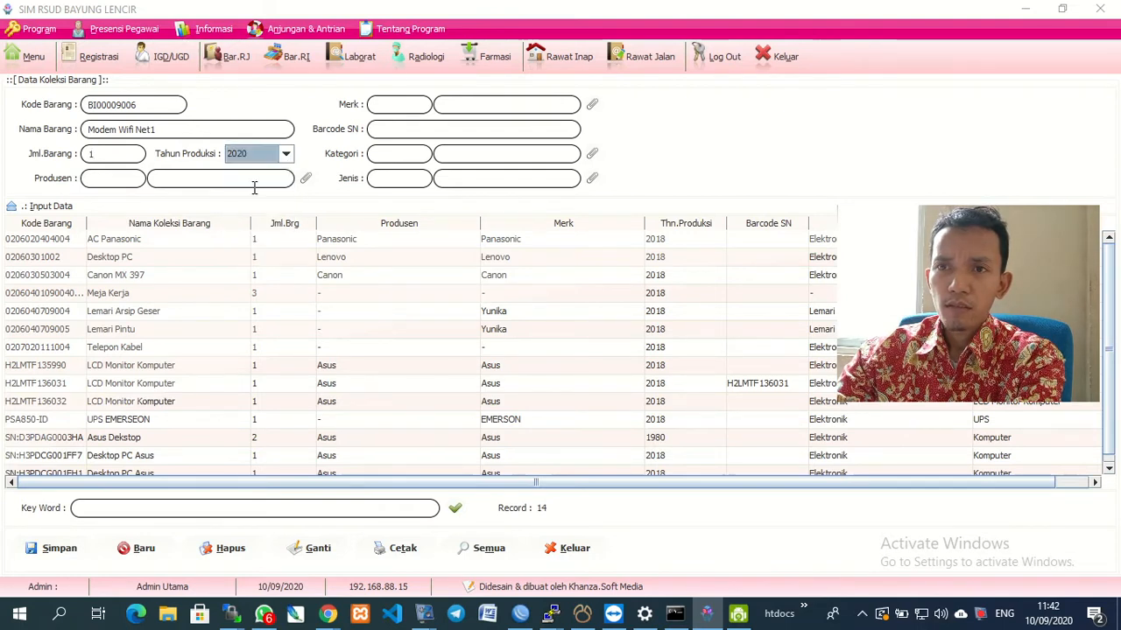
Set the item's producer to PT. Sampoerna and its brand to Net1.
left_click(304, 181)
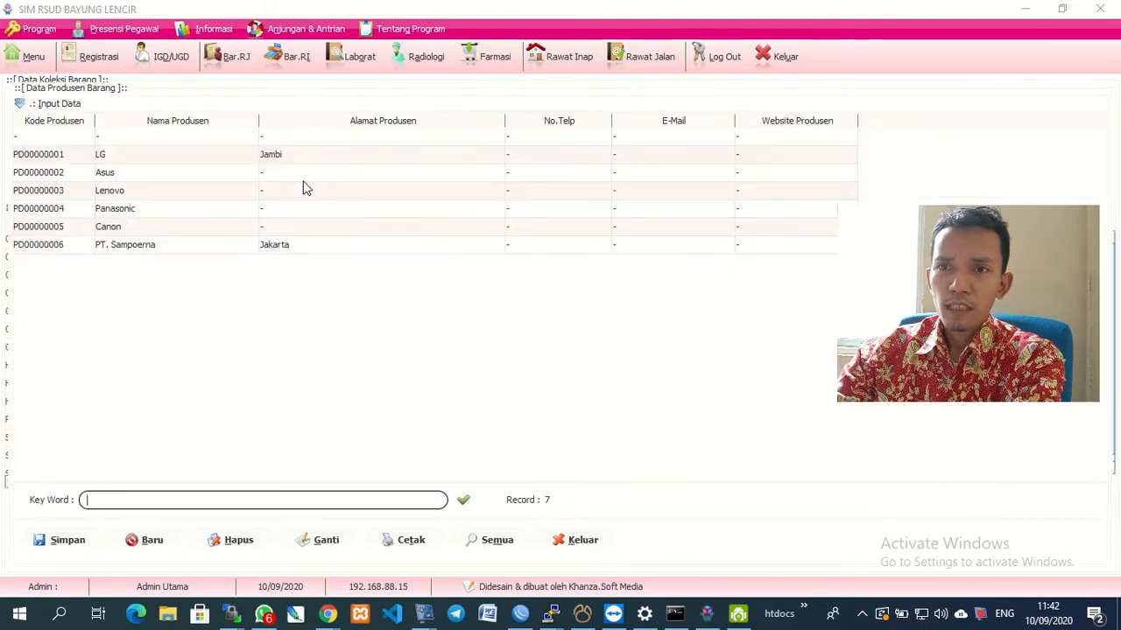
double_click(144, 244)
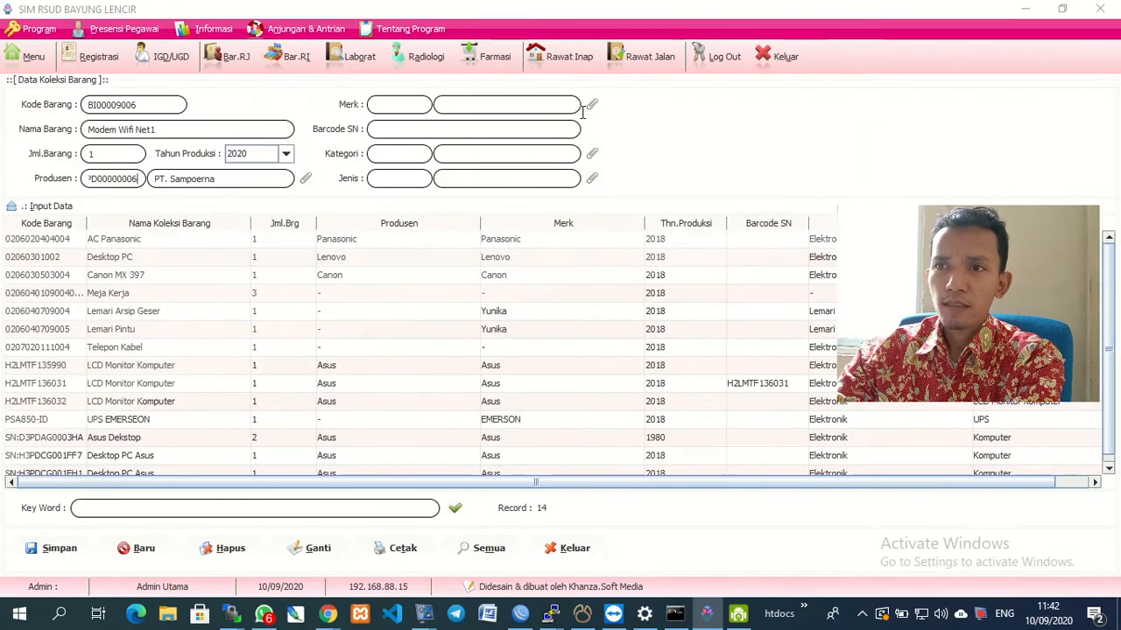
left_click(593, 104)
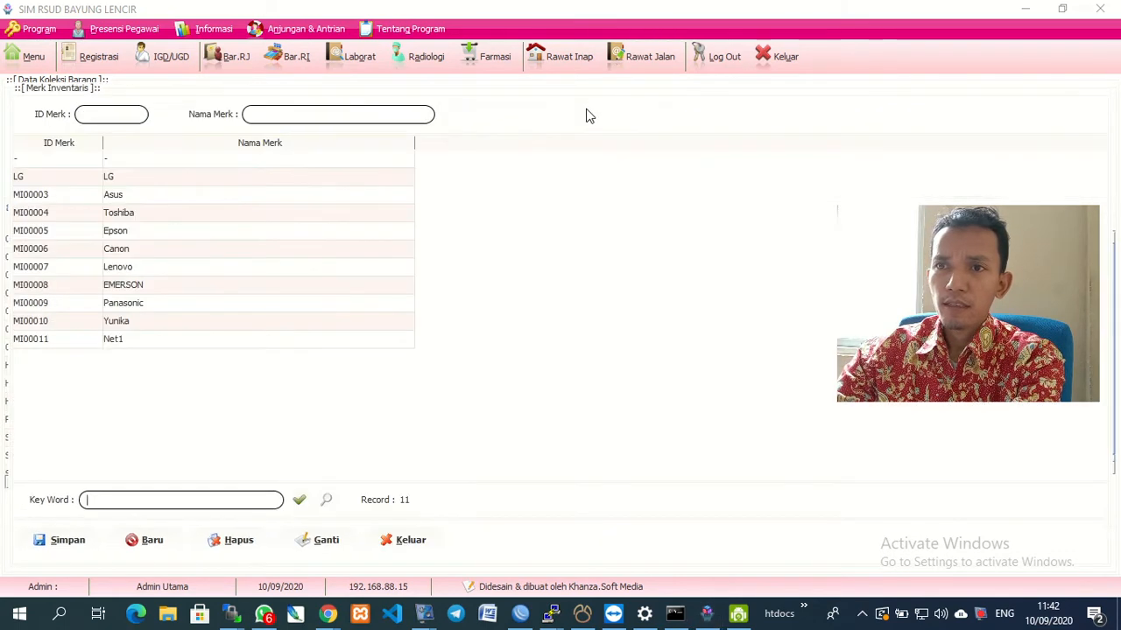
double_click(113, 341)
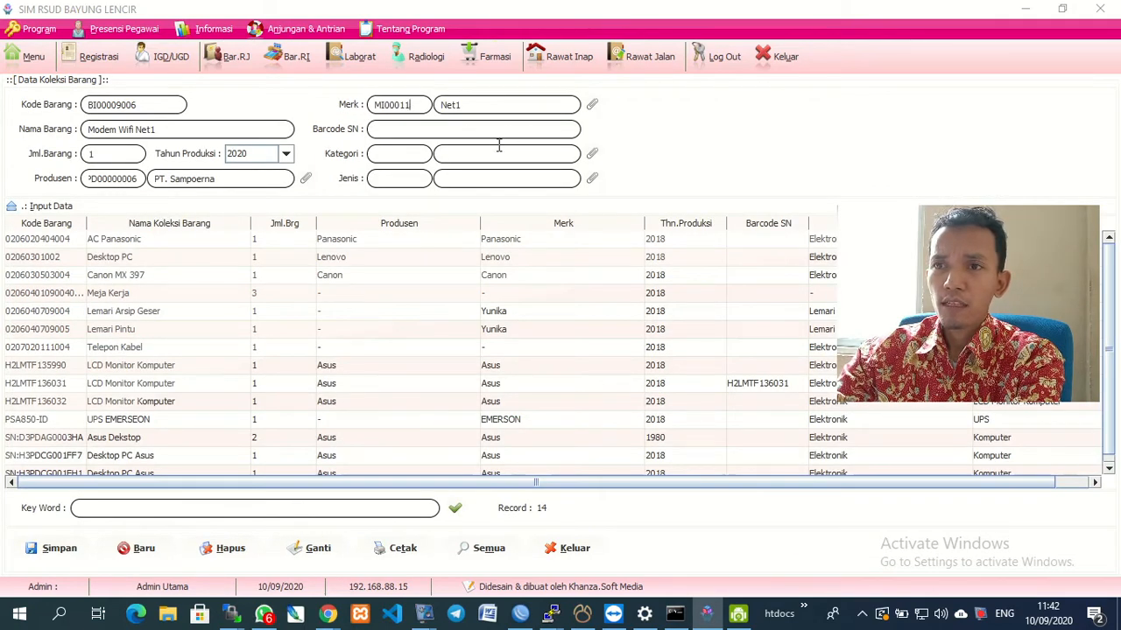
Set category Elektronik and type JI014 Elektronik, then save item BI00009006.
left_click(592, 158)
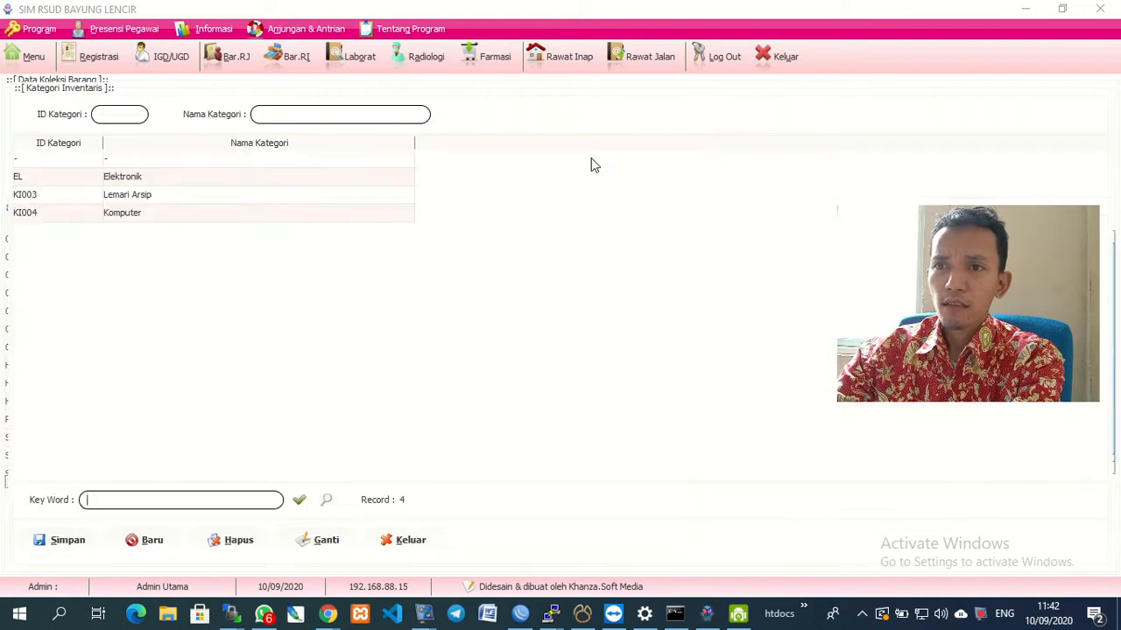
left_click(123, 184)
double_click(122, 184)
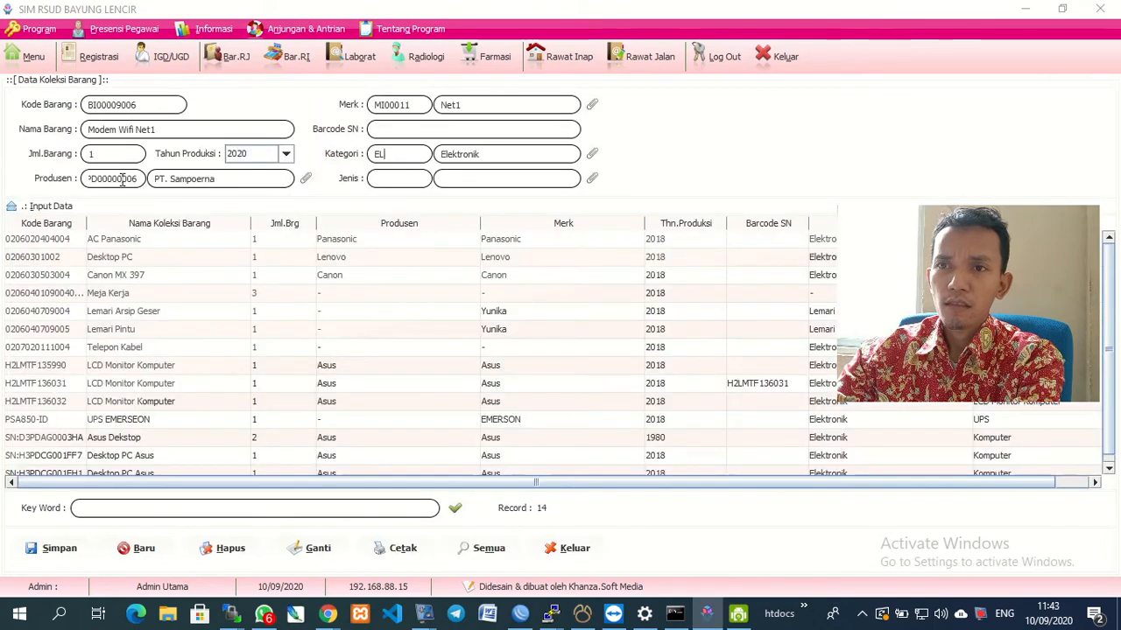
left_click(591, 179)
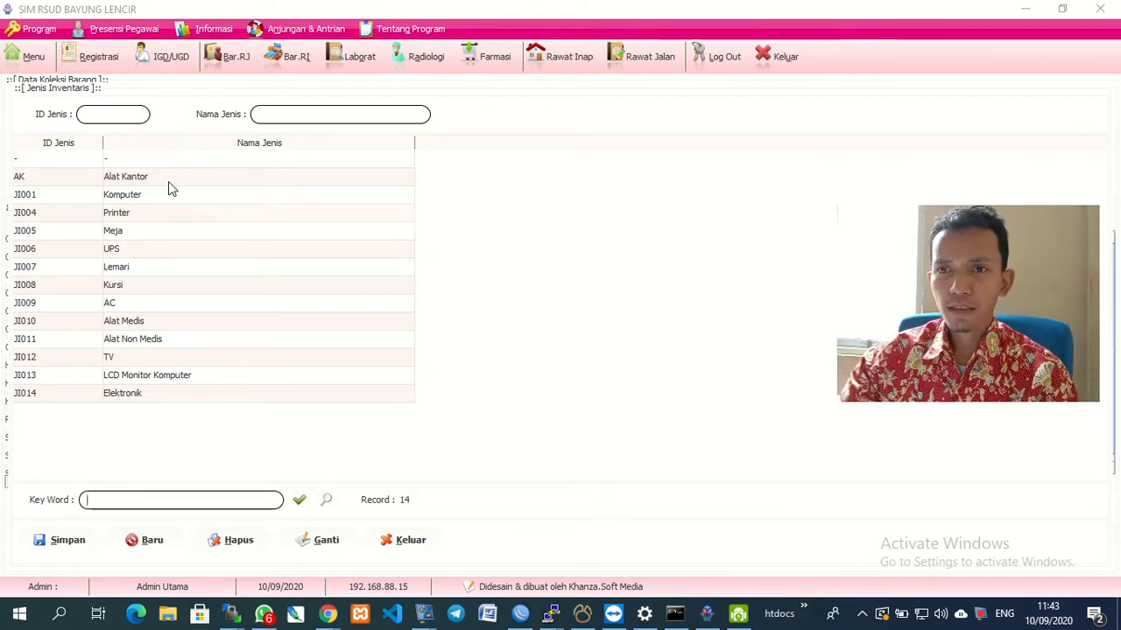
left_click(127, 402)
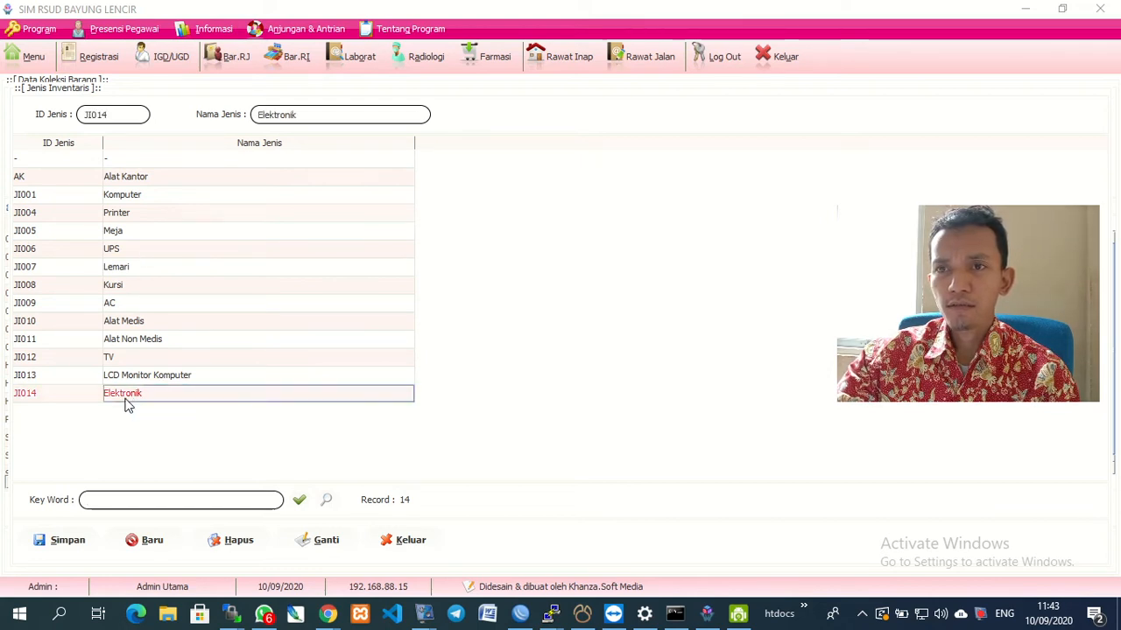
double_click(127, 402)
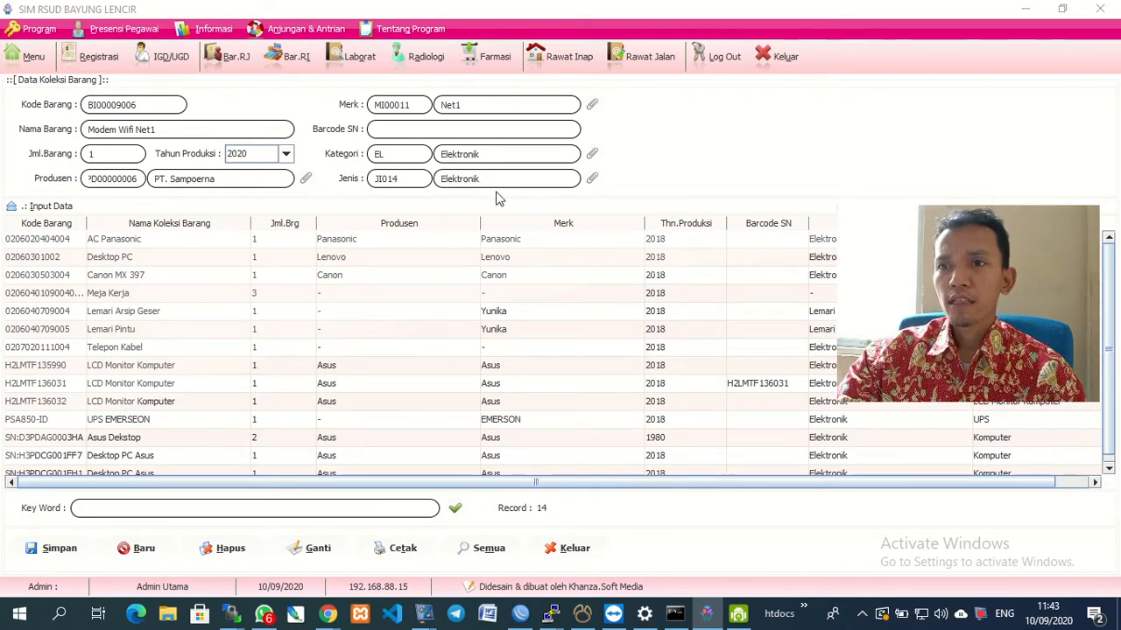
left_click(63, 555)
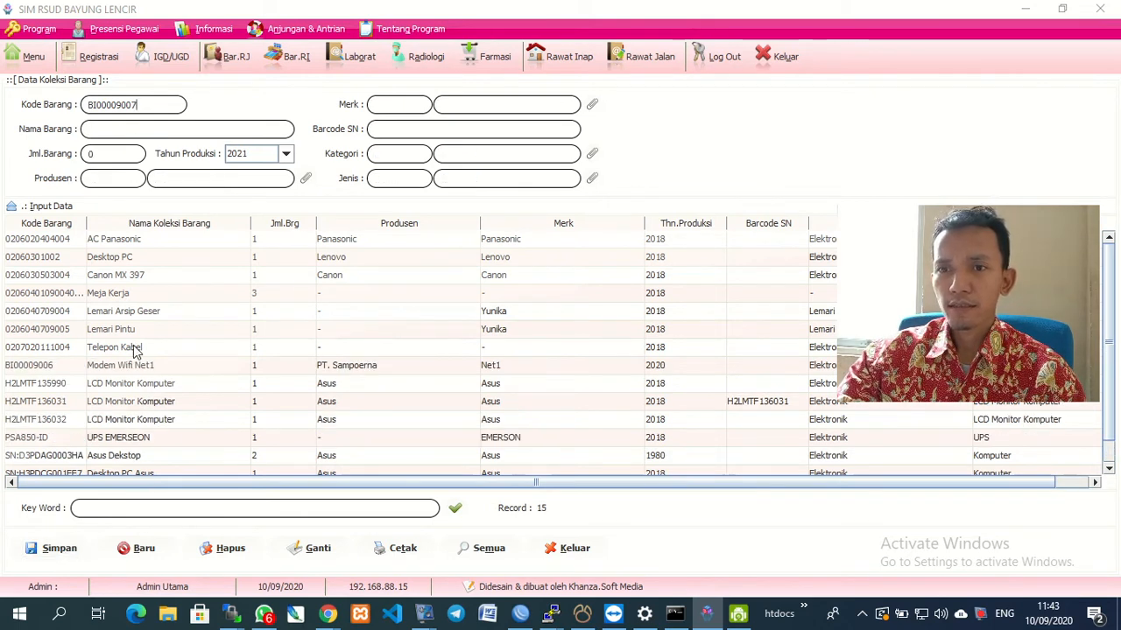
Select the Modem Wifi Net1 row, close the item collection form, and return to the module menu.
left_click(109, 367)
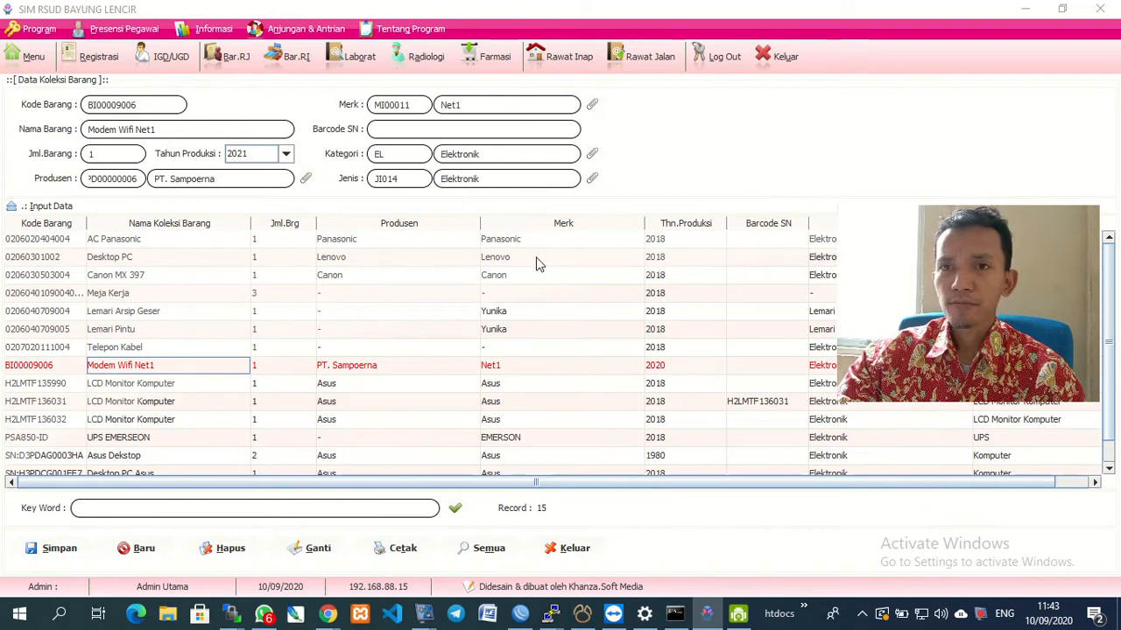
left_click(565, 554)
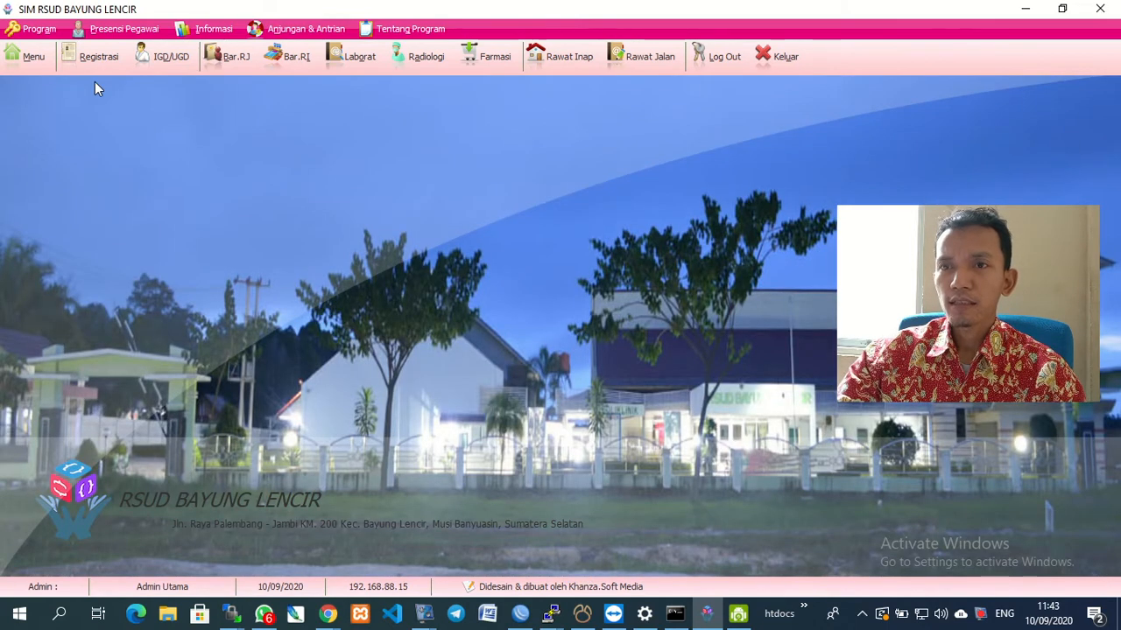
left_click(29, 68)
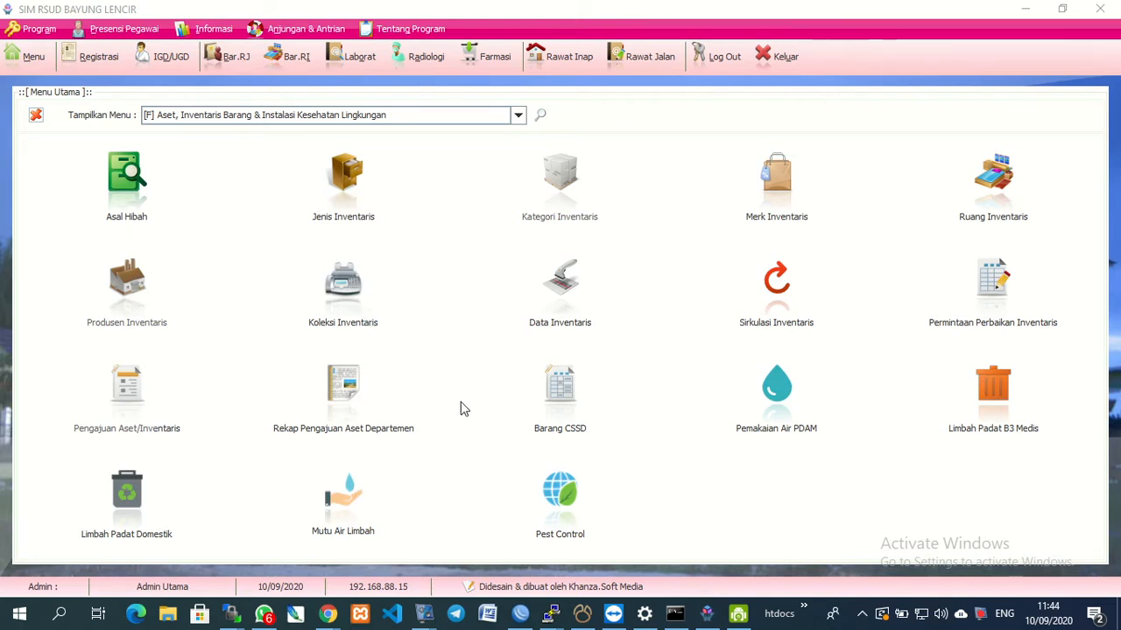
Open Data Inventaris, expand Input Data, and clear the form for new asset I000000014.
left_click(547, 307)
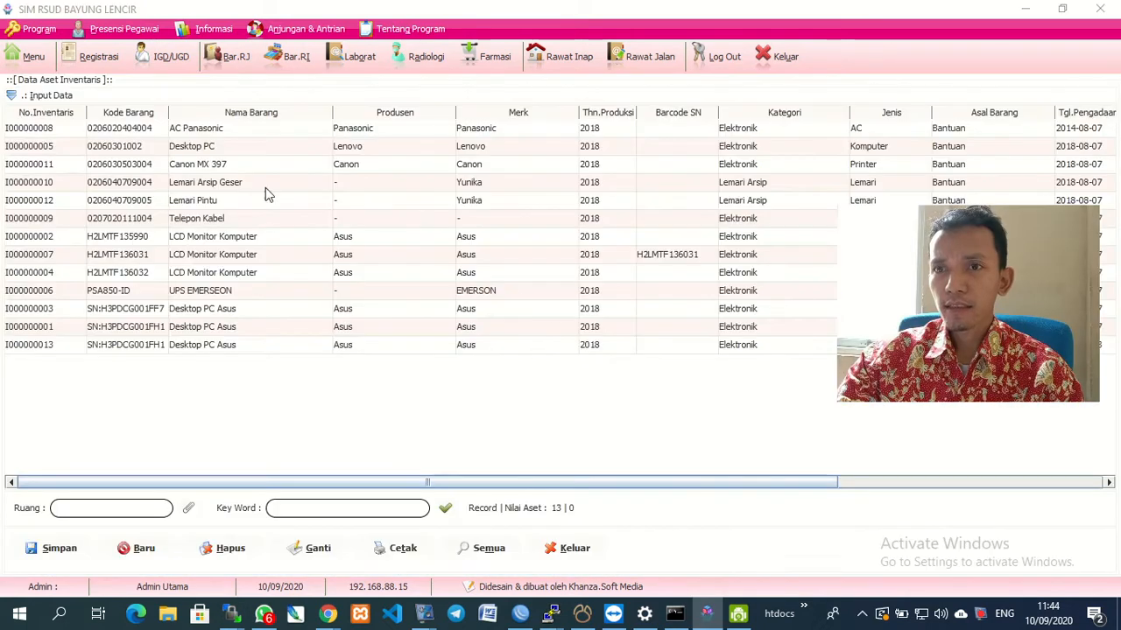
left_click(19, 96)
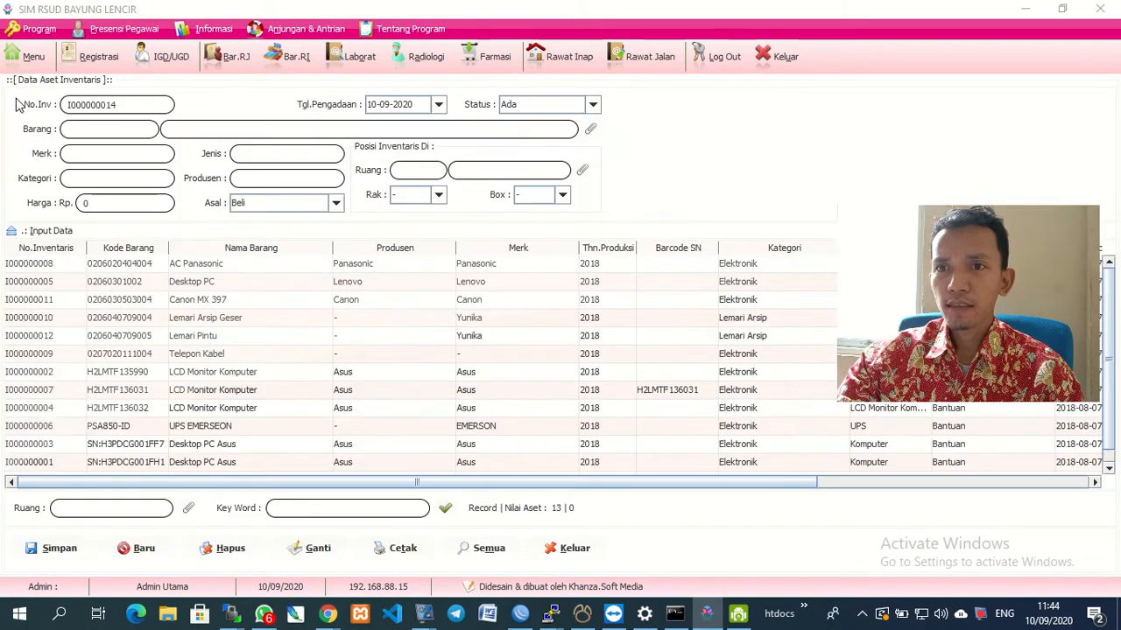
left_click(134, 271)
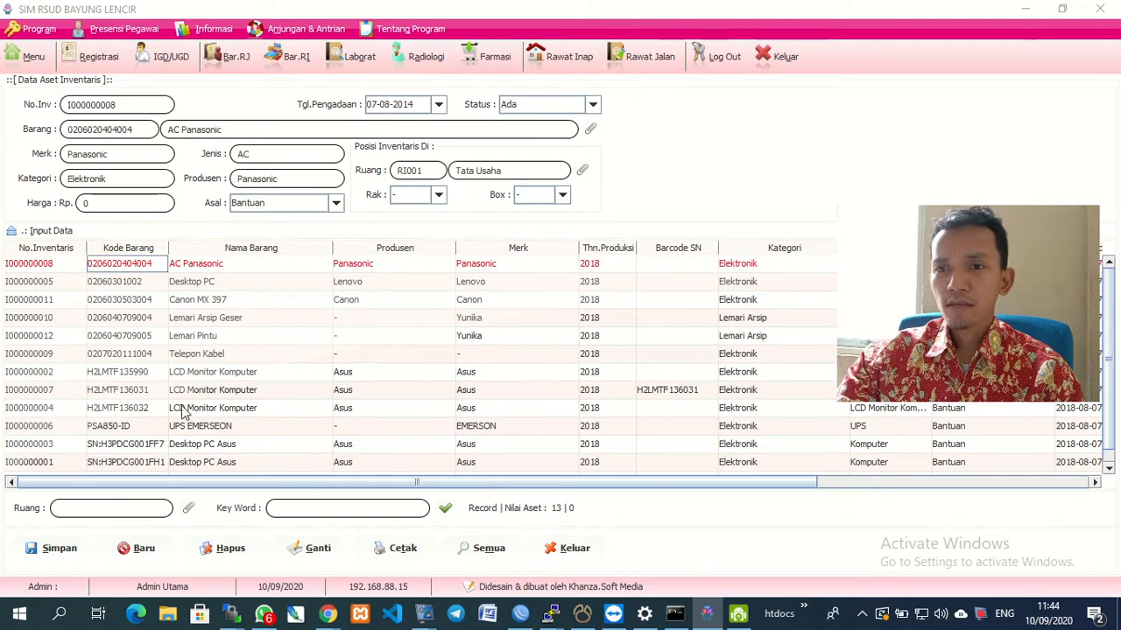
scroll(175, 442, "down", 1)
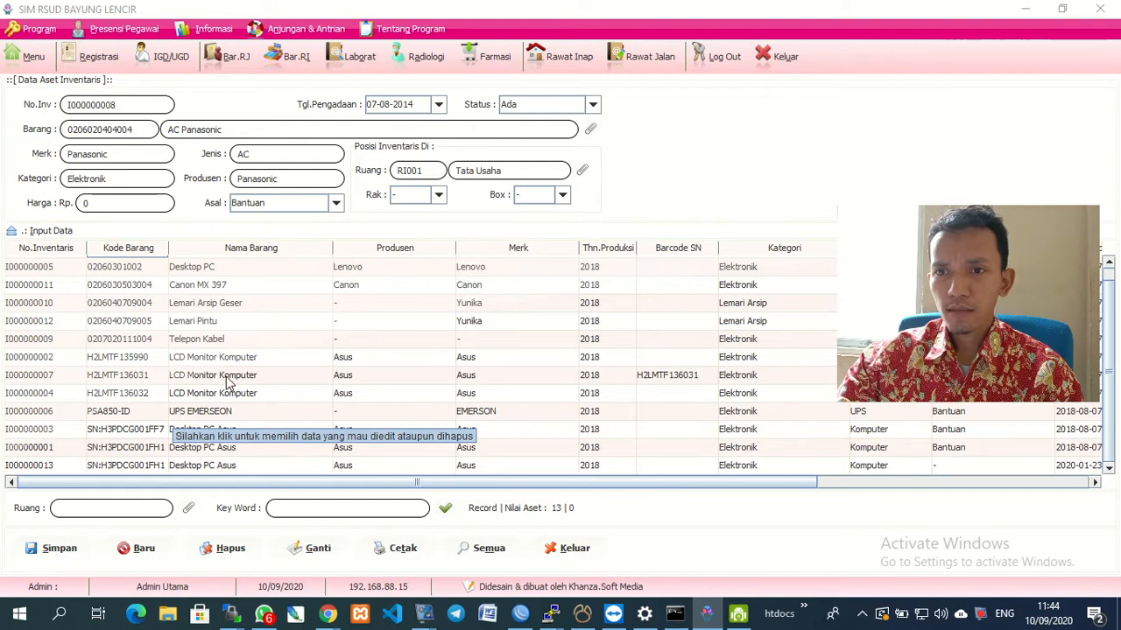
scroll(227, 383, "up", 1)
scroll(236, 398, "down", 1)
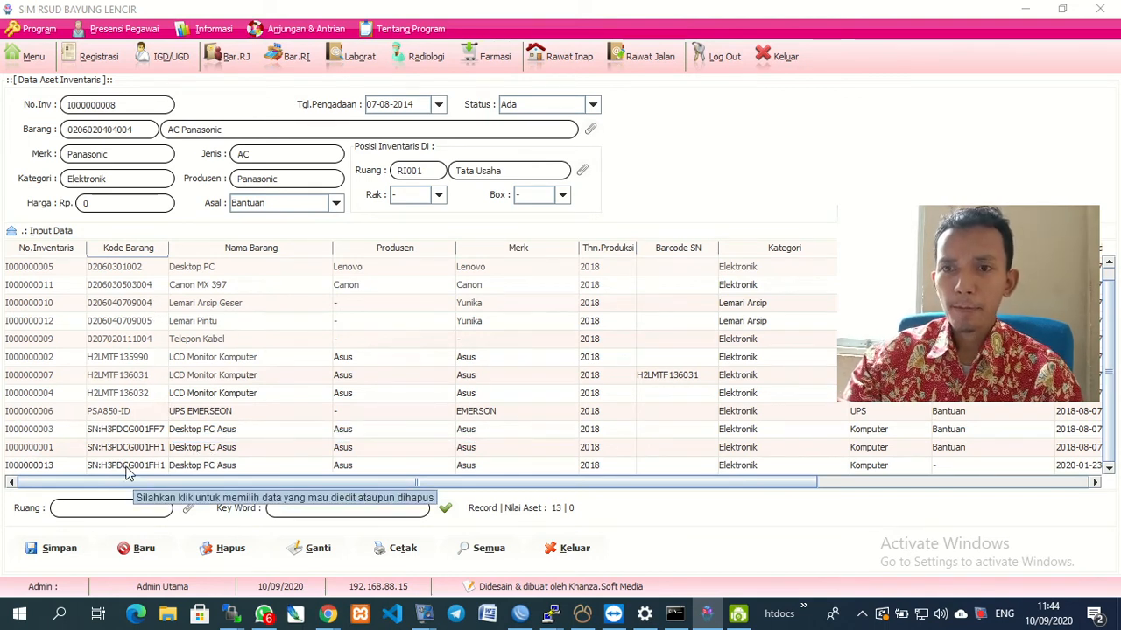
scroll(324, 435, "up", 1)
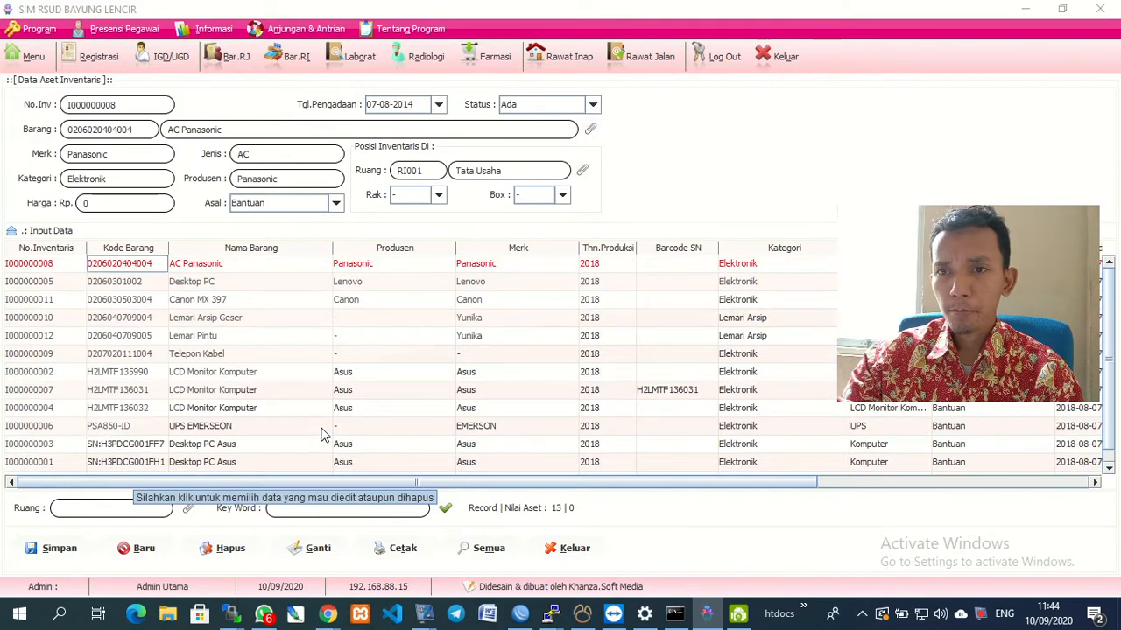
left_click(143, 557)
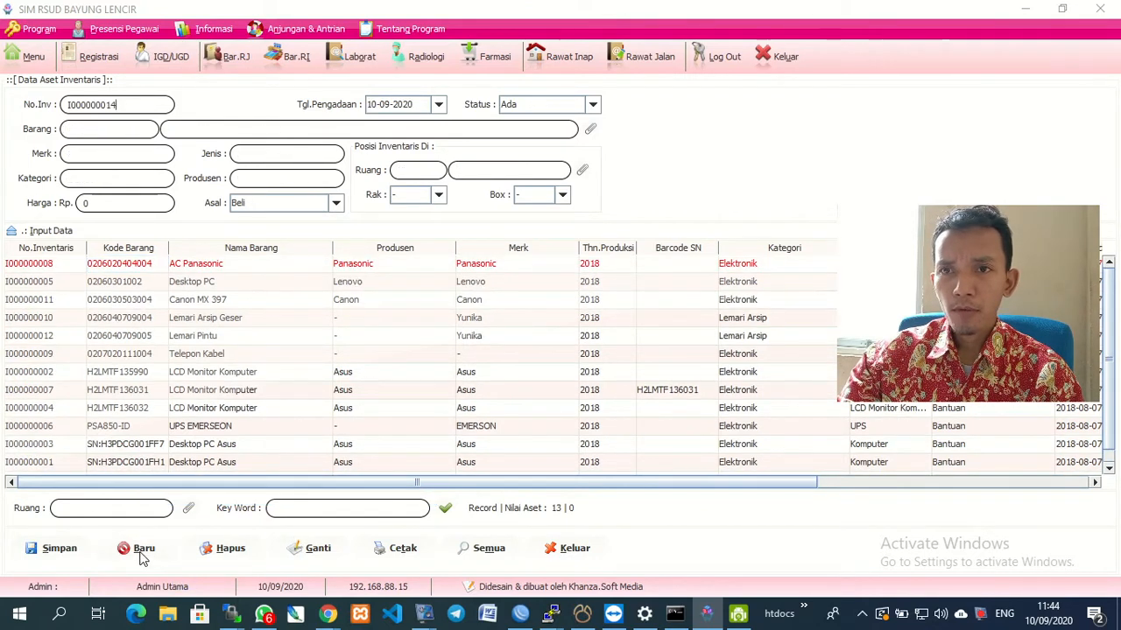
Set the new asset's item to BI00009006 Modem Wifi Net1, then collapse the Input Data form.
left_click(591, 132)
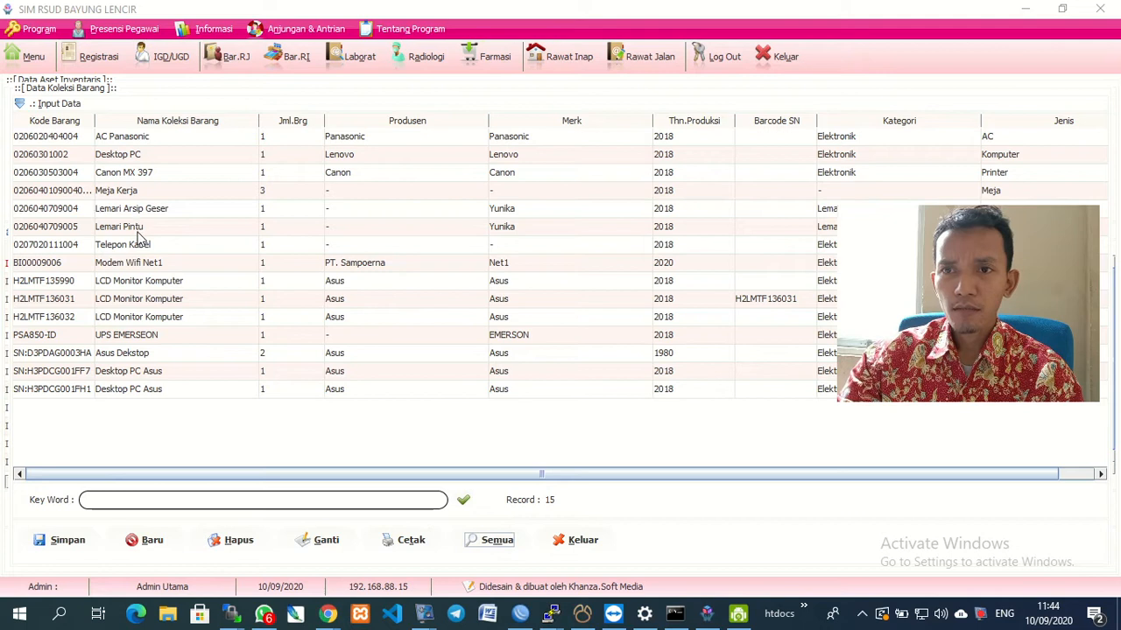
left_click(135, 265)
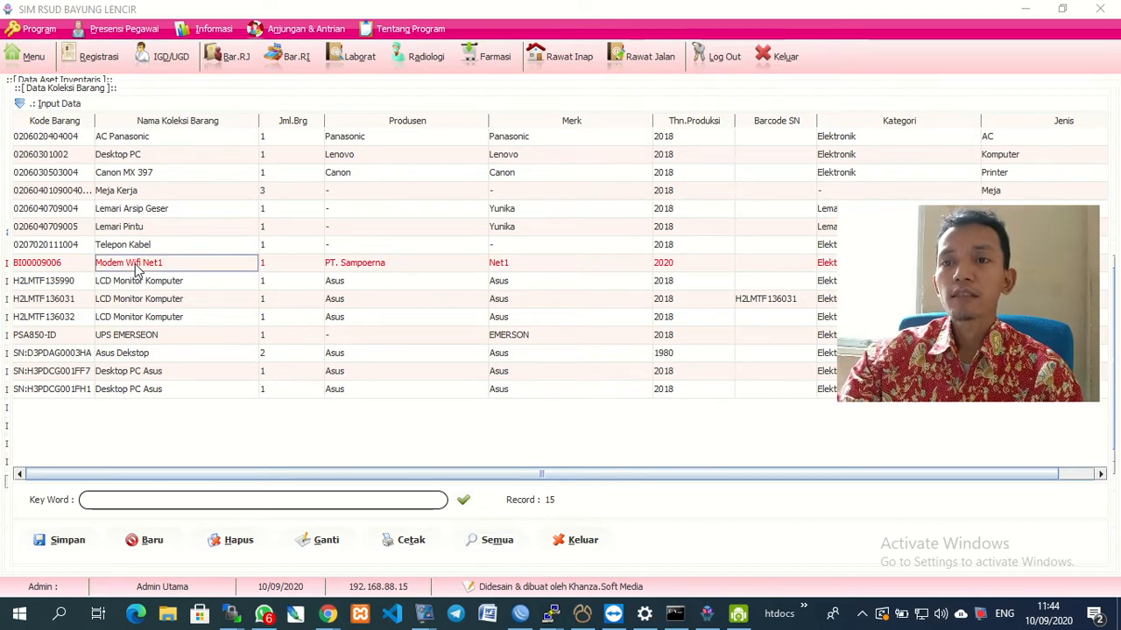
double_click(135, 270)
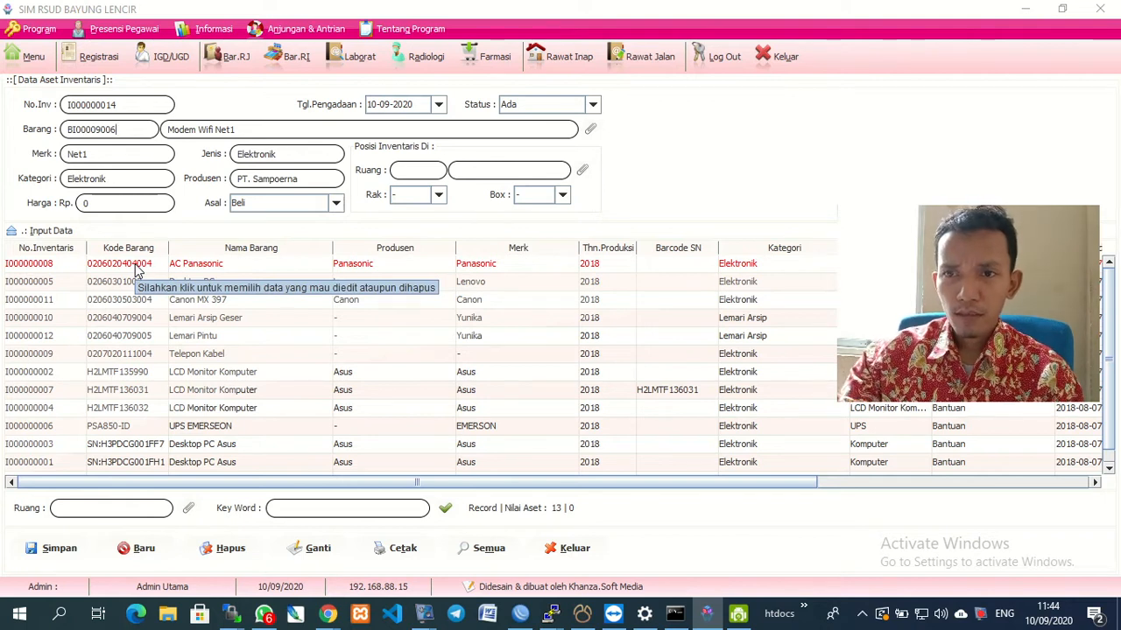
left_click(54, 232)
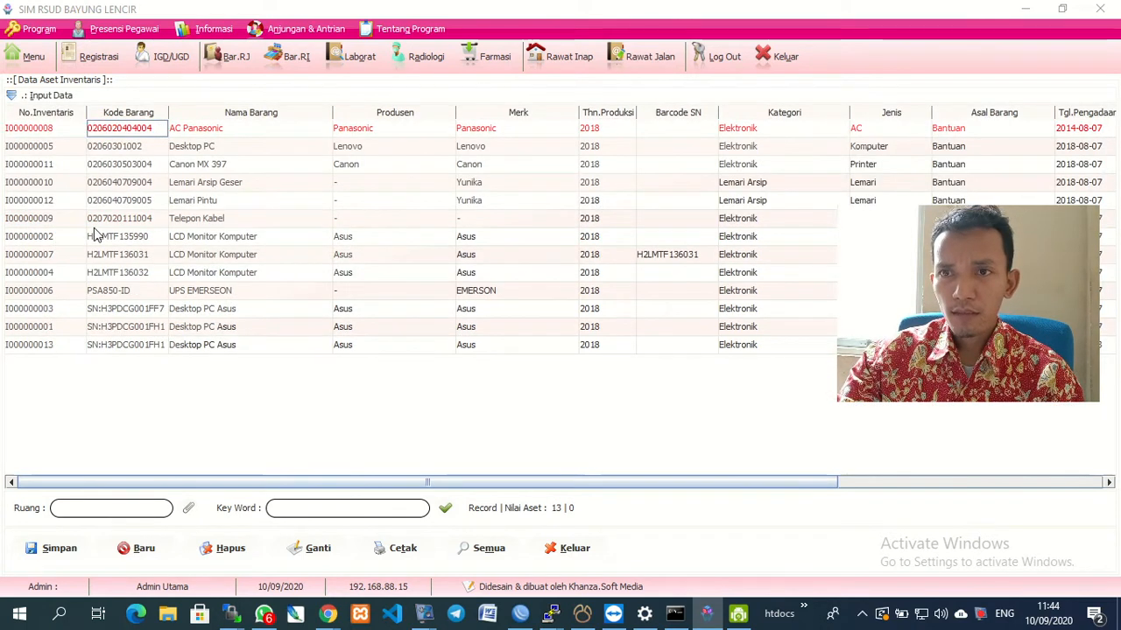
Search the asset table for keyword net1 to check for existing entries.
left_click(340, 509)
type("net1")
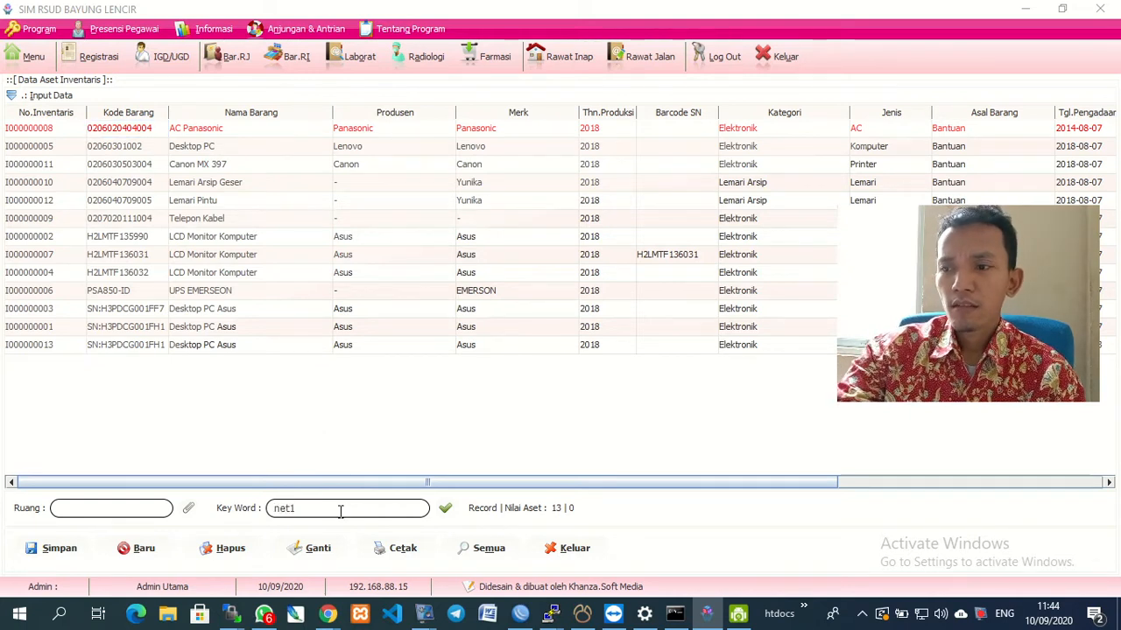
key("Return")
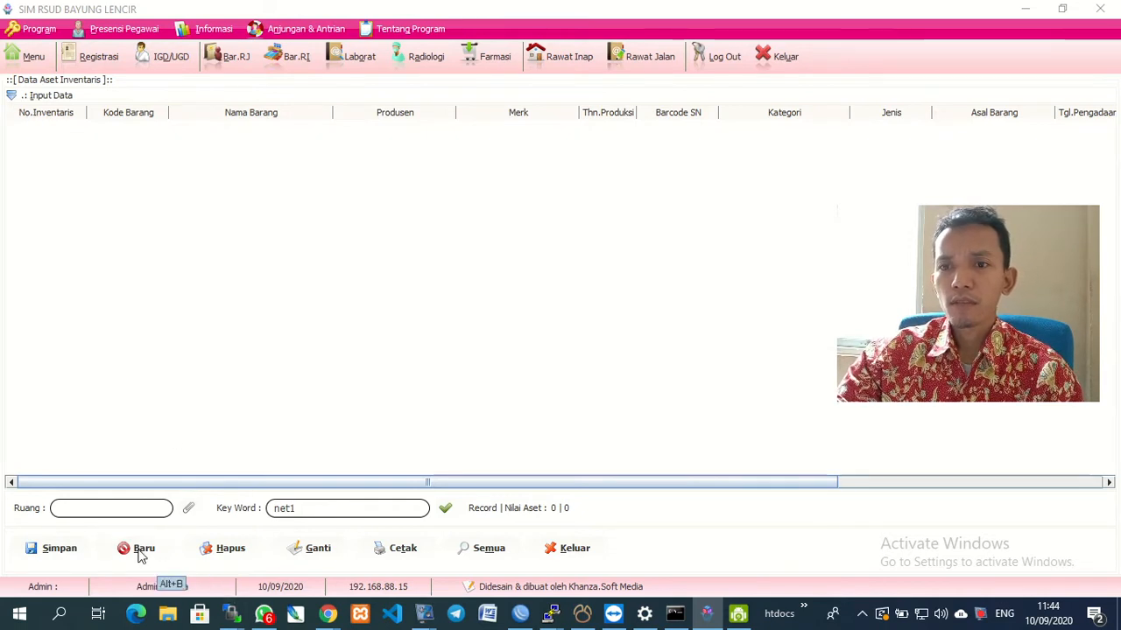
Reopen the entry form, start a fresh entry, and pick Modem Wifi Net1 as its item.
left_click(23, 99)
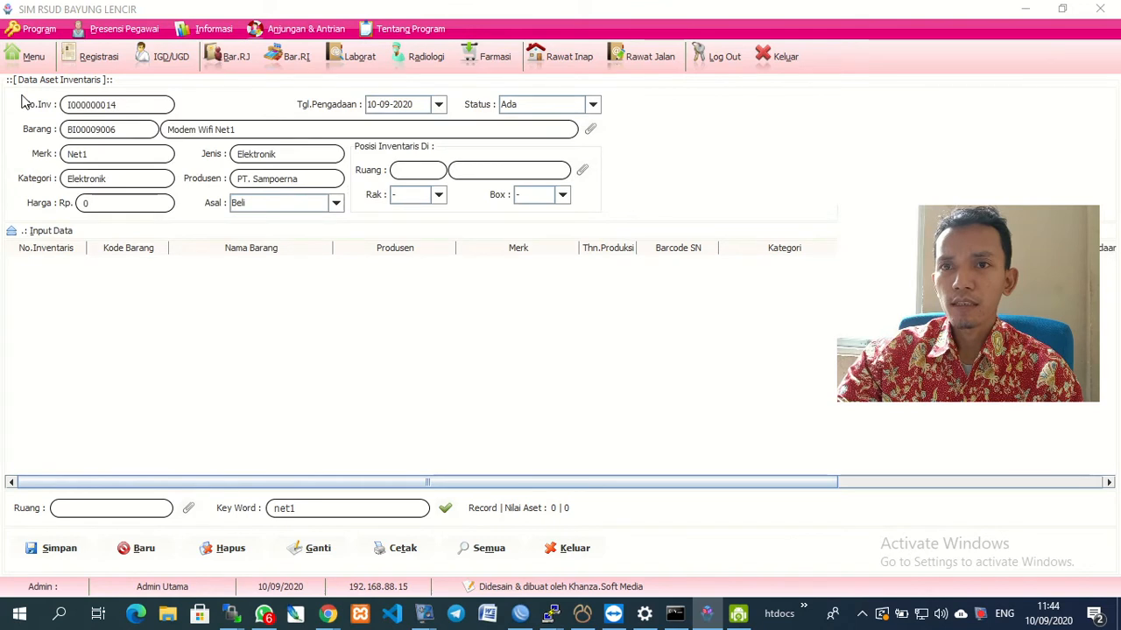
left_click(142, 553)
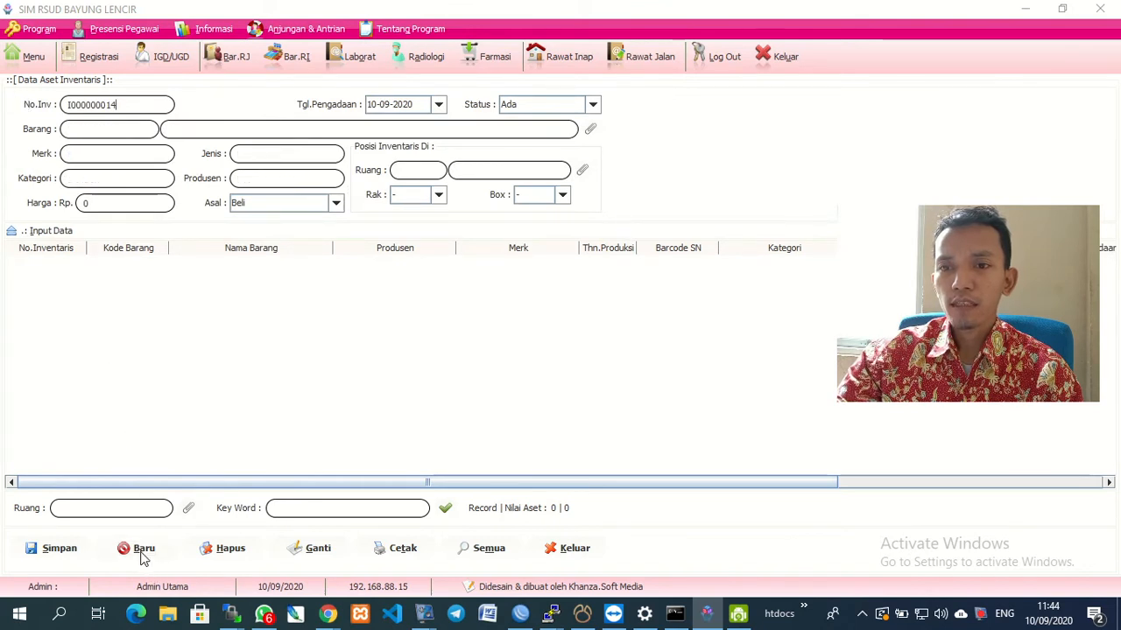
left_click(591, 130)
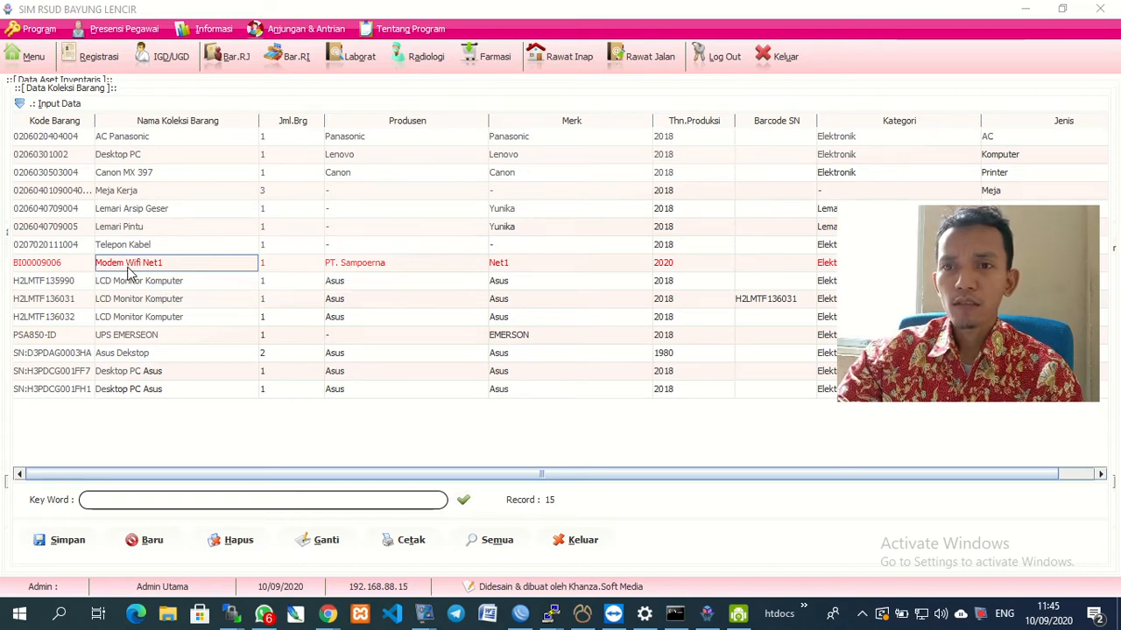
double_click(128, 268)
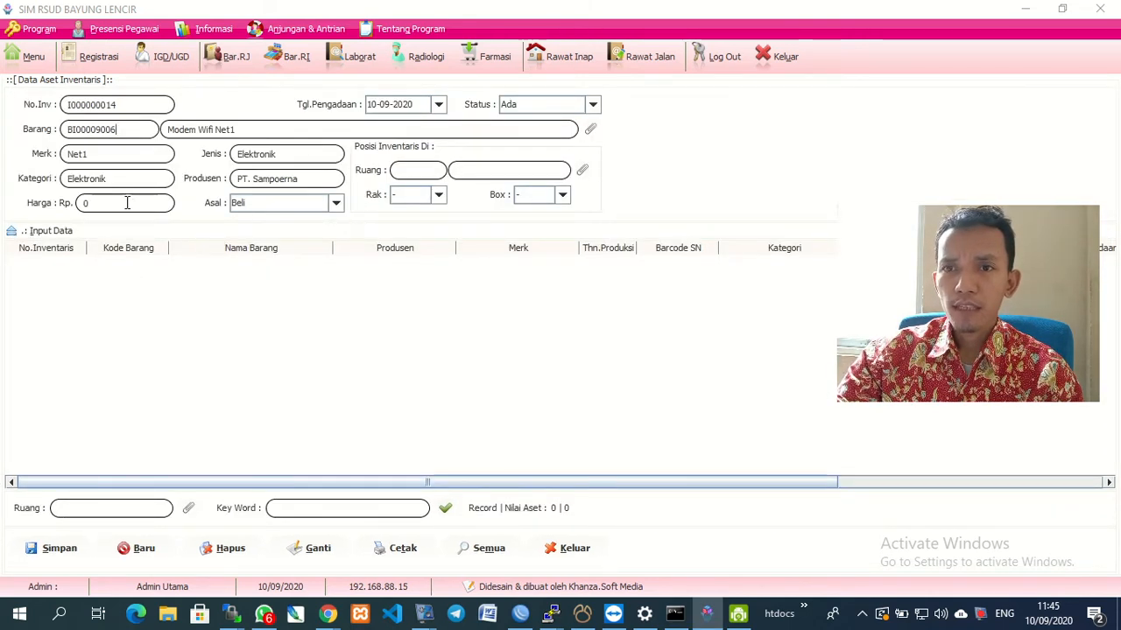
Set the asset's origin to Hibah and its room to RI030 Unit SIMRS.
left_click(336, 203)
left_click(292, 247)
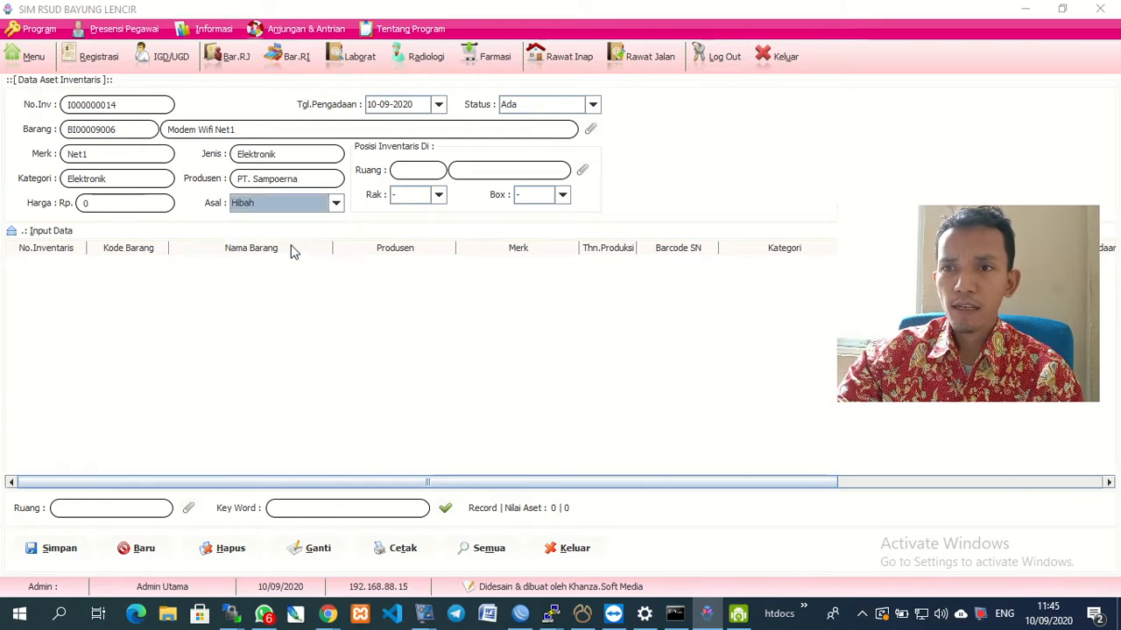
left_click(581, 172)
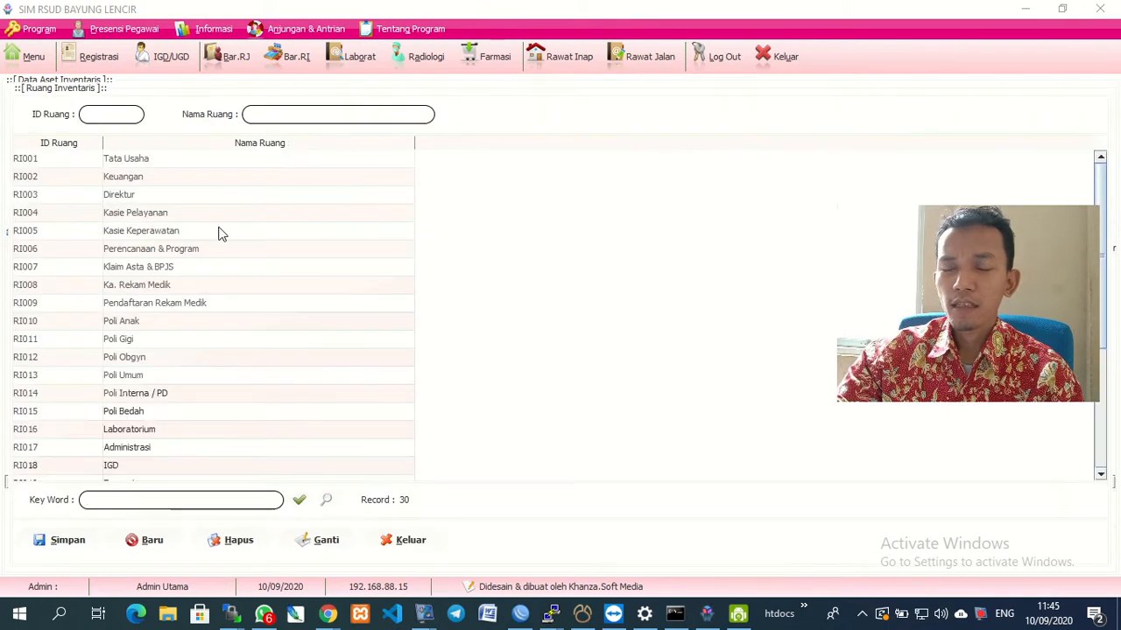
scroll(137, 449, "down", 4)
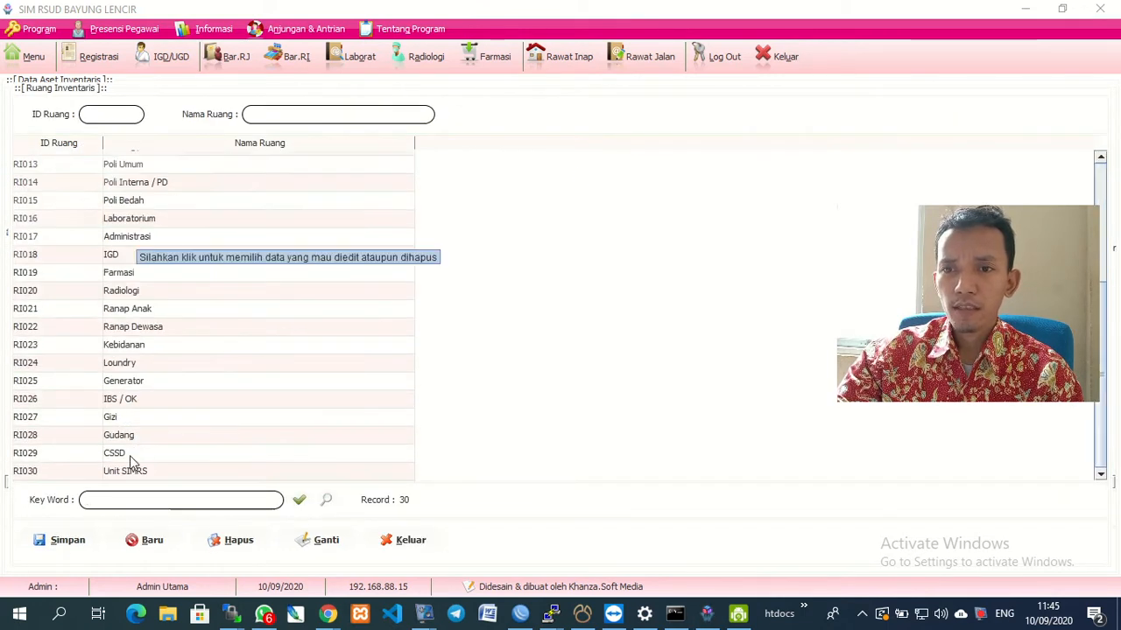
left_click(123, 477)
double_click(122, 477)
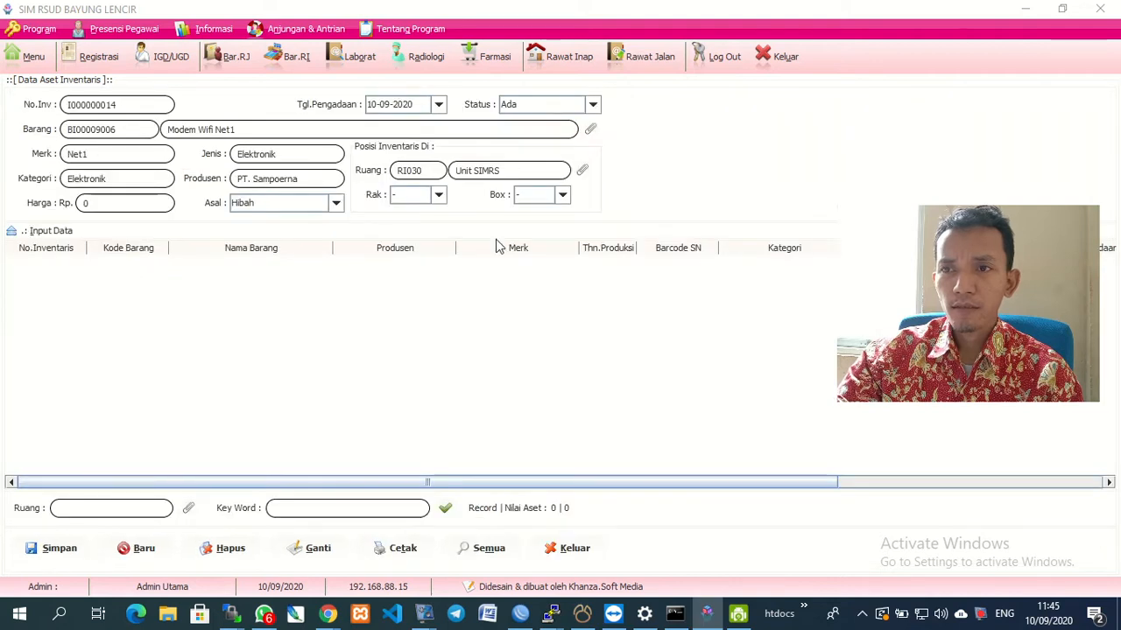
Leave Rak and Box as '-' and keep the status Ada.
left_click(439, 195)
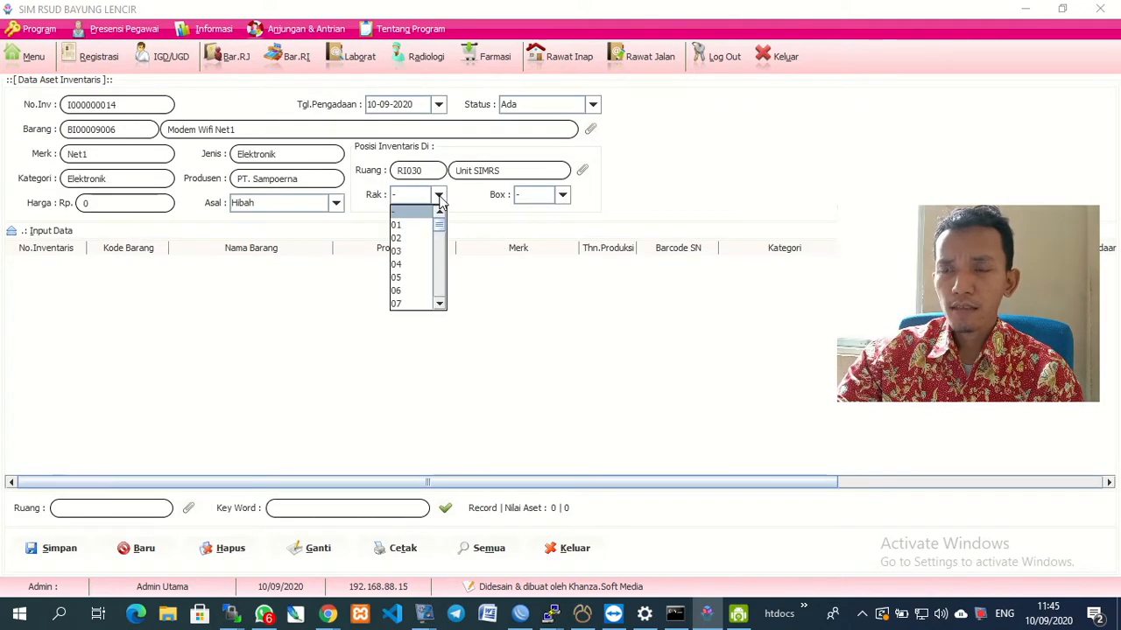
left_click(438, 196)
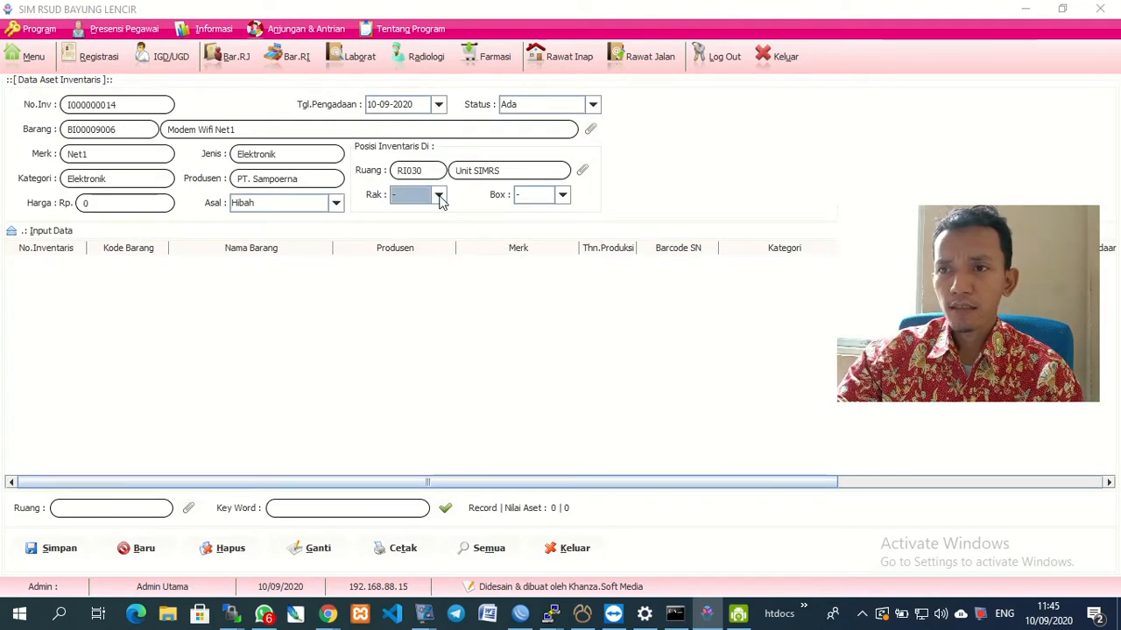
left_click(563, 195)
left_click(563, 195)
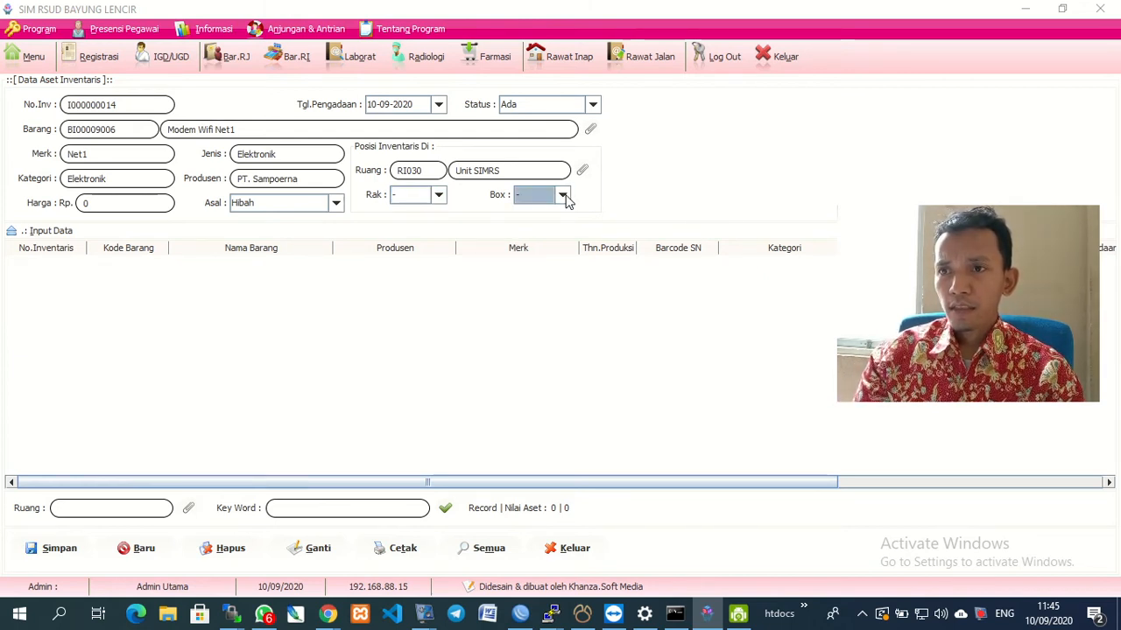
left_click(593, 105)
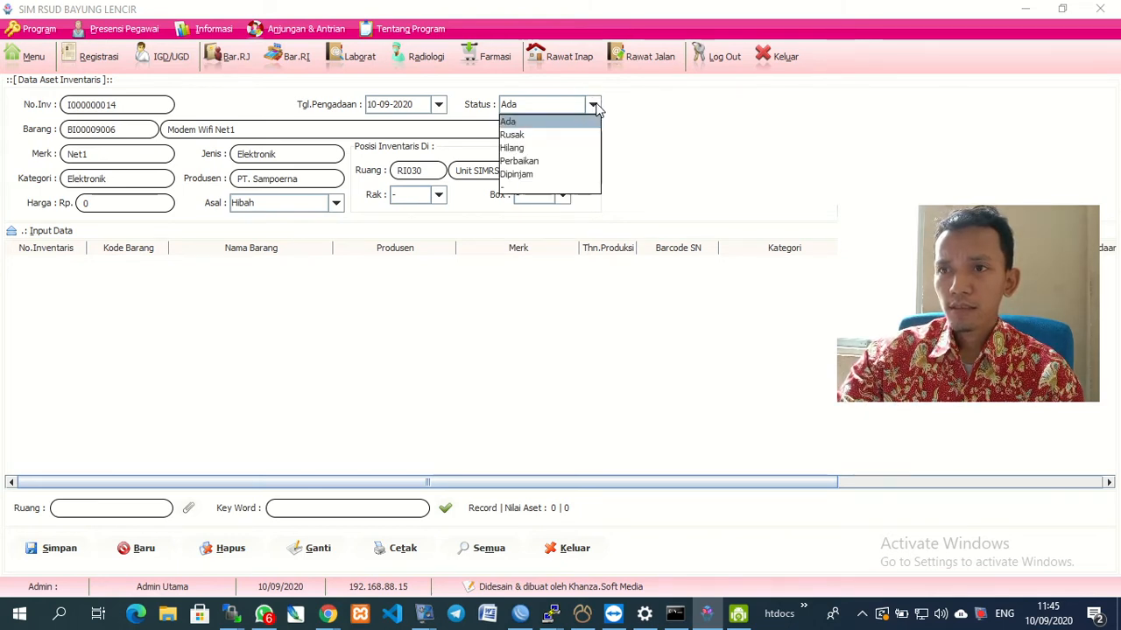
left_click(595, 106)
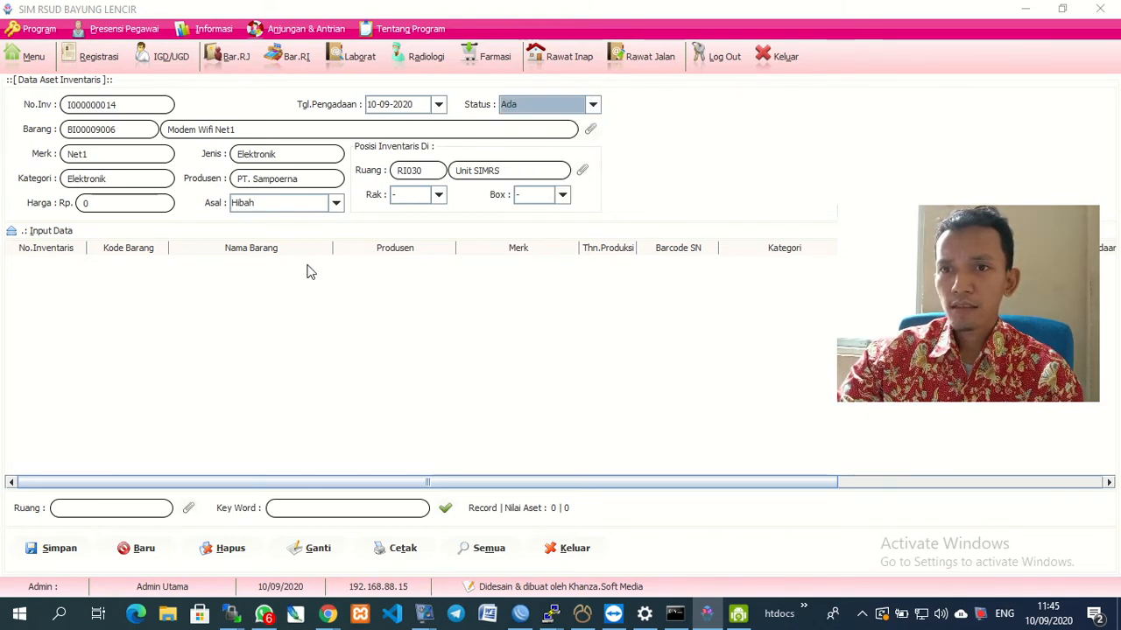
Save asset I000000014, reselect the Modem Wifi Net1 row, and collapse the entry form.
left_click(50, 550)
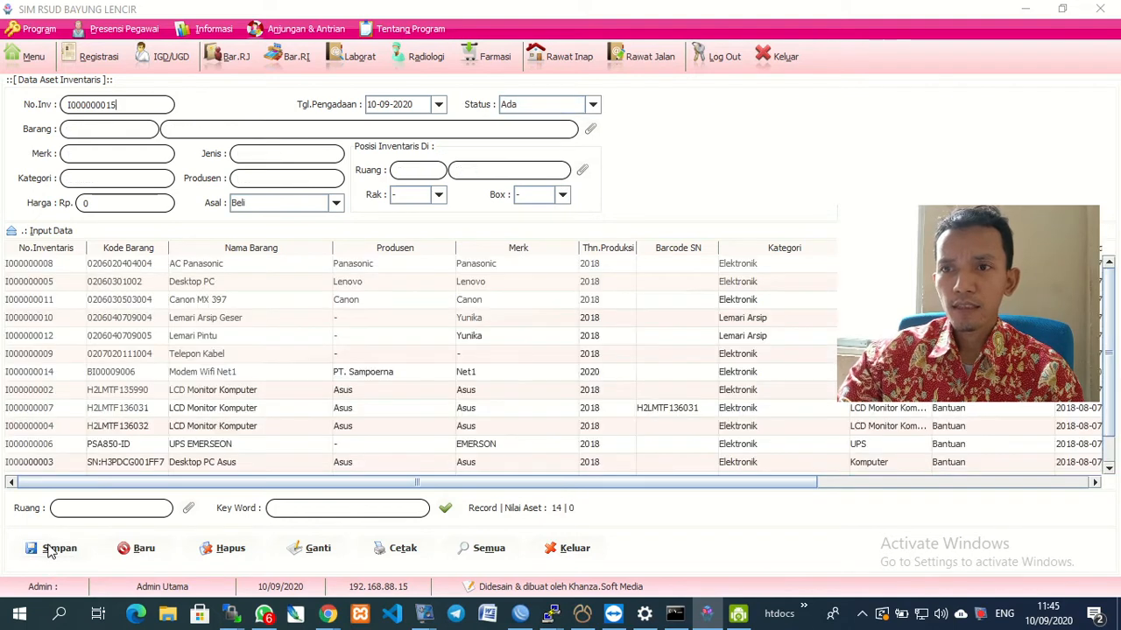
left_click(233, 411)
scroll(233, 415, "down", 1)
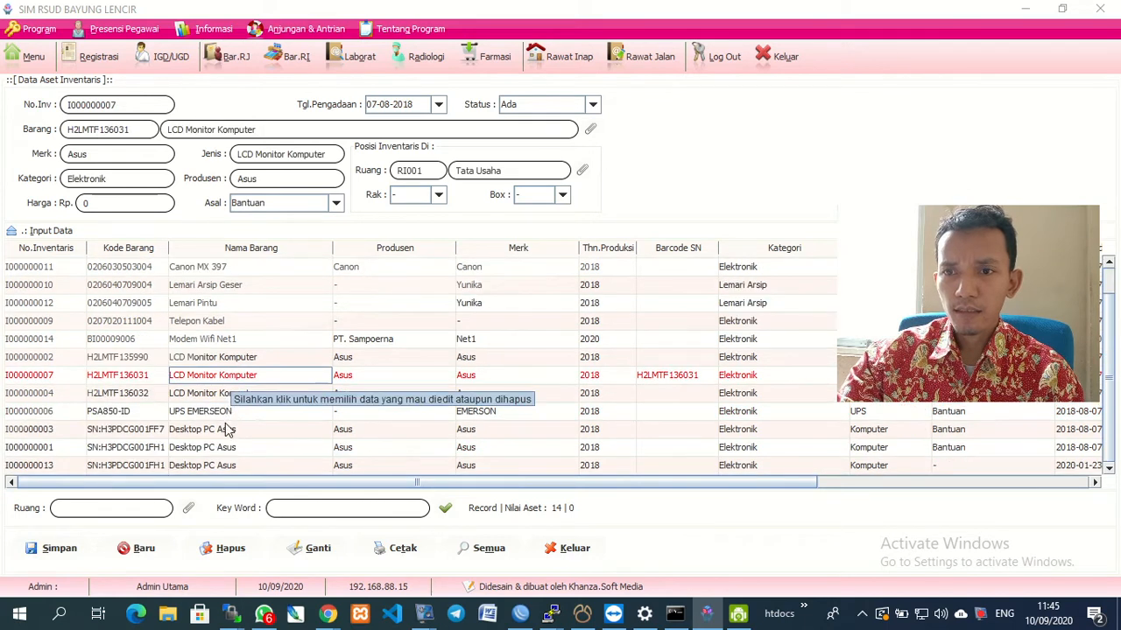
left_click(235, 346)
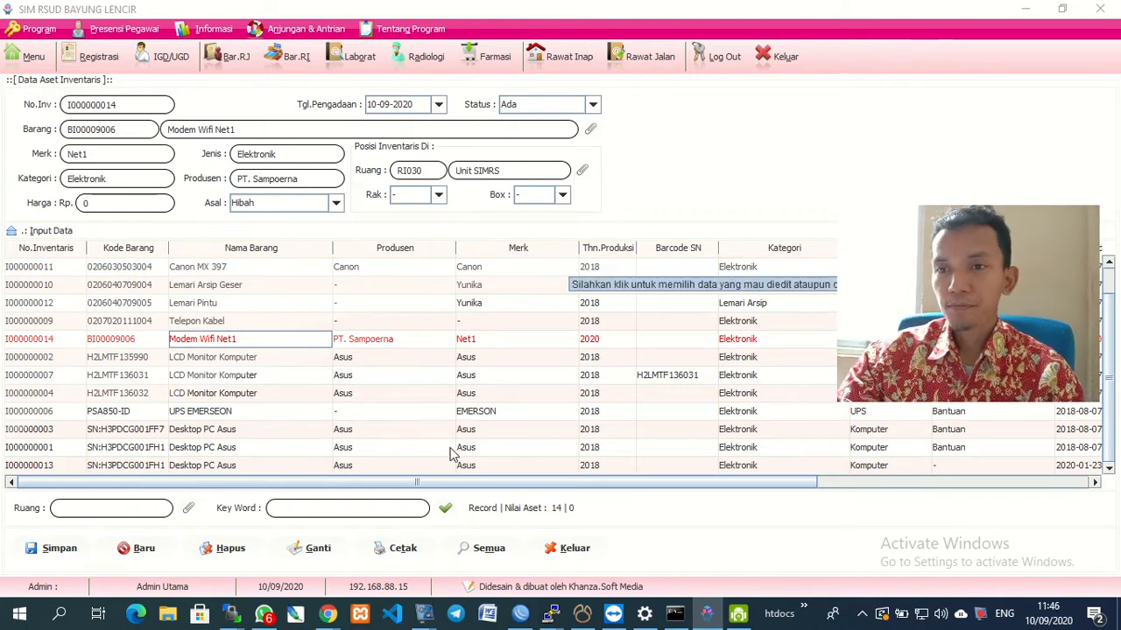
left_click(35, 233)
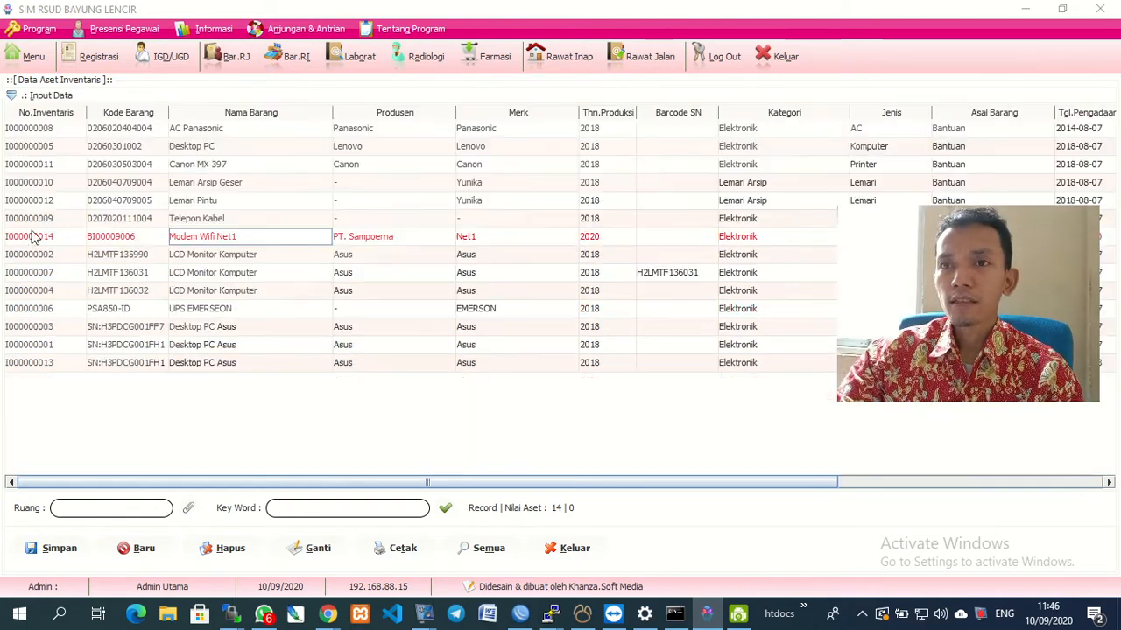
left_click(400, 552)
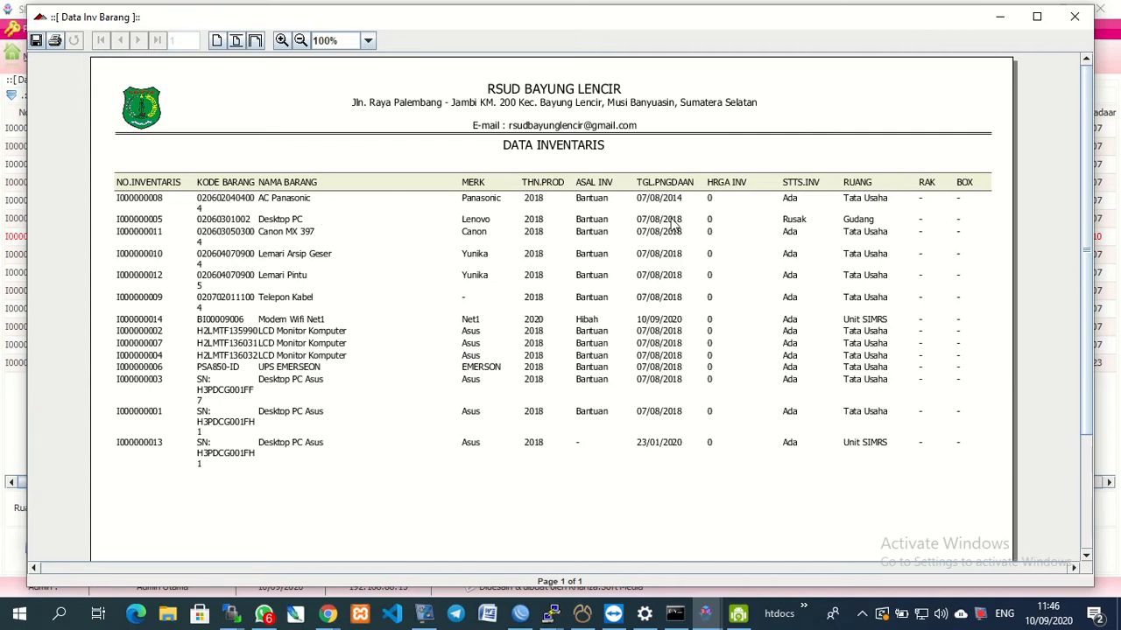
left_click(1082, 19)
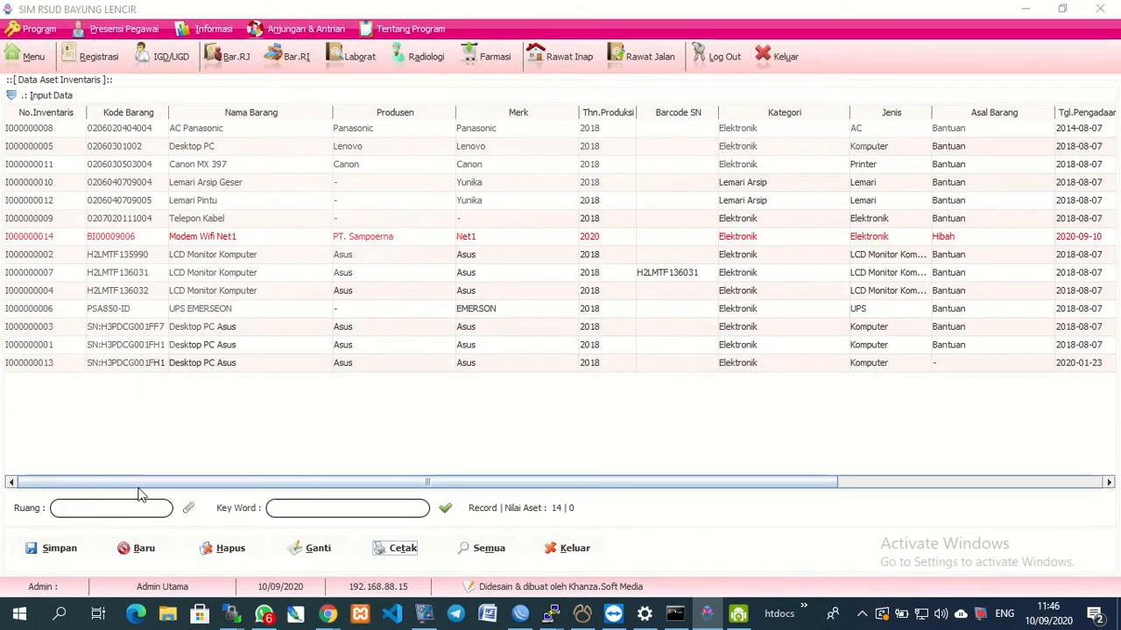
Filter assets by room Unit SIMRS and review the Modem Wifi Net1 and Desktop PC Asus rows.
left_click(187, 513)
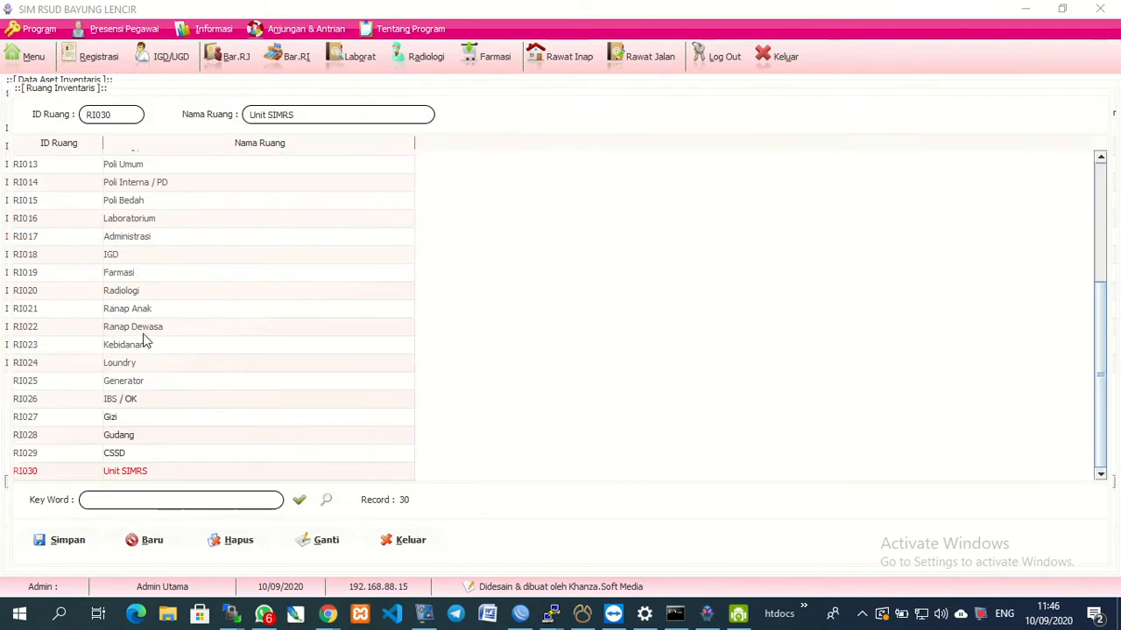
double_click(131, 473)
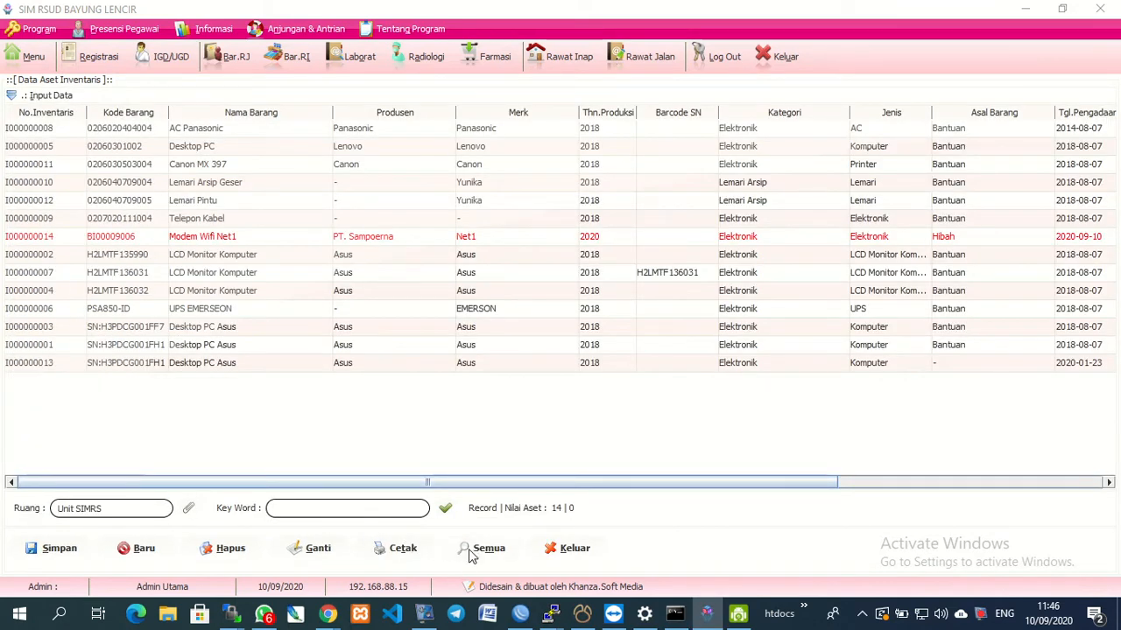
left_click(448, 511)
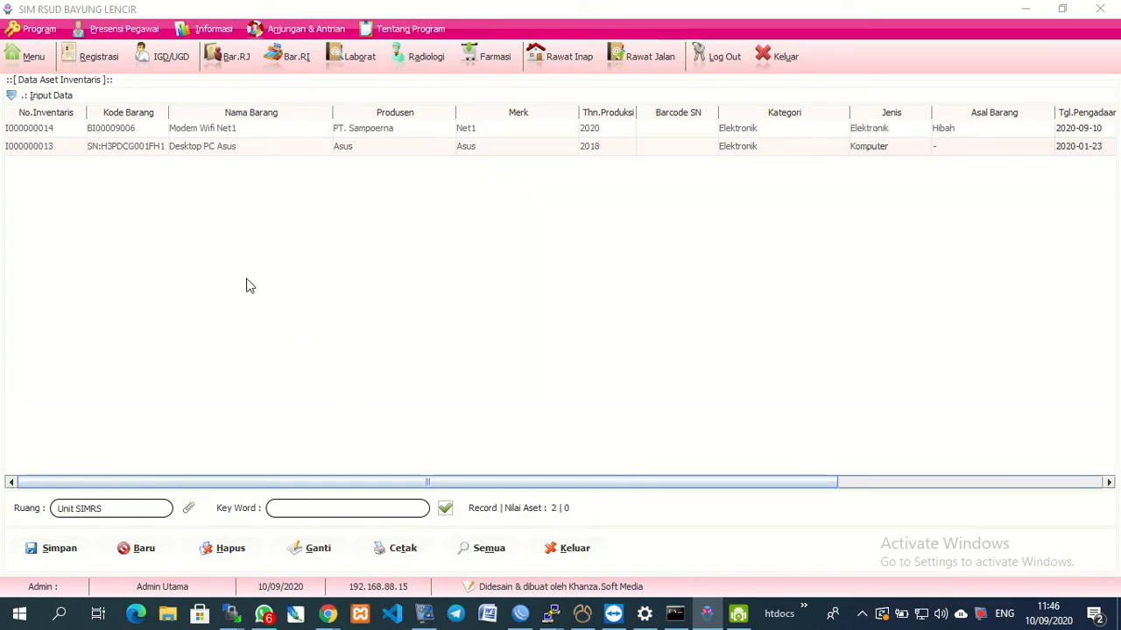
left_click(203, 136)
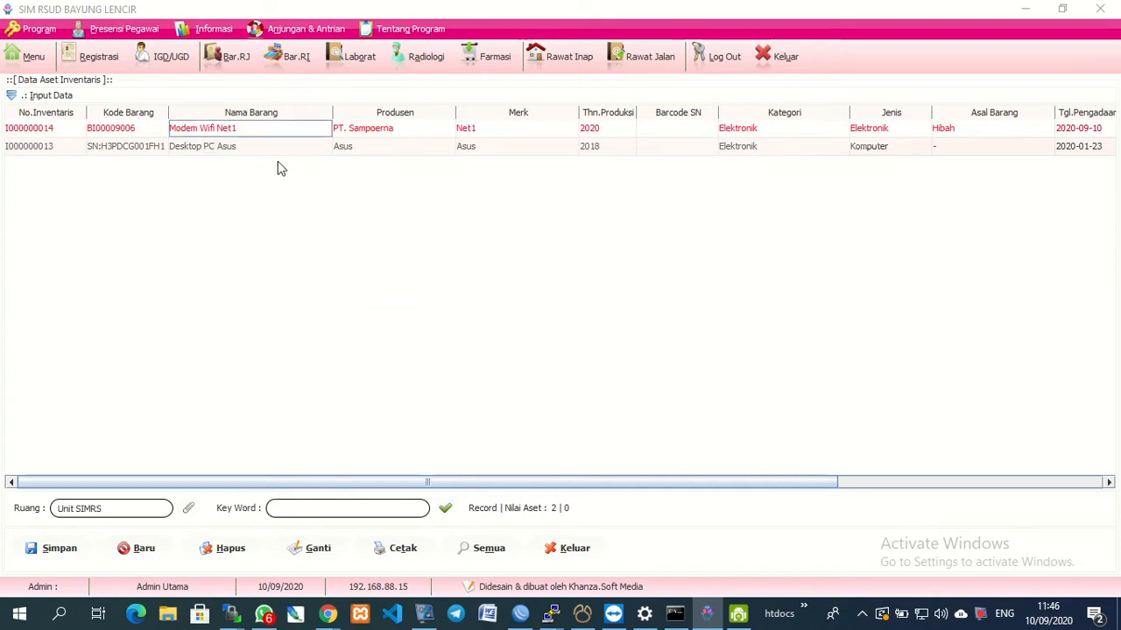
left_click(238, 149)
key("Right")
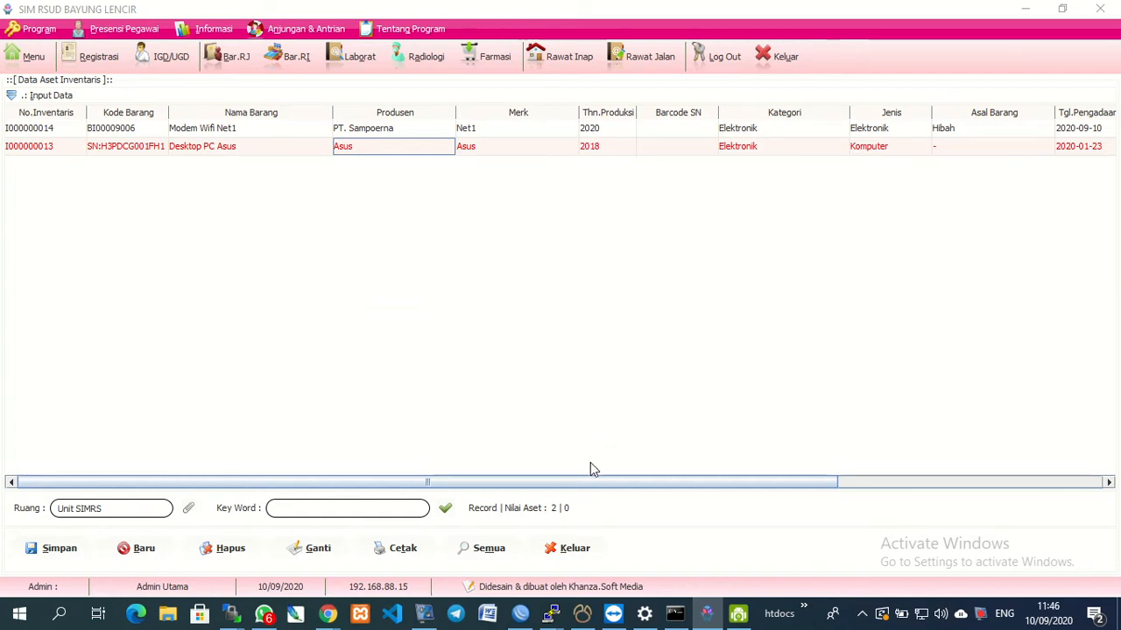
left_click(383, 552)
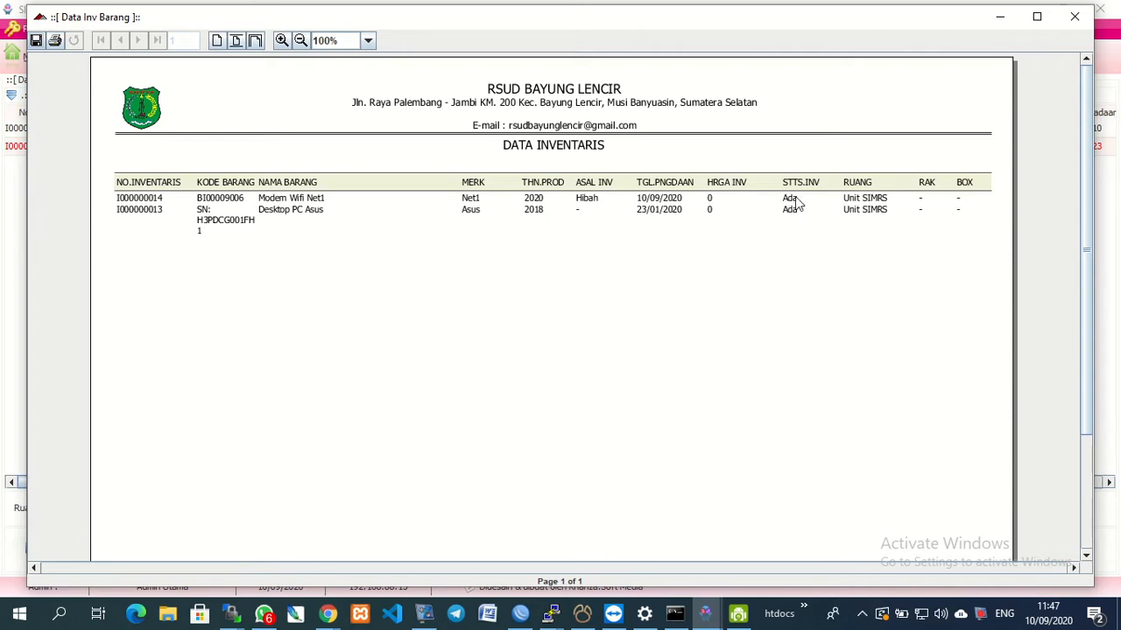
left_click(1073, 17)
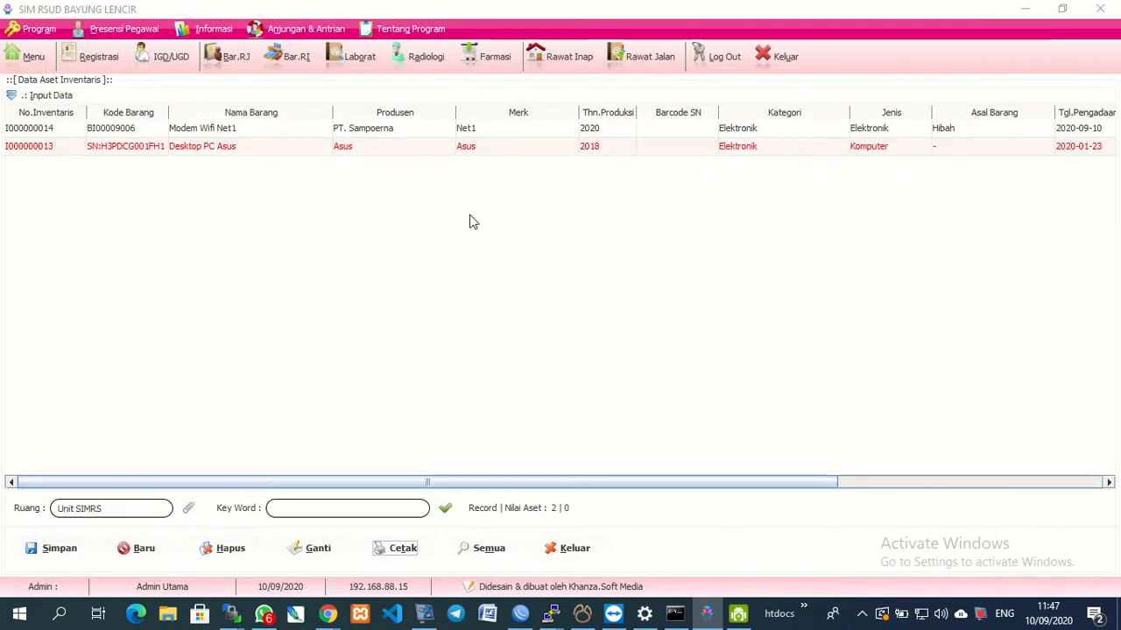
Expand the entry form, check the Status choices, and load the Modem Wifi Net1 record.
left_click(50, 96)
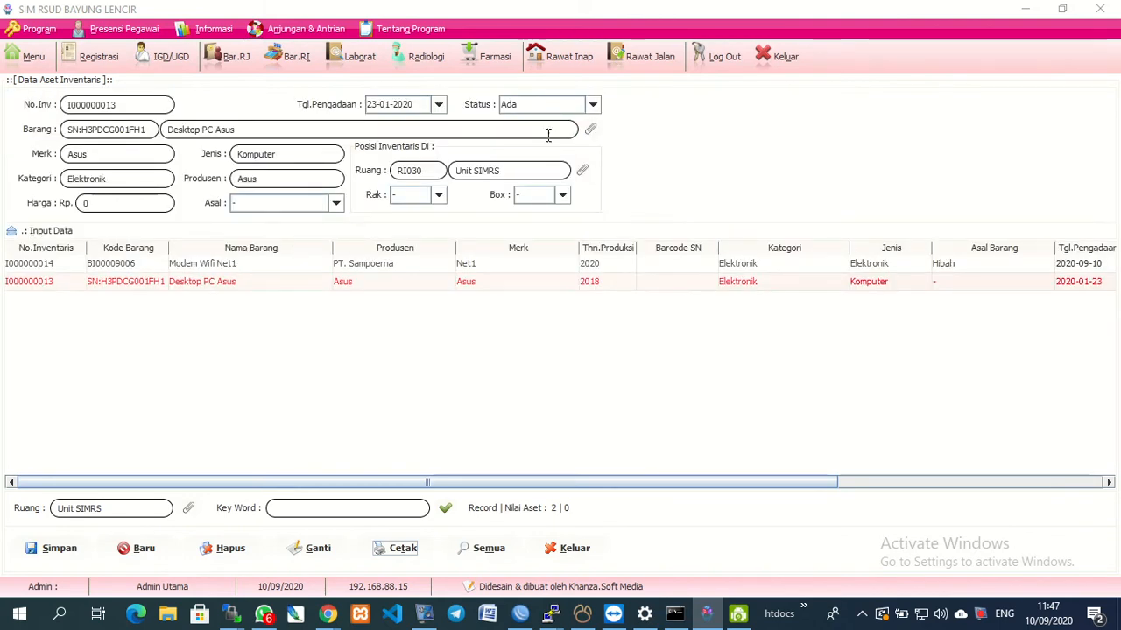
left_click(593, 105)
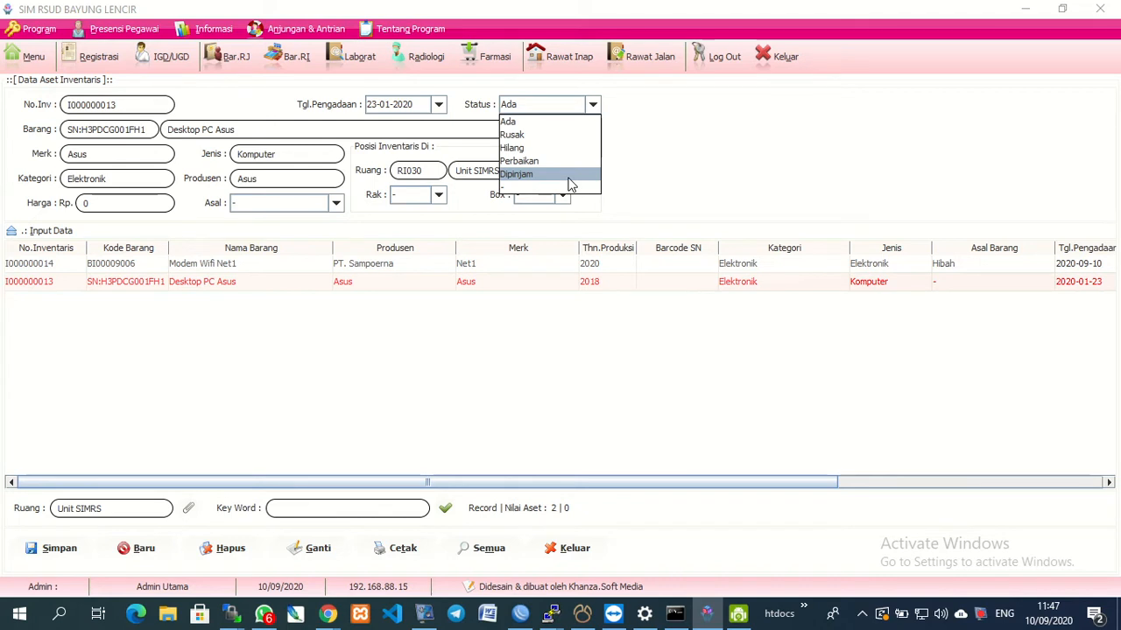
left_click(120, 266)
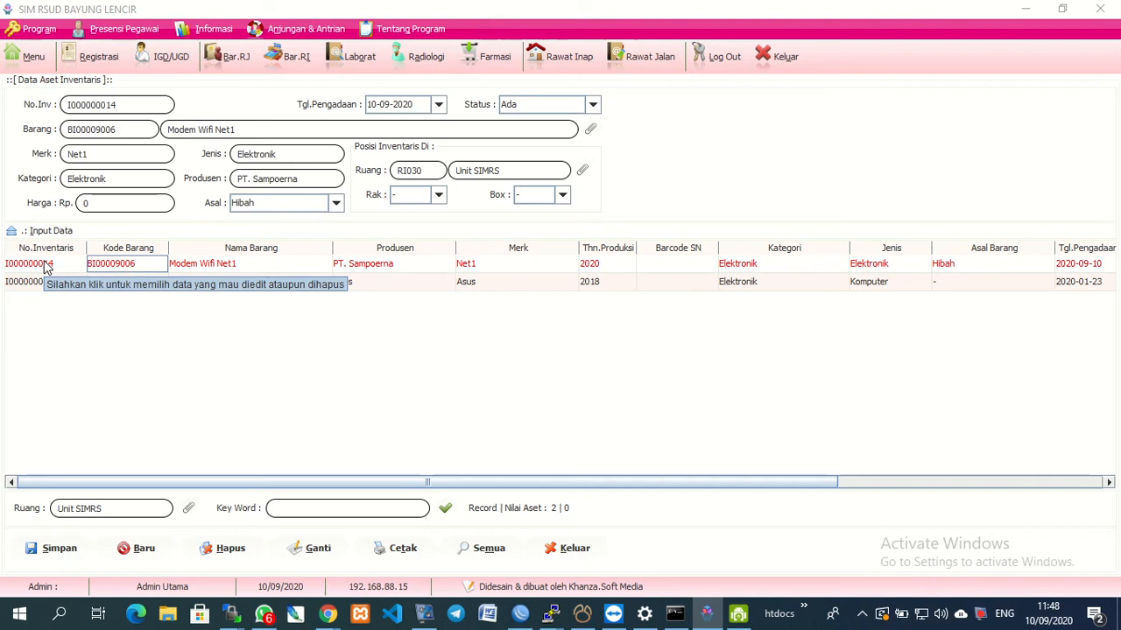
left_click(665, 263)
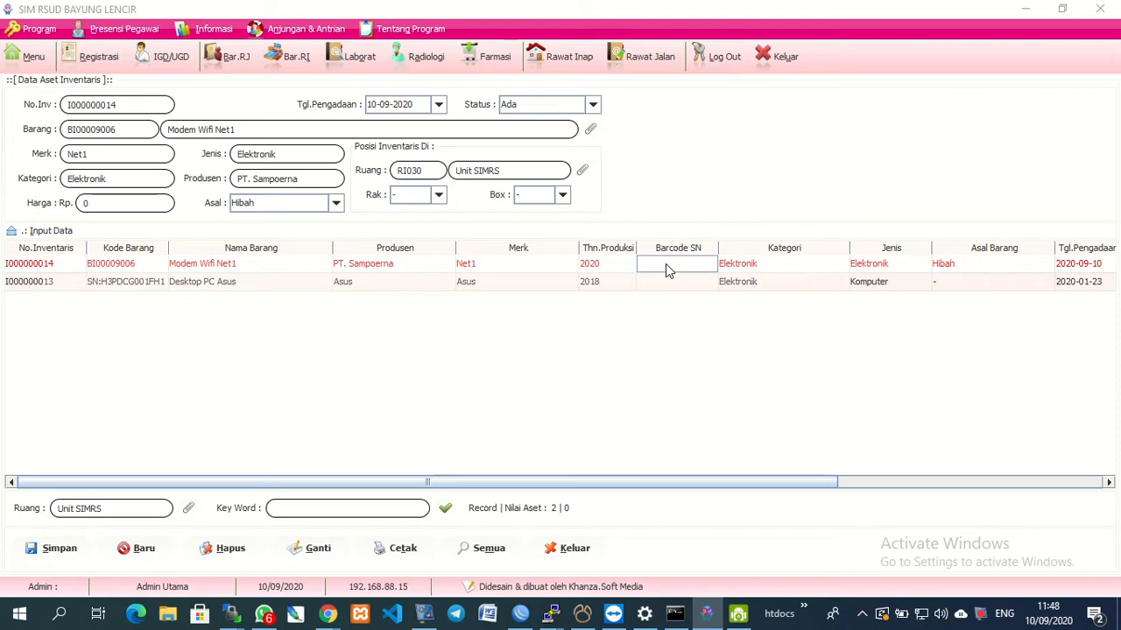
key("shift")
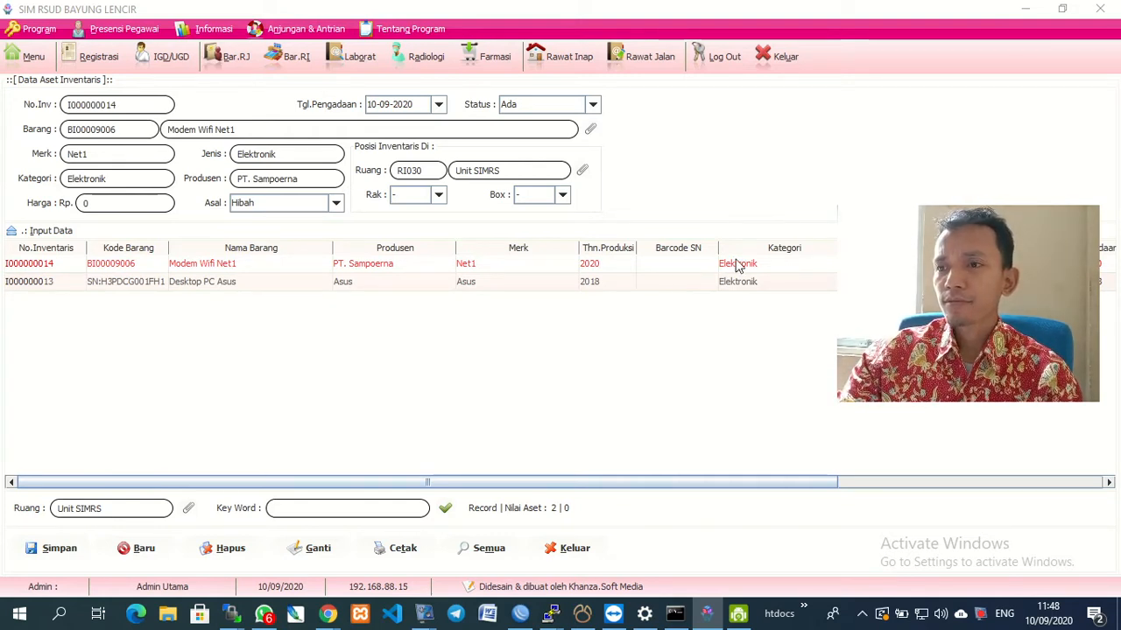
Adjust the asset table layout using context menus and drags.
right_click(899, 262)
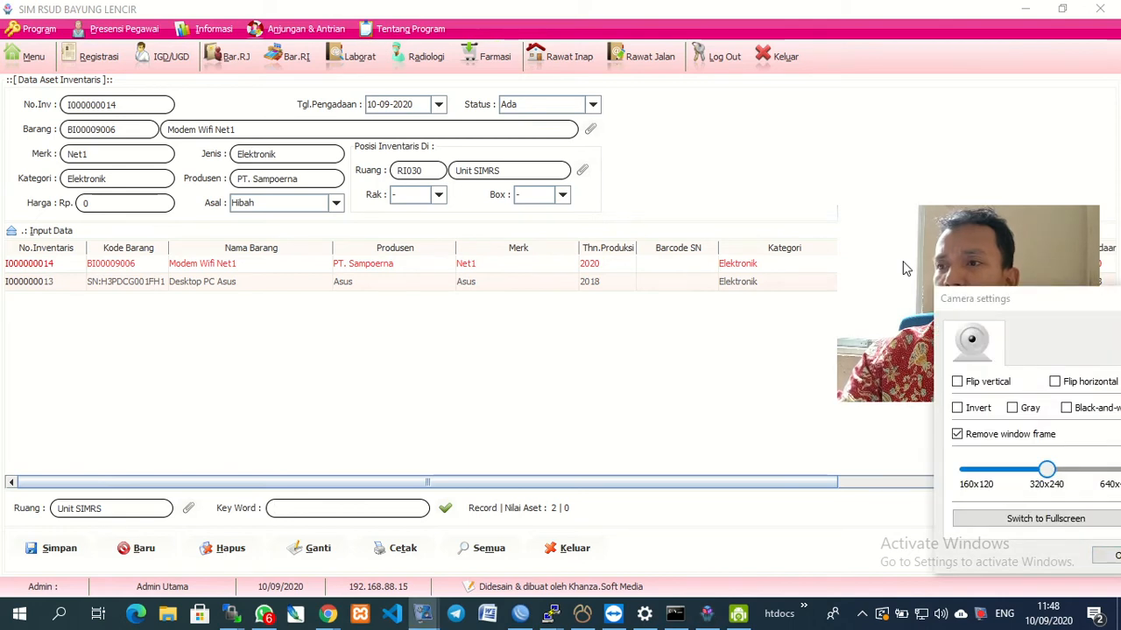
left_click(966, 437)
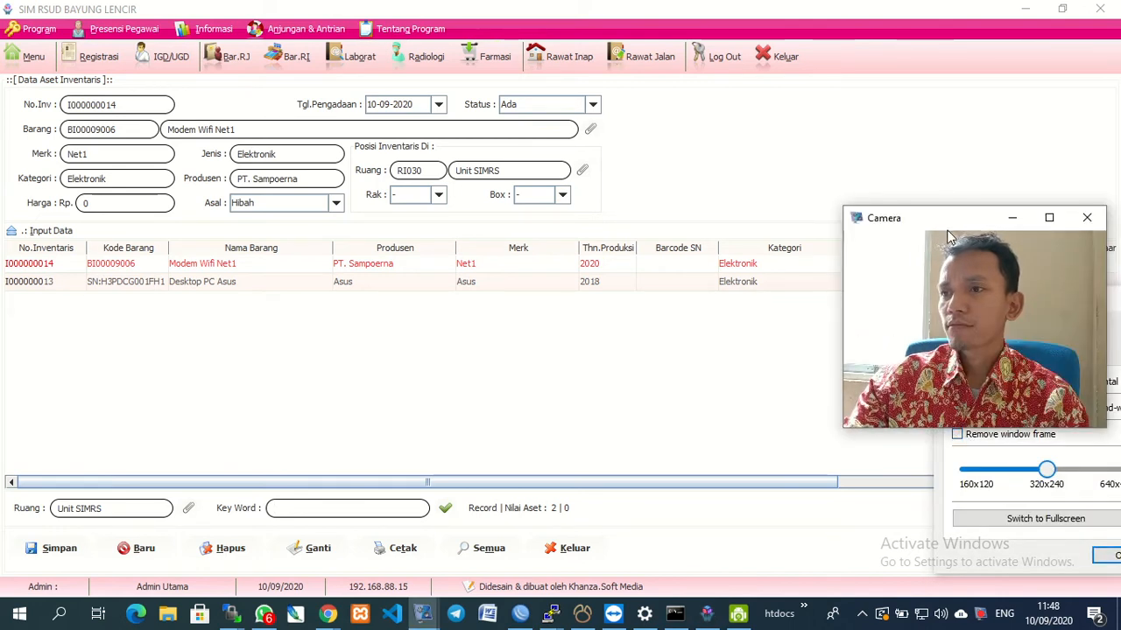
left_click_drag(951, 238, 816, 374)
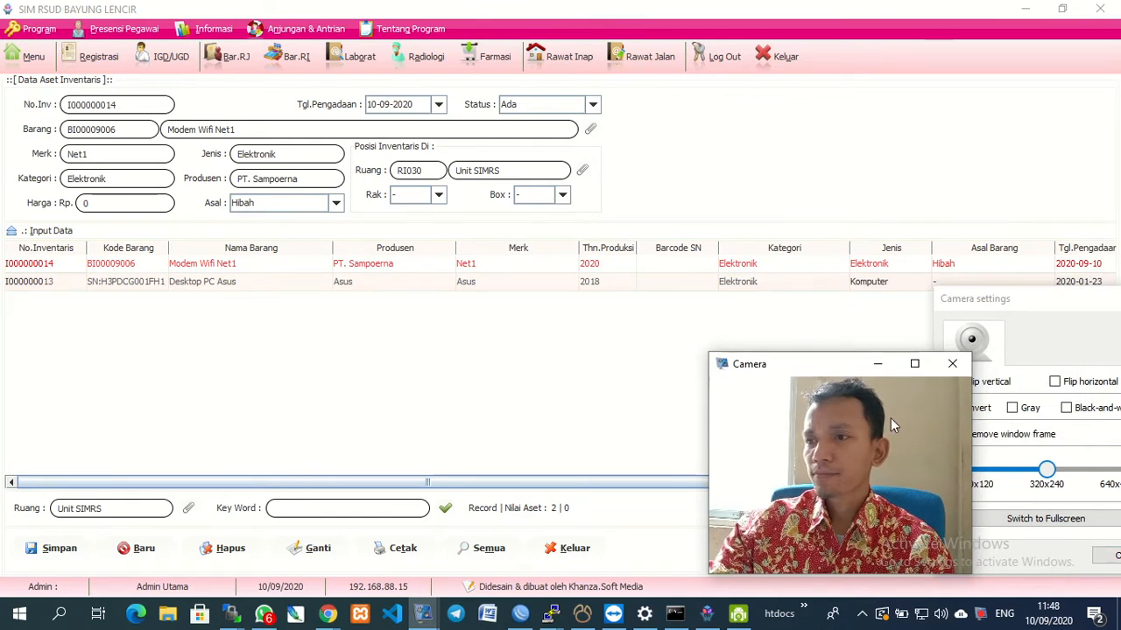
left_click_drag(832, 371, 904, 367)
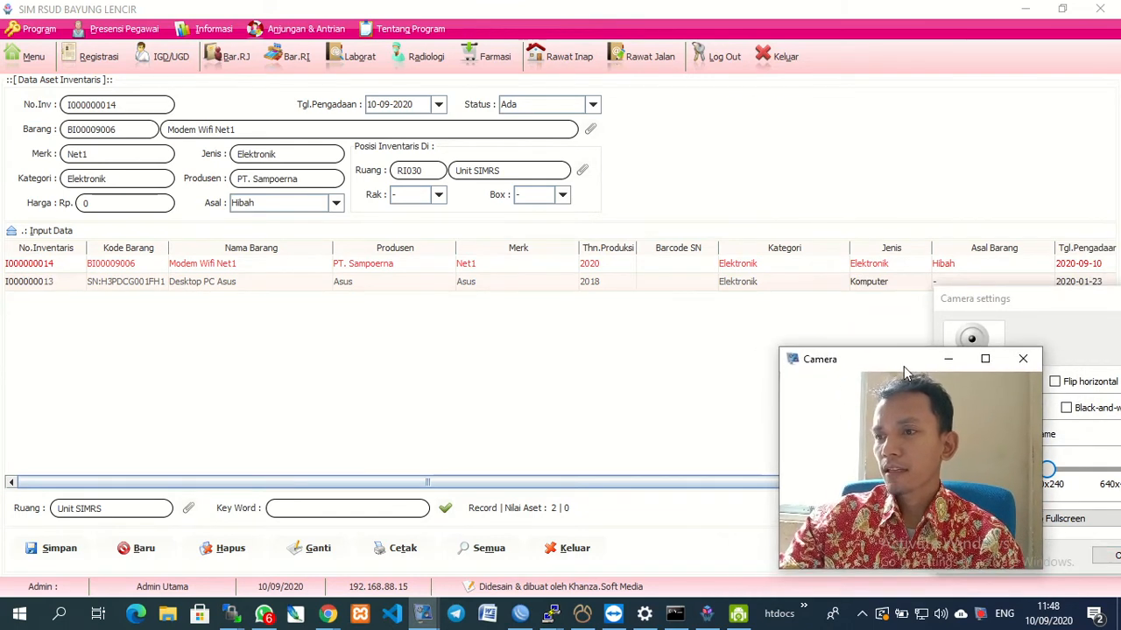
left_click_drag(1033, 296, 799, 260)
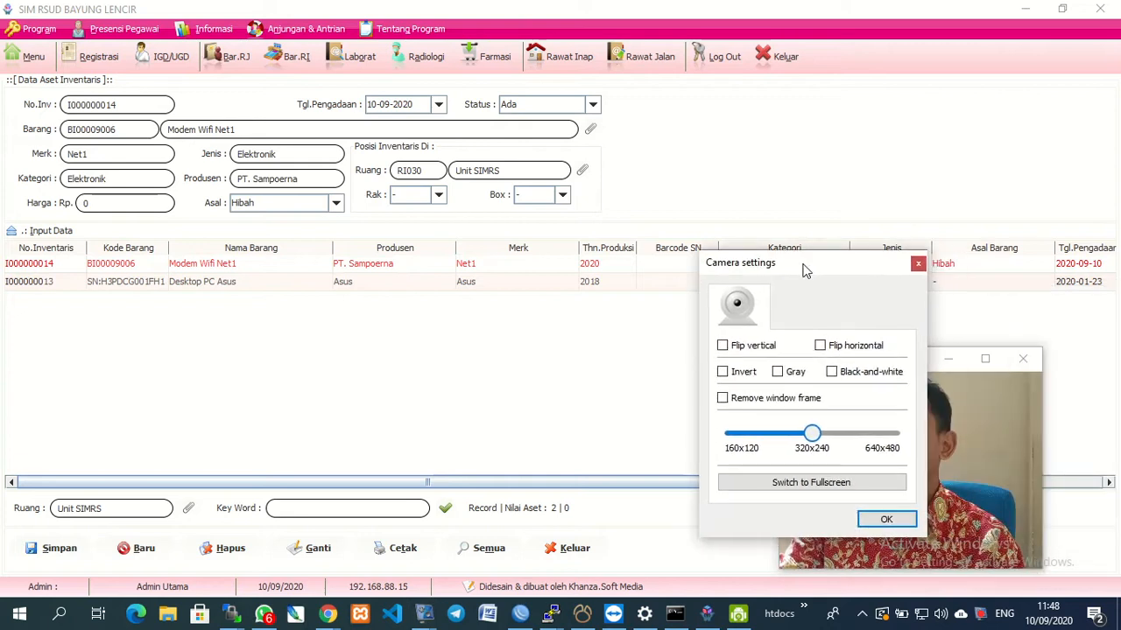
left_click(882, 519)
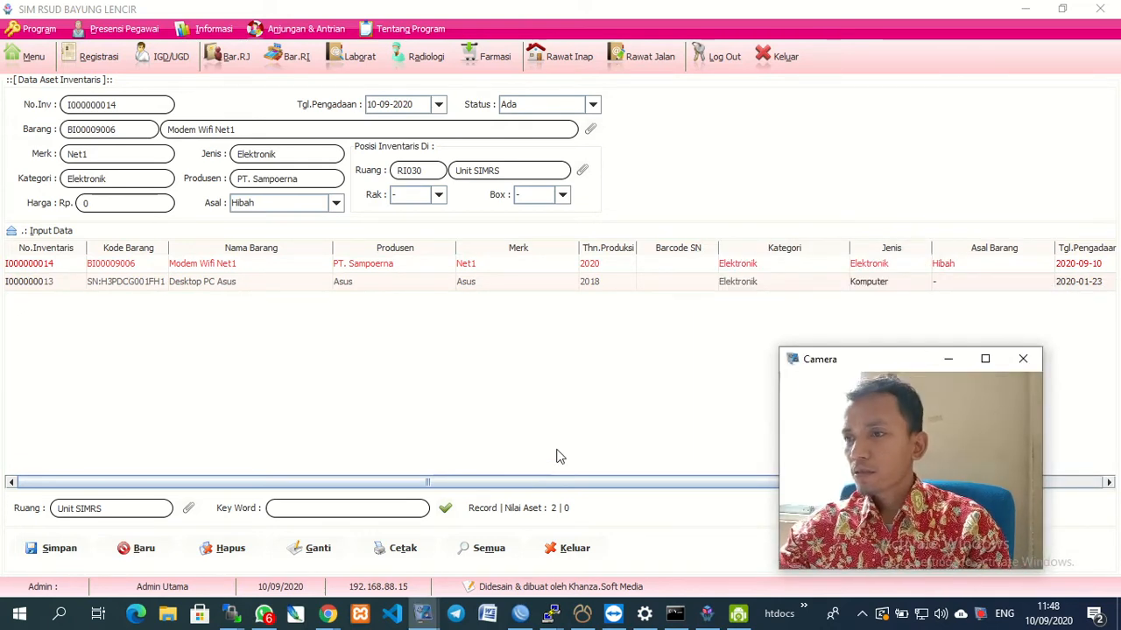
left_click_drag(502, 488, 810, 469)
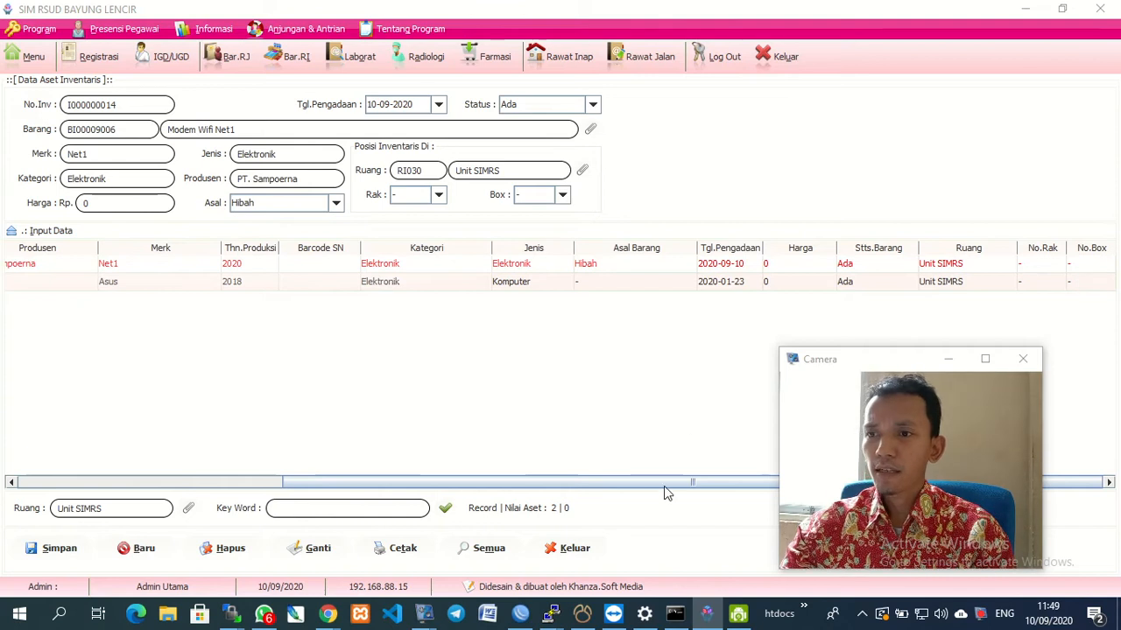
left_click_drag(669, 488, 356, 462)
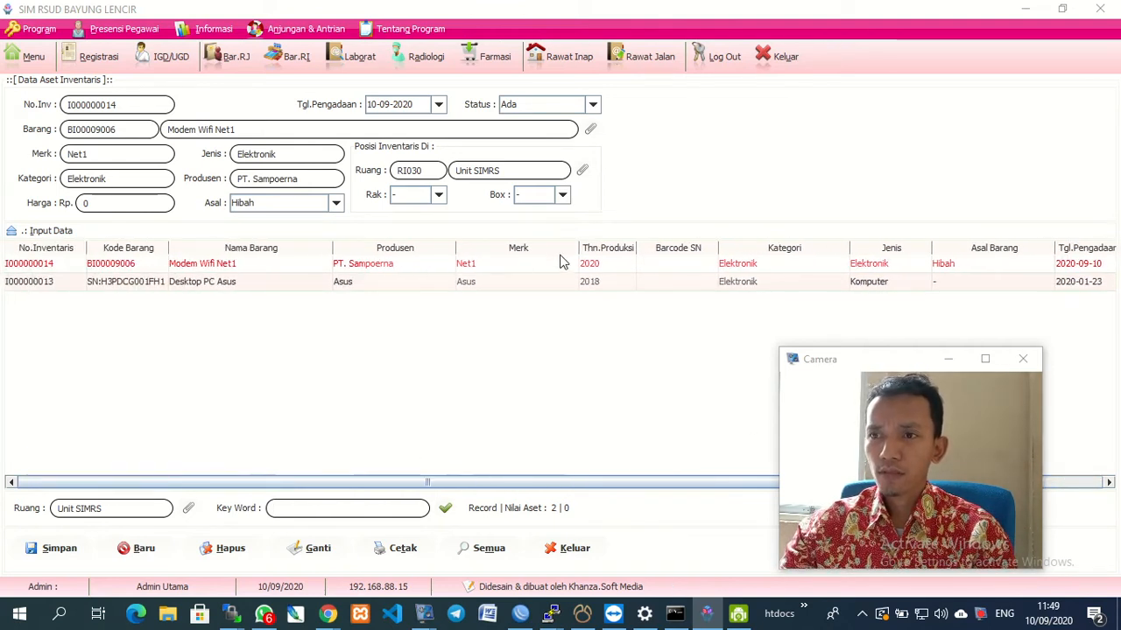
Narrow the Merk and Nama Barang columns of the asset table.
left_click_drag(577, 250, 414, 248)
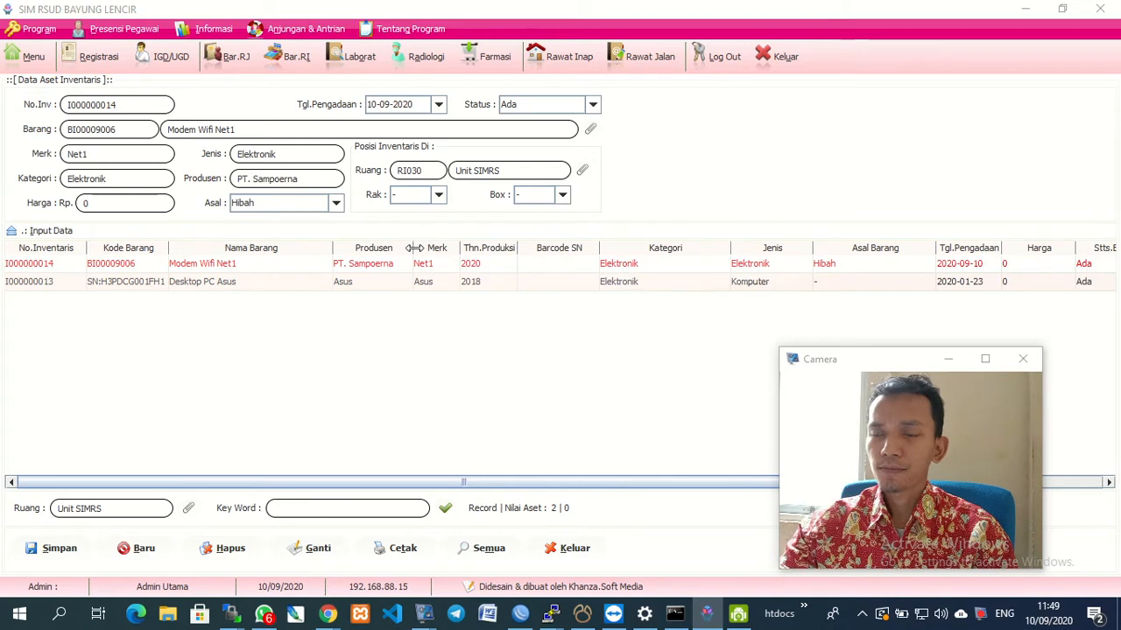
left_click_drag(332, 248, 284, 248)
left_click_drag(824, 369, 898, 364)
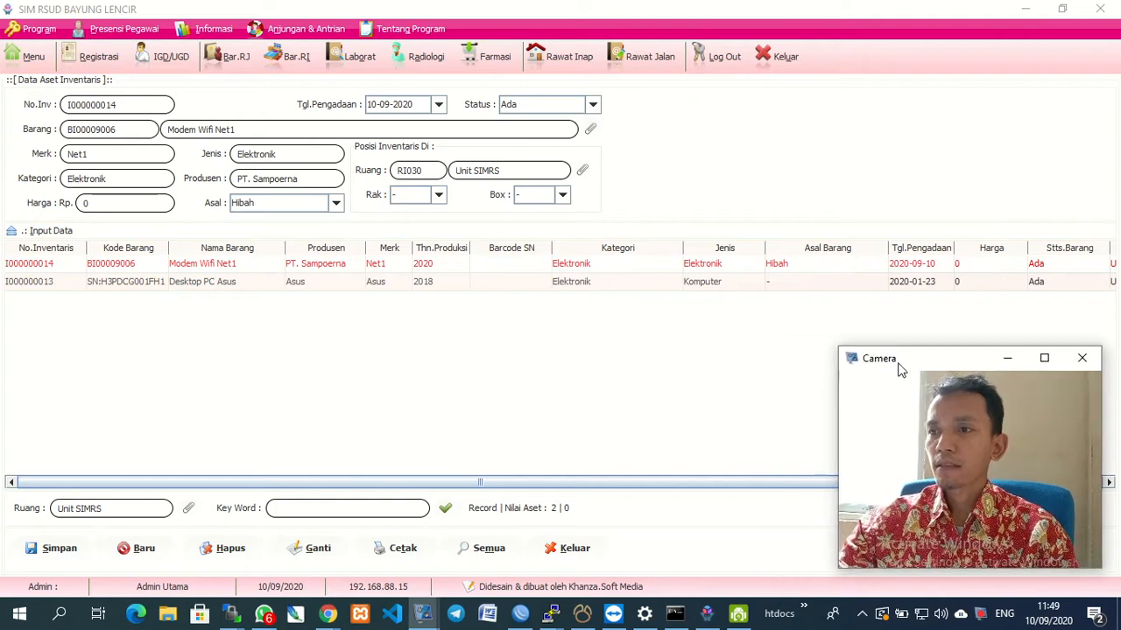
right_click(911, 367)
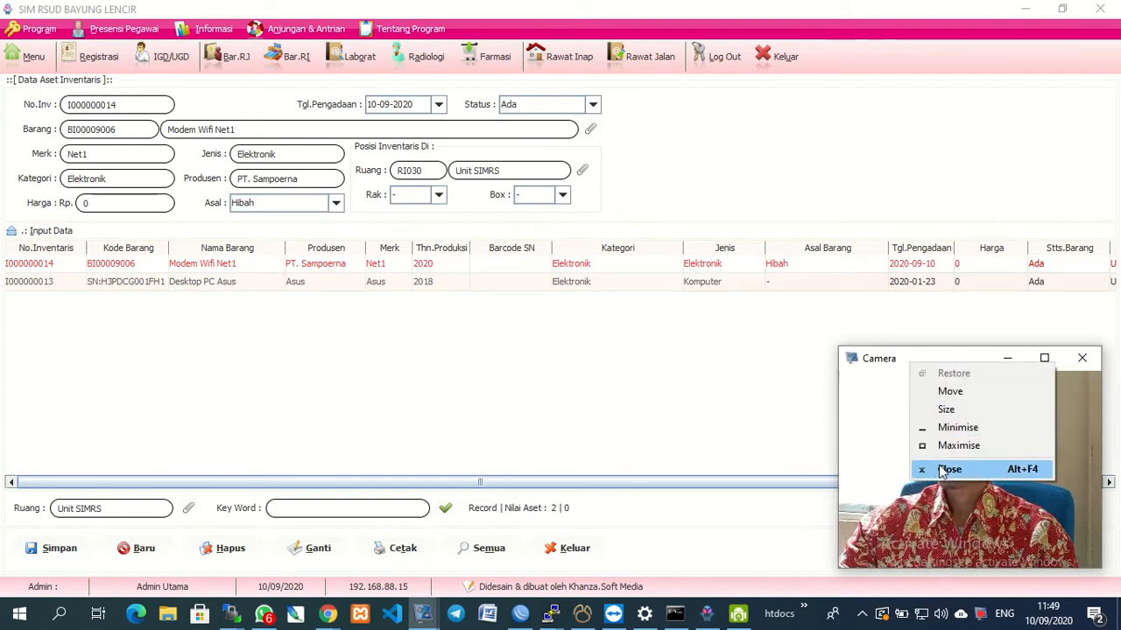
left_click(906, 488)
right_click(929, 507)
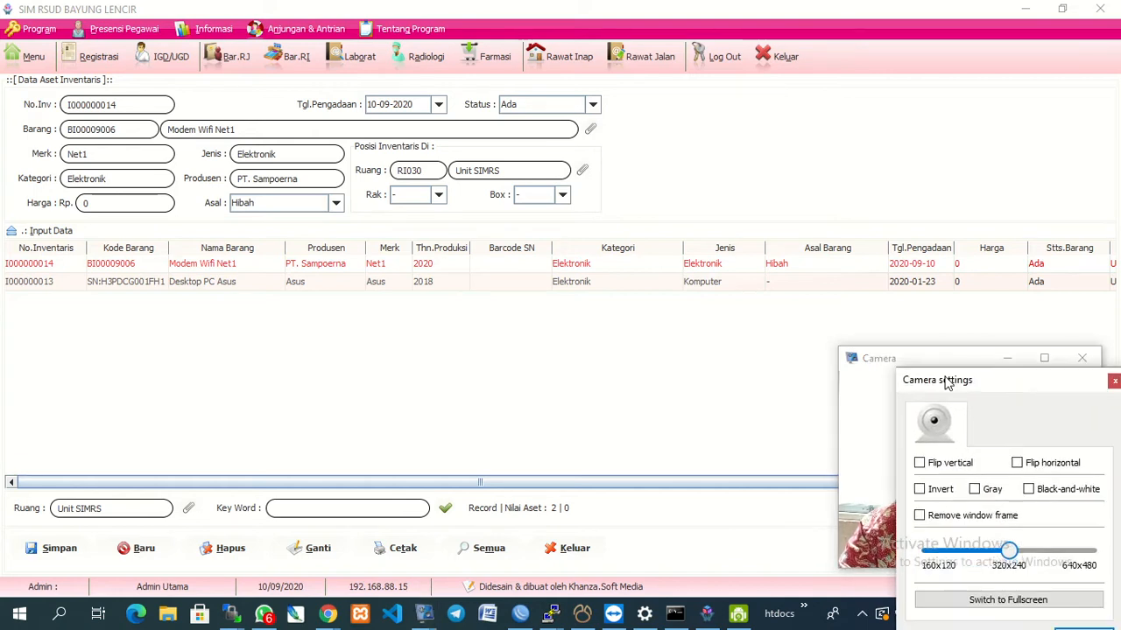
left_click(921, 518)
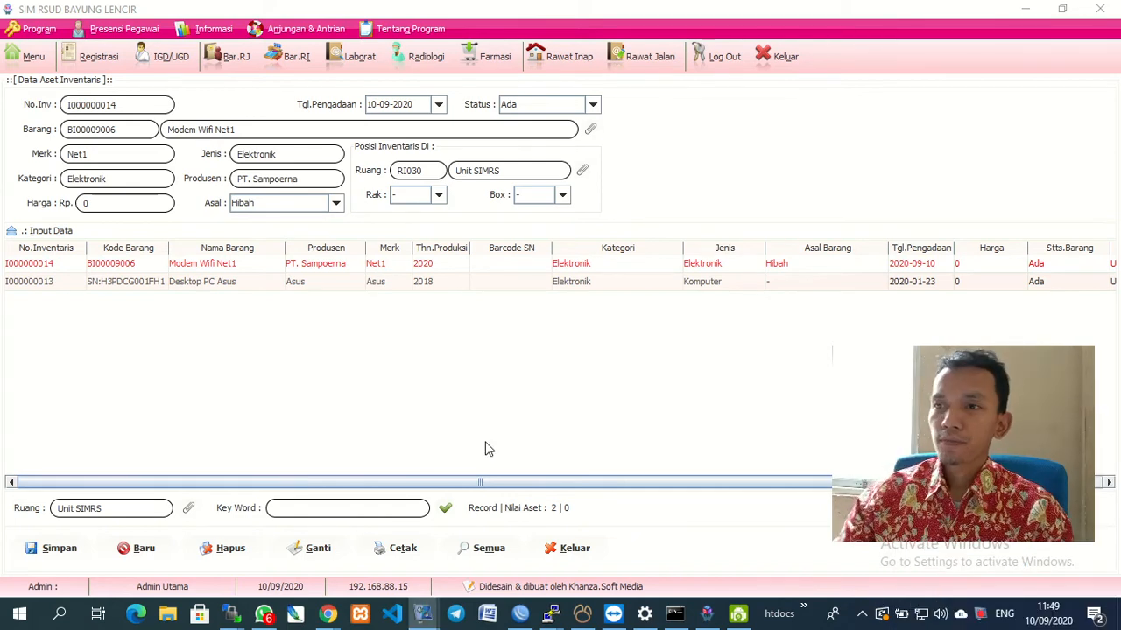
left_click_drag(453, 487, 280, 506)
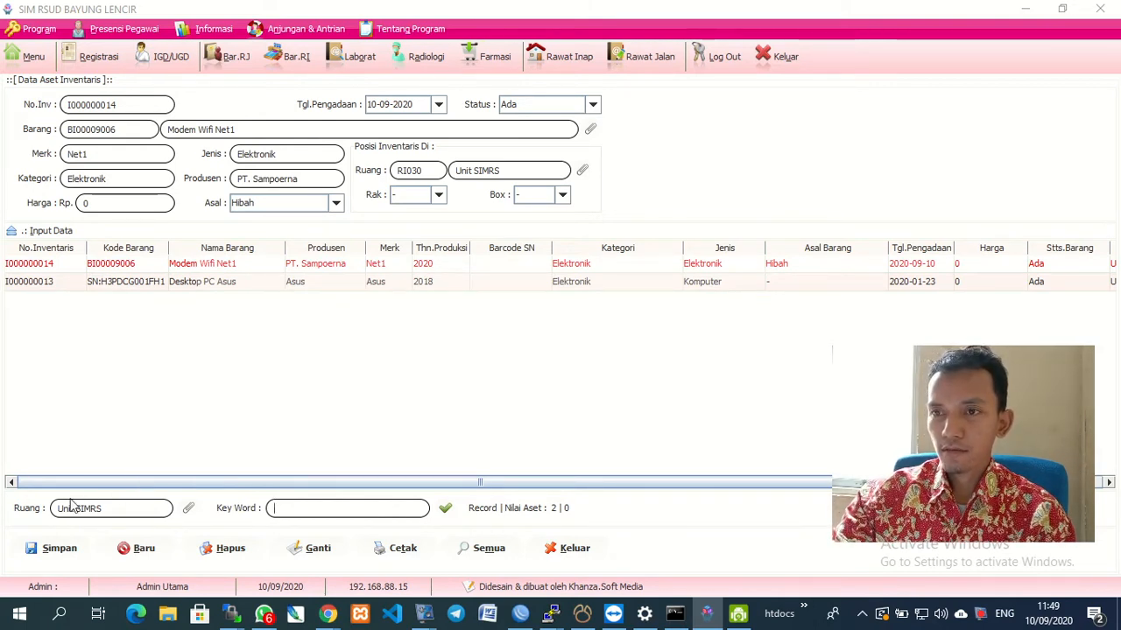
left_click_drag(169, 484, 331, 466)
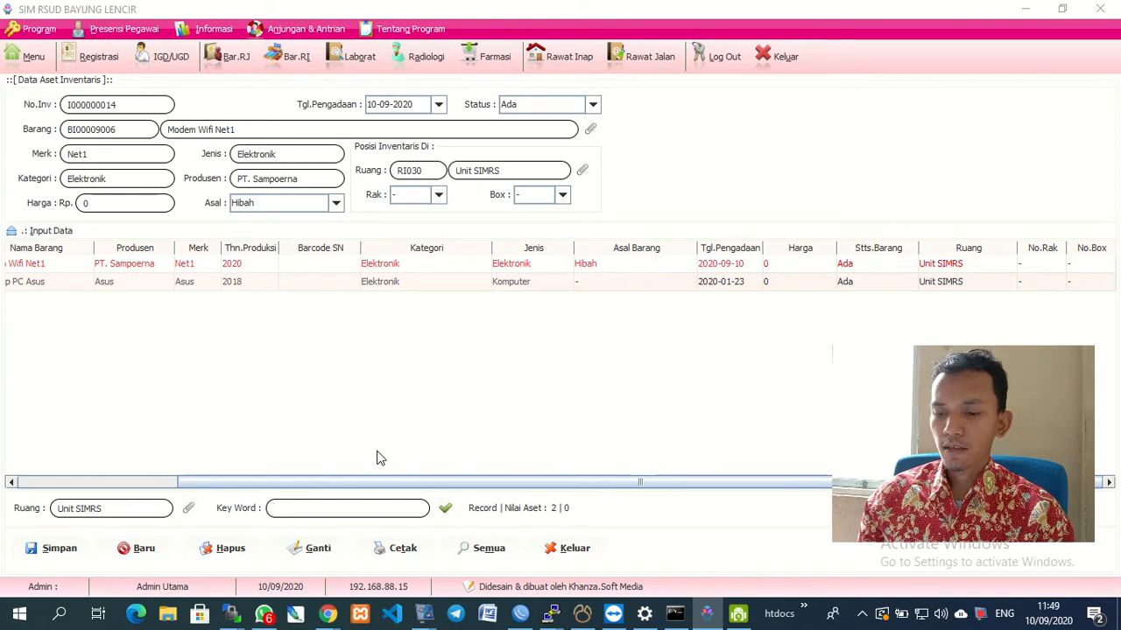
left_click_drag(377, 482, 147, 486)
left_click(33, 265)
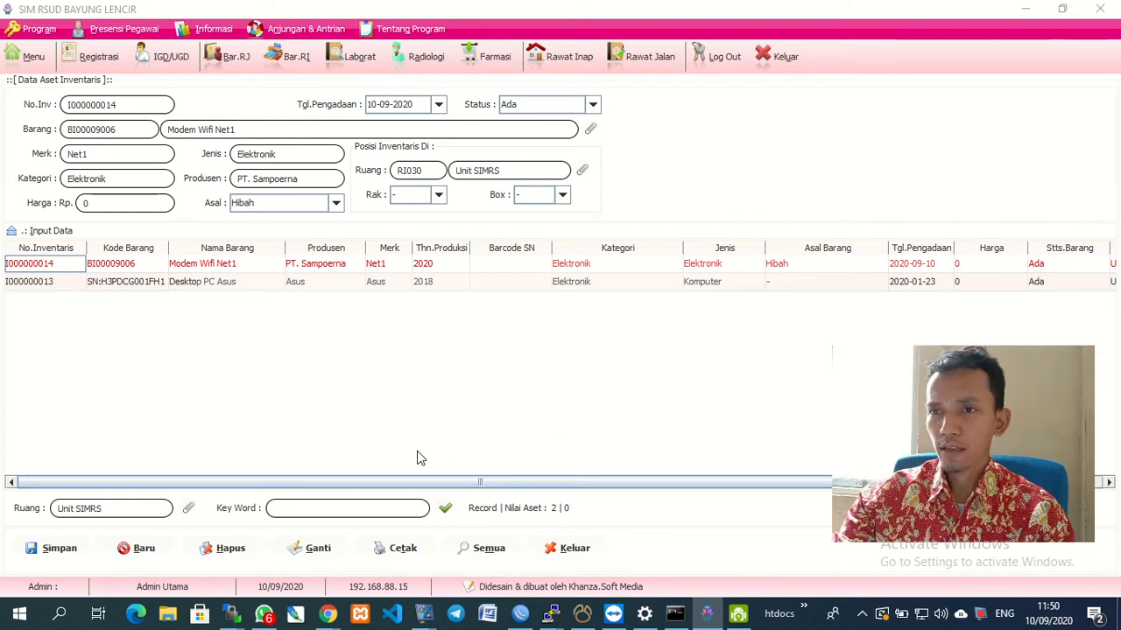
left_click_drag(399, 486, 633, 440)
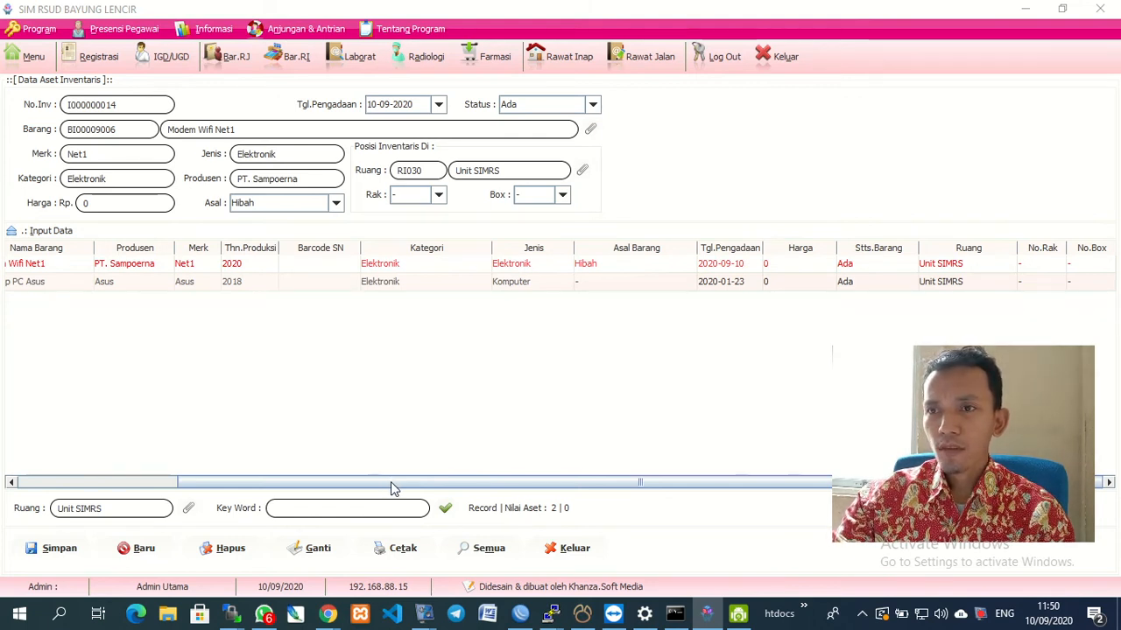
left_click_drag(396, 488, 274, 483)
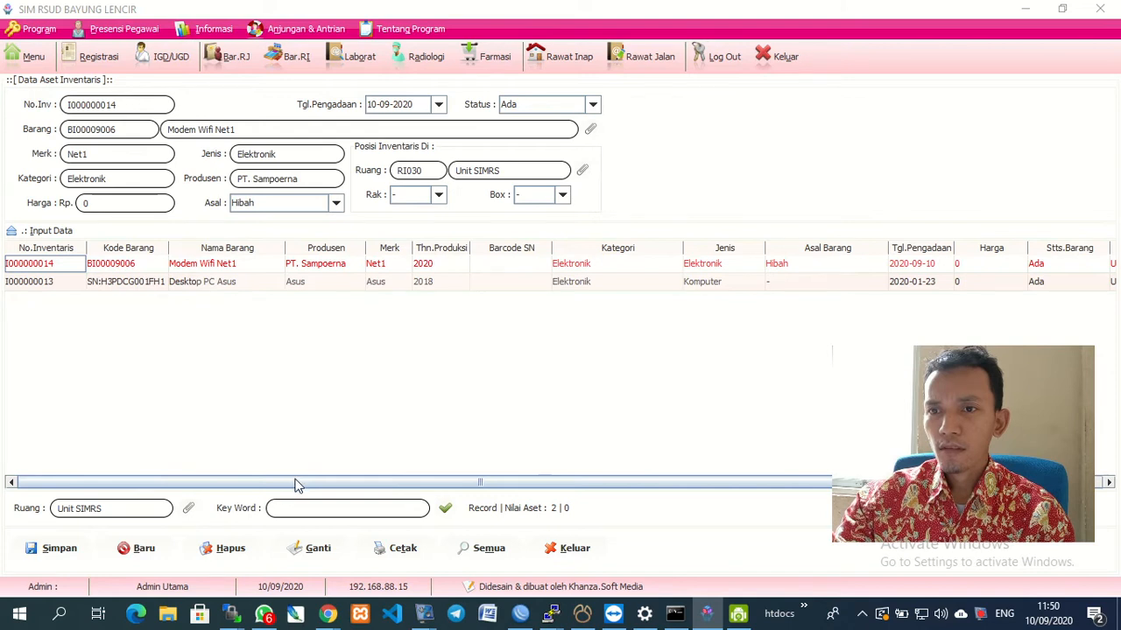
left_click_drag(295, 486, 457, 455)
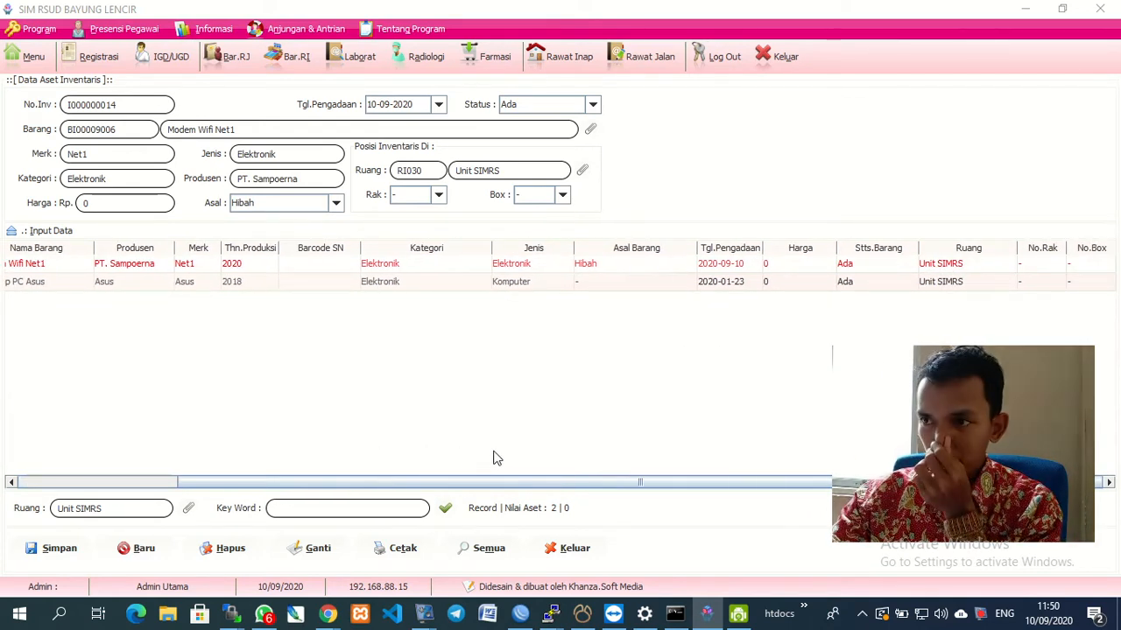
Close the asset data form and open the Koleksi Inventaris item list from Menu.
left_click(573, 550)
left_click(27, 60)
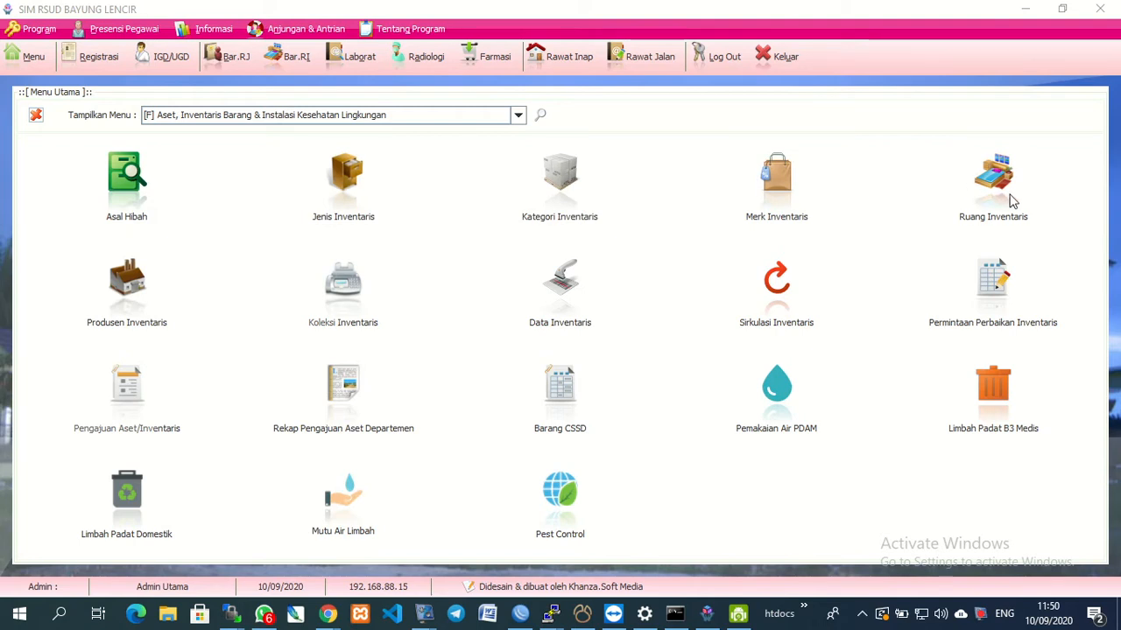
left_click(1011, 200)
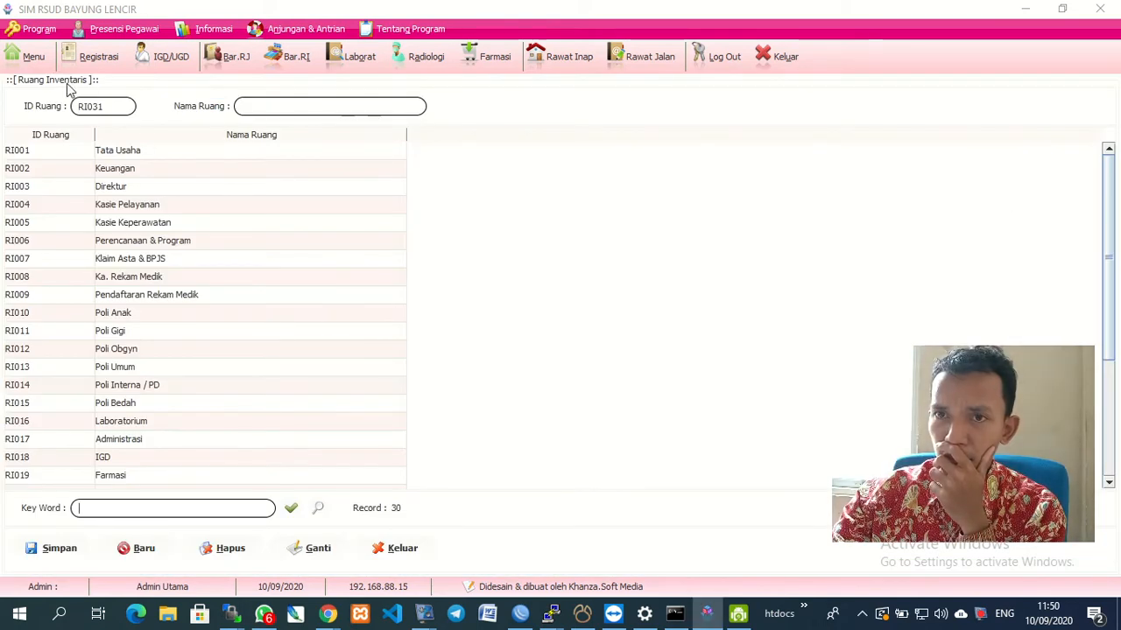
left_click(31, 61)
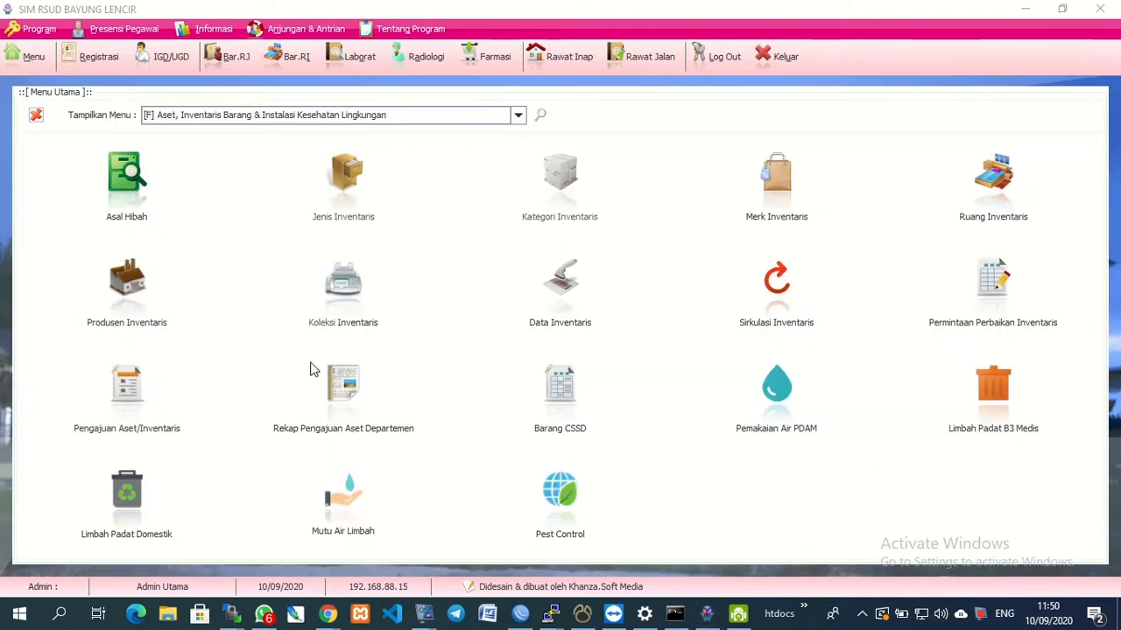
left_click(365, 309)
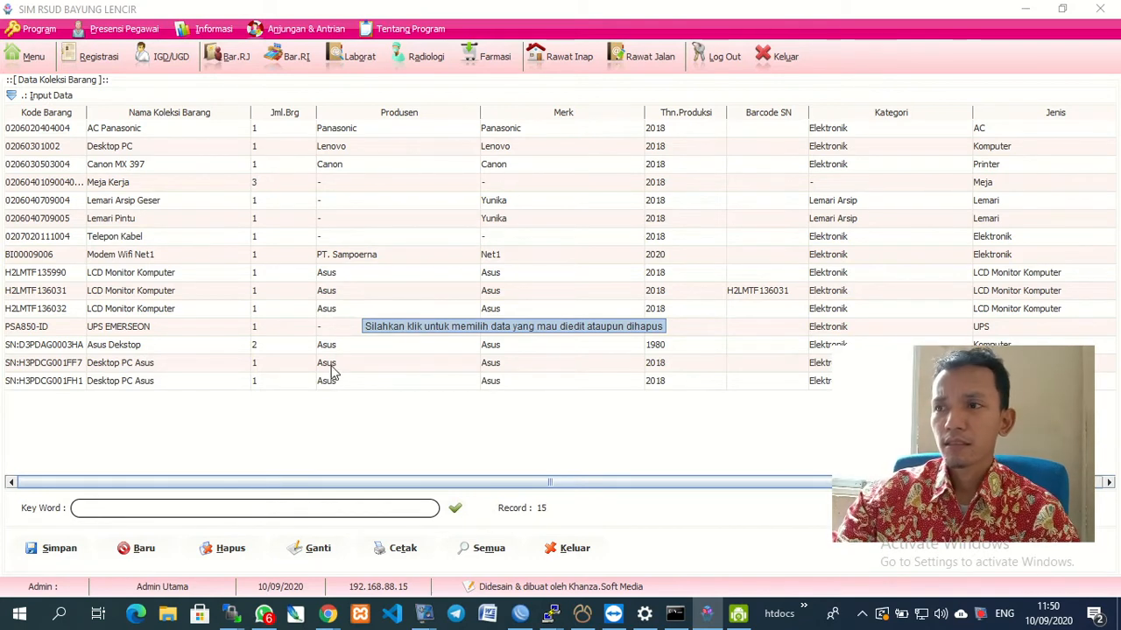
Preview the Data Koleksi Barang report of 15 collection items, then close the preview.
left_click(400, 549)
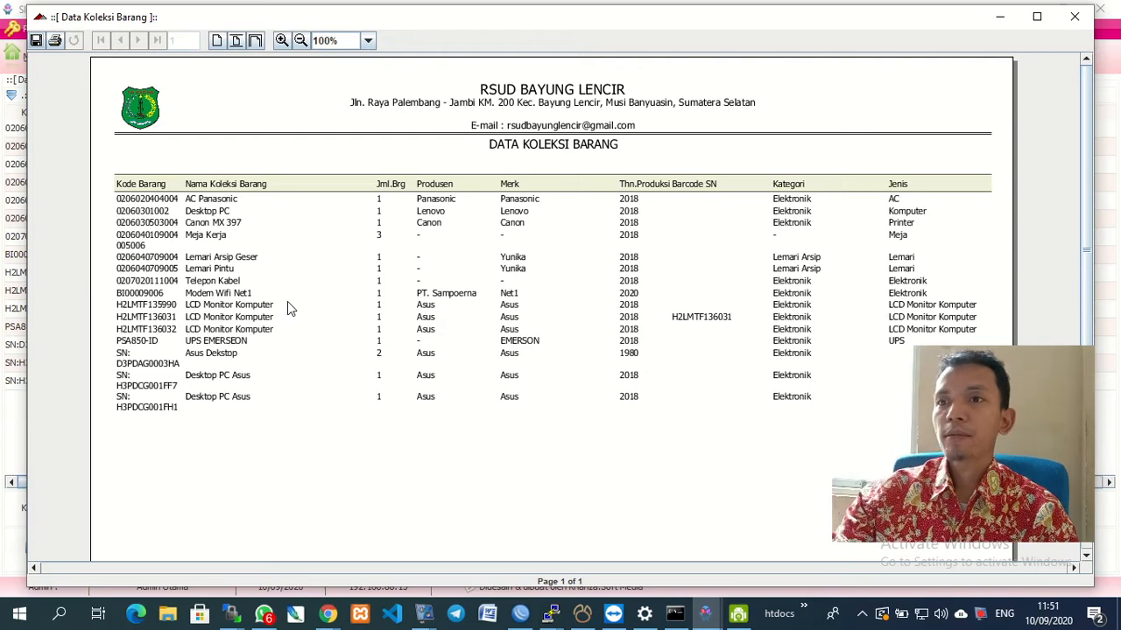
left_click(1075, 17)
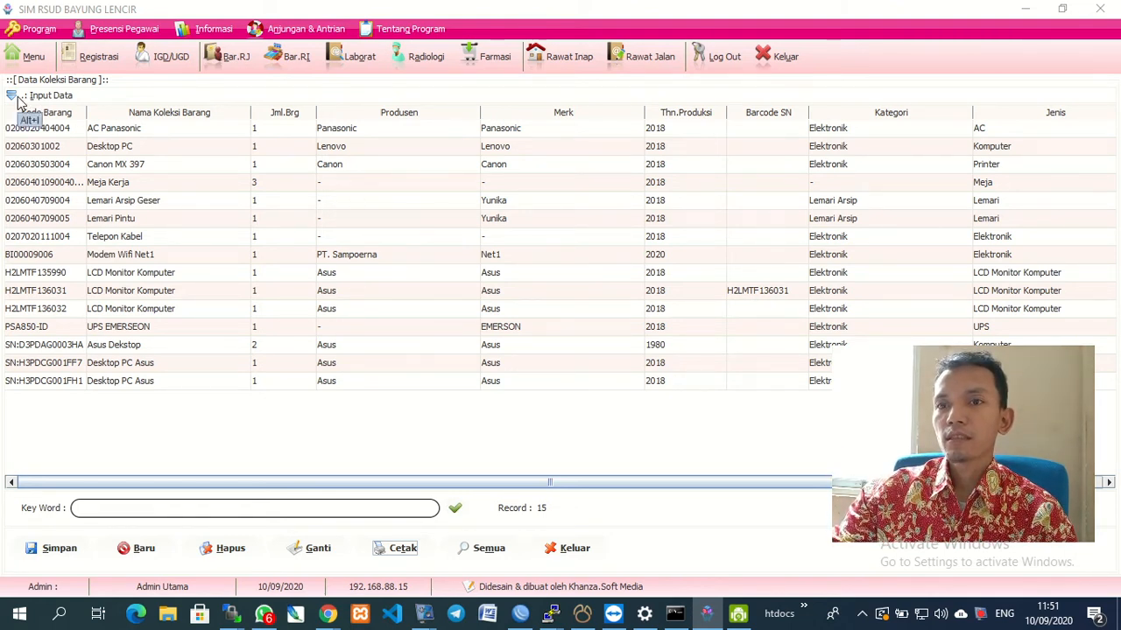
Close the item collection list, reopen Data Aset Inventaris and load the AC Panasonic record.
left_click(569, 550)
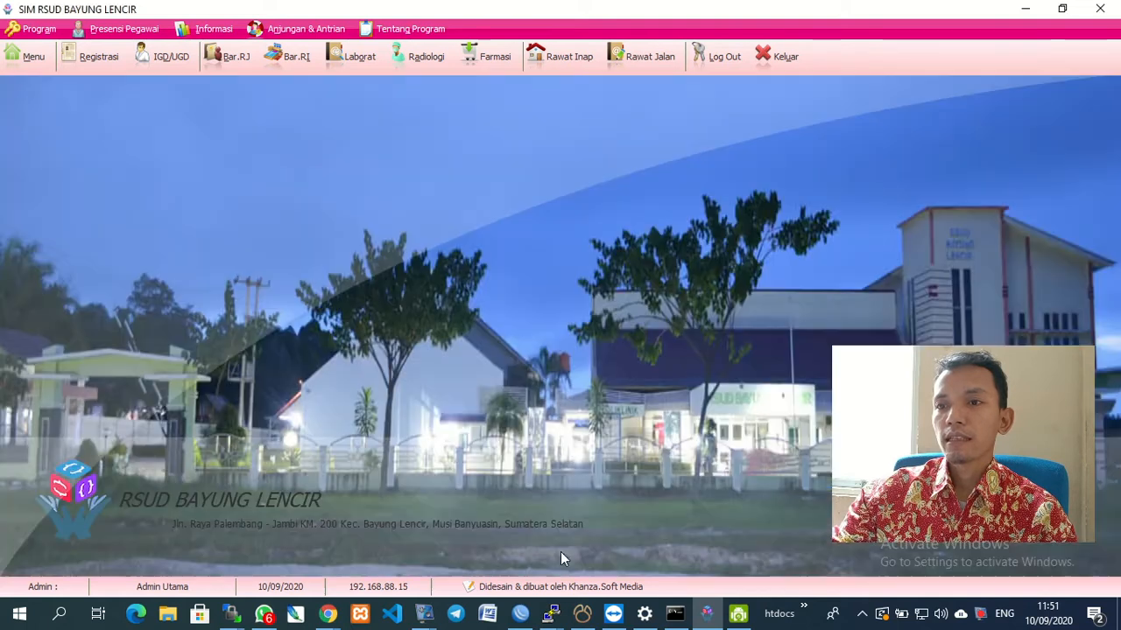
left_click(30, 68)
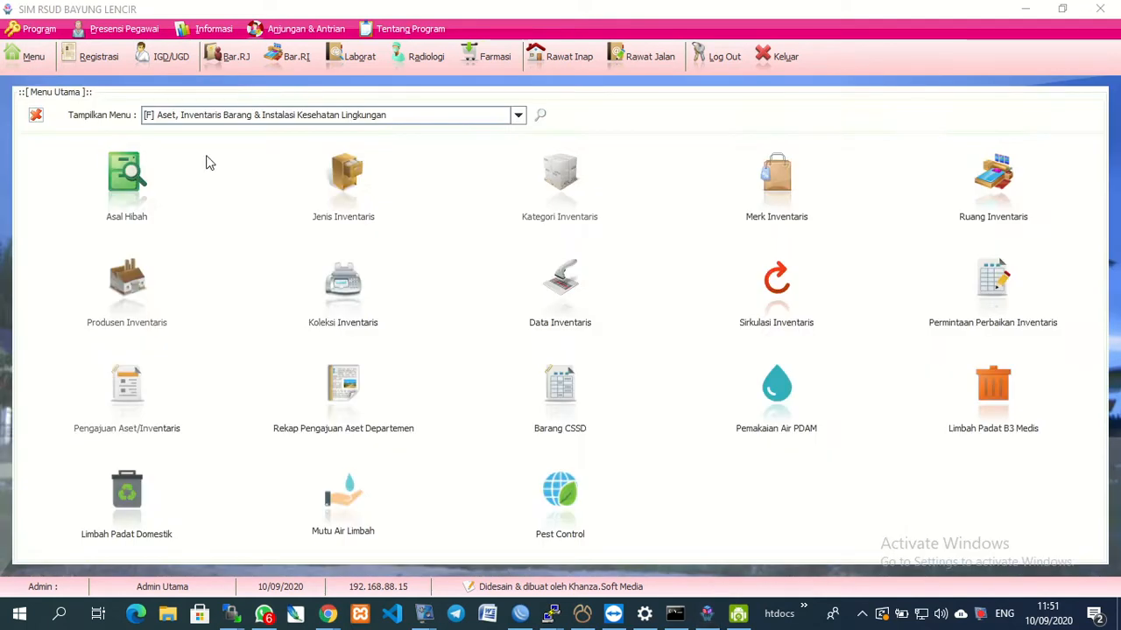
left_click(575, 298)
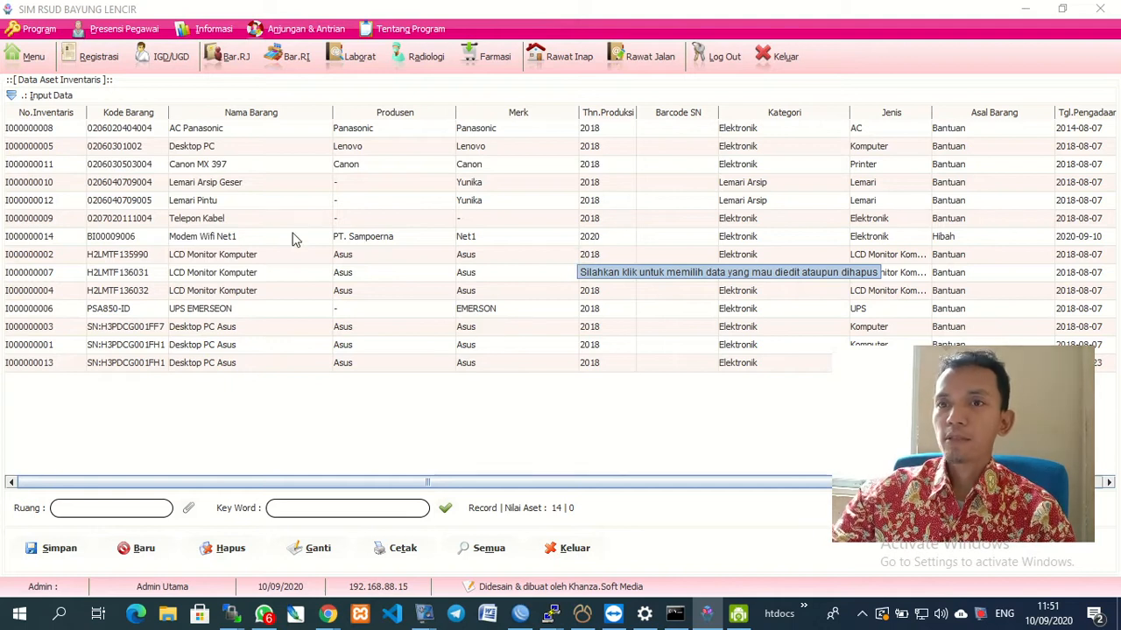
left_click(35, 98)
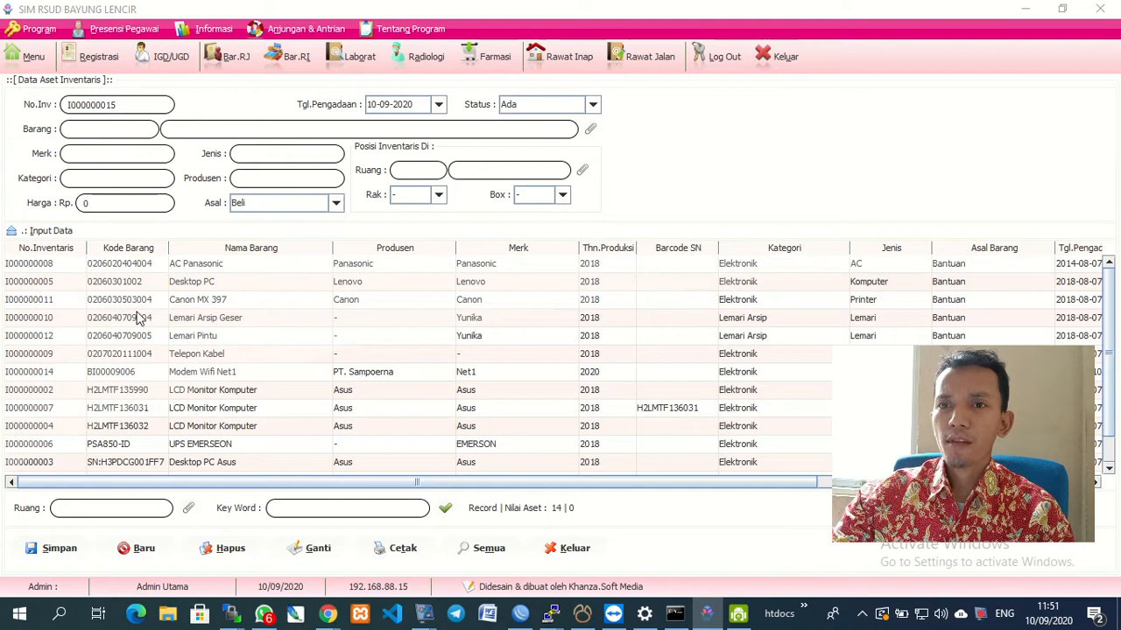
left_click(126, 270)
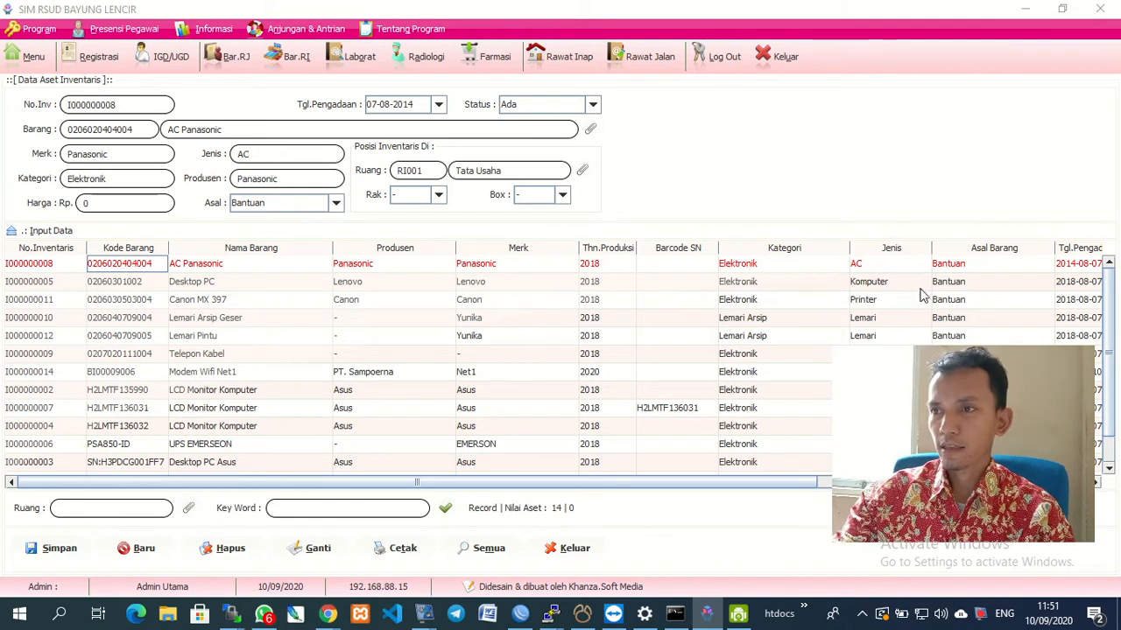
Check the Asal (Bantuan), Rak and Box options unchanged, then close the asset form with Keluar.
left_click(963, 267)
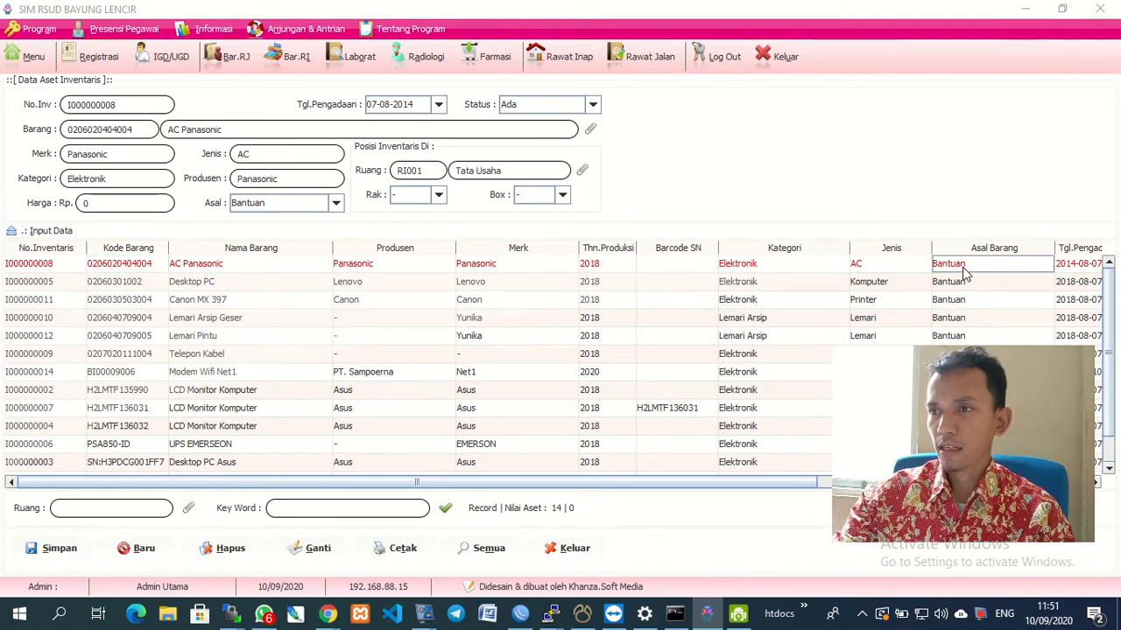
left_click(335, 205)
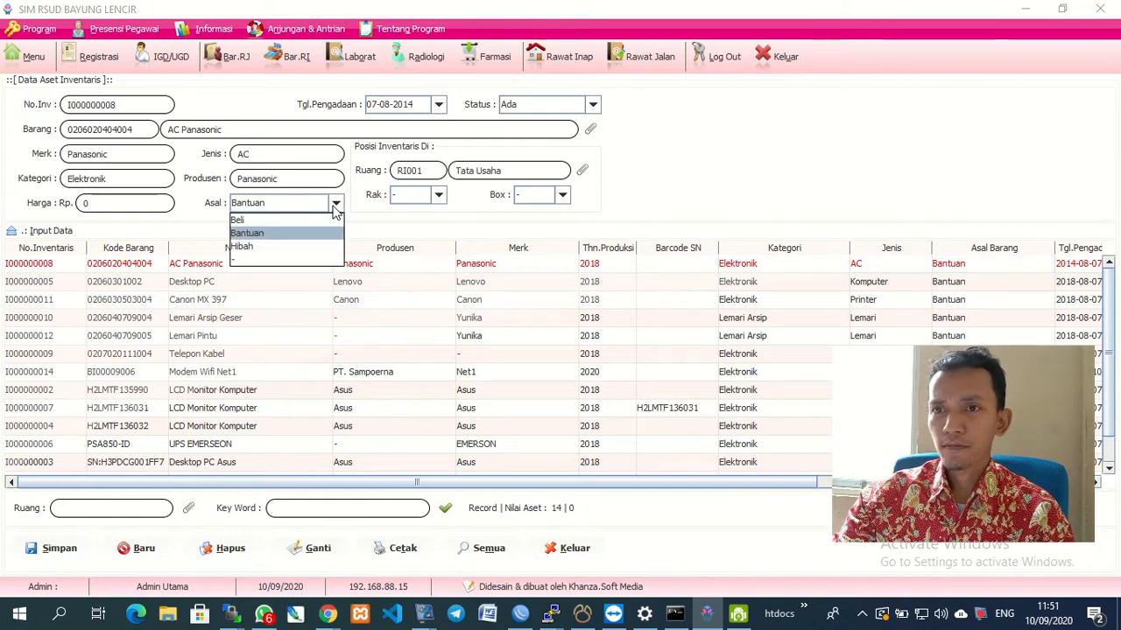
left_click(375, 222)
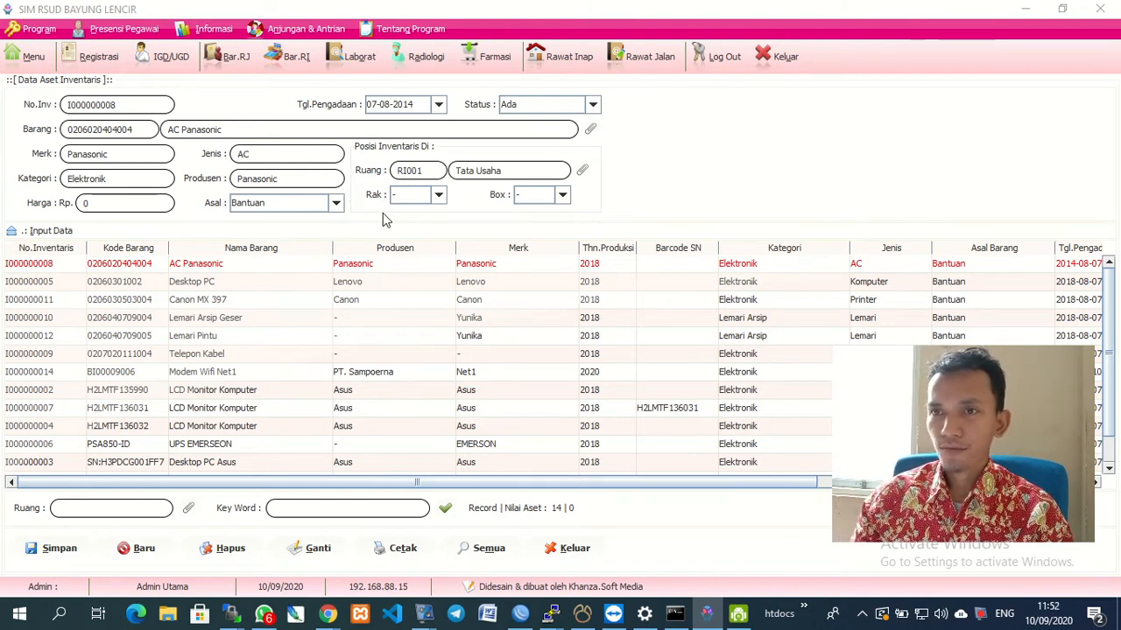
left_click(439, 196)
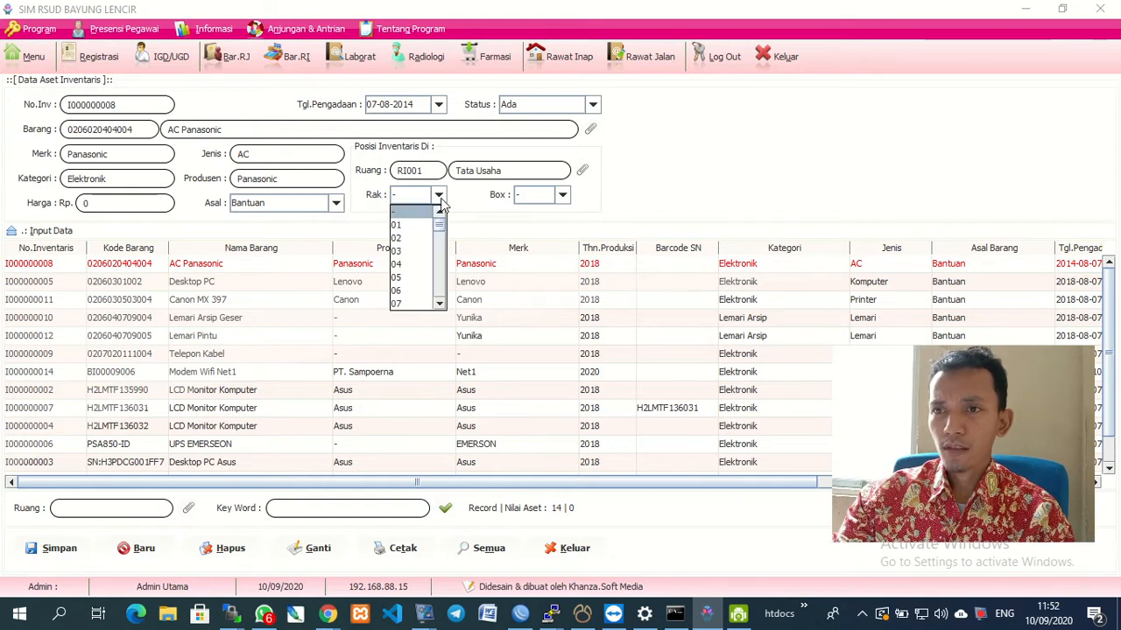
left_click(439, 196)
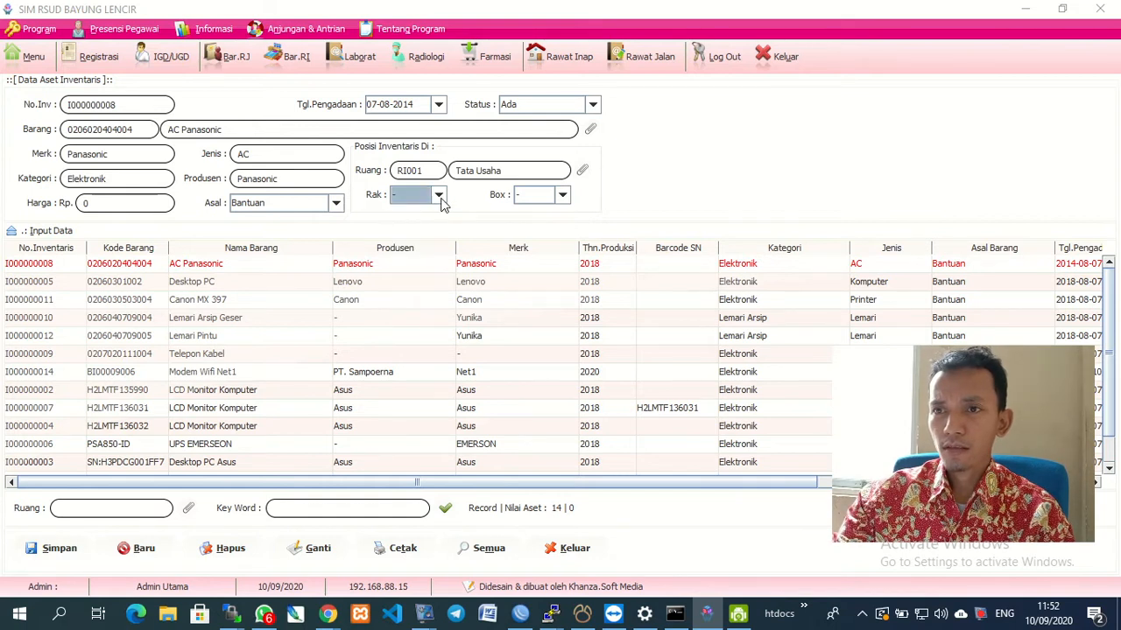
left_click(563, 196)
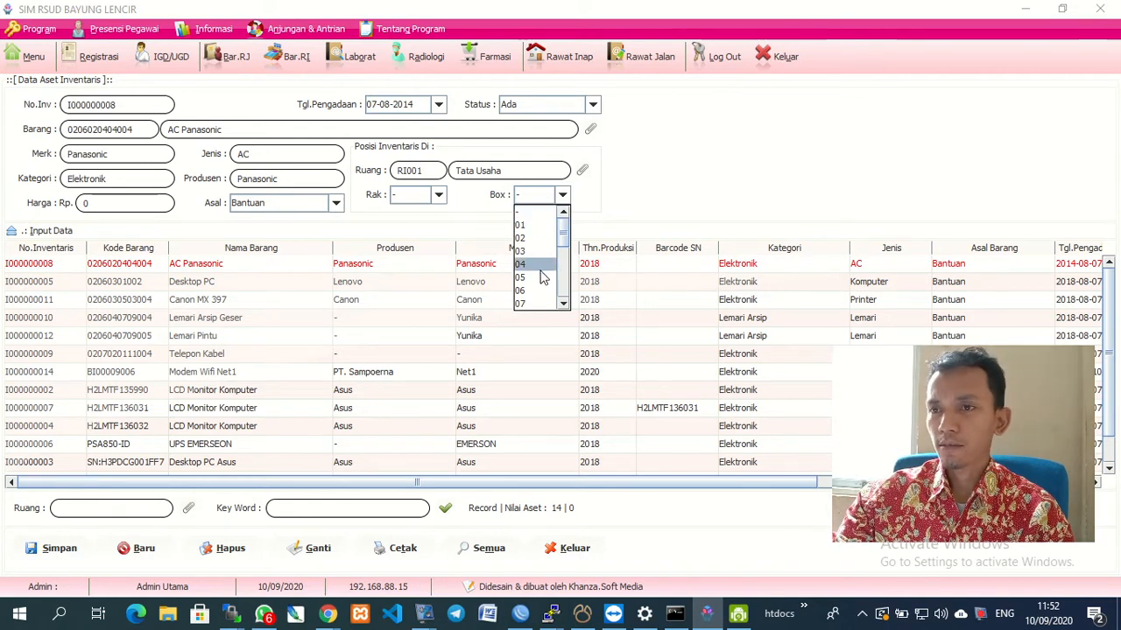
left_click(625, 211)
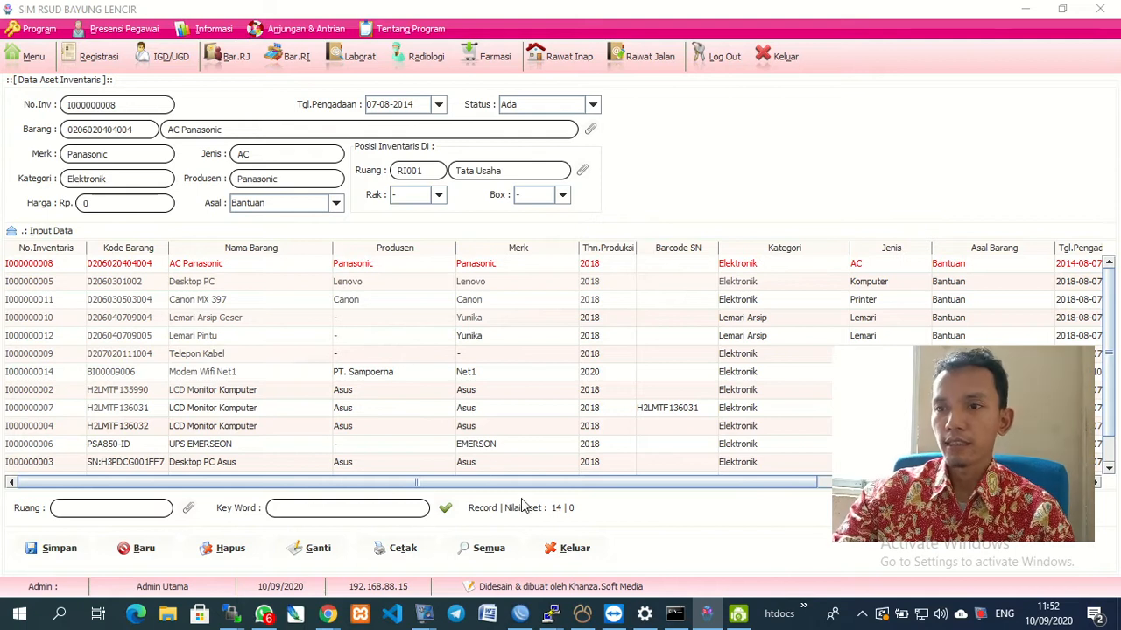
left_click(555, 551)
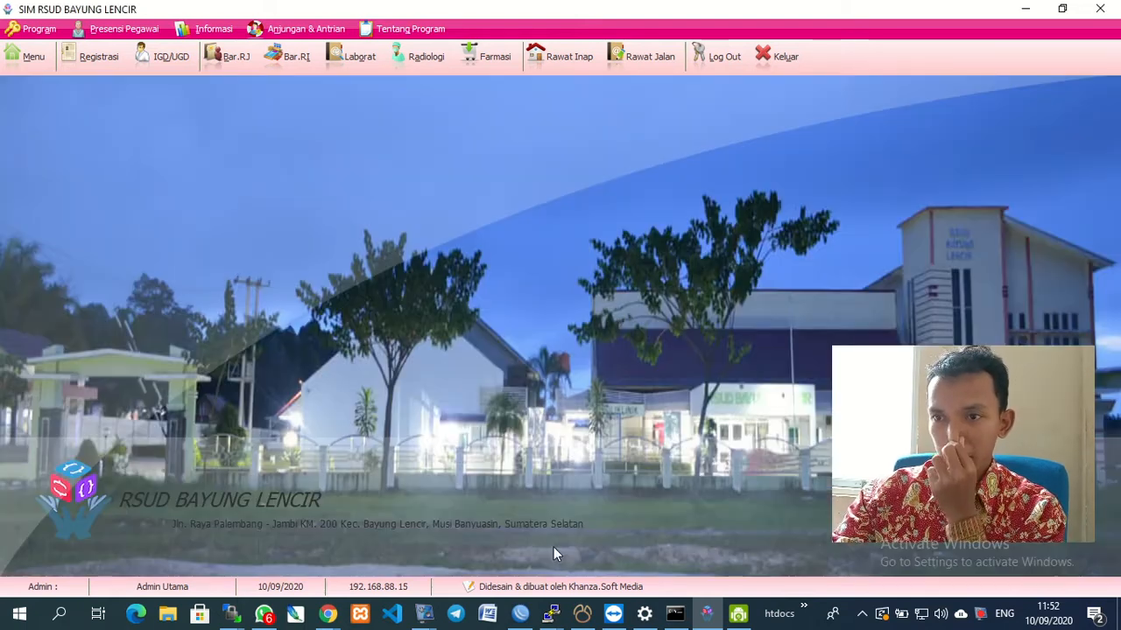
Glance at the empty Sirkulasi Inventaris list, then reopen Data Aset Inventaris listing 14 assets.
left_click(29, 56)
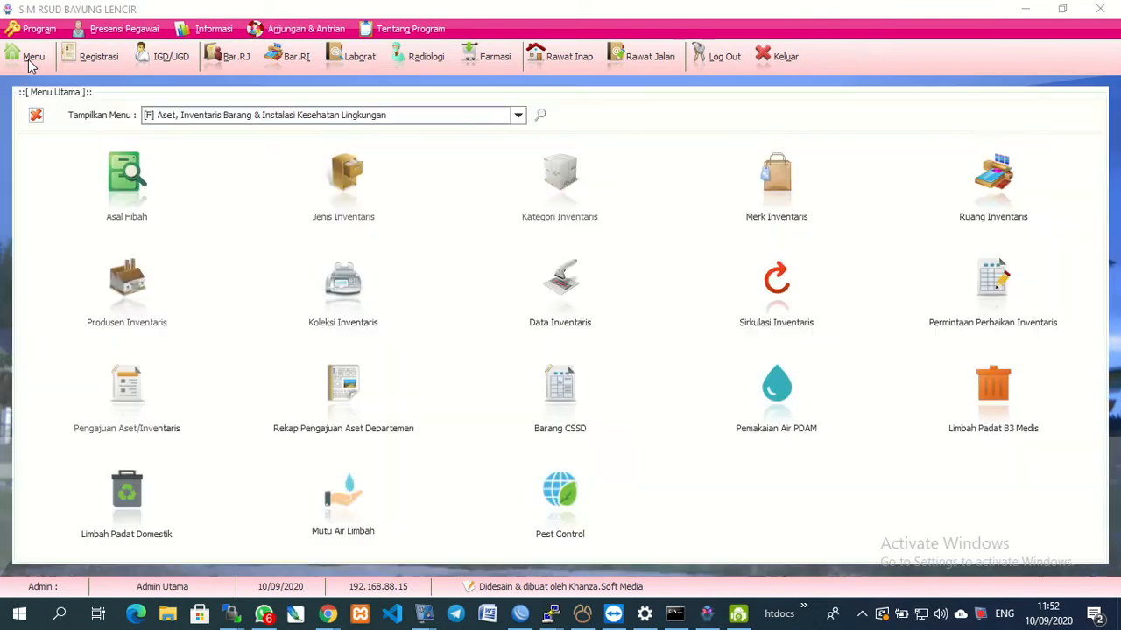
left_click(775, 297)
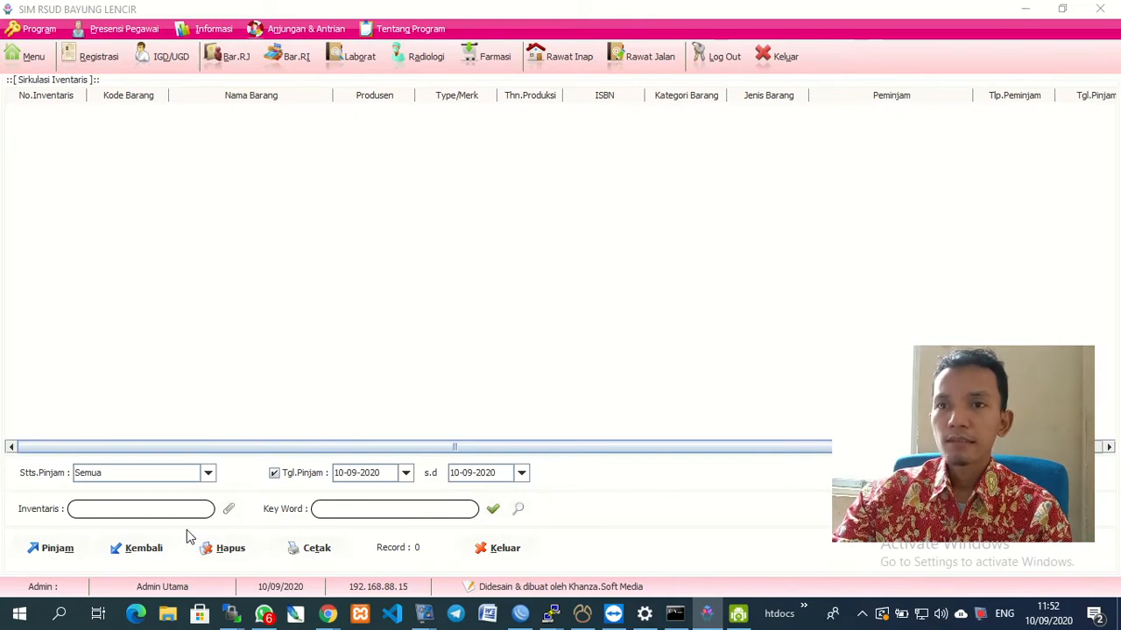
left_click(27, 61)
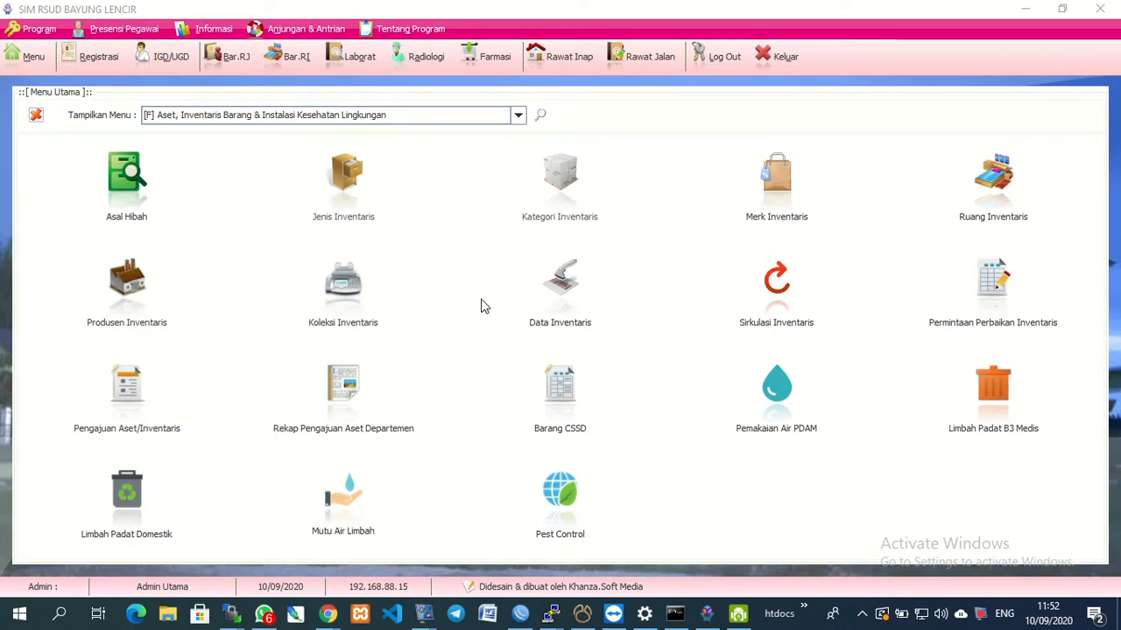
left_click(566, 305)
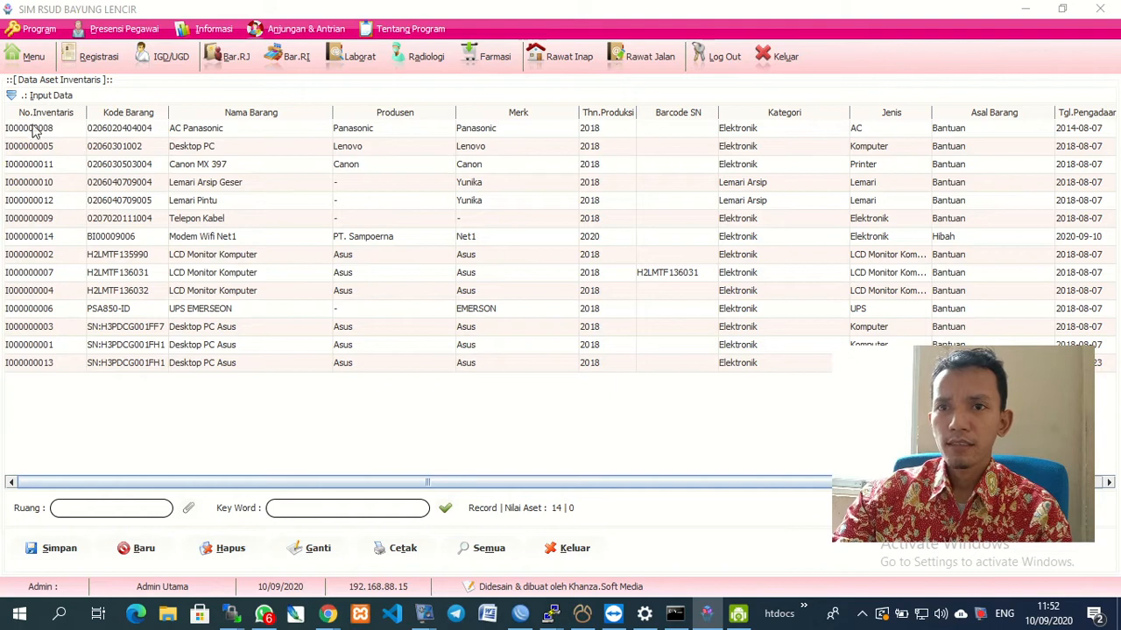
Load AC Panasonic and try status Dipinjam, then load Modem Wifi Net1 (I000000014) into the form.
left_click(32, 133)
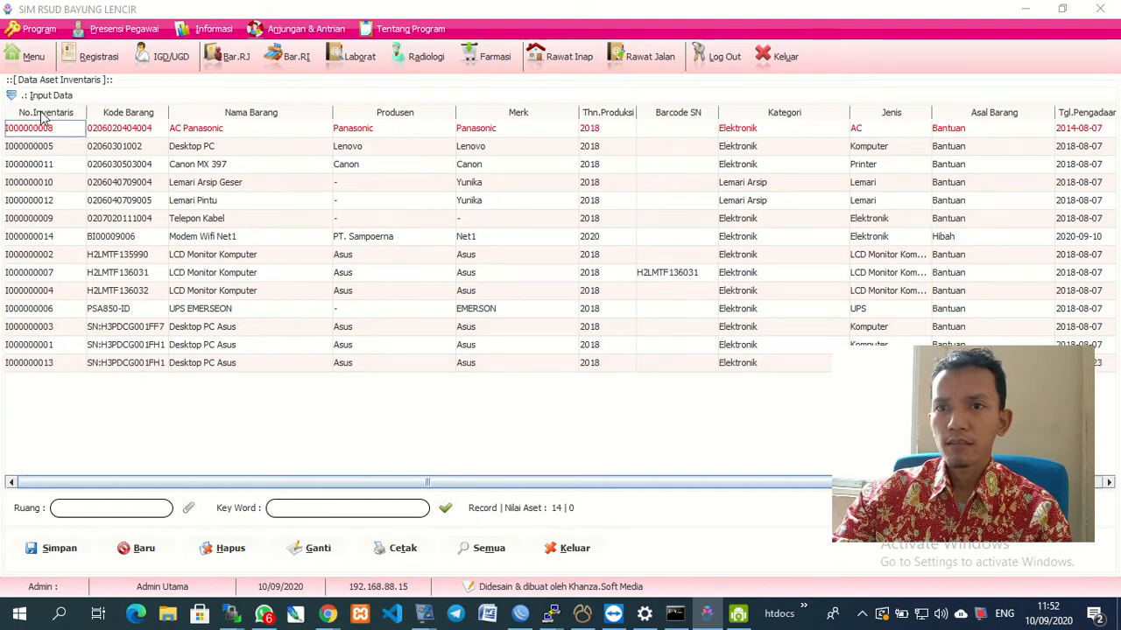
left_click(11, 95)
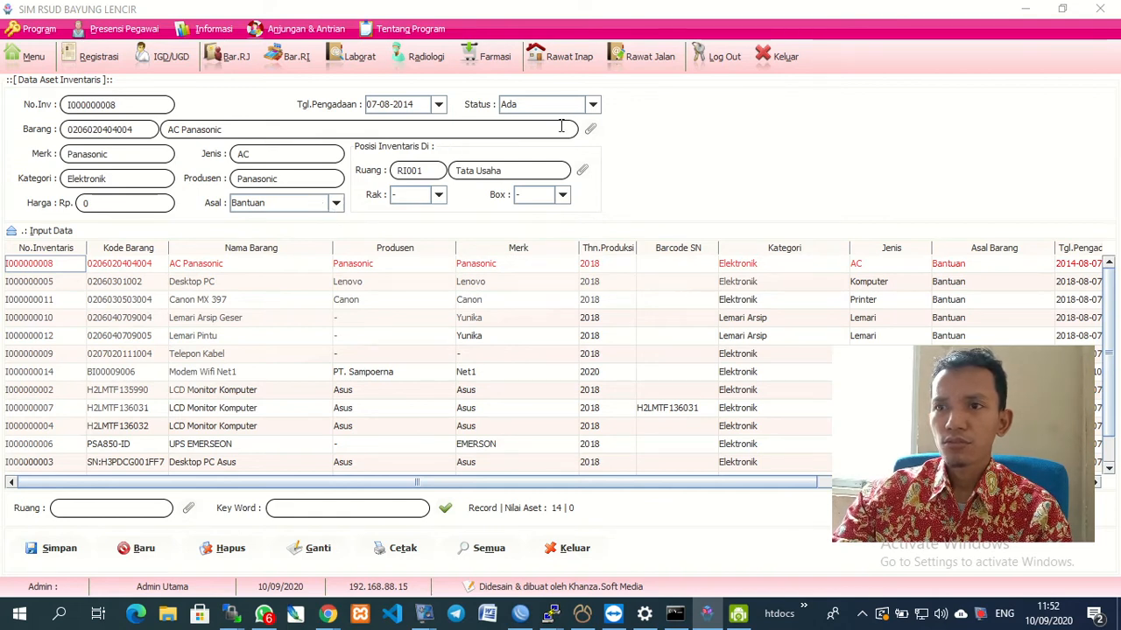
left_click(593, 106)
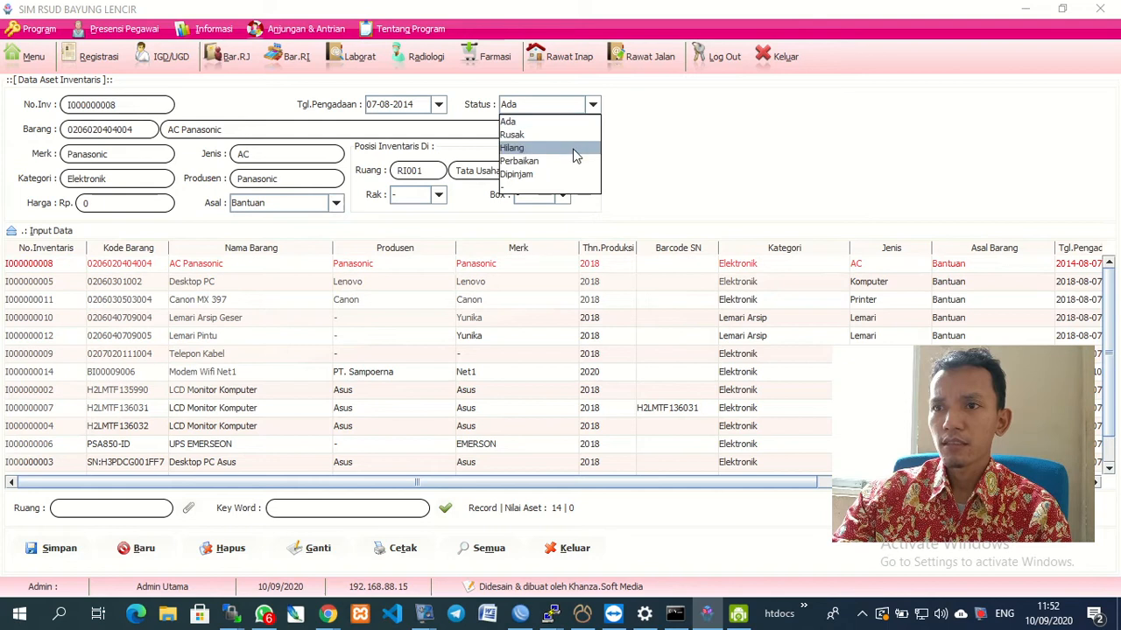
left_click(562, 174)
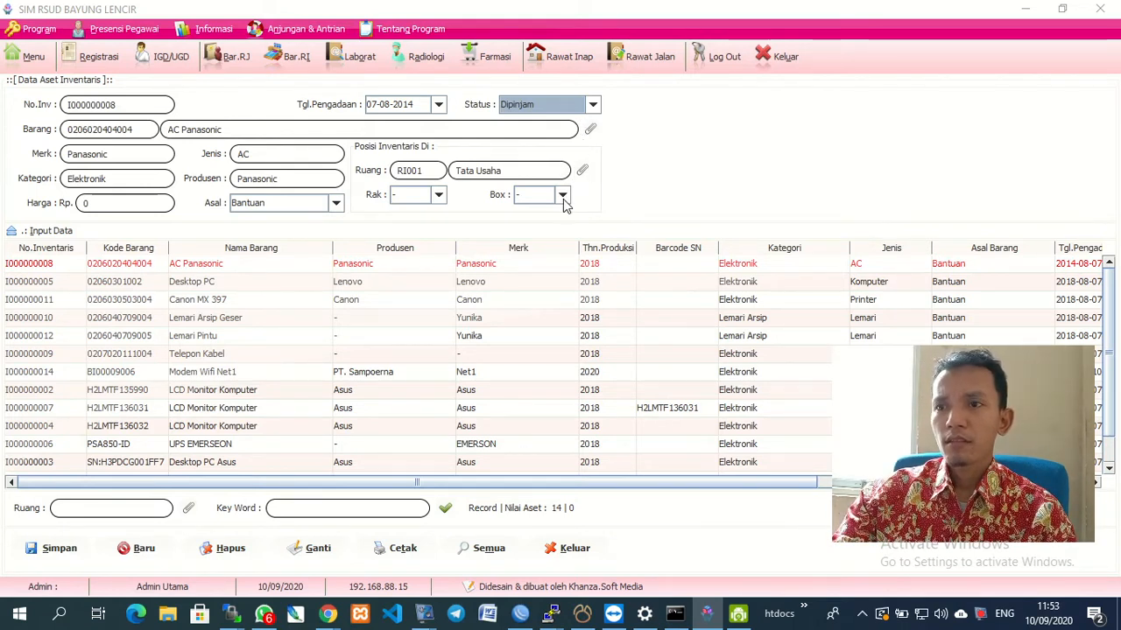
left_click(198, 374)
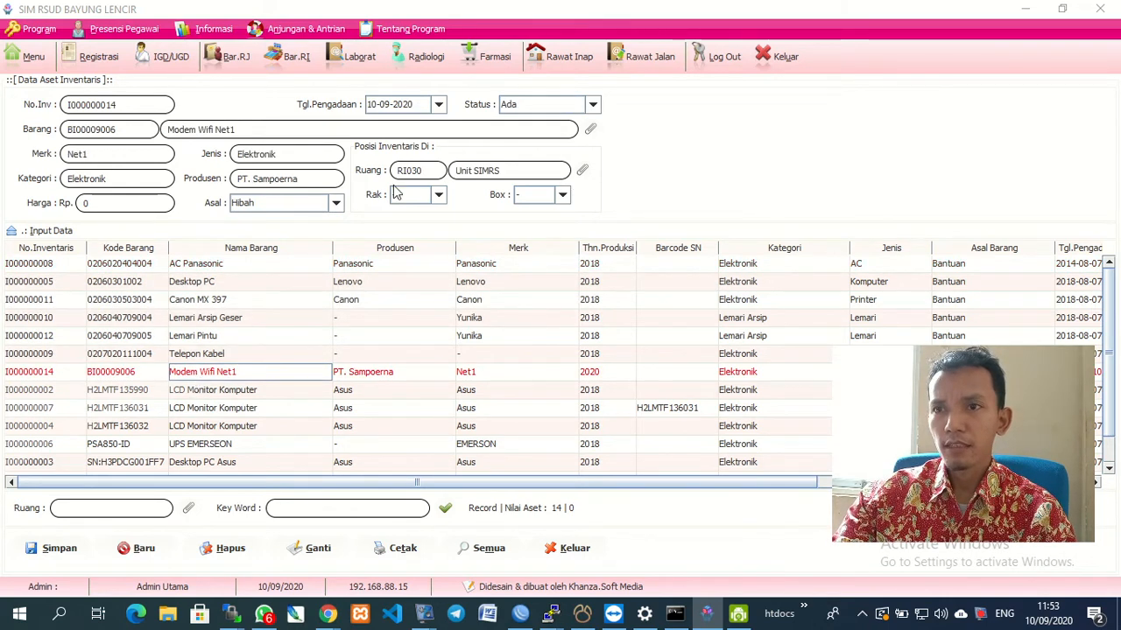
Set the modem to status Dipinjam in room RI003 Direktur and attempt saving; dismiss the failure.
left_click(592, 107)
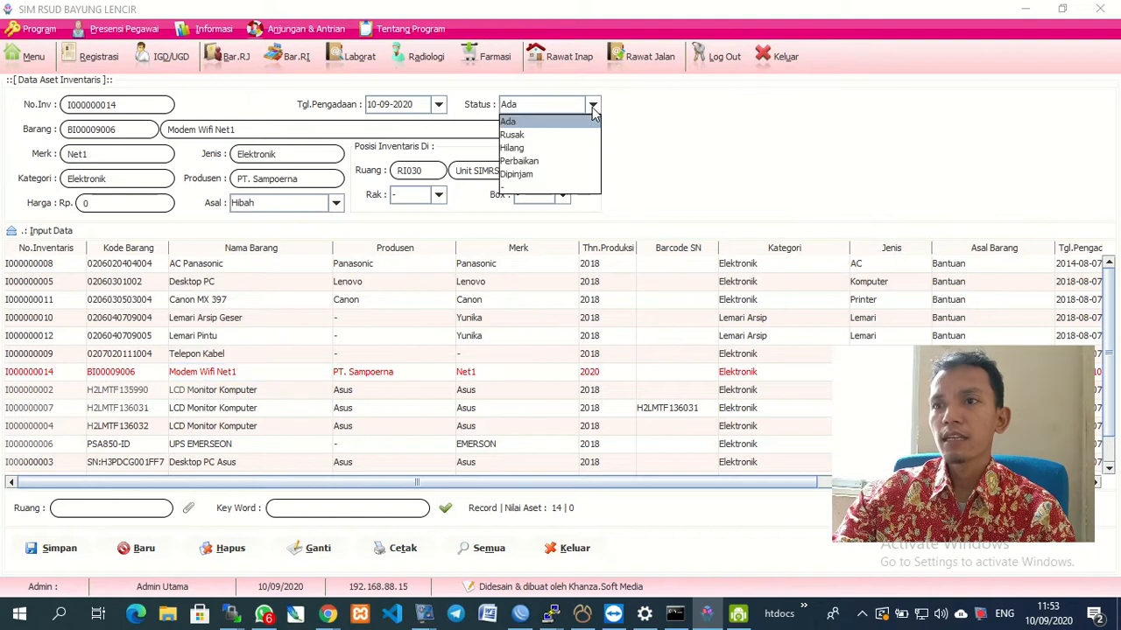
left_click(553, 172)
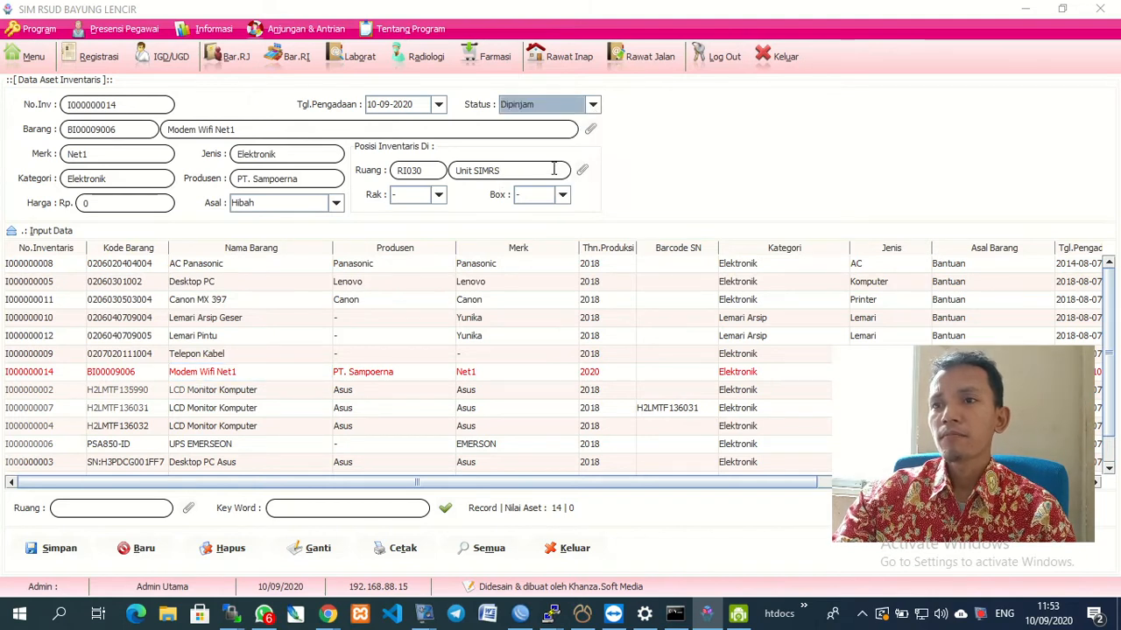
left_click(583, 172)
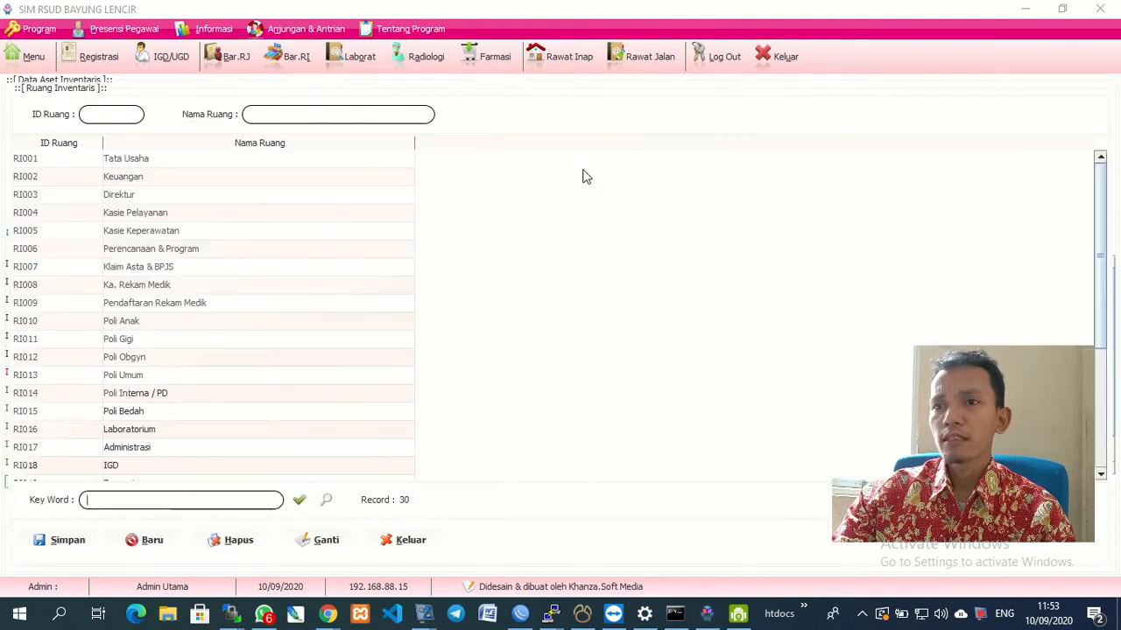
scroll(160, 424, "down", 4)
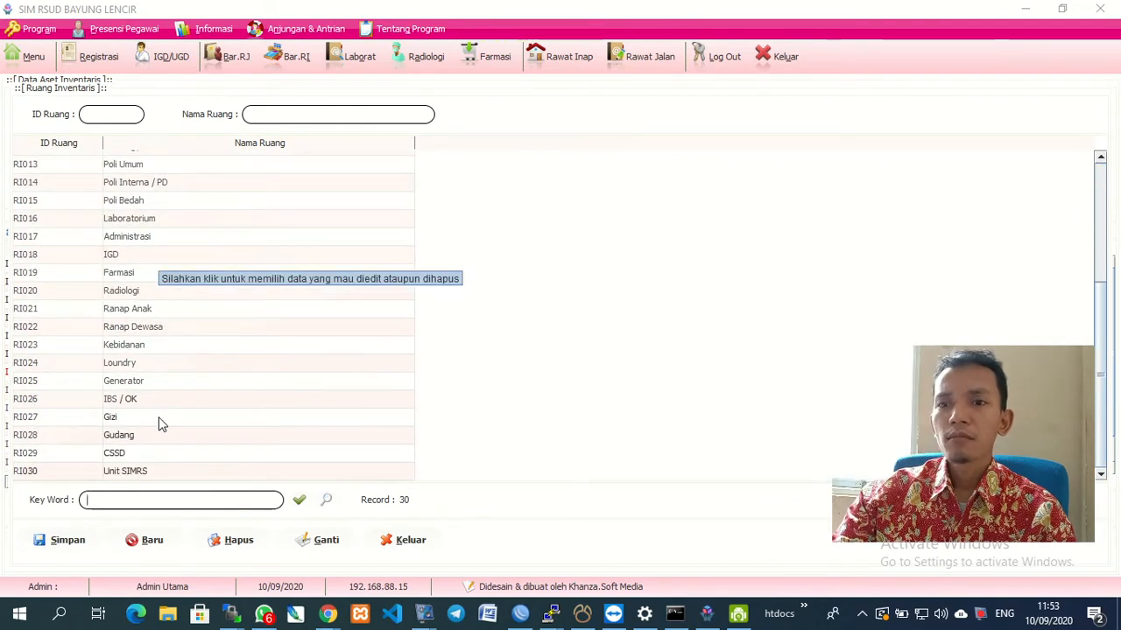
scroll(158, 417, "up", 4)
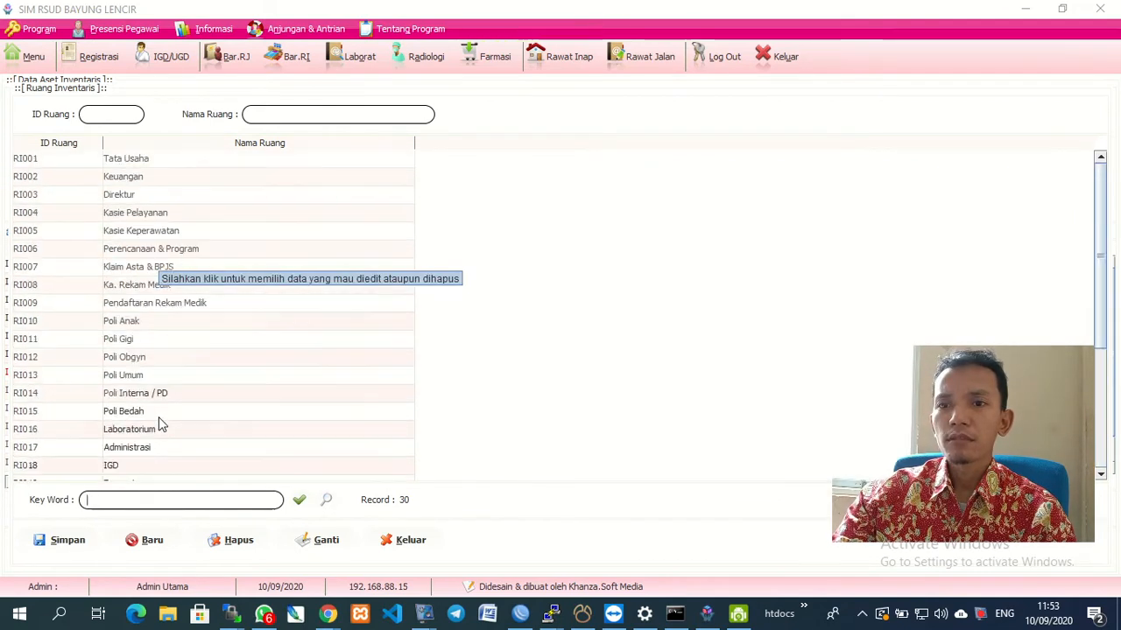
left_click(122, 200)
double_click(122, 200)
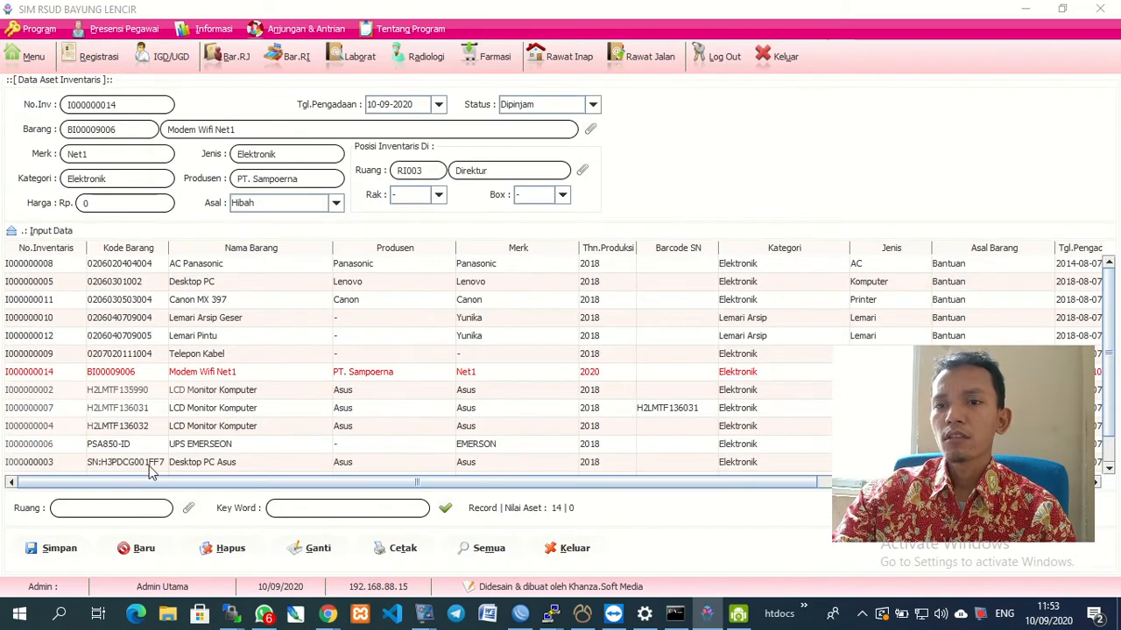
left_click(60, 555)
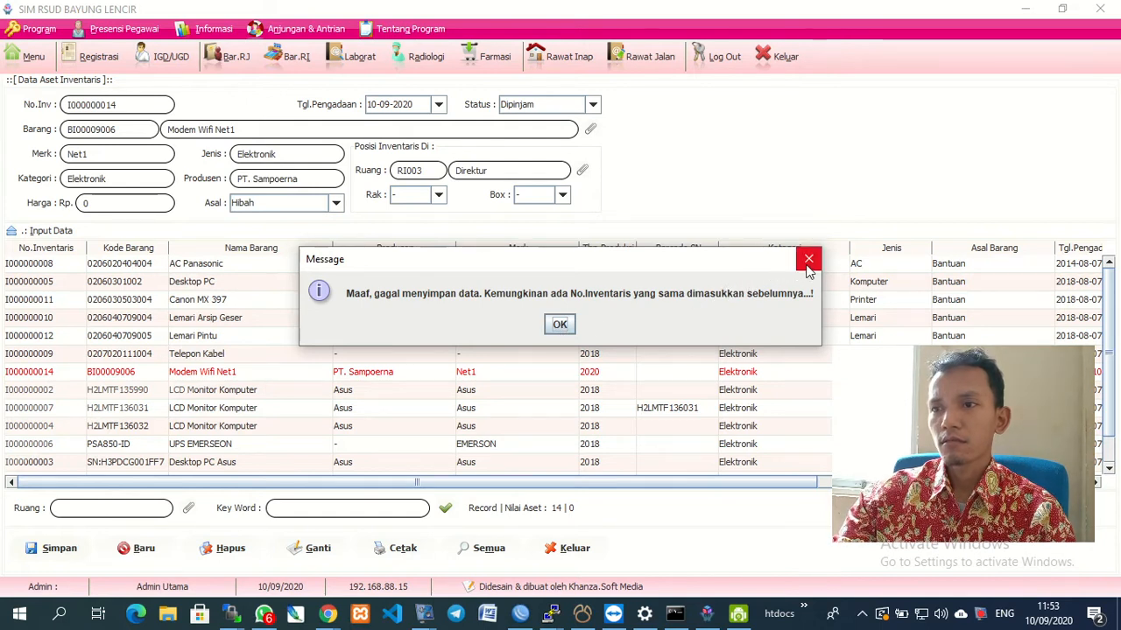
key("Return")
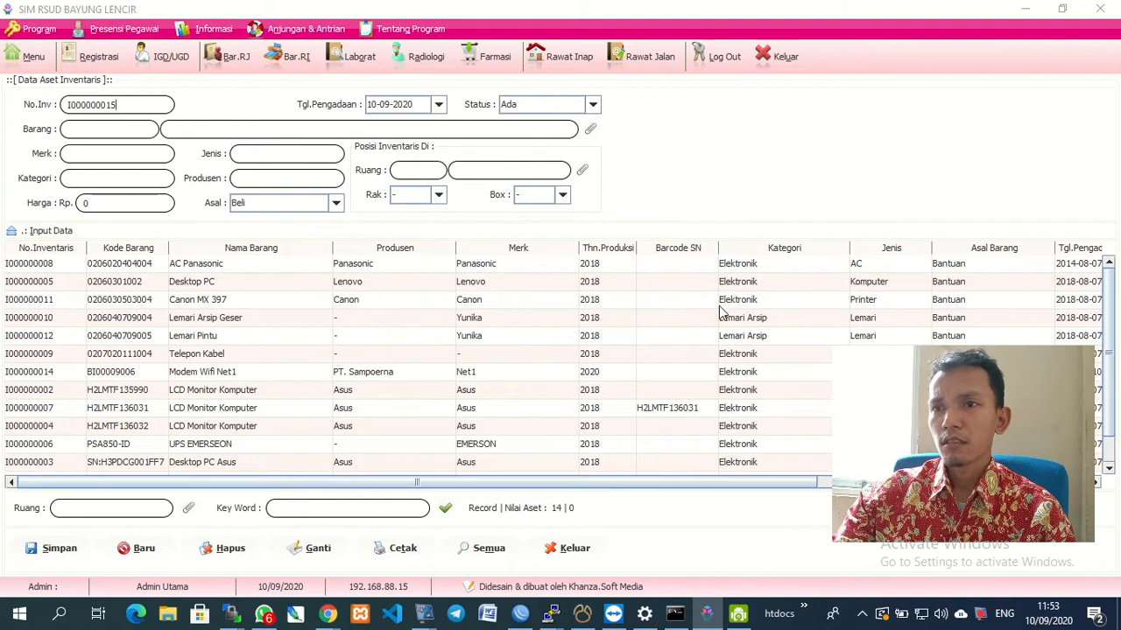
Reapply Dipinjam and room Direktur to Modem Wifi Net1, save with Ganti, and reload to verify.
left_click(255, 374)
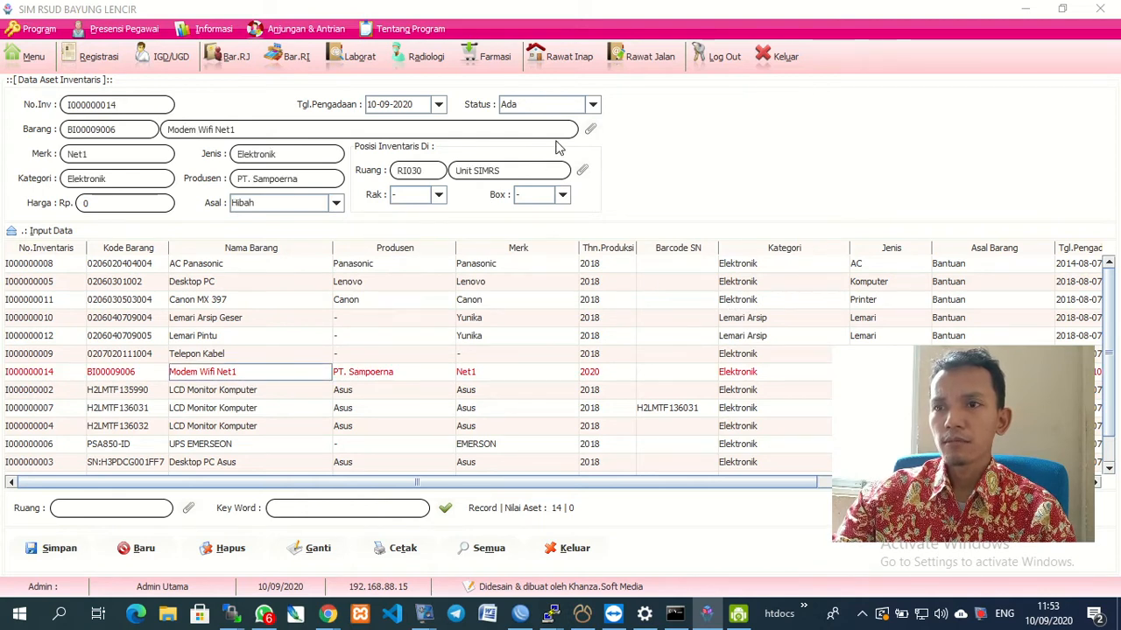
left_click(593, 104)
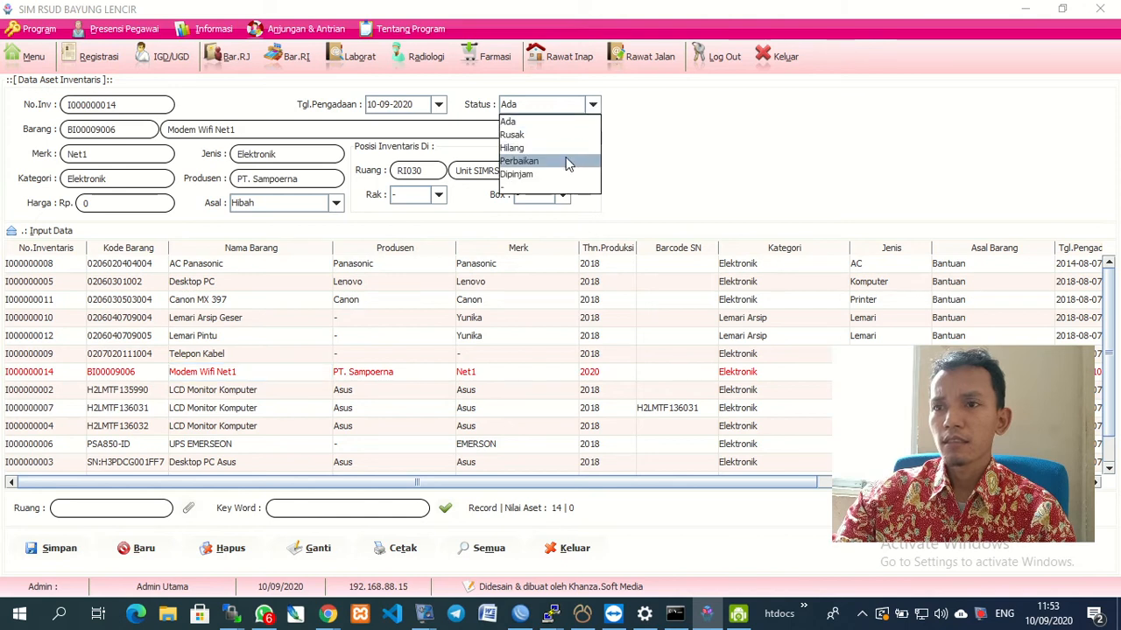
left_click(561, 176)
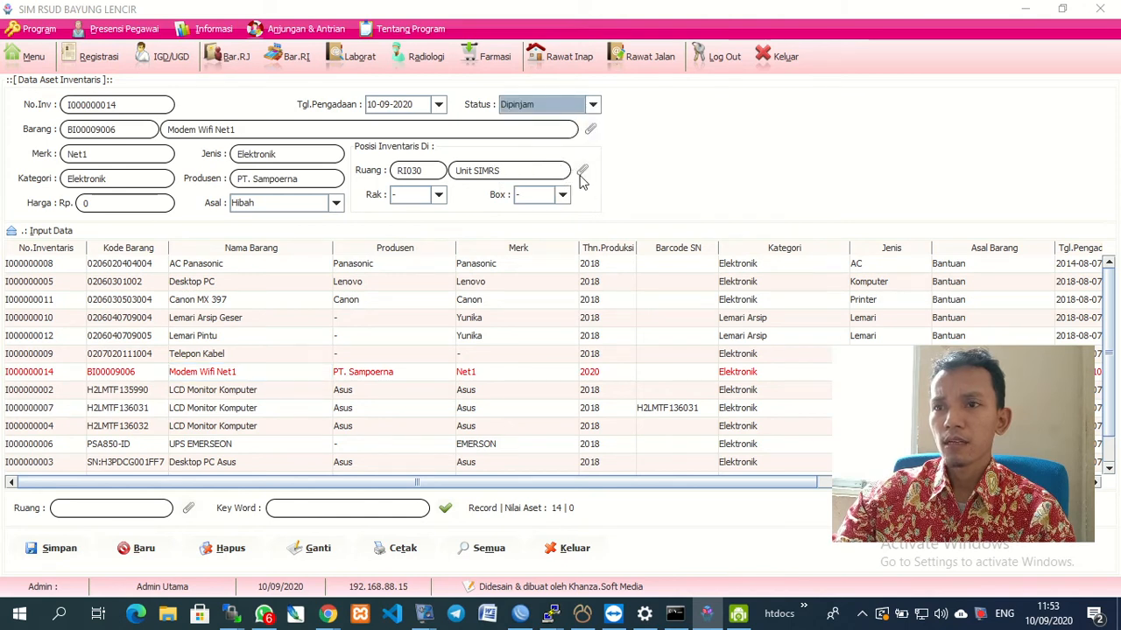
left_click(581, 171)
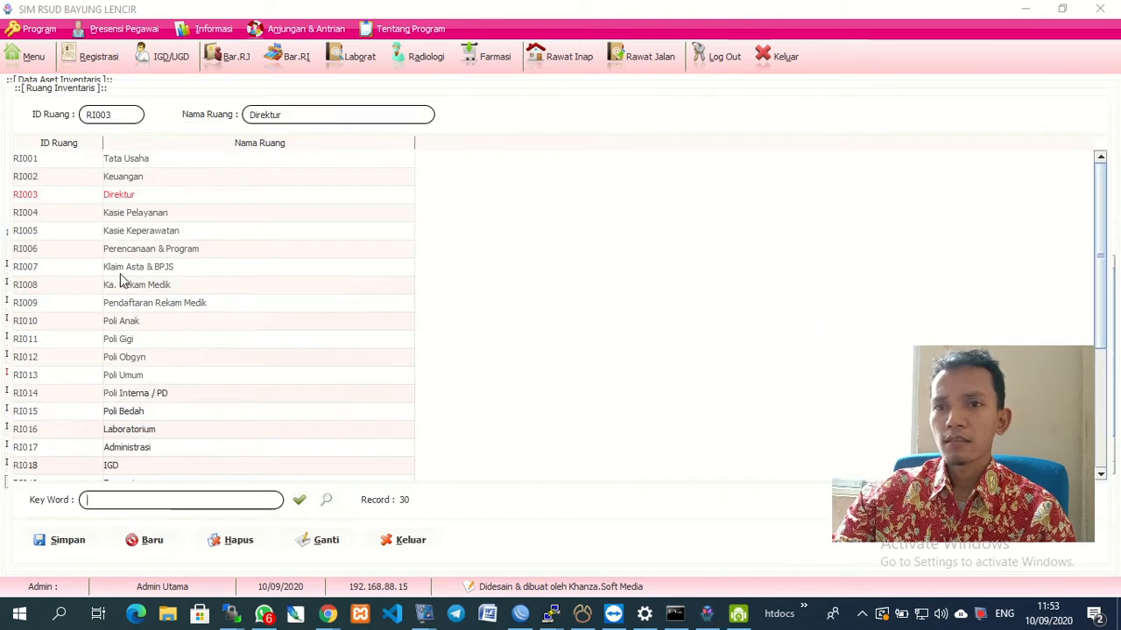
double_click(120, 196)
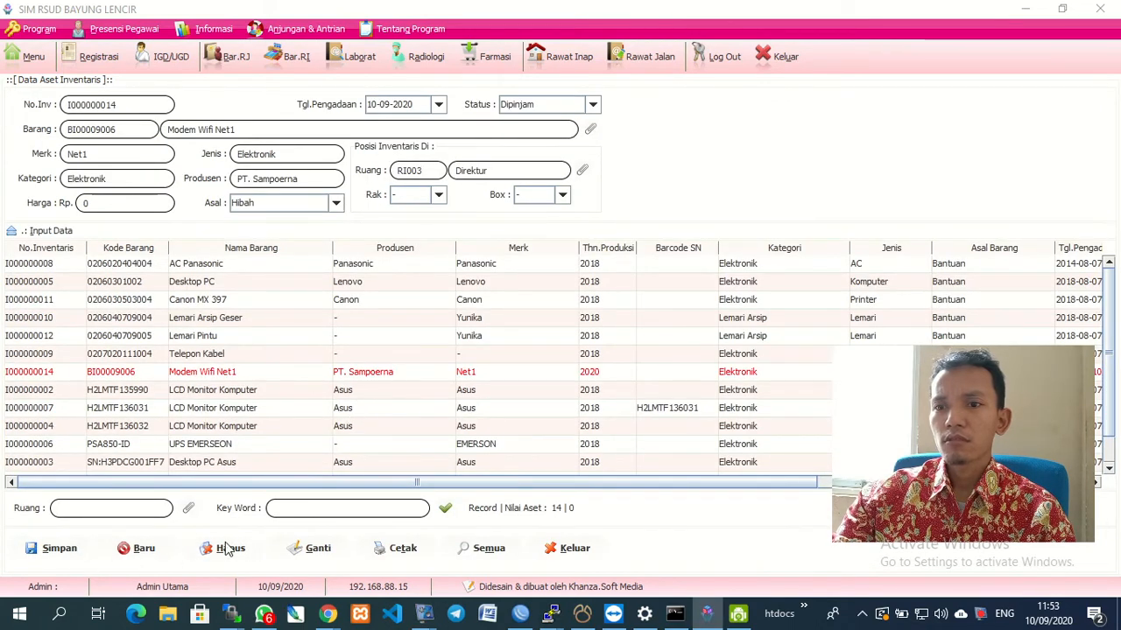
left_click(311, 549)
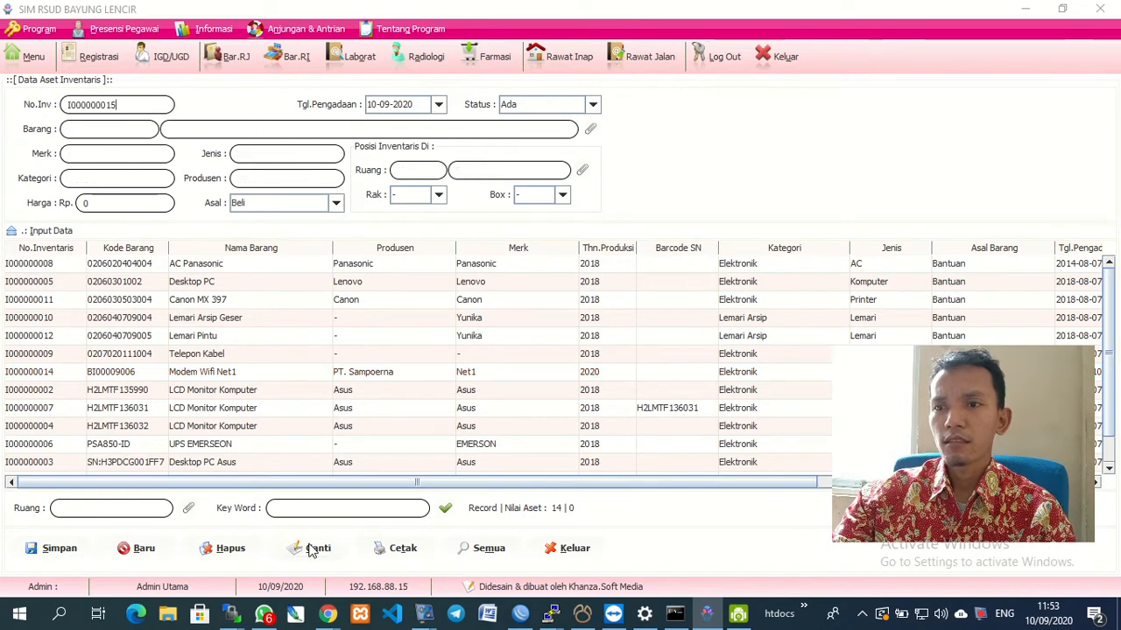
left_click(292, 374)
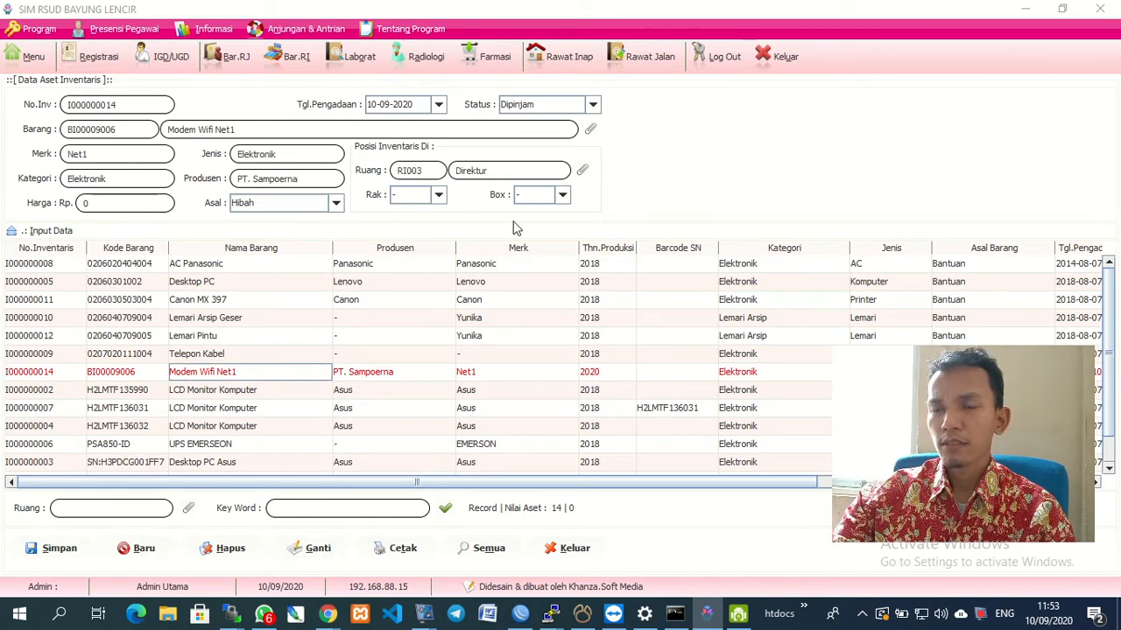
left_click(400, 551)
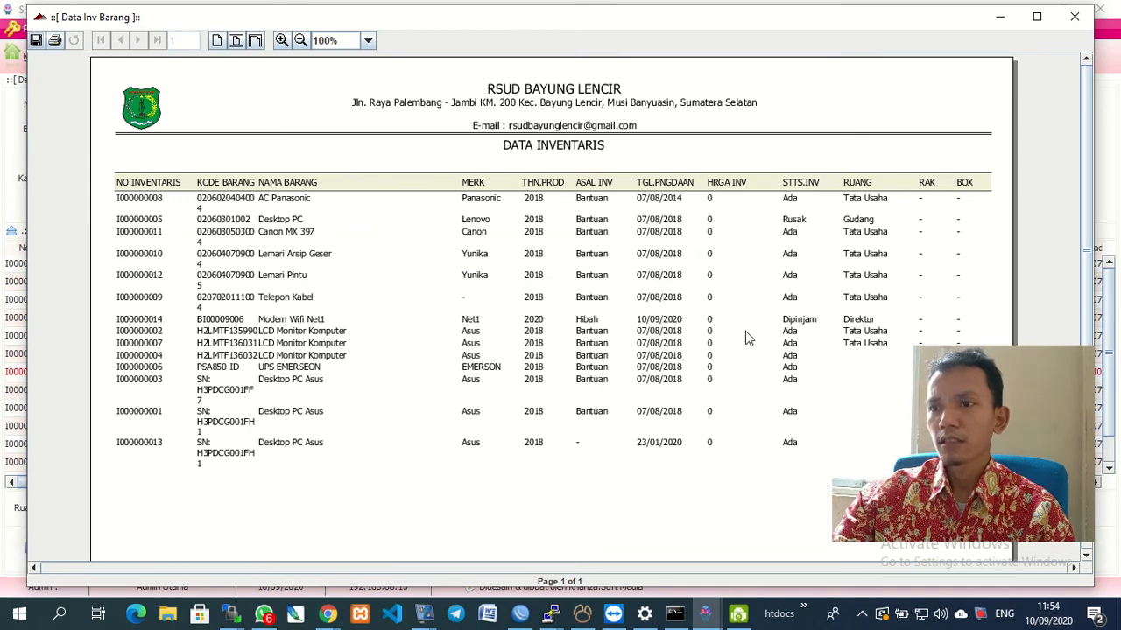
left_click(1077, 20)
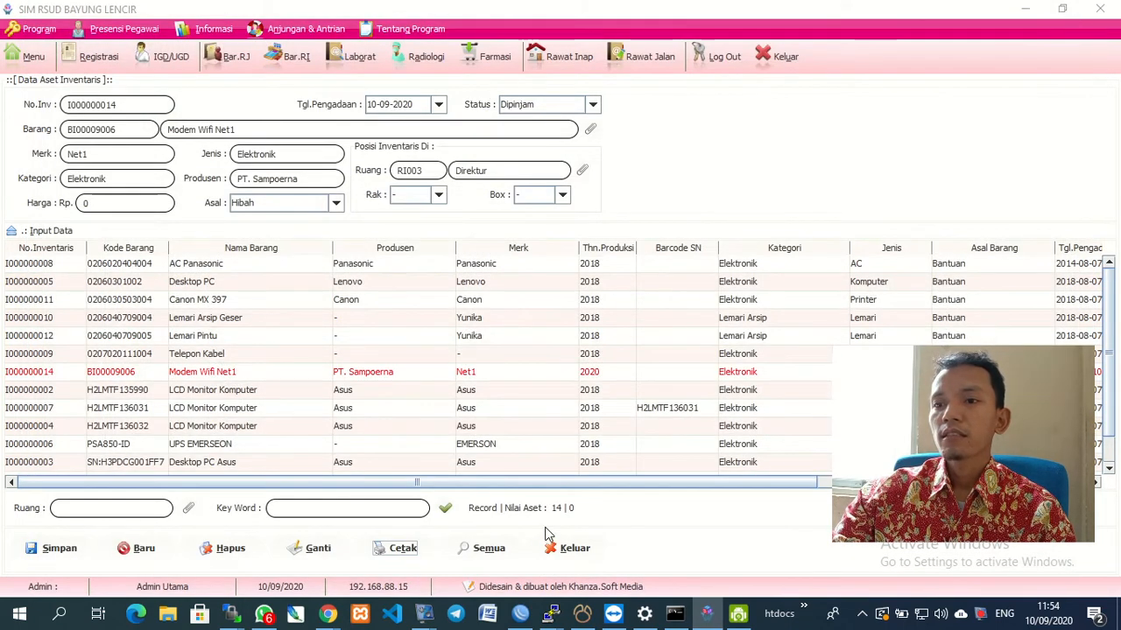
Close the asset form, open Sirkulasi Inventaris, and untick the Tgl.Pinjam loan-date filter.
left_click(567, 548)
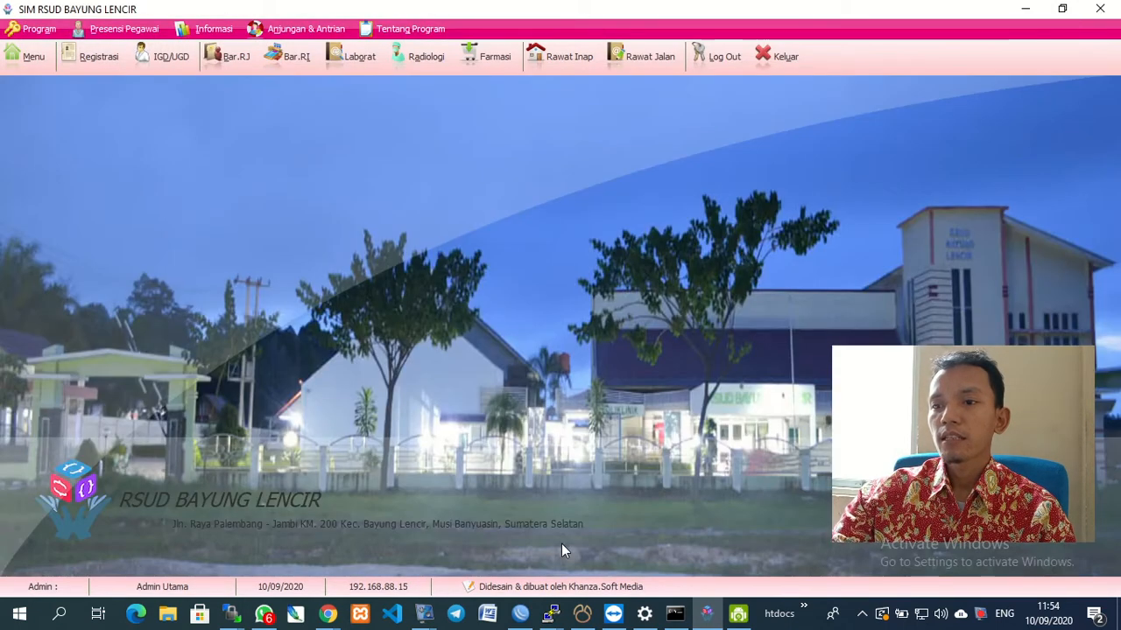
left_click(41, 60)
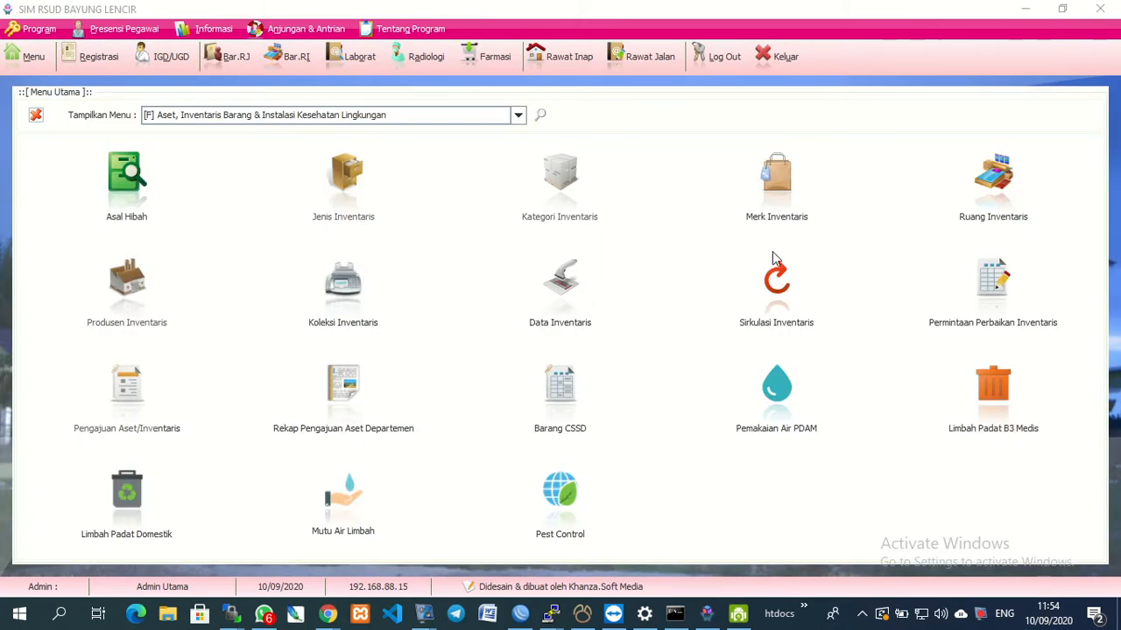
left_click(785, 305)
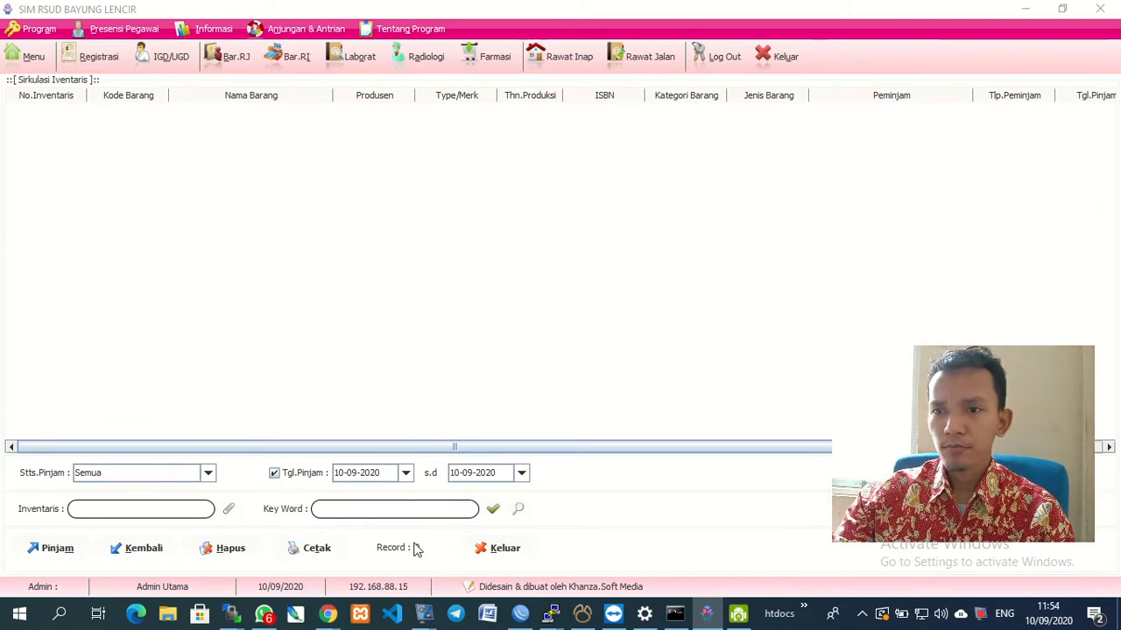
left_click(514, 510)
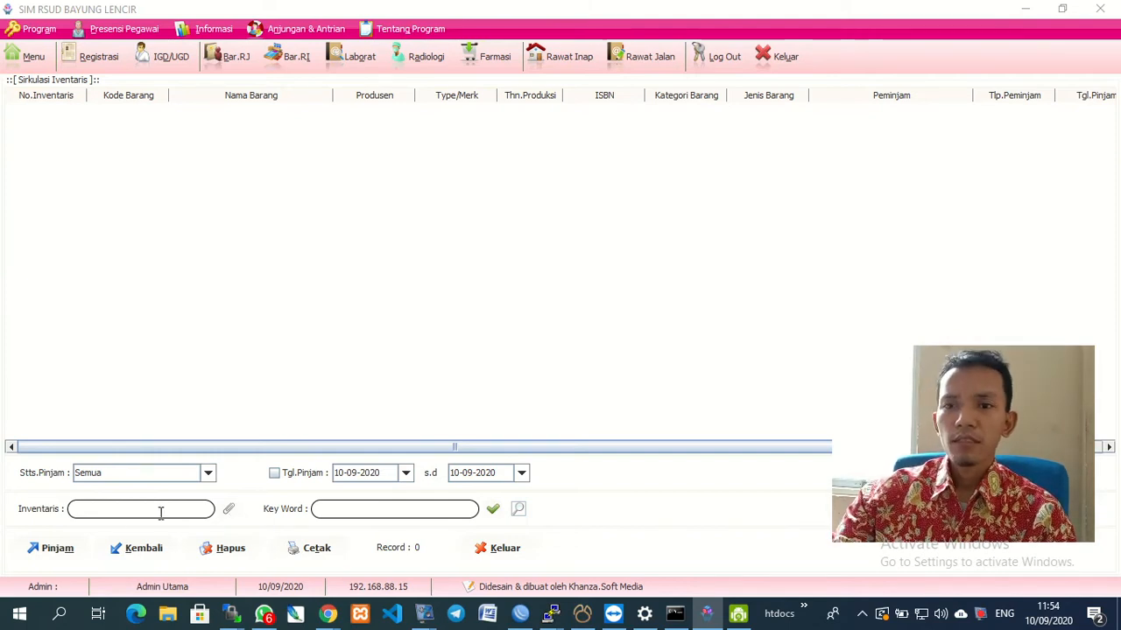
Start a new loan and choose Modem Wifi Net1 (I000000014) as the loaned item.
left_click(49, 556)
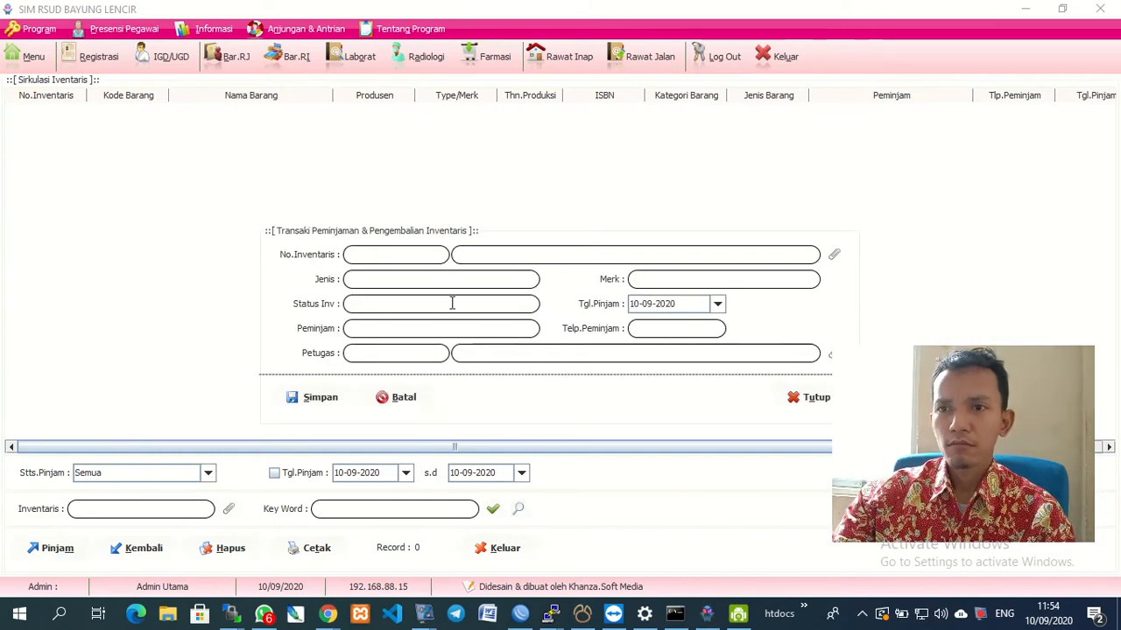
left_click(836, 254)
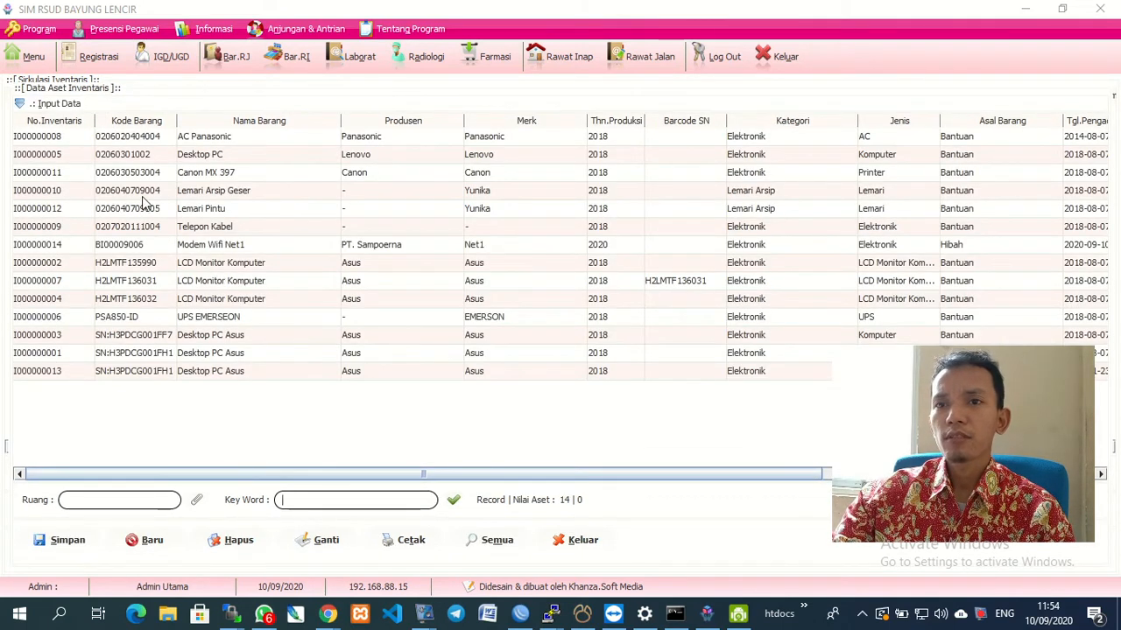
left_click(192, 252)
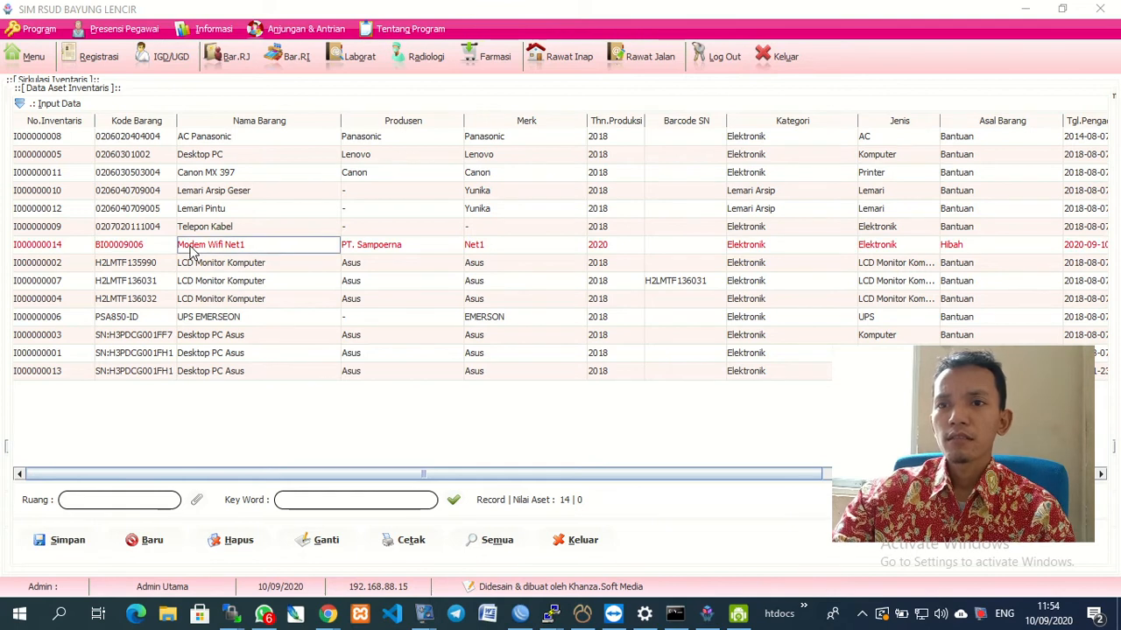
double_click(193, 252)
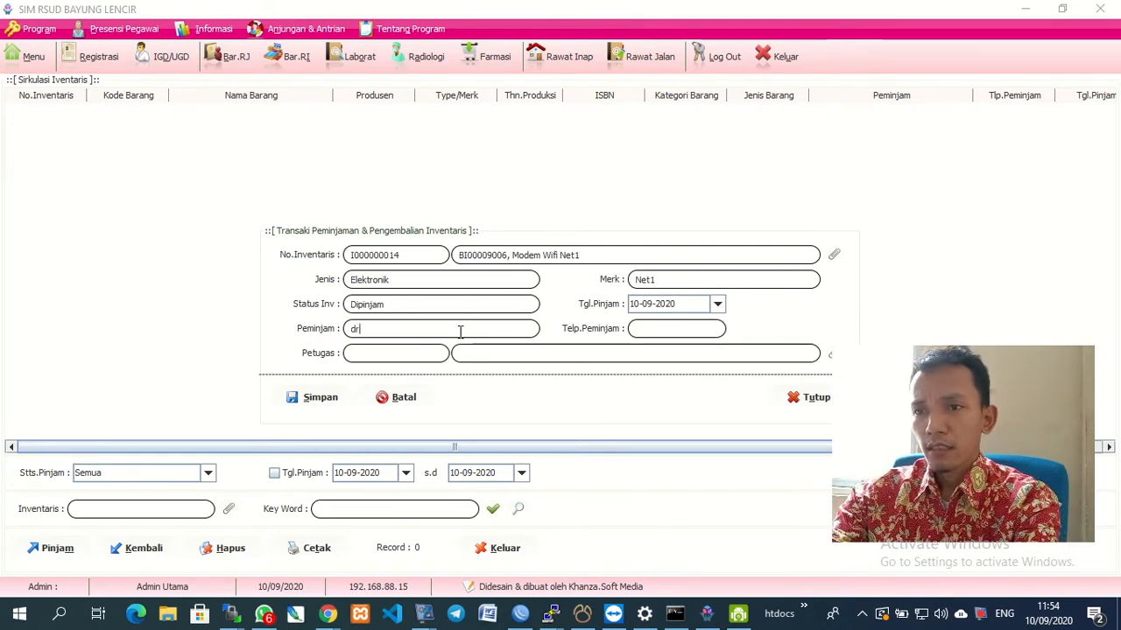
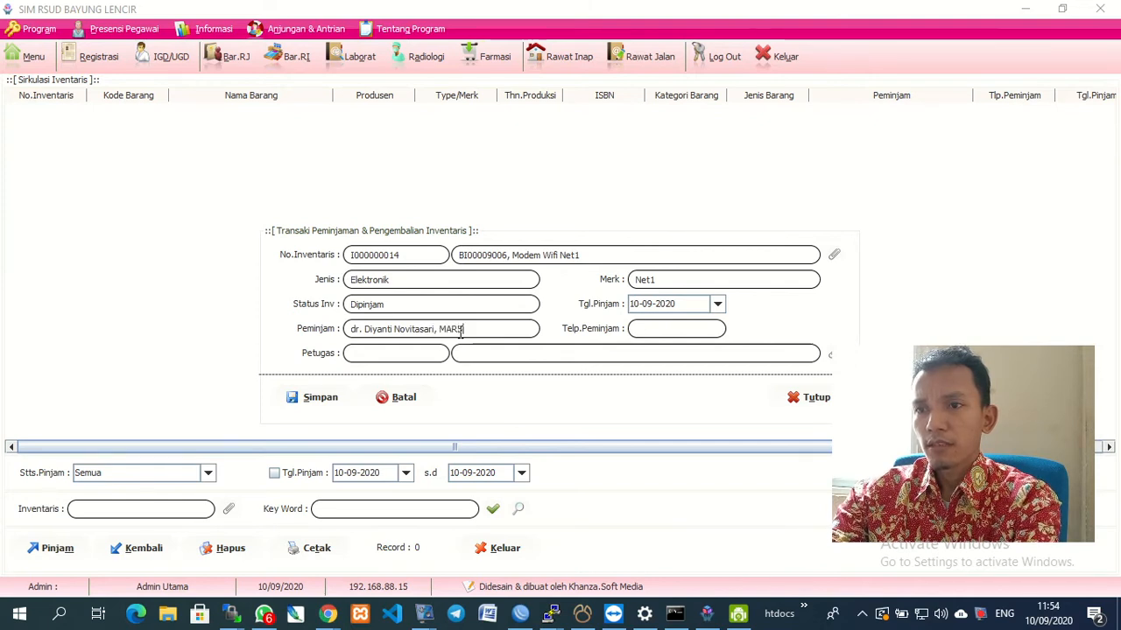
Enter the borrower's full name in Peminjam and 0 in Telp.Peminjam.
left_click(694, 330)
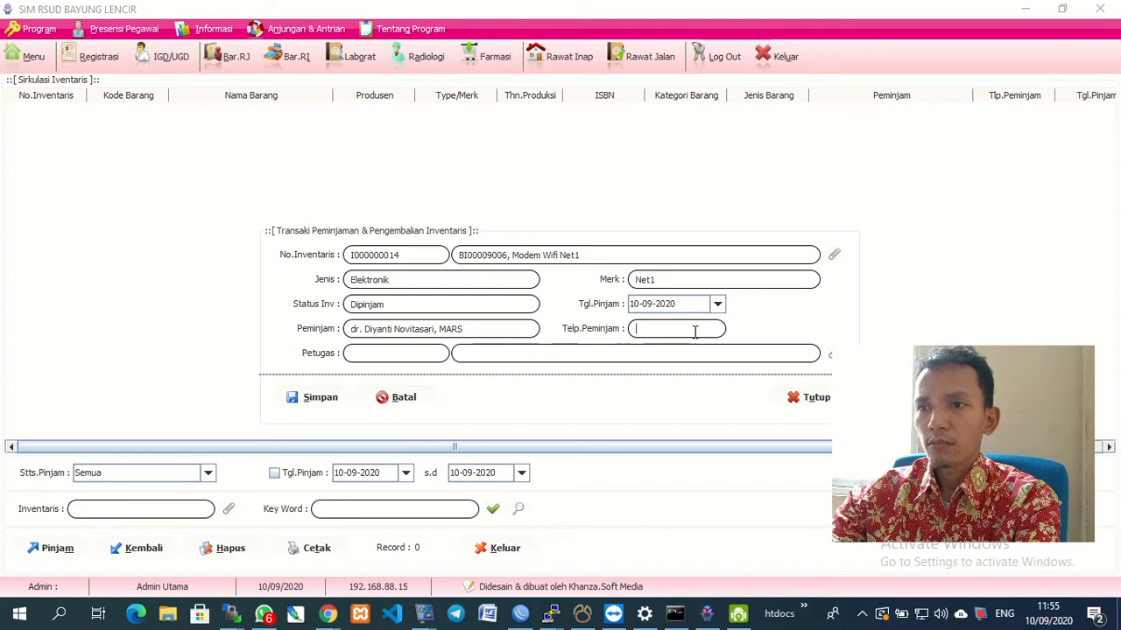
type("0")
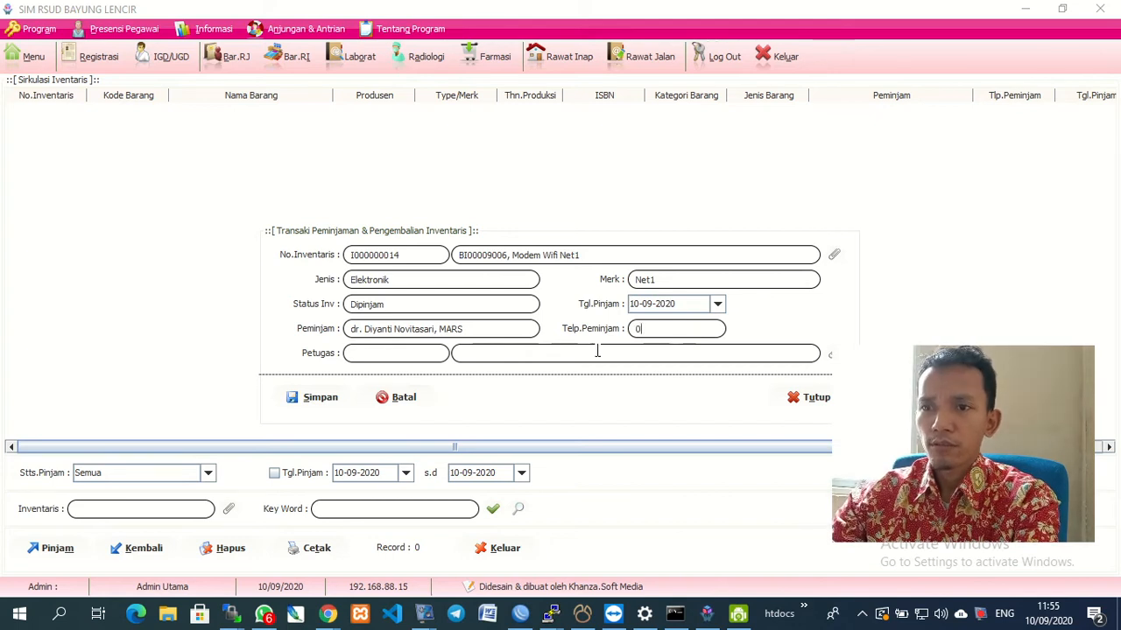
right_click(867, 368)
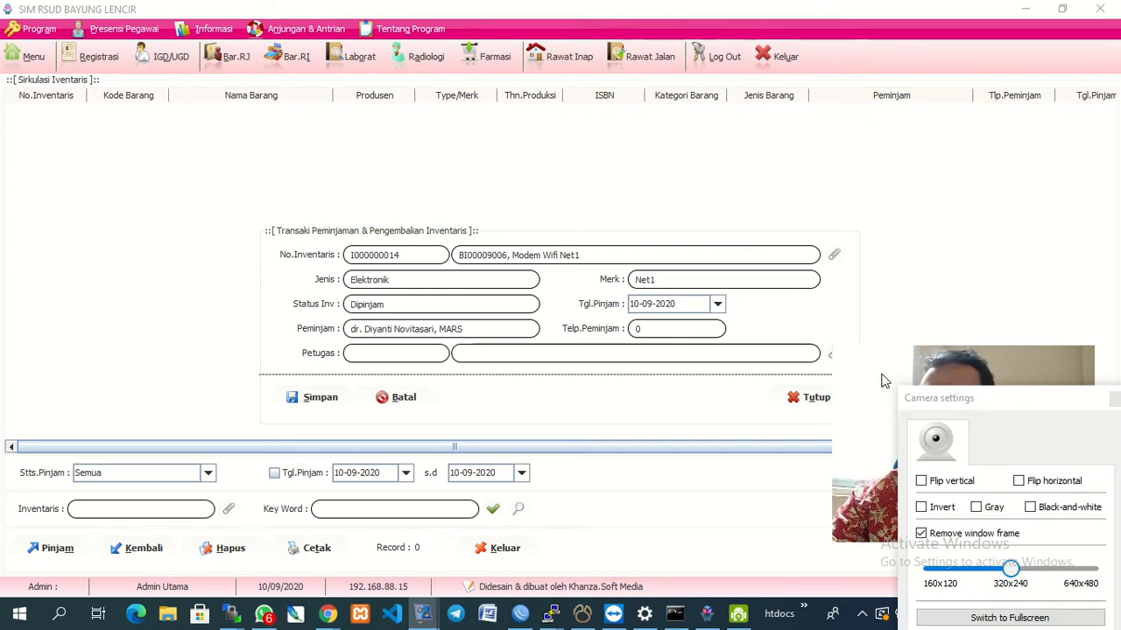
left_click(1002, 443)
key("alt+F4")
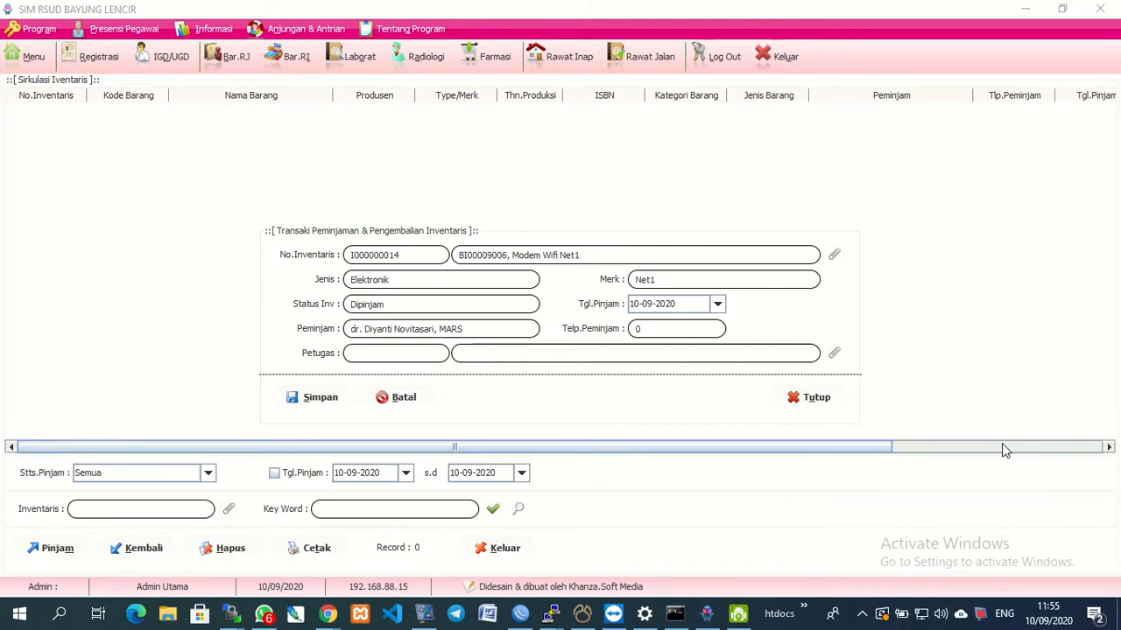
Search the Petugas lookup for NUR, then NURH, and open the Data Petugas entry screen.
left_click(833, 354)
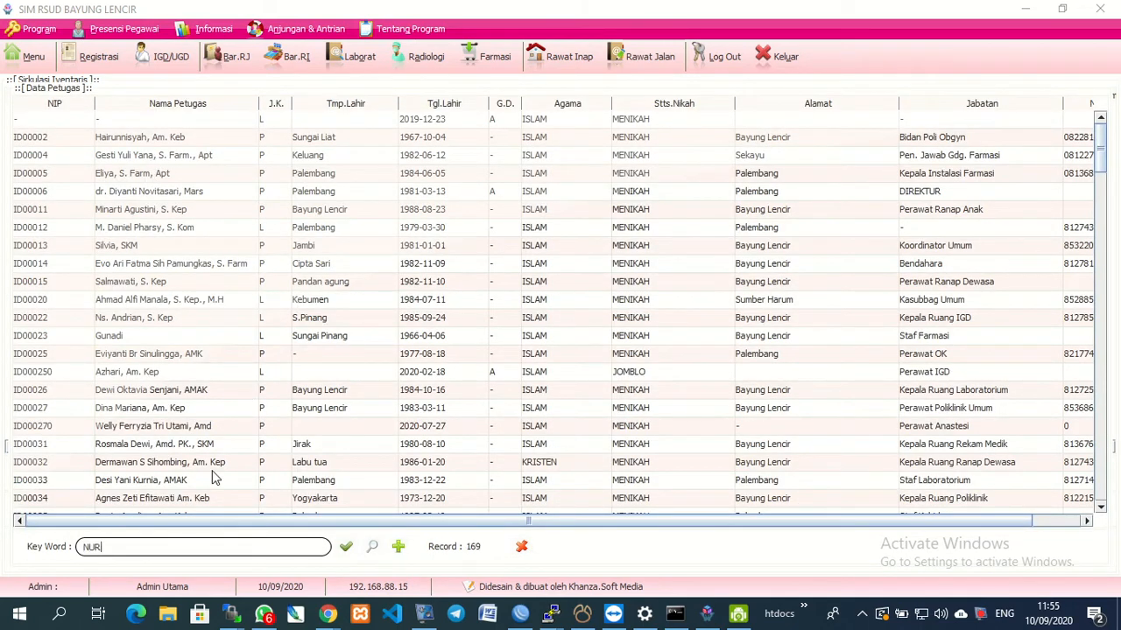
type("NUR")
key("Return")
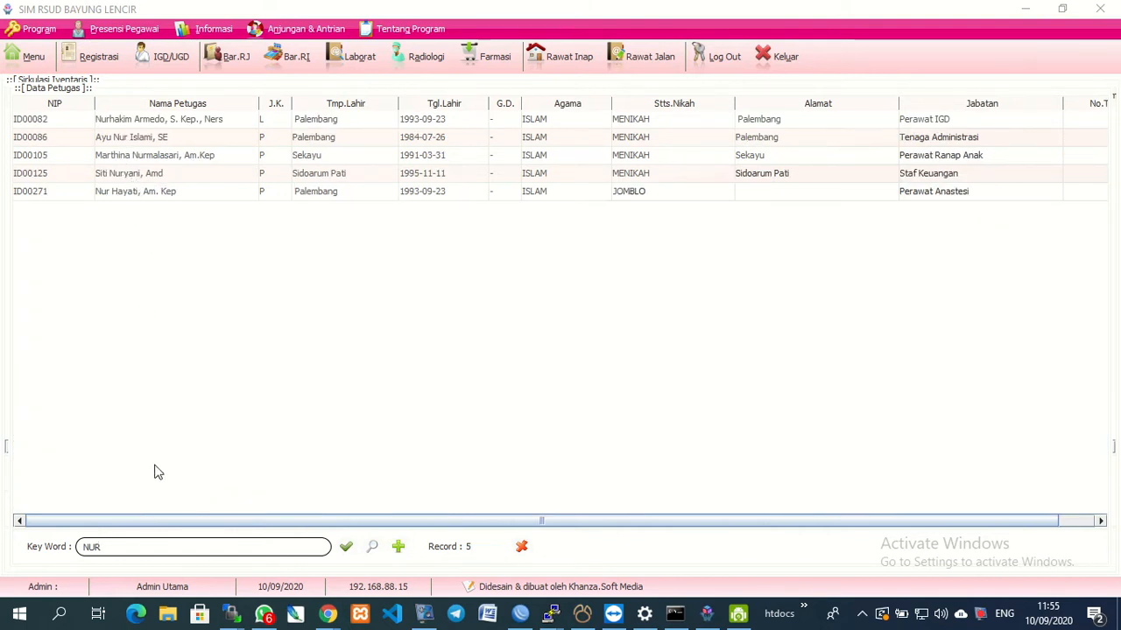
type("H")
key("BackSpace")
type("H")
key("Return")
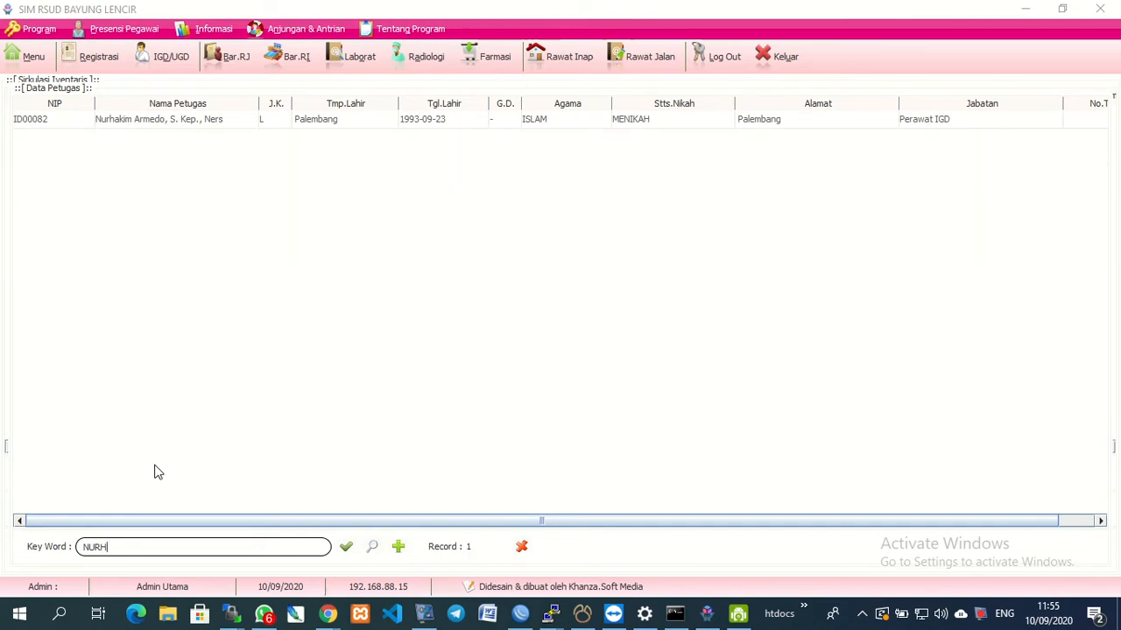
left_click(399, 547)
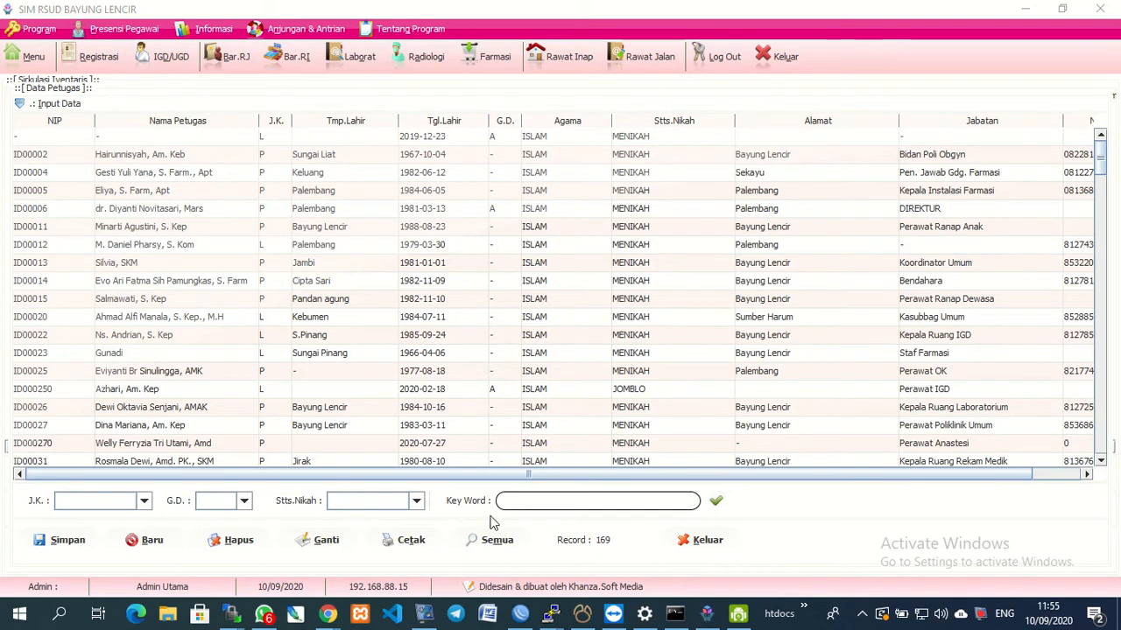
Expand the staff entry fields and look up employees by keyword NUR, then close the lookup.
left_click(46, 104)
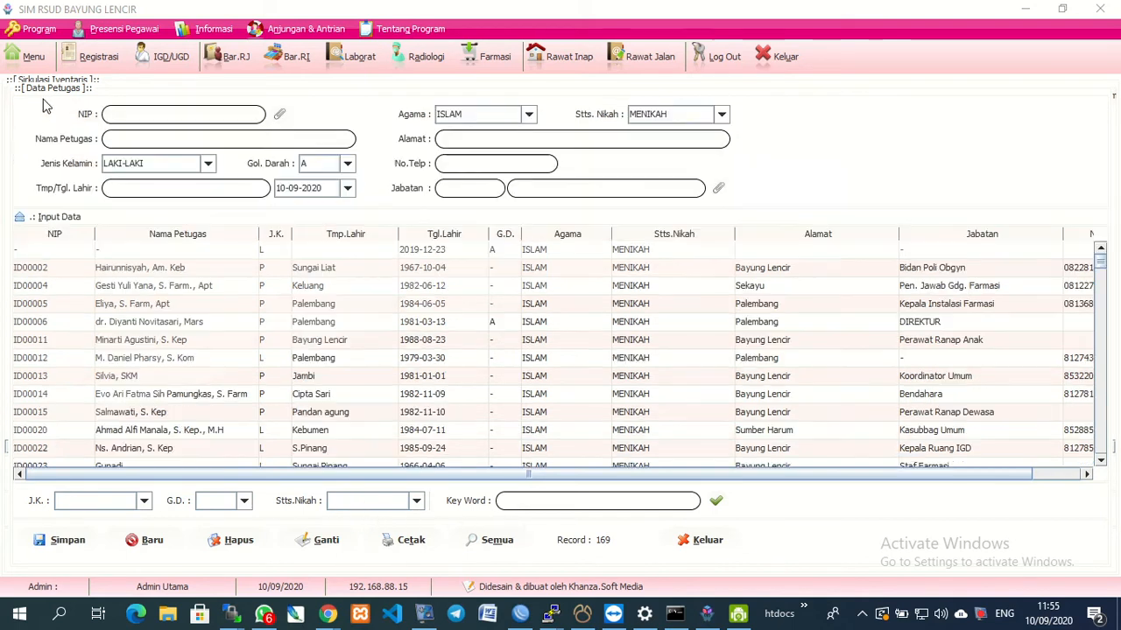
left_click(277, 117)
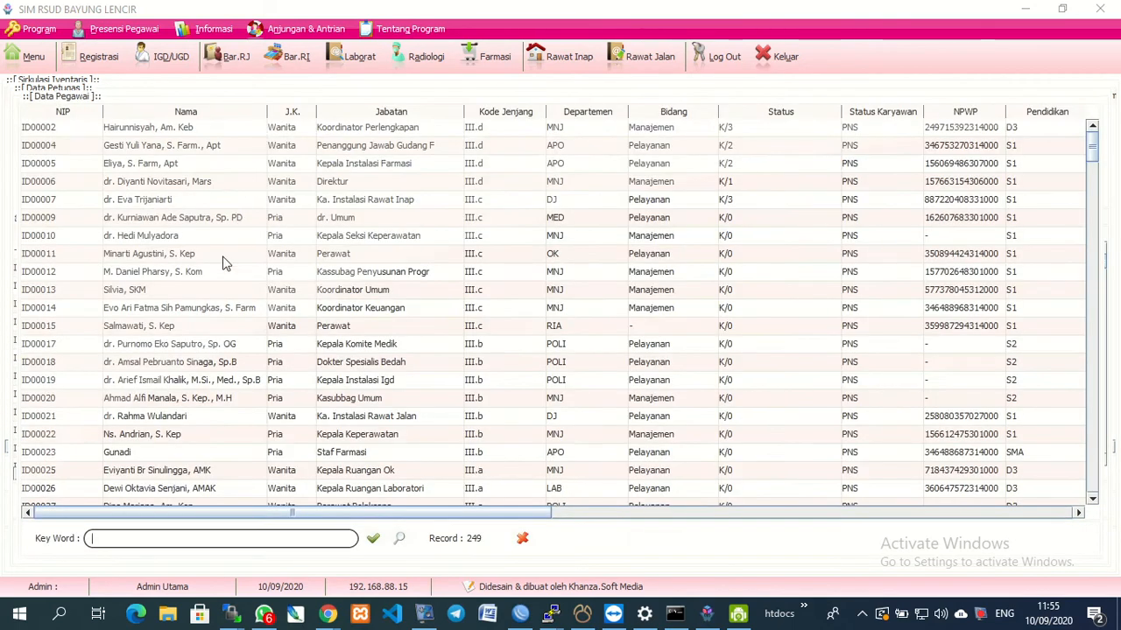
key("Return")
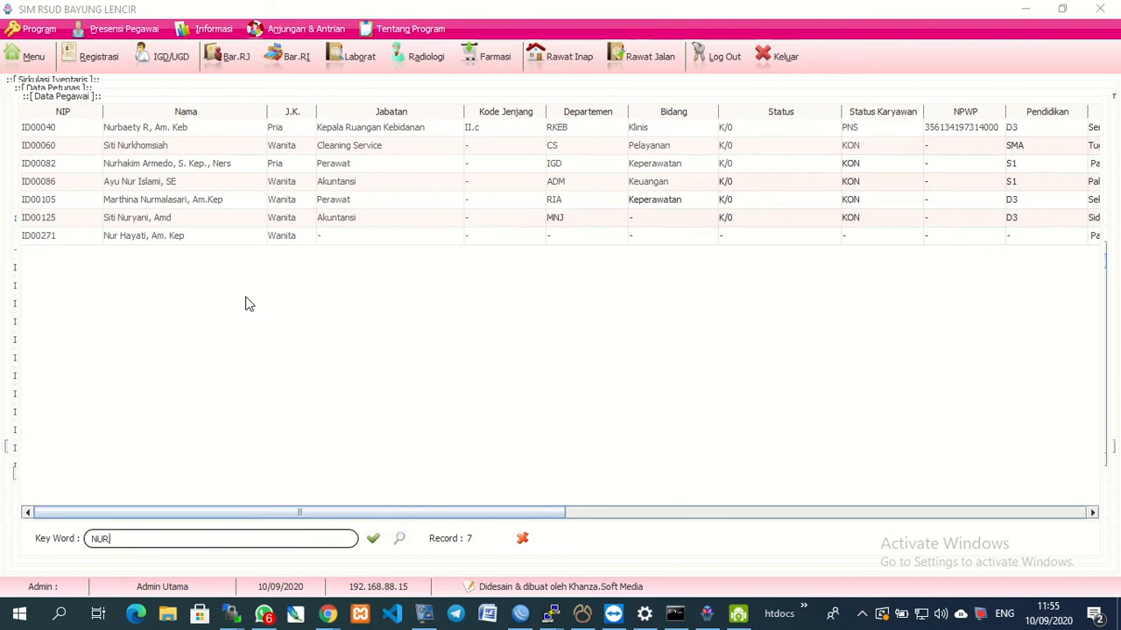
left_click(522, 541)
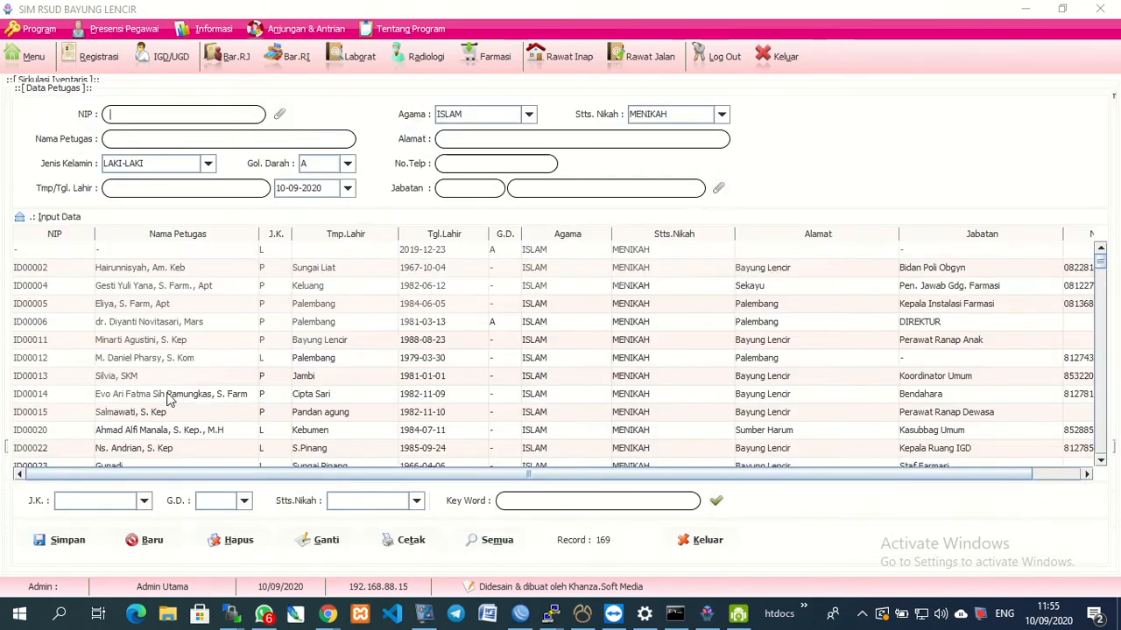
Load the first staff record, then clear the keyword to list all 169 staff.
scroll(170, 400, "down", 6)
scroll(171, 400, "down", 3)
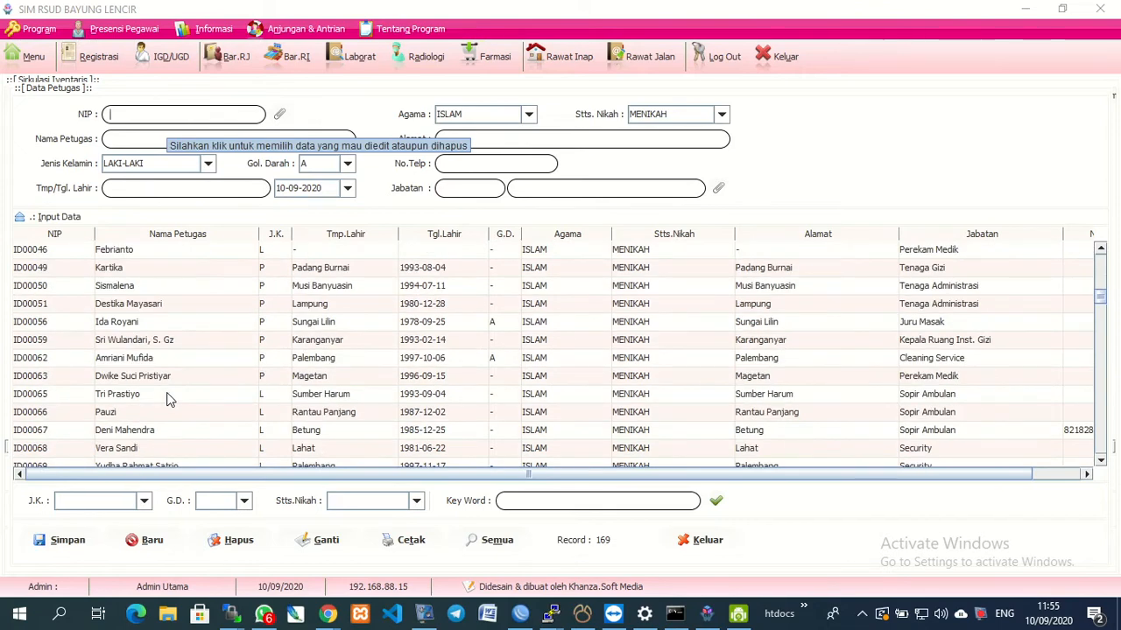
scroll(171, 400, "up", 9)
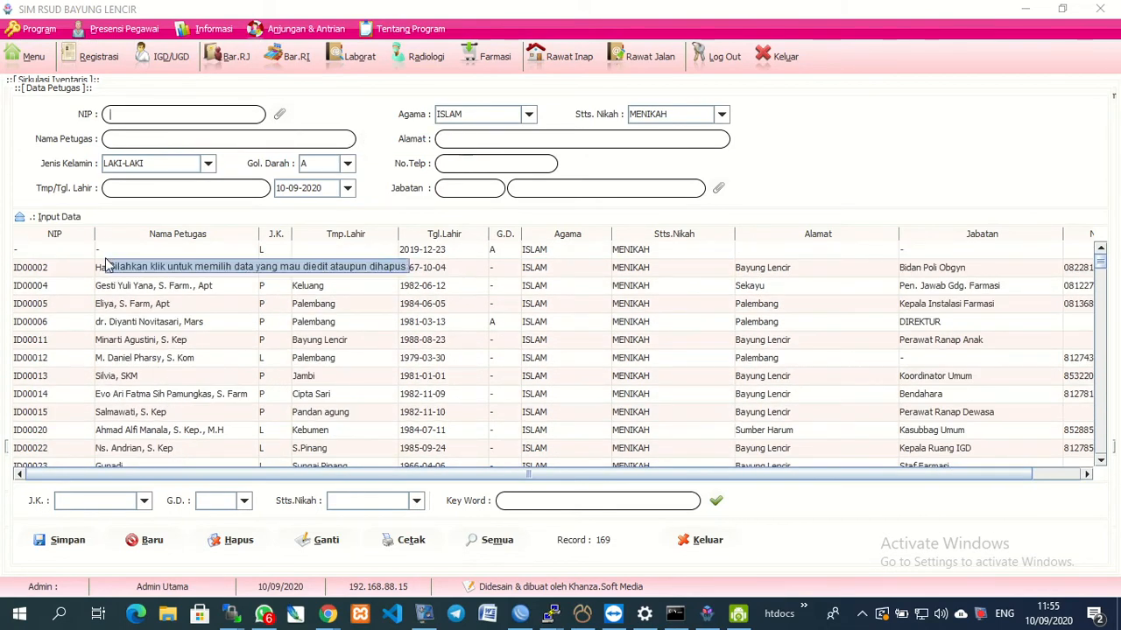
left_click(112, 274)
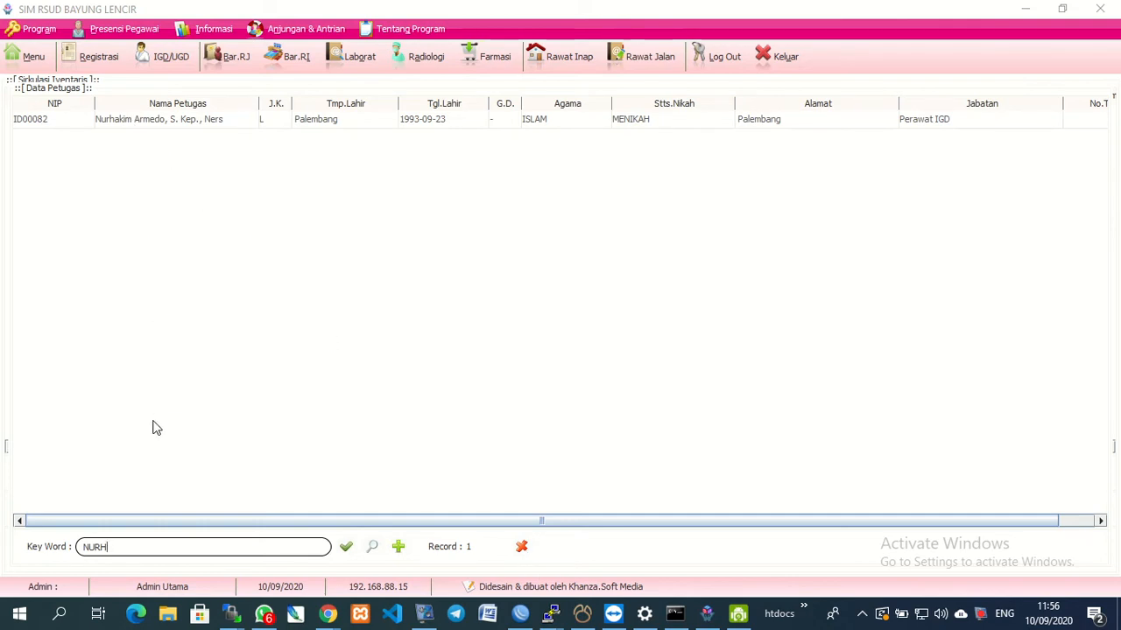
key("BackSpace")
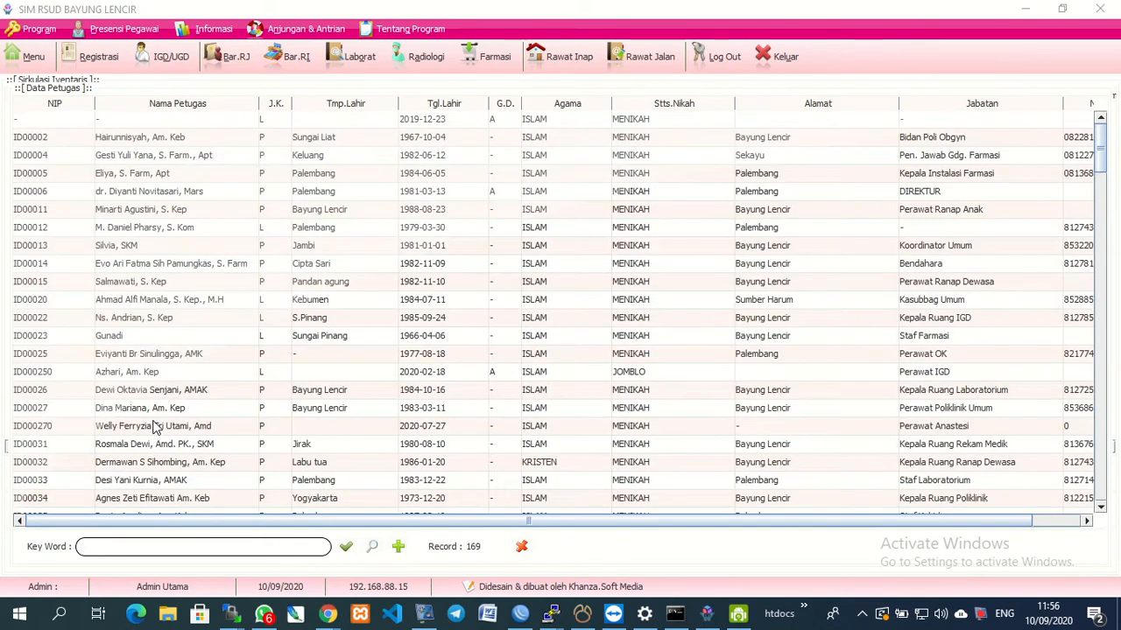
left_click(145, 140)
Assign the loan officer and try saving the modem loan; each save is refused with 'Barang Dipinjam'.
double_click(146, 143)
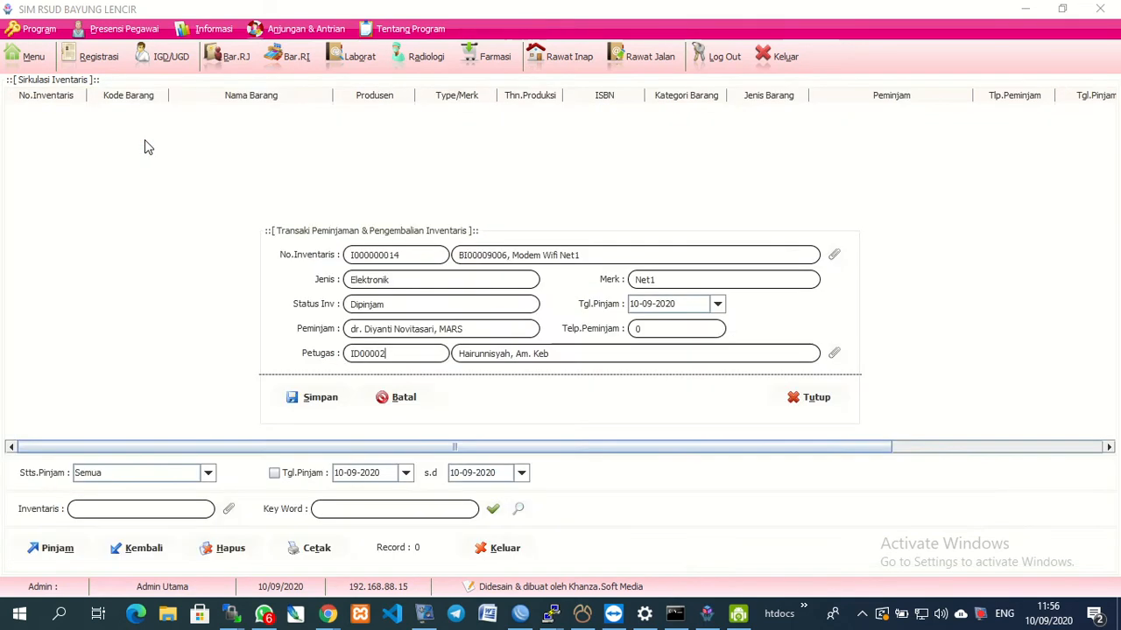
left_click(315, 401)
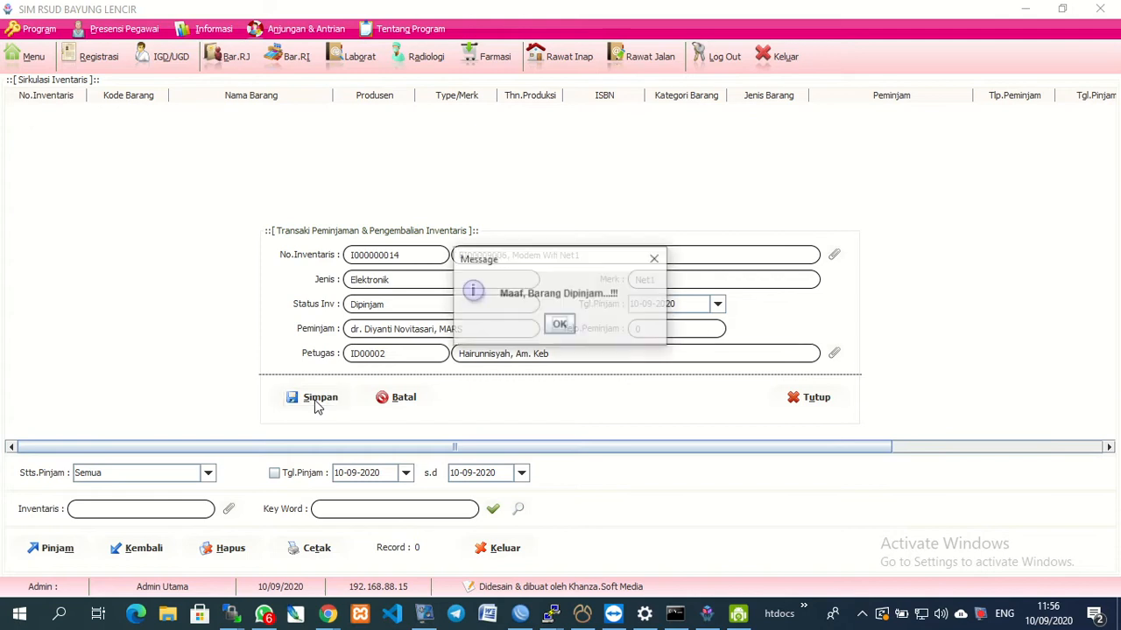
left_click(560, 323)
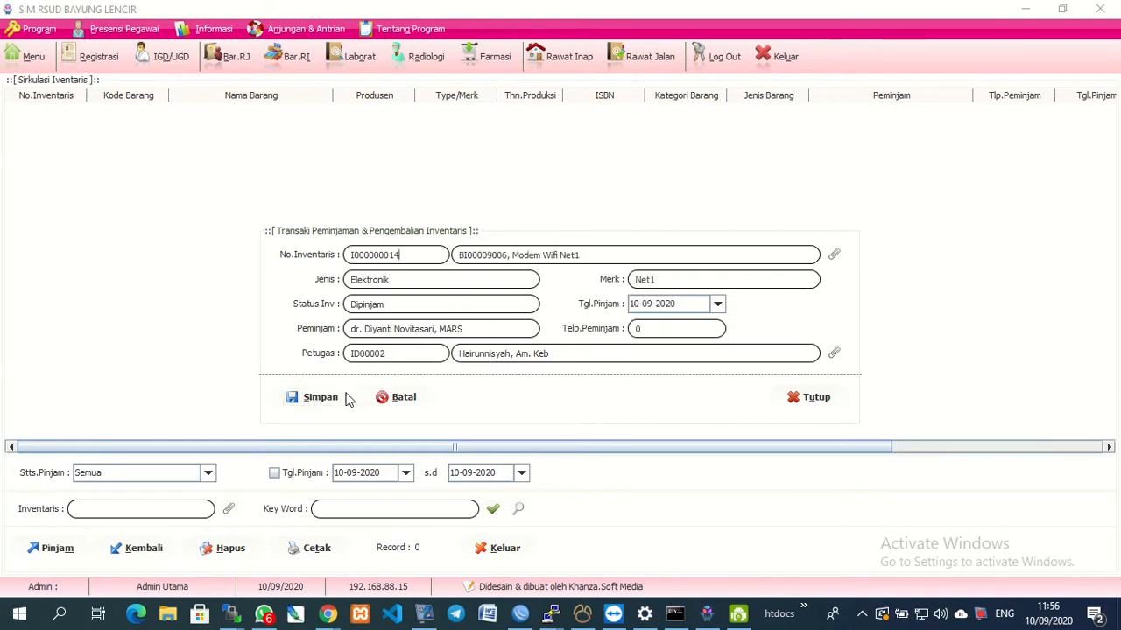
left_click(317, 408)
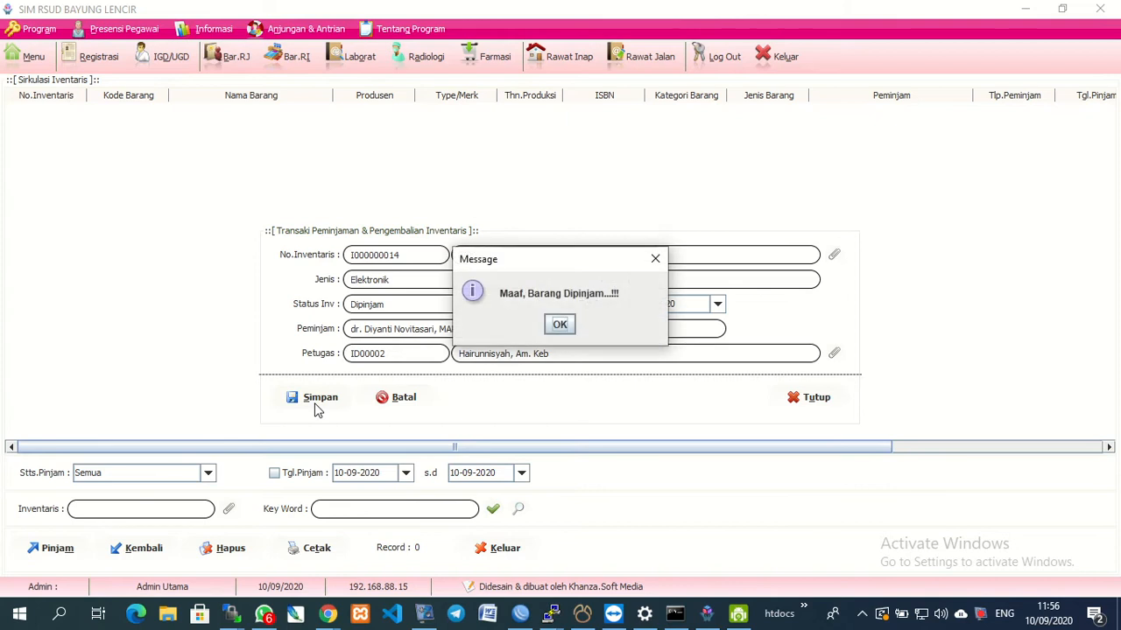
left_click(564, 325)
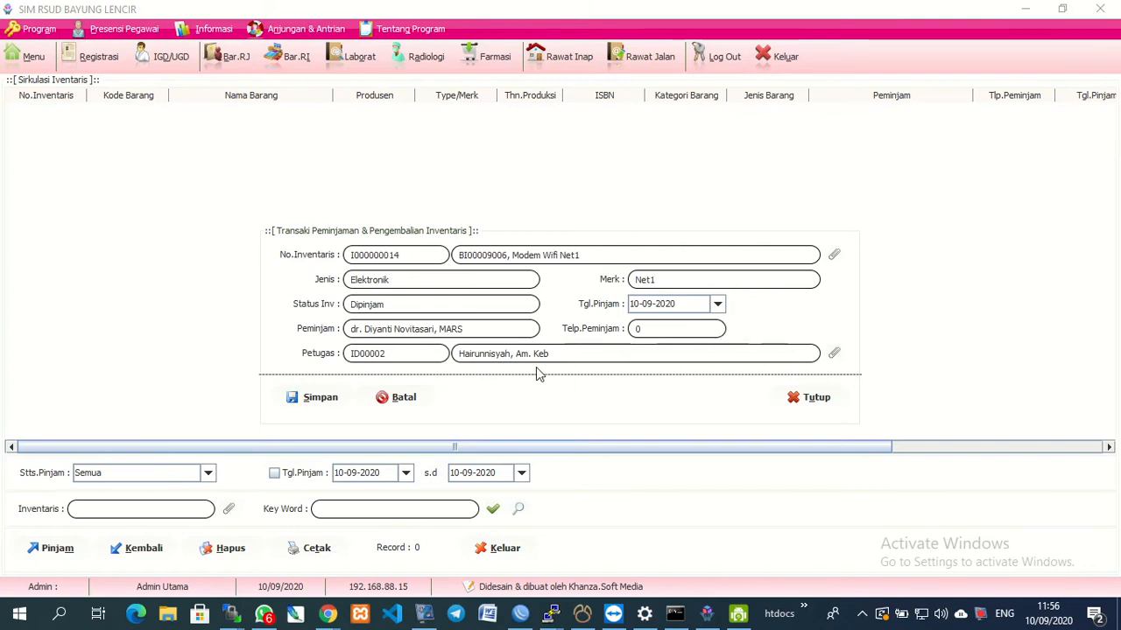
left_click(329, 408)
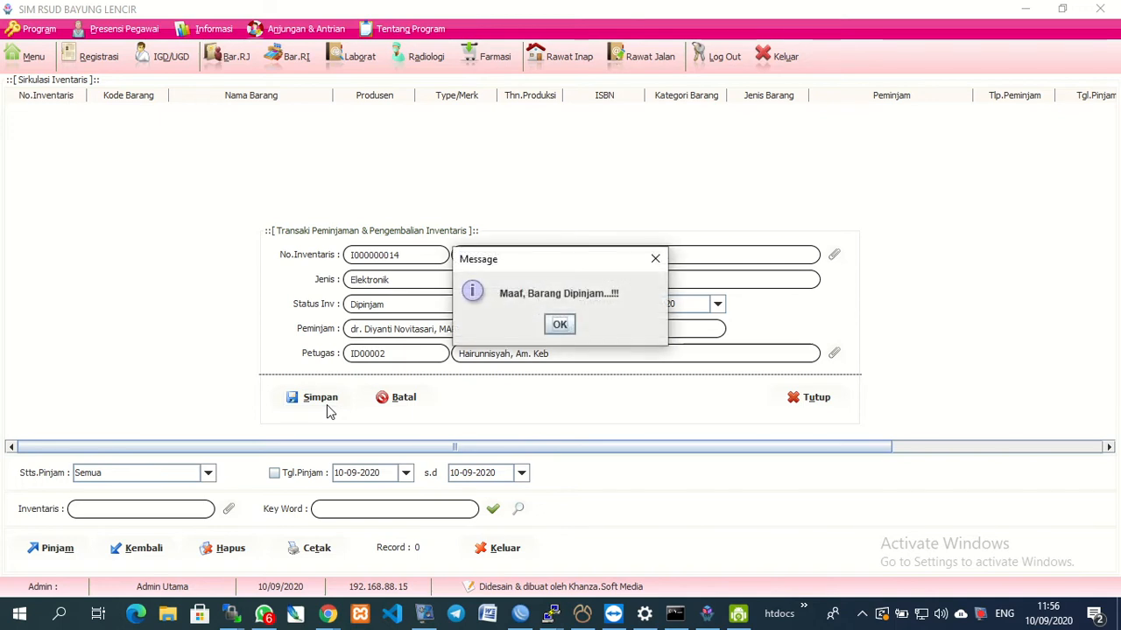
left_click(559, 325)
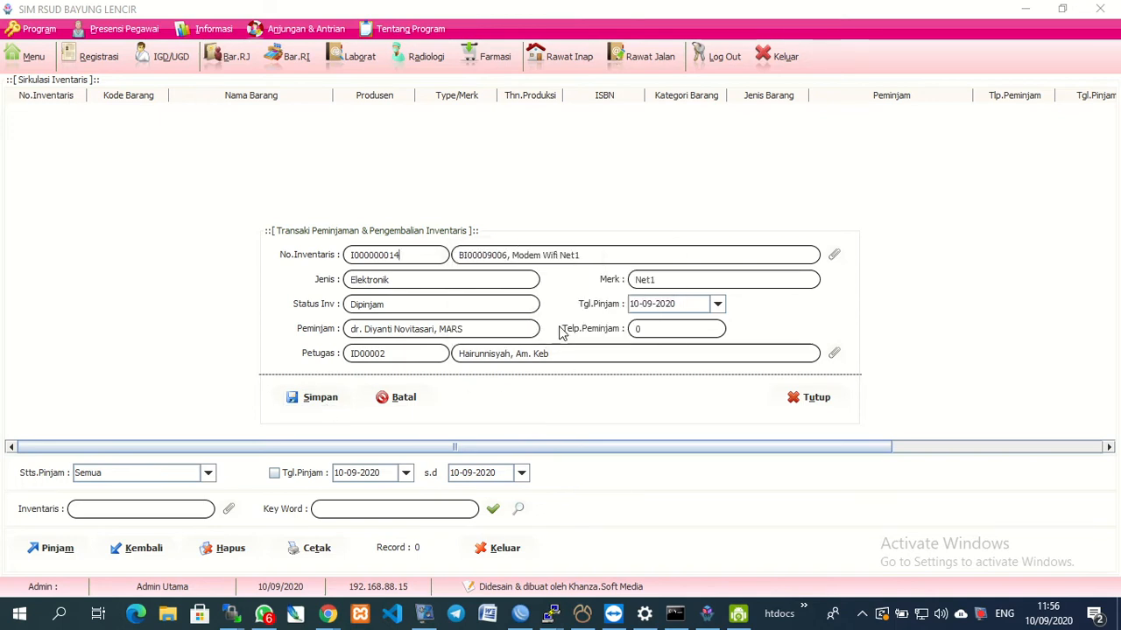
left_click(836, 255)
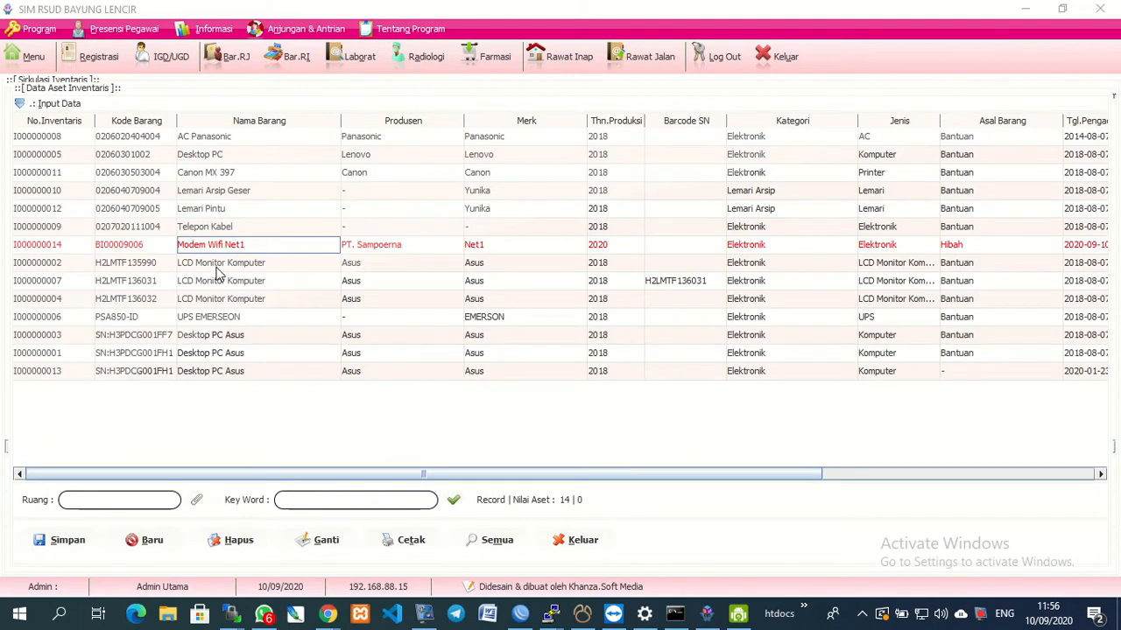
Choose the Canon MX 397 printer and save its loan record, then close the entry form.
double_click(231, 181)
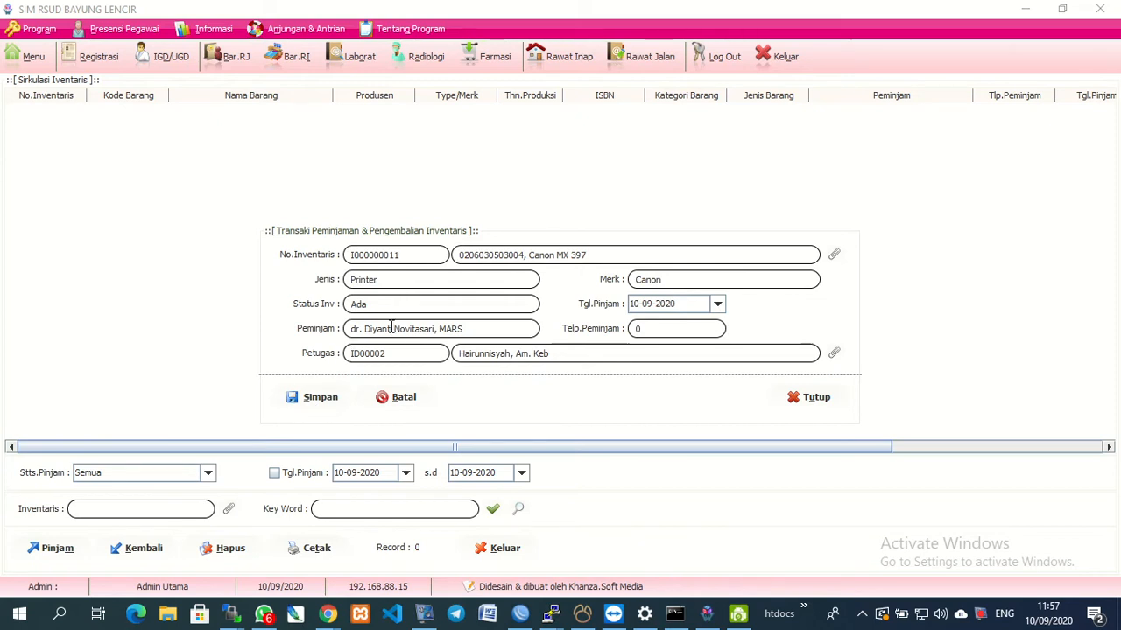
left_click(316, 401)
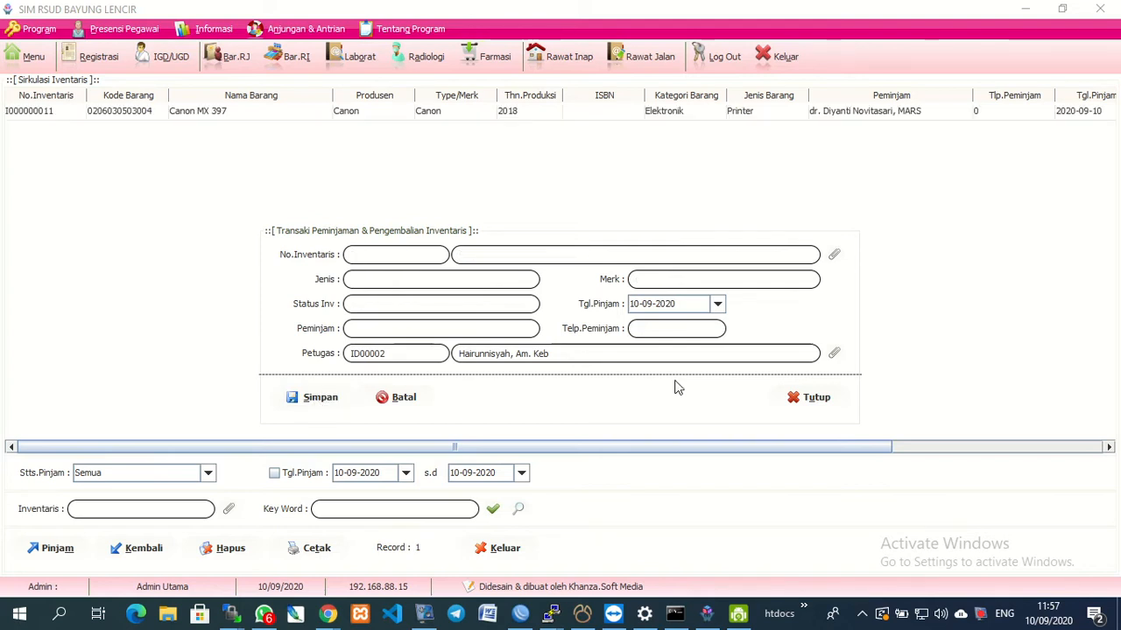
left_click(807, 403)
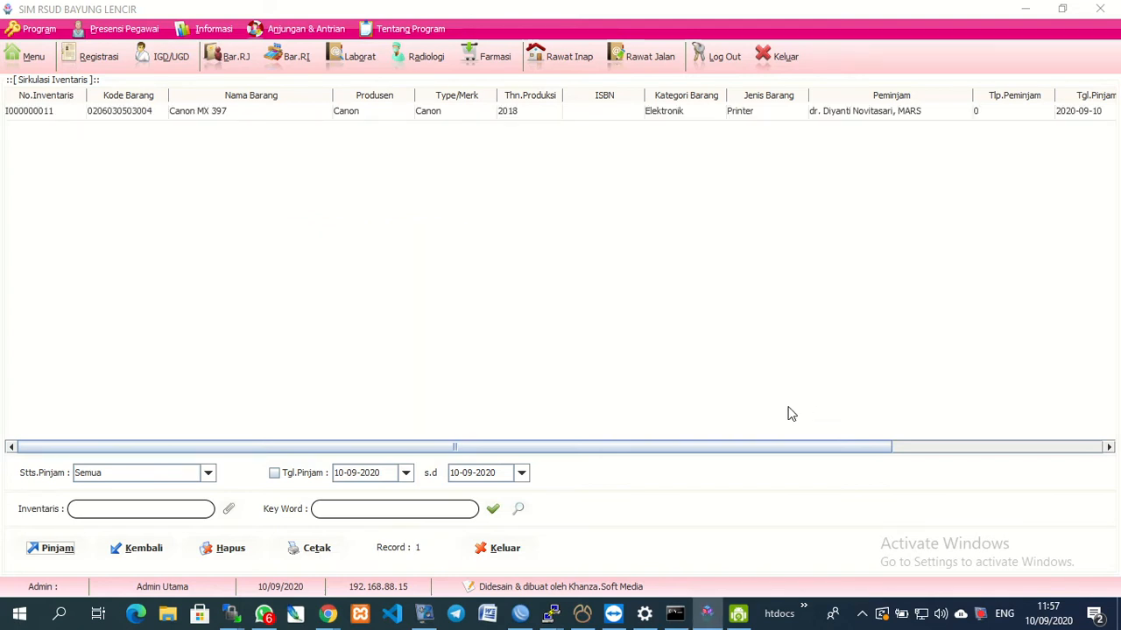
Review the saved printer loan's borrower and phone columns, then close the circulation window.
left_click_drag(433, 444, 147, 452)
left_click(667, 116)
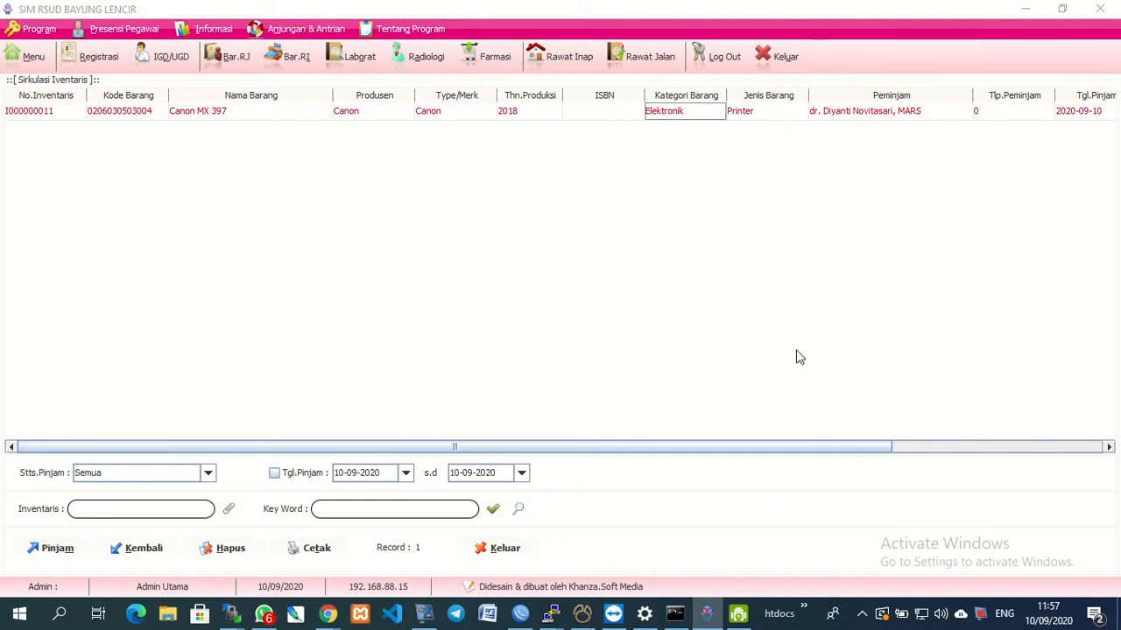
left_click_drag(686, 453, 938, 454)
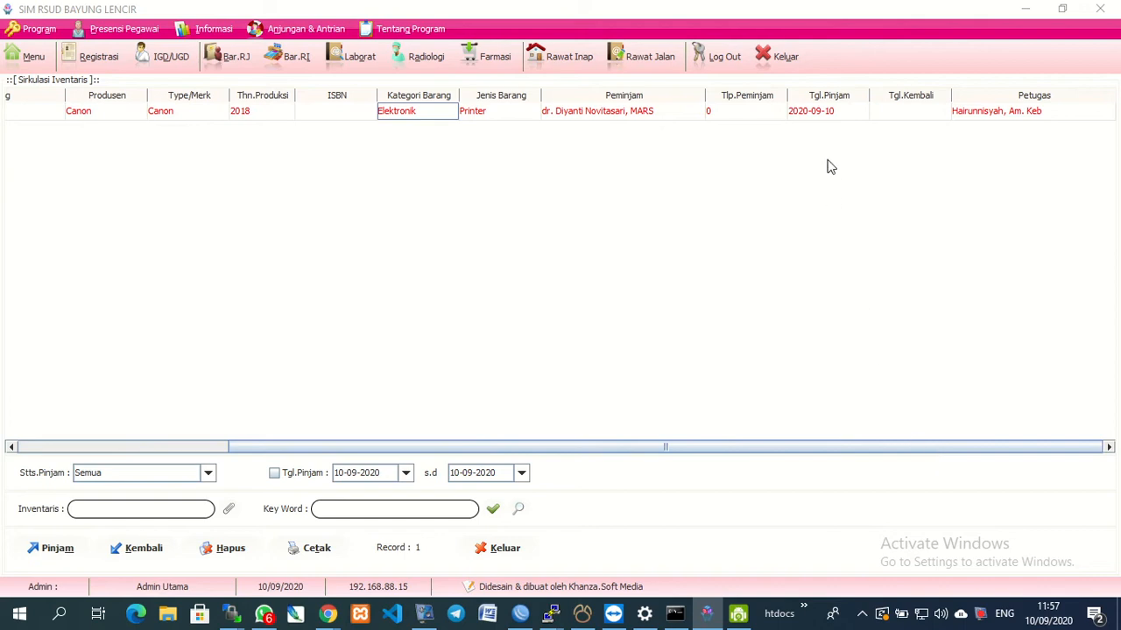
left_click(588, 117)
left_click(733, 115)
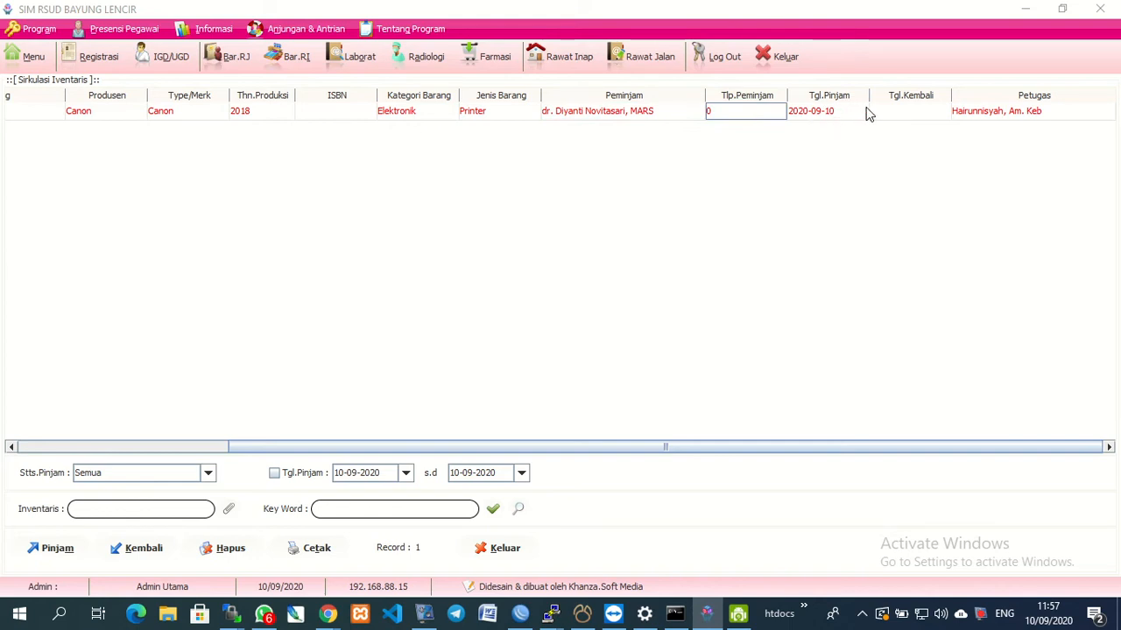
left_click_drag(496, 447, 223, 410)
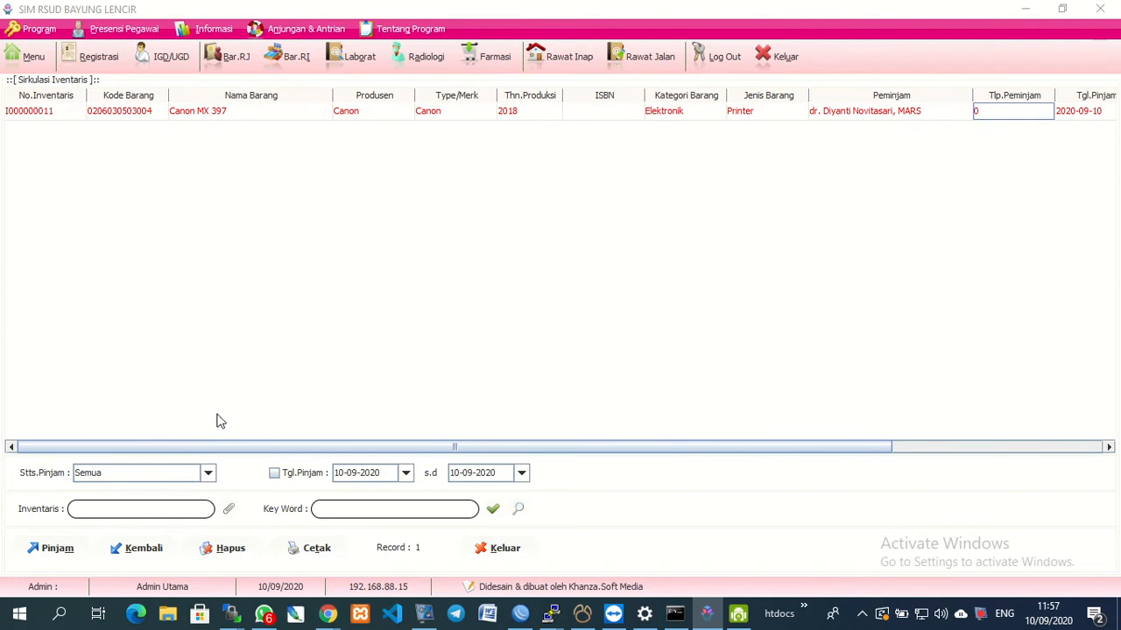
left_click(517, 551)
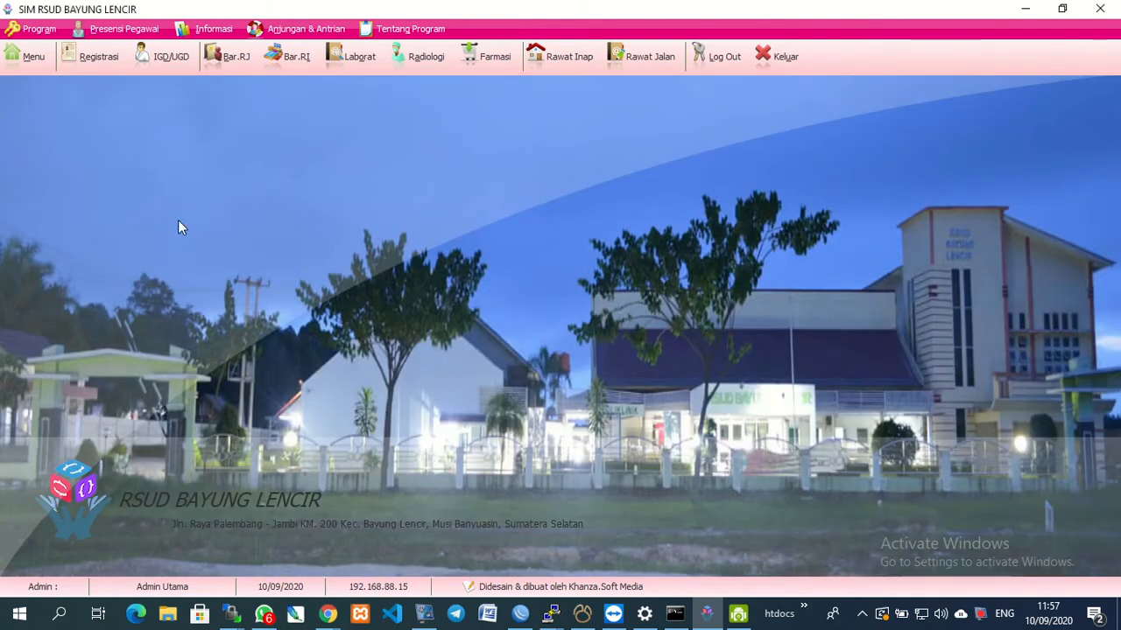
Open the inventory asset data list and load the Modem Wifi Net1 entry into the form.
left_click(32, 73)
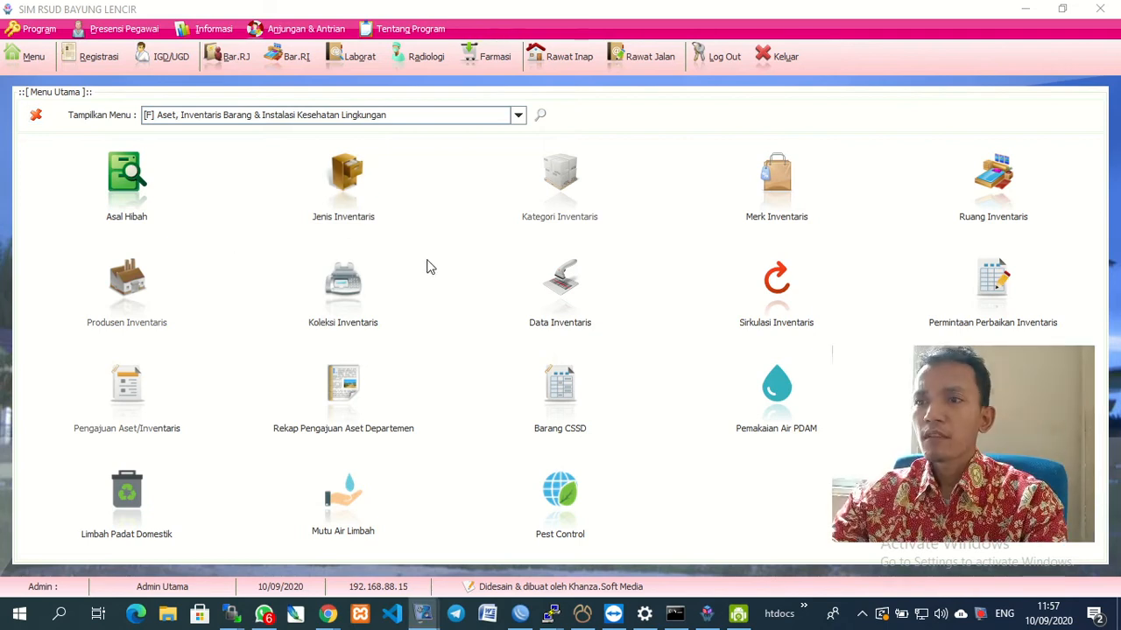
left_click(538, 302)
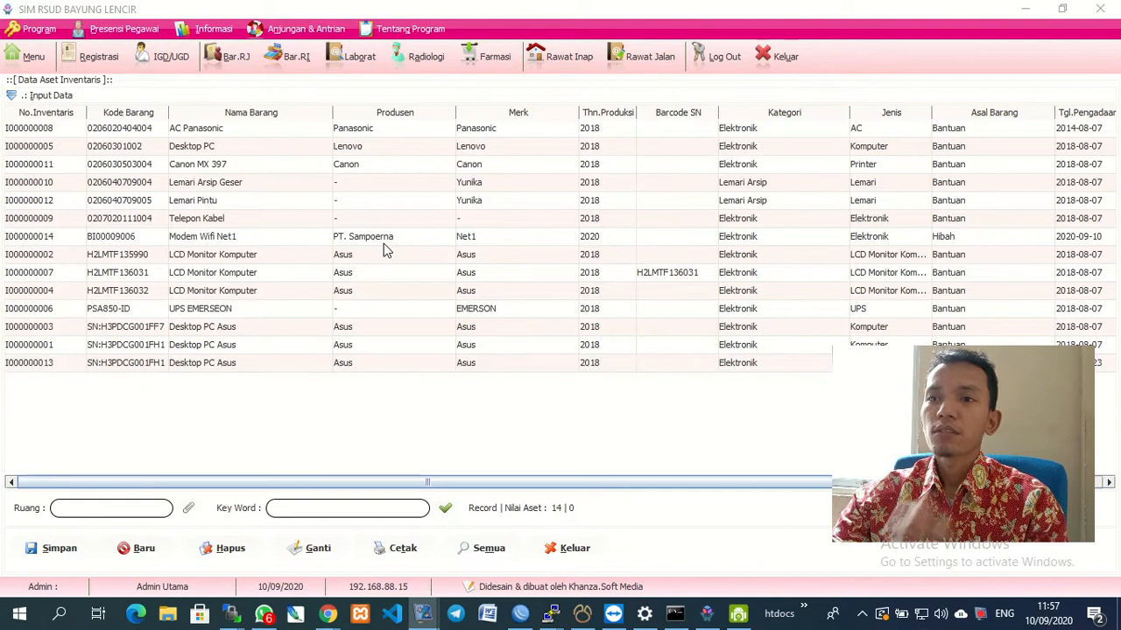
left_click(210, 243)
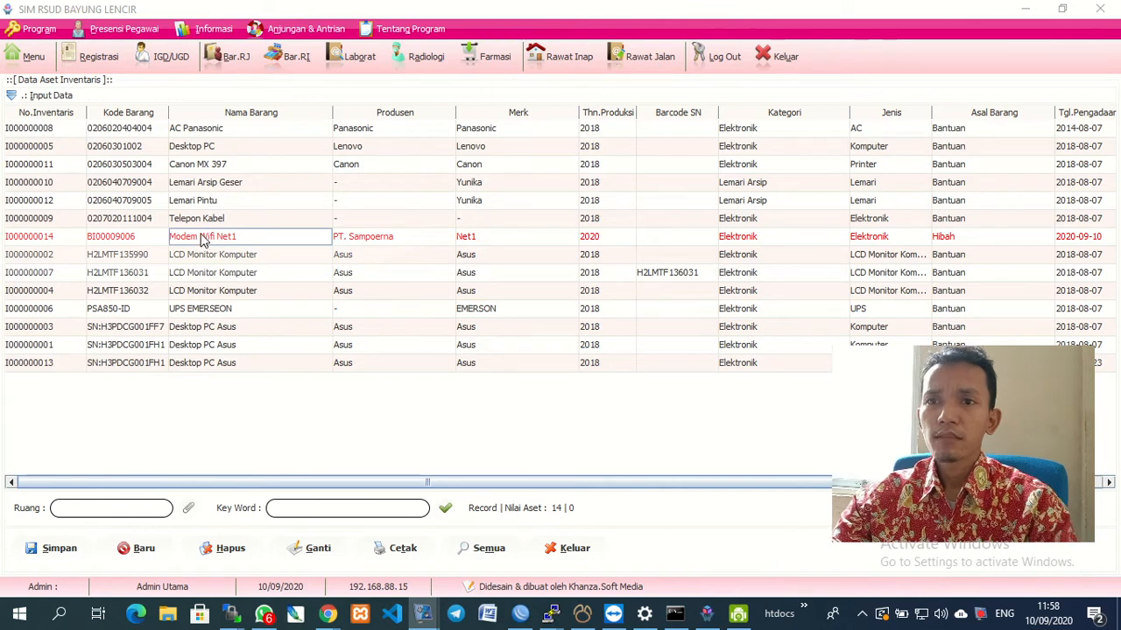
right_click(203, 236)
left_click(192, 237)
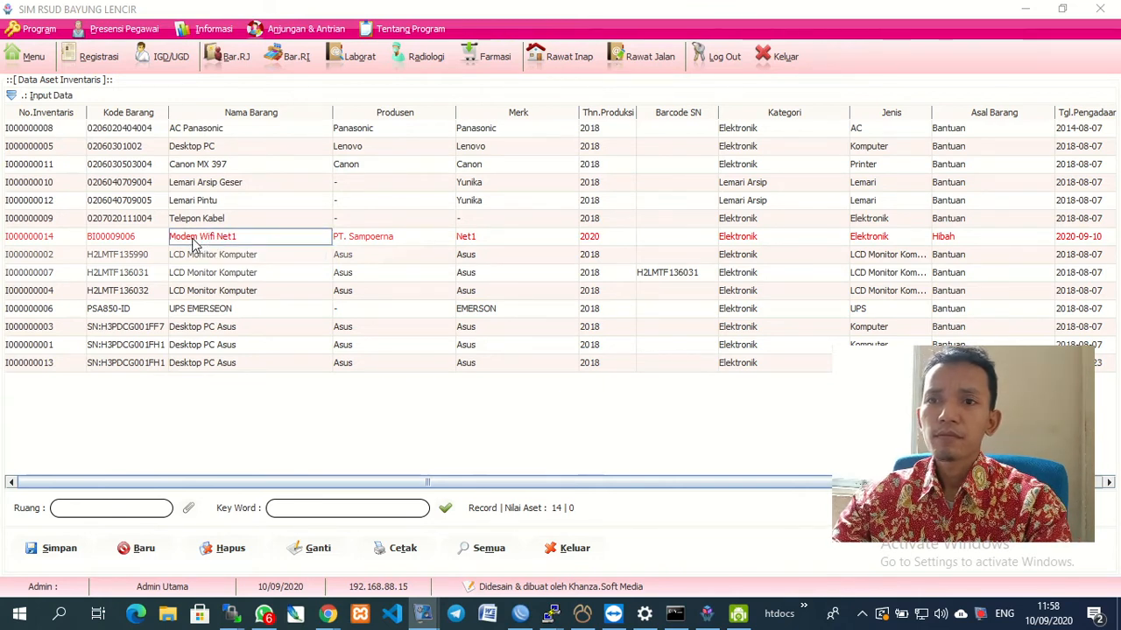
left_click(11, 95)
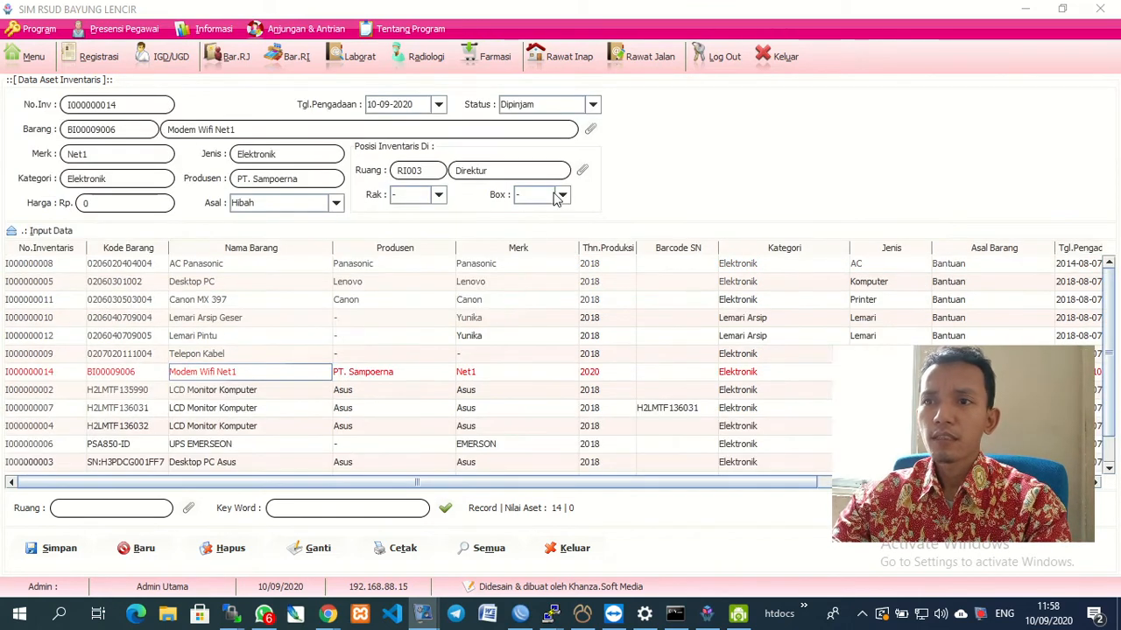
left_click(593, 105)
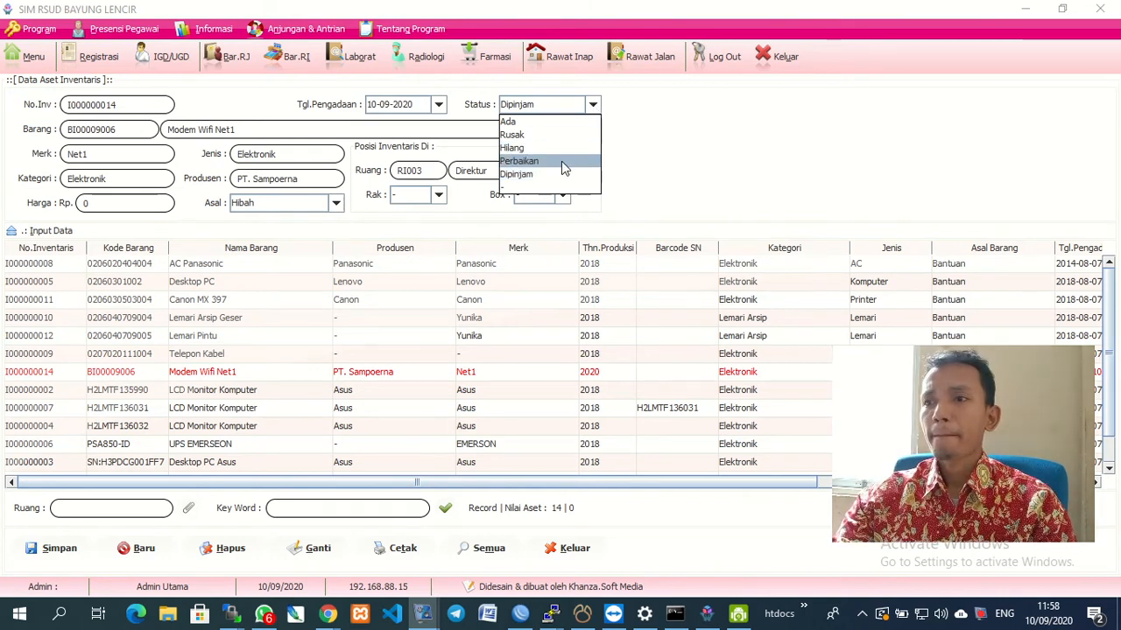
left_click(574, 341)
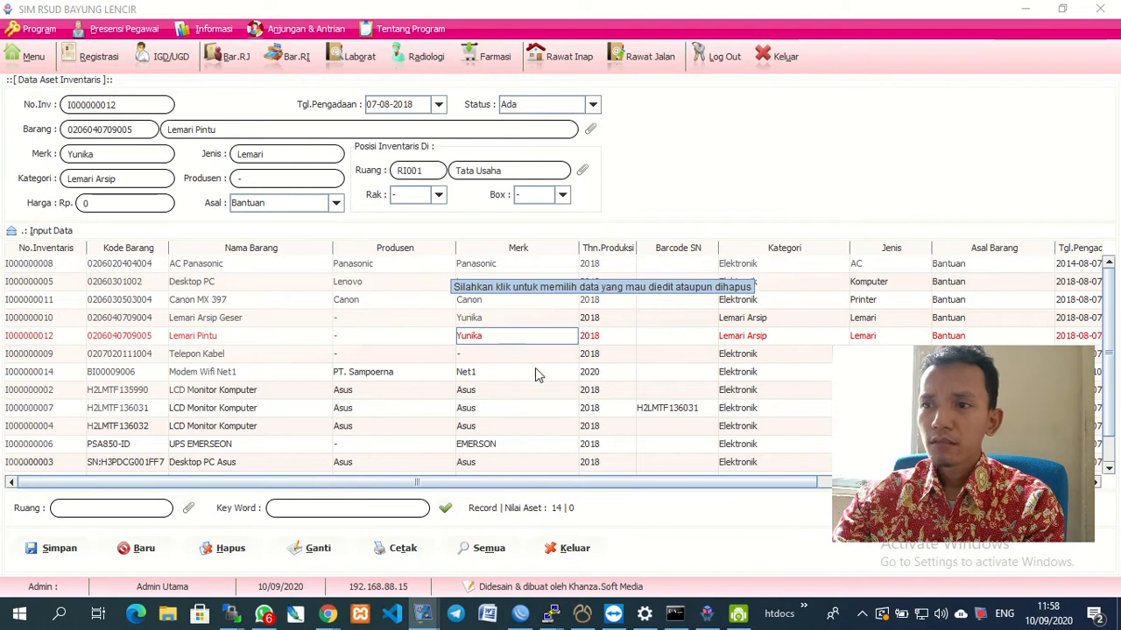
Set the modem to status Ada in Unit SIMRS, save as new, and dismiss the duplicate-number error.
left_click(221, 374)
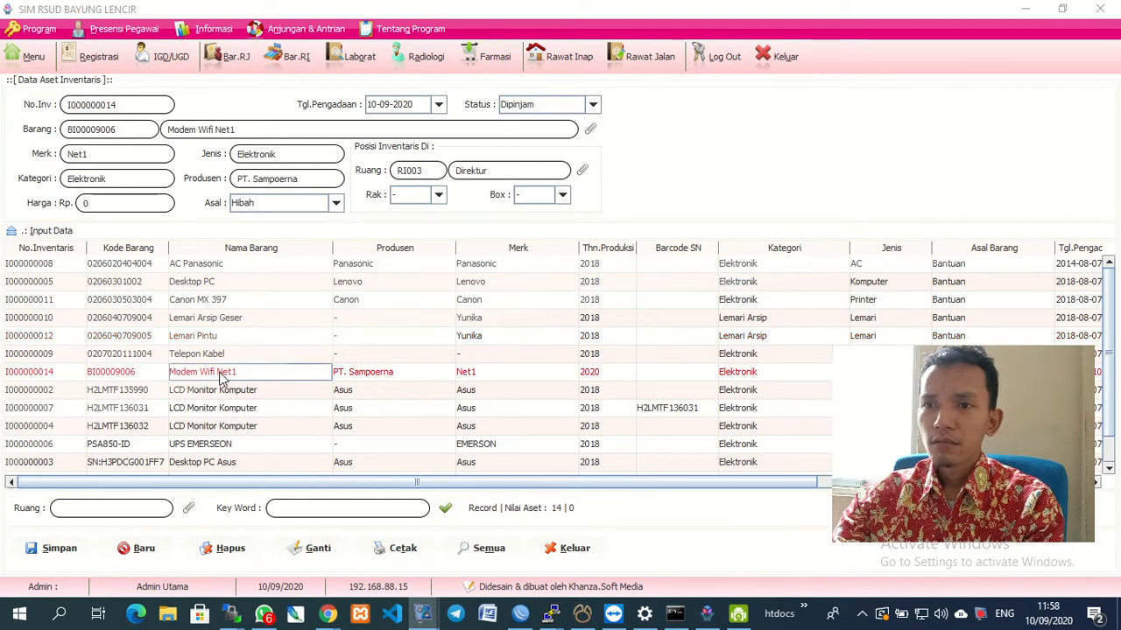
left_click(592, 105)
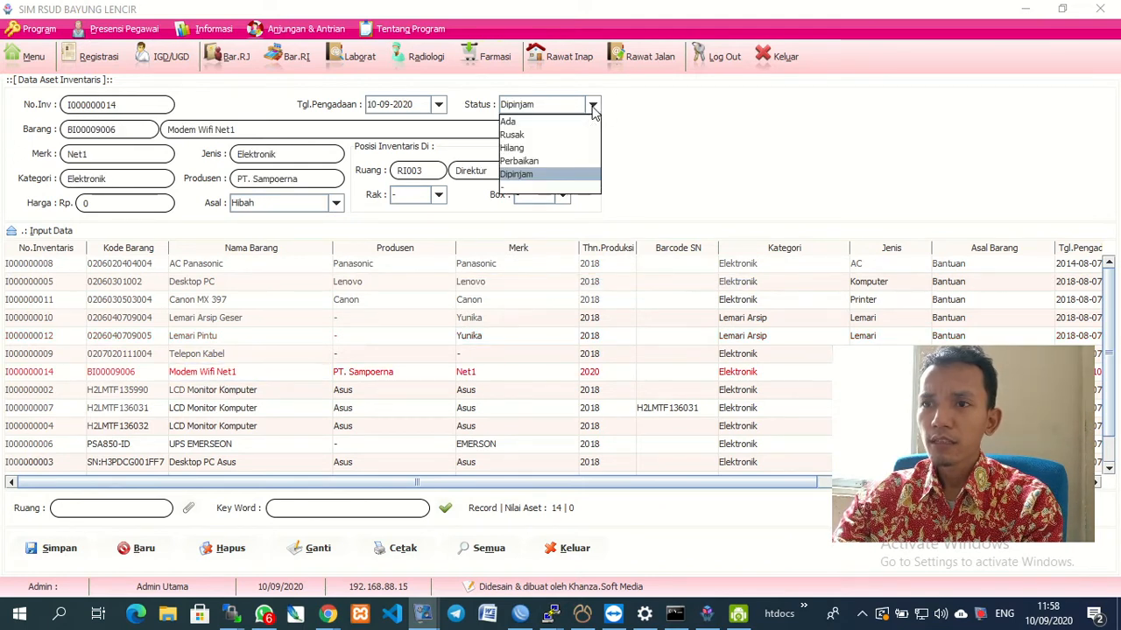
left_click(579, 126)
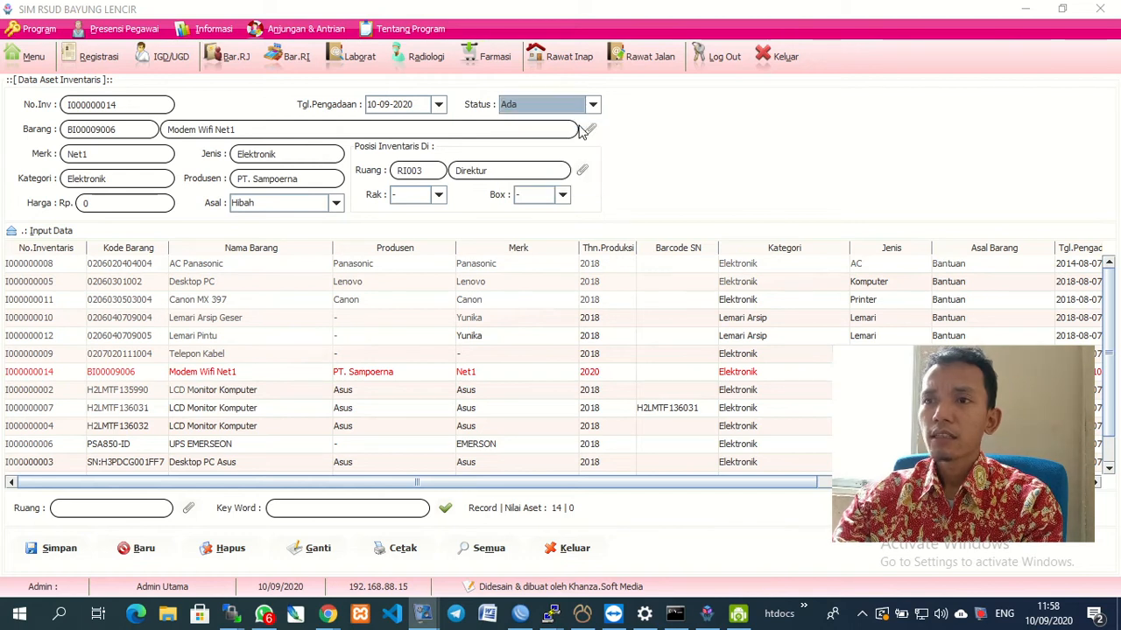
left_click(583, 171)
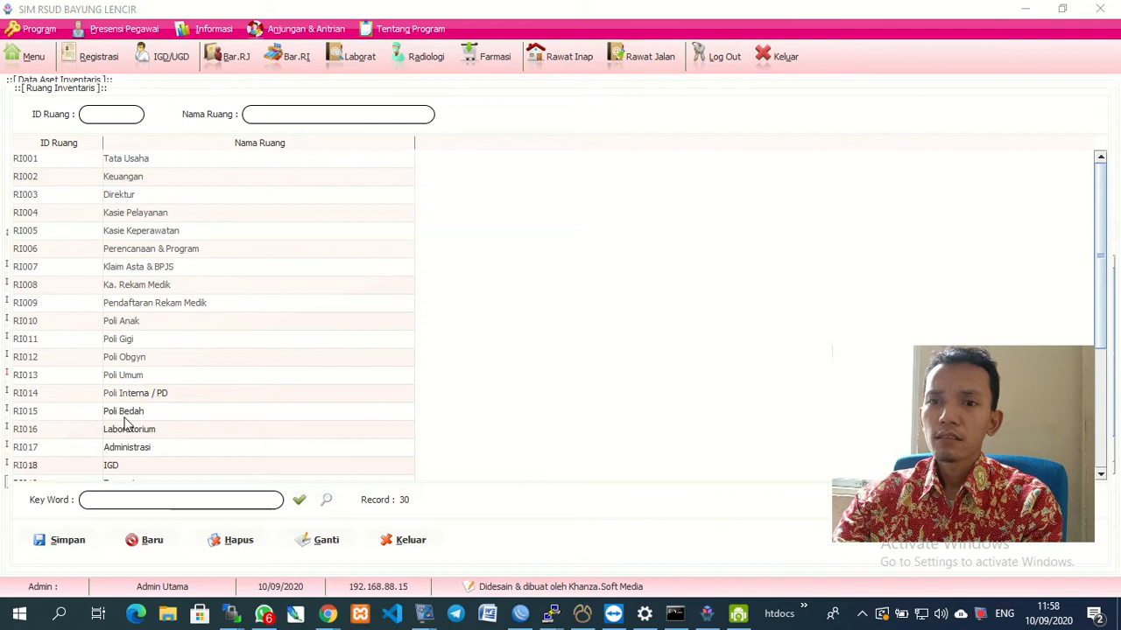
scroll(129, 425, "down", 4)
double_click(119, 474)
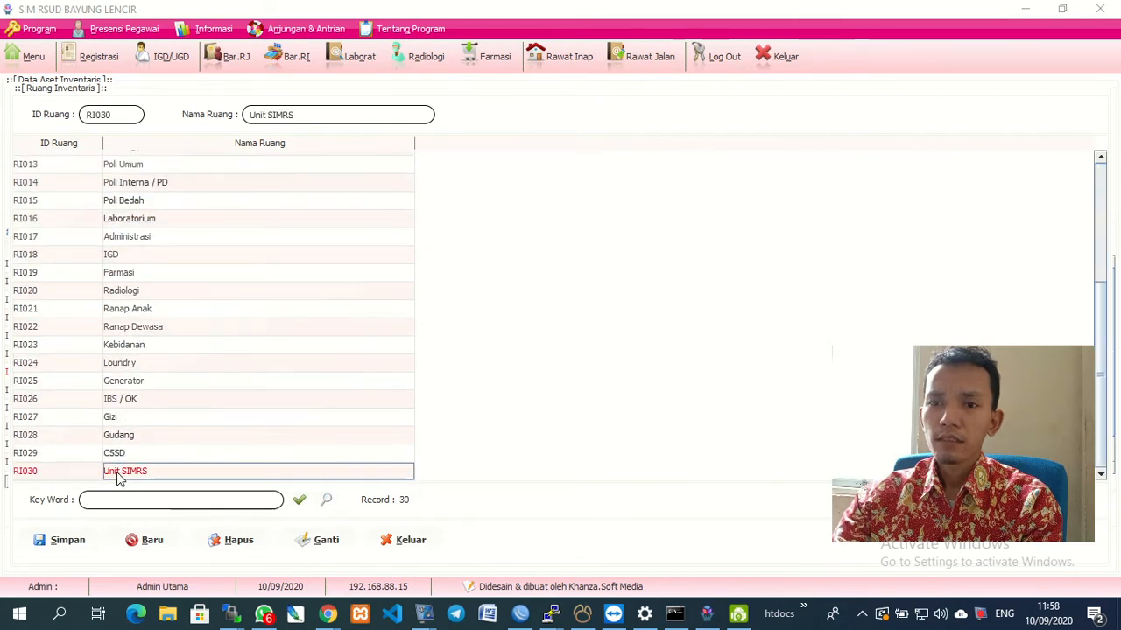
left_click(56, 550)
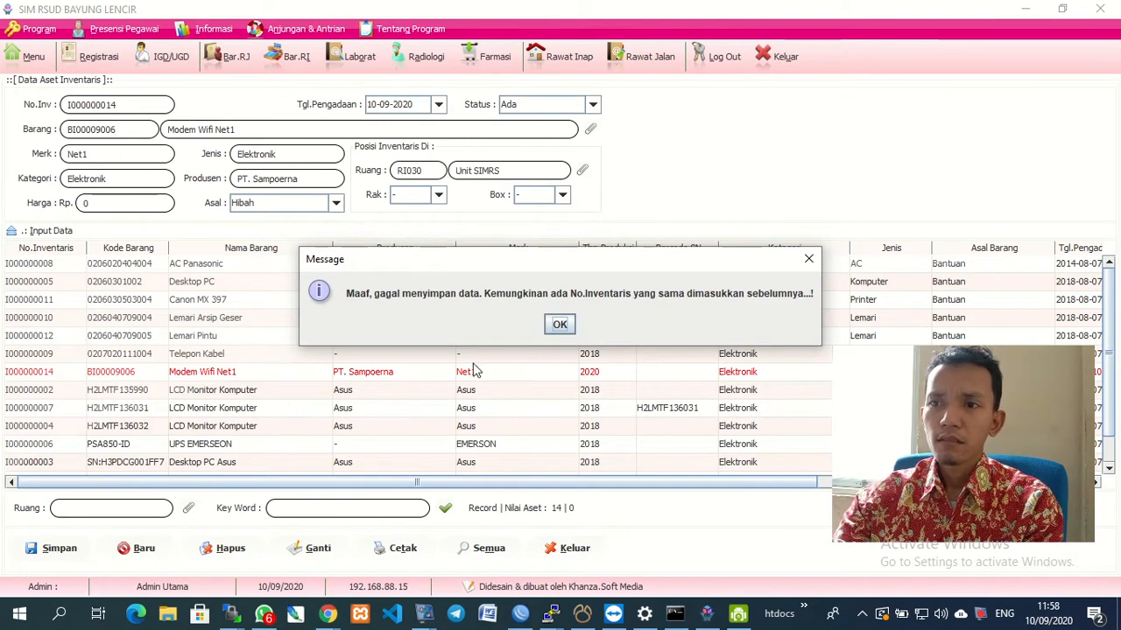
left_click(560, 325)
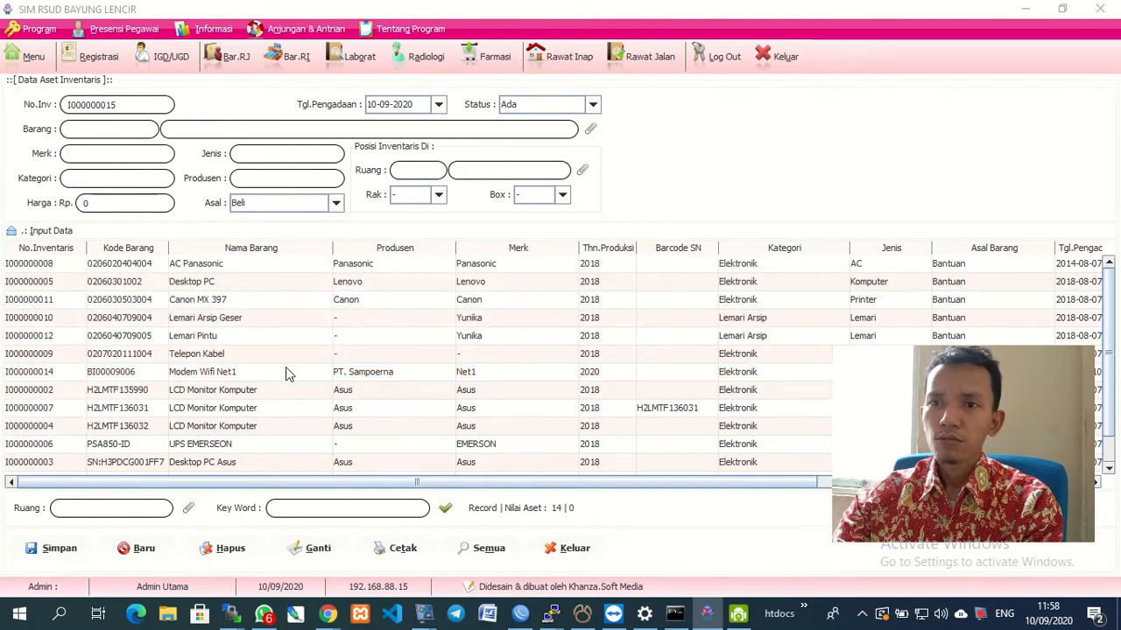
Edit Modem Wifi Net1 to status Ada and room Unit SIMRS, save with Ganti, and close.
left_click(238, 373)
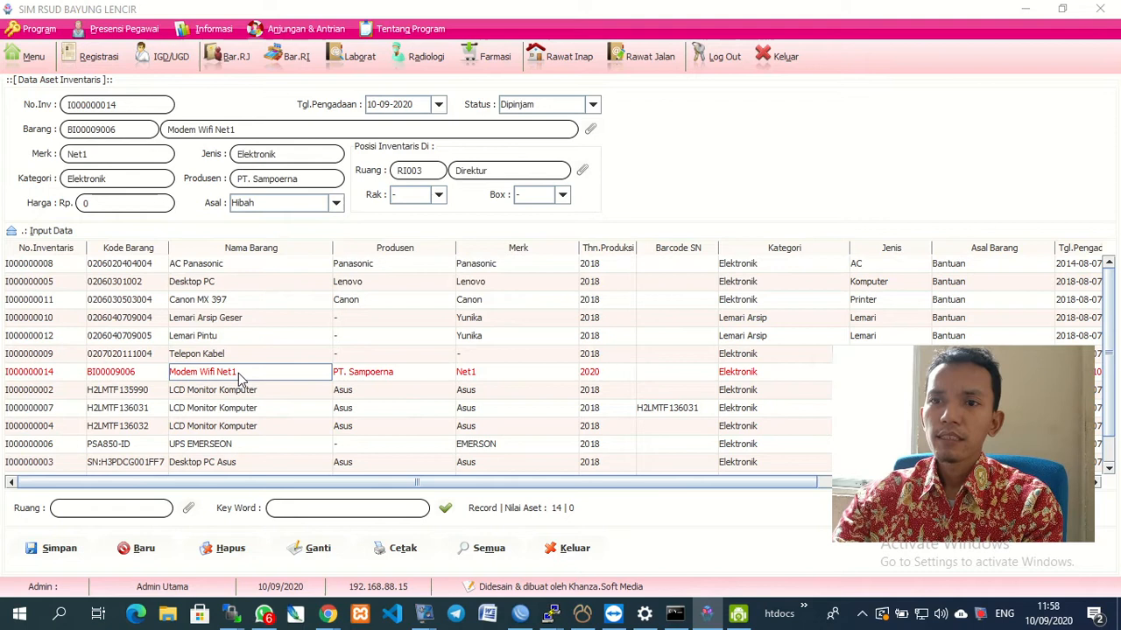
left_click(594, 104)
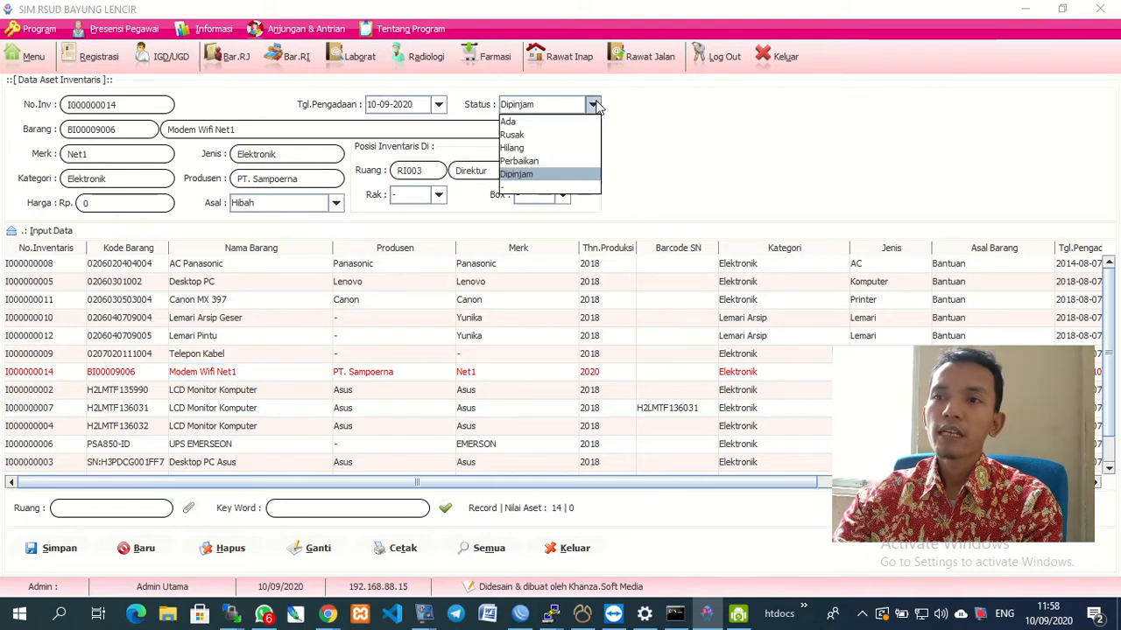
left_click(542, 123)
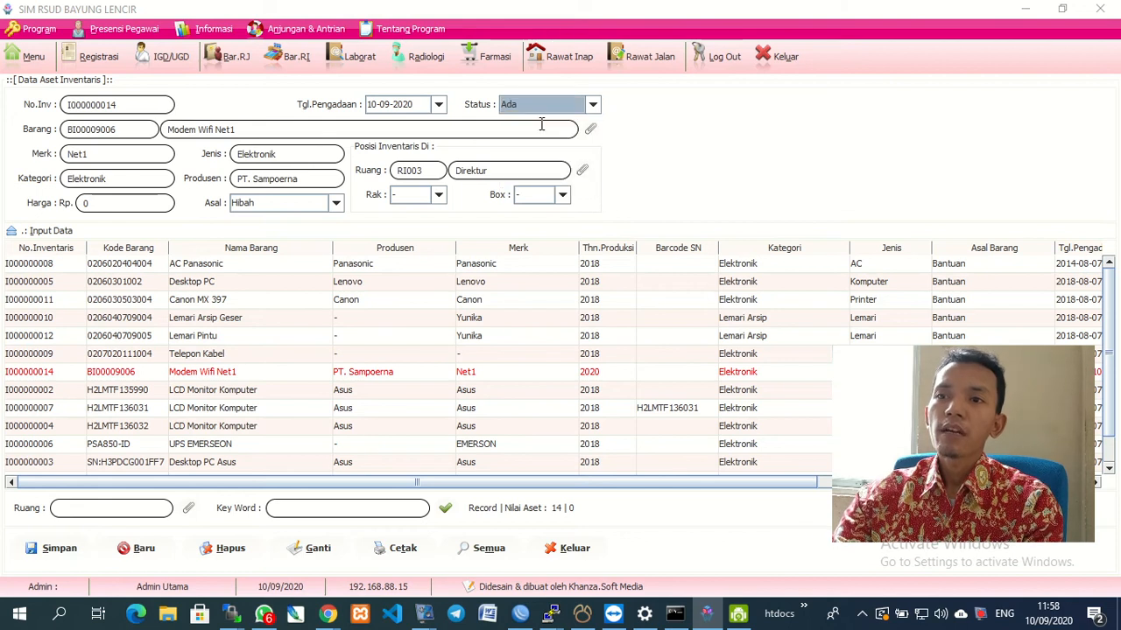
left_click(583, 171)
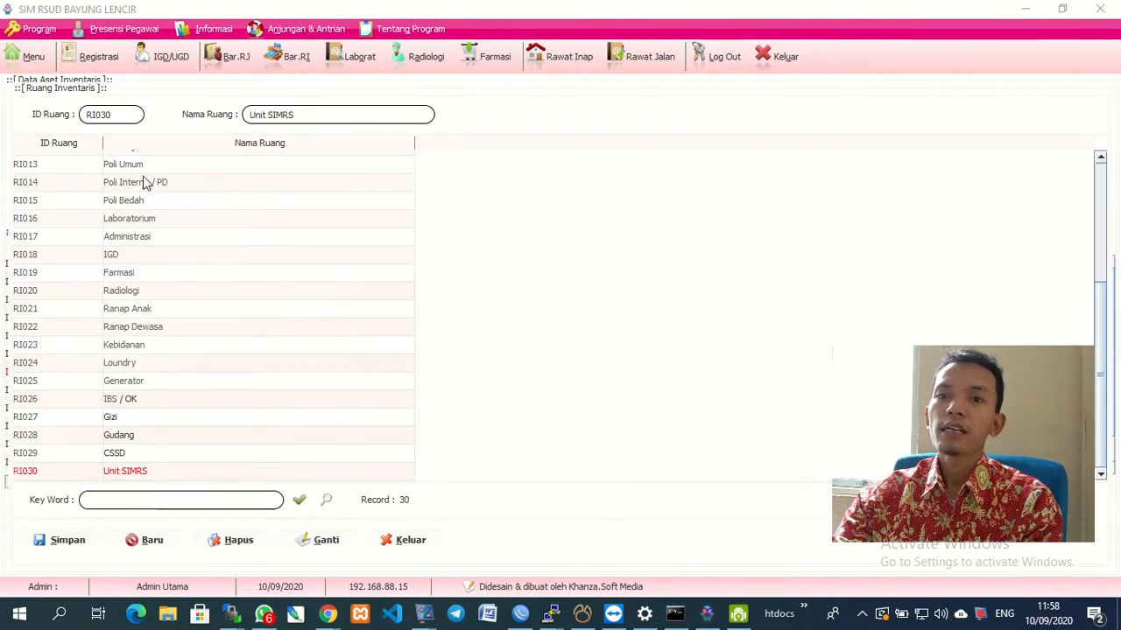
left_click(123, 478)
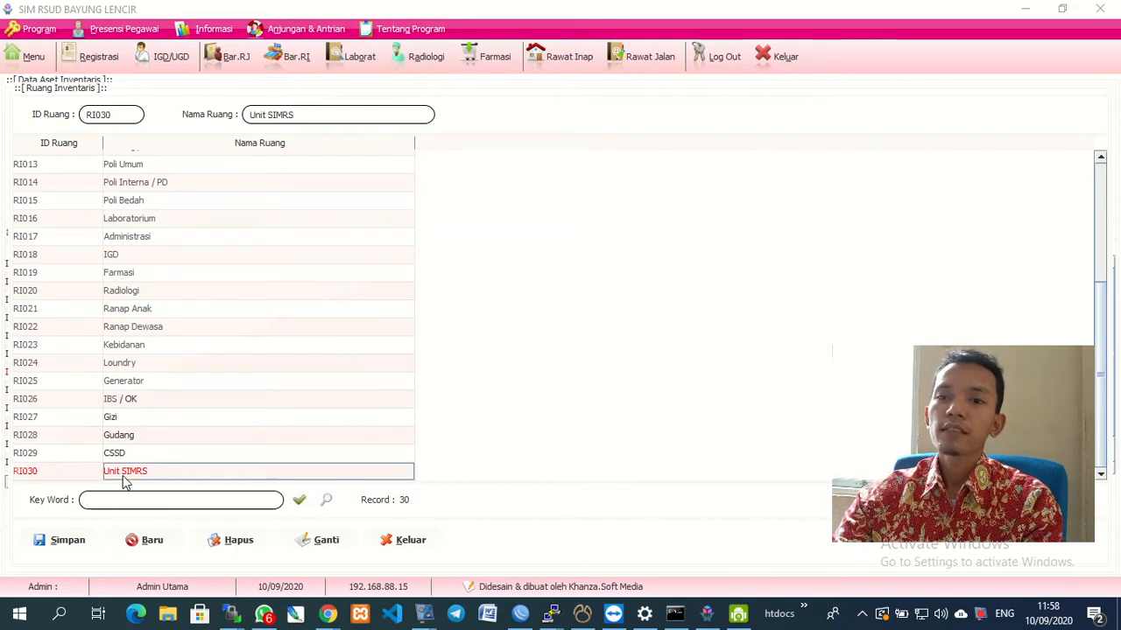
double_click(123, 478)
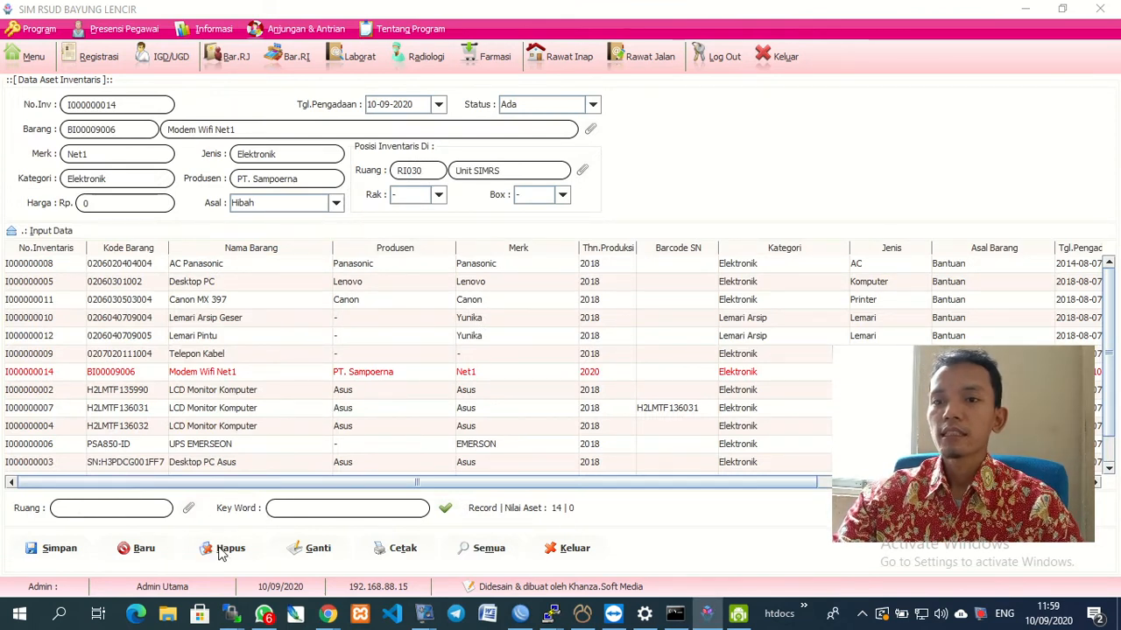
left_click(308, 551)
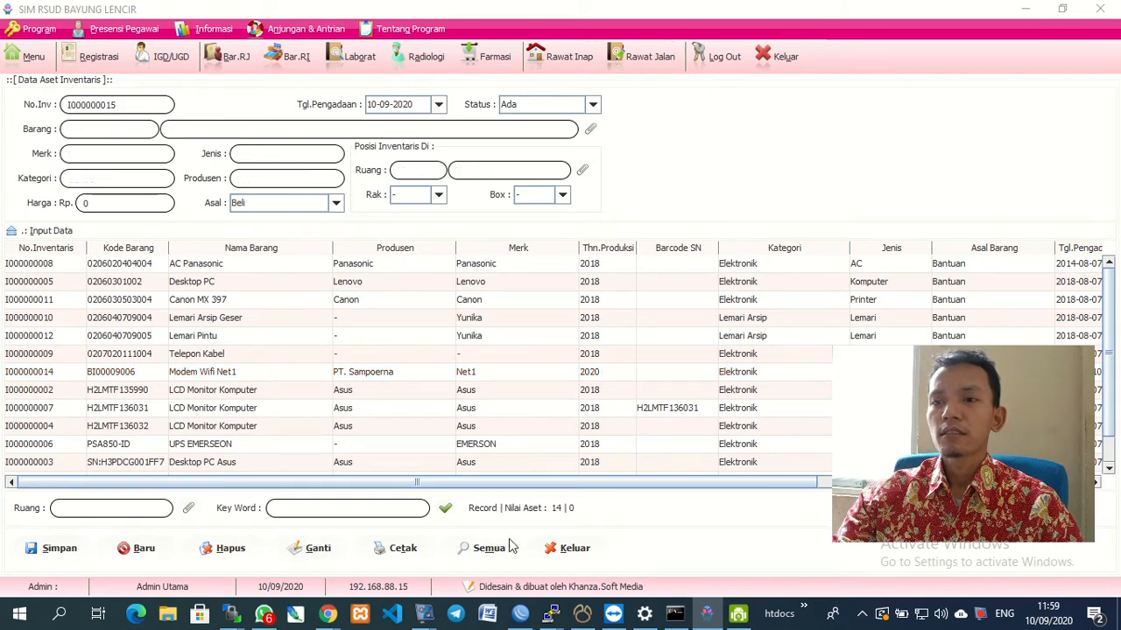
left_click(557, 553)
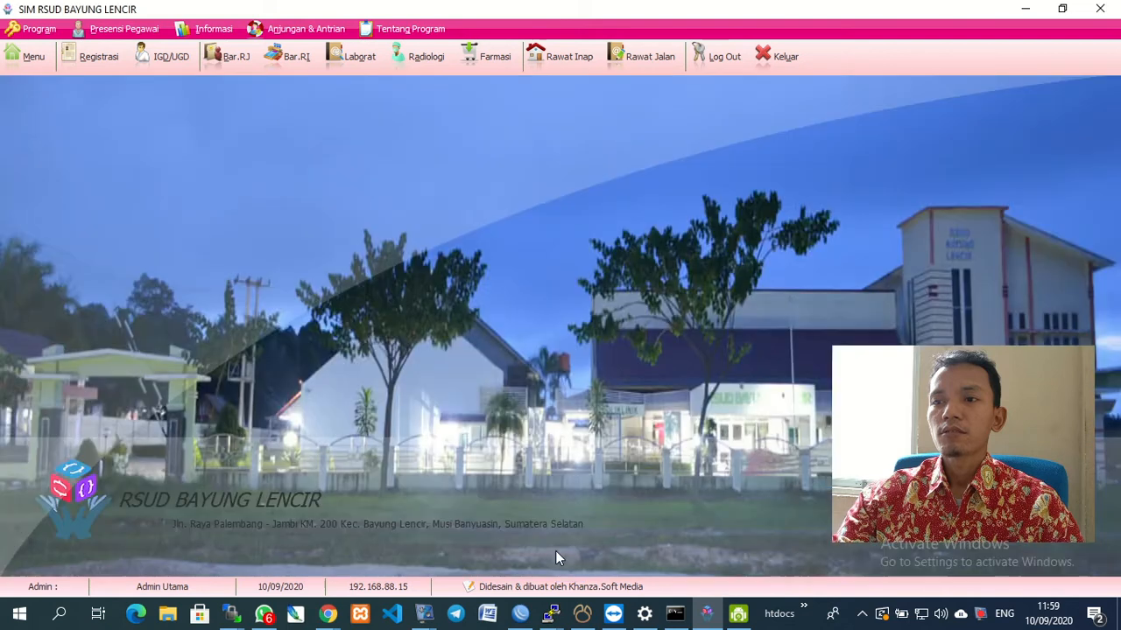
Show all loans in the inventory circulation list regardless of borrow date.
left_click(25, 56)
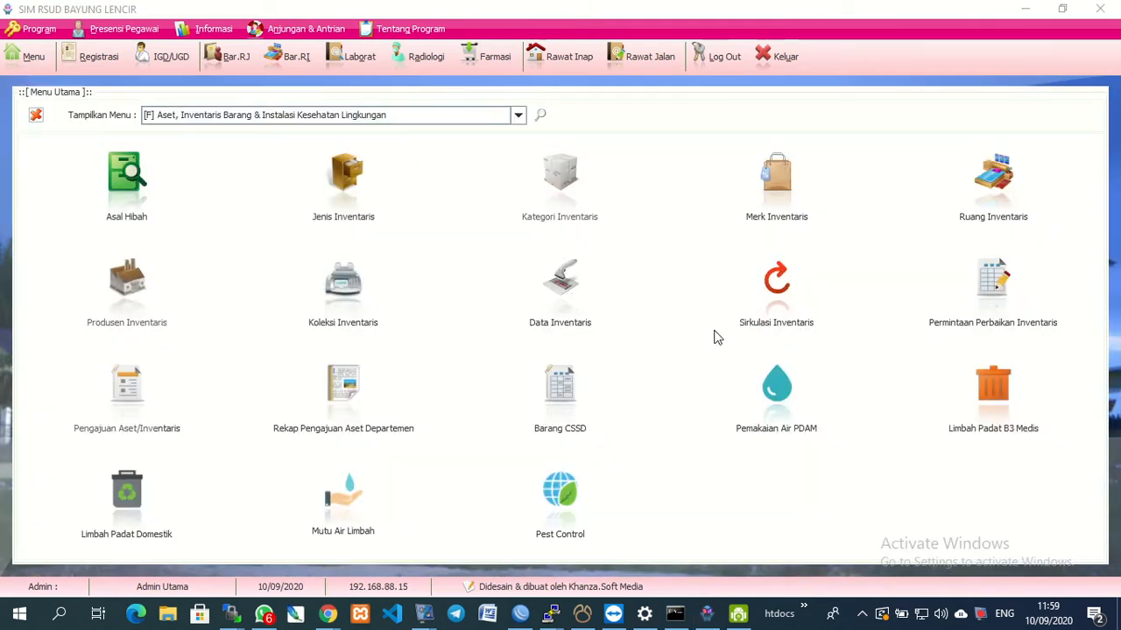
left_click(776, 321)
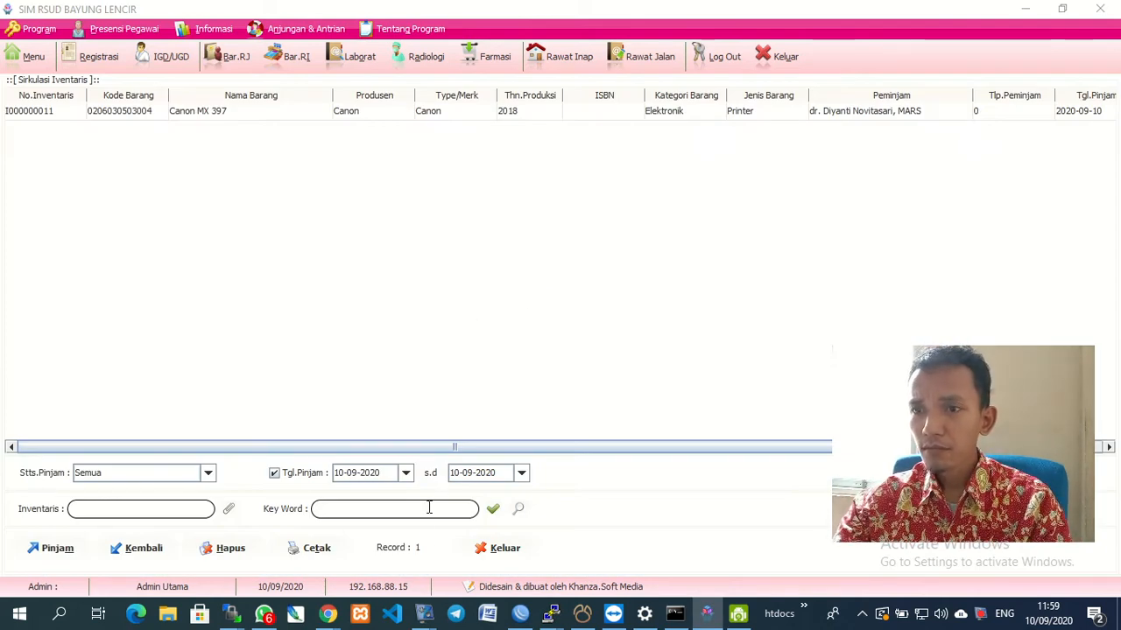
left_click(520, 513)
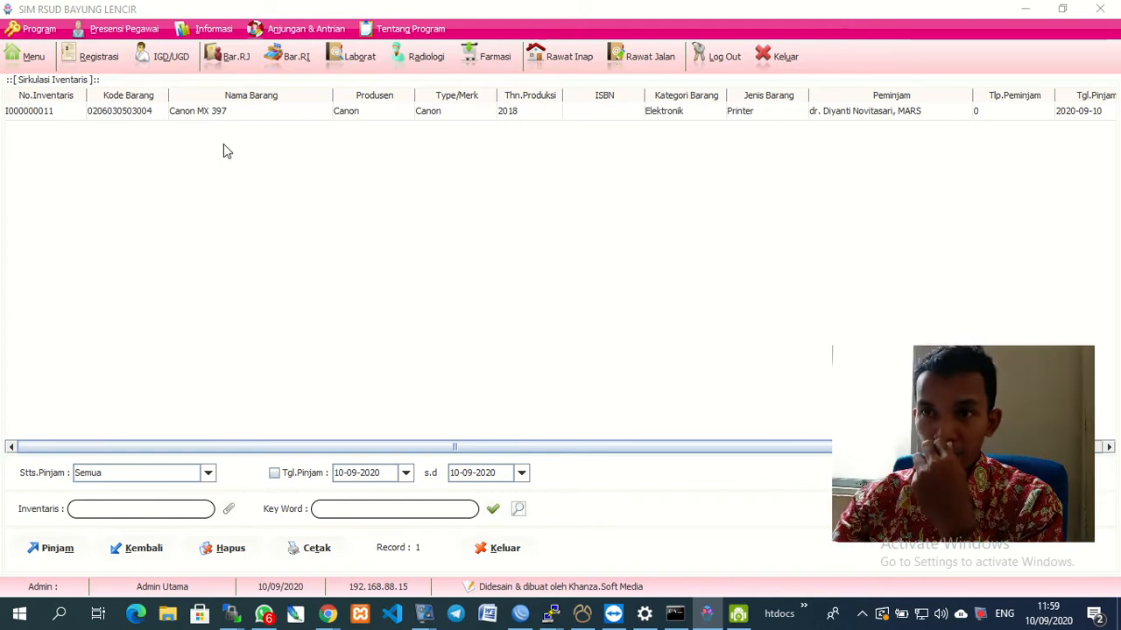
Confirm the Canon MX 397 row shows status Dipinjam in the asset data, then close it.
left_click(27, 58)
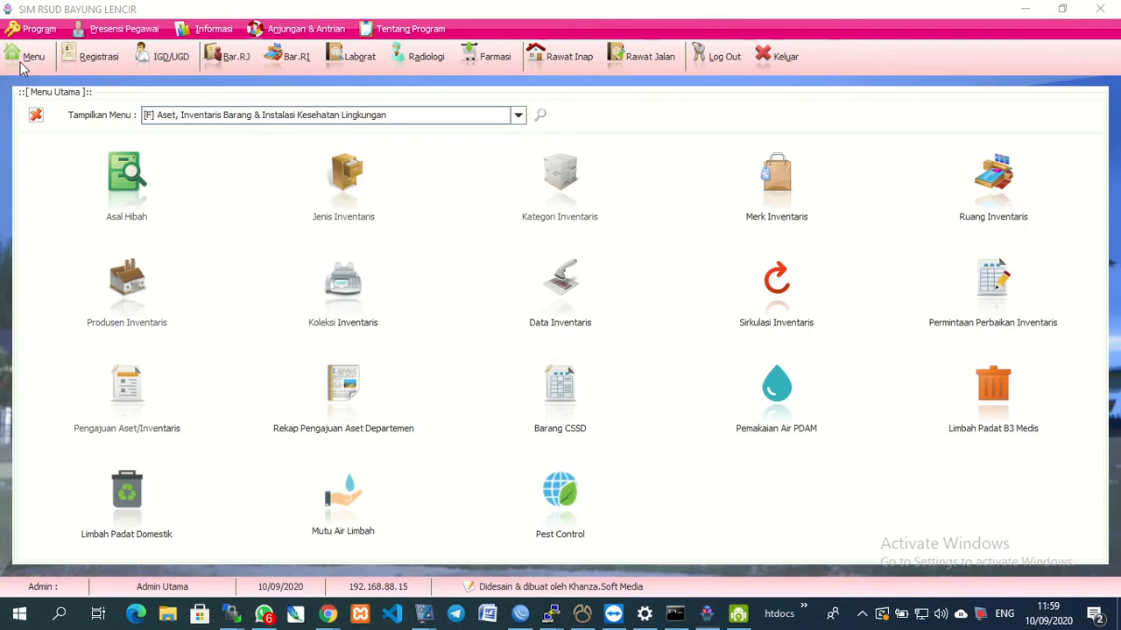
left_click(565, 302)
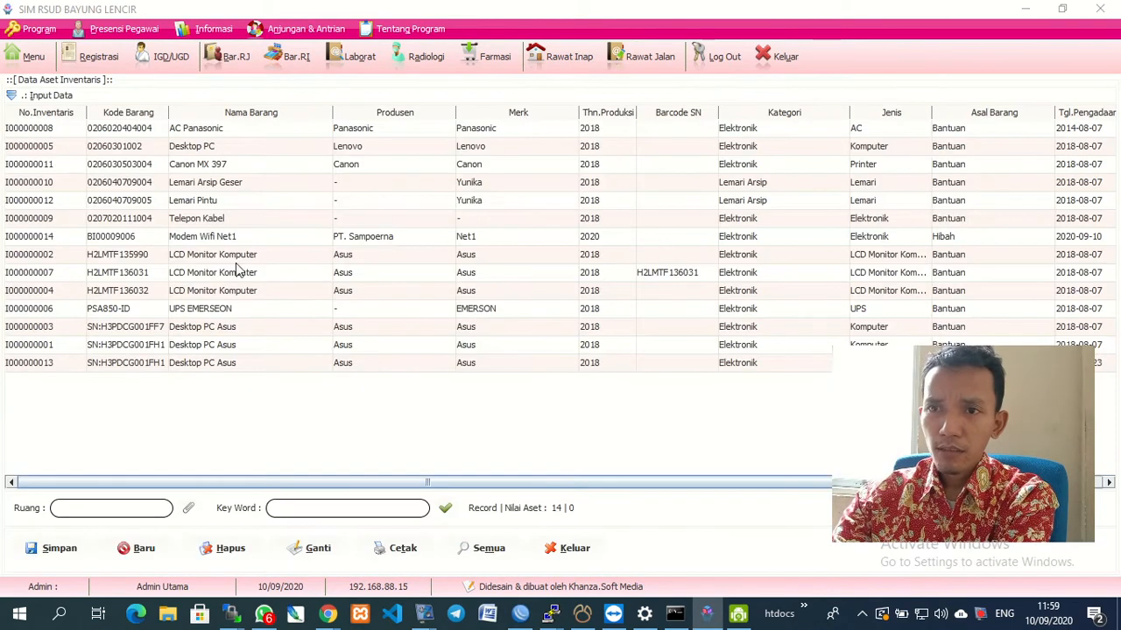
left_click(217, 168)
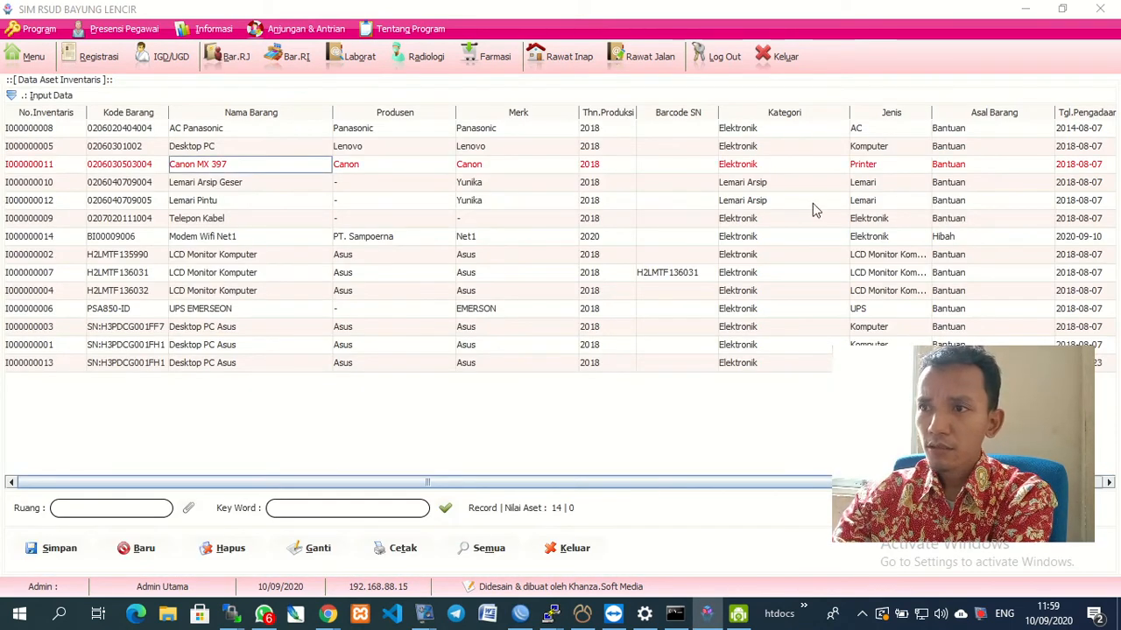
key("Right")
key("Right")
key("Right")
key("Right")
key("Right")
key("Right")
key("Right")
key("Right")
key("Right")
key("Right")
key("Right")
key("Right")
key("Right")
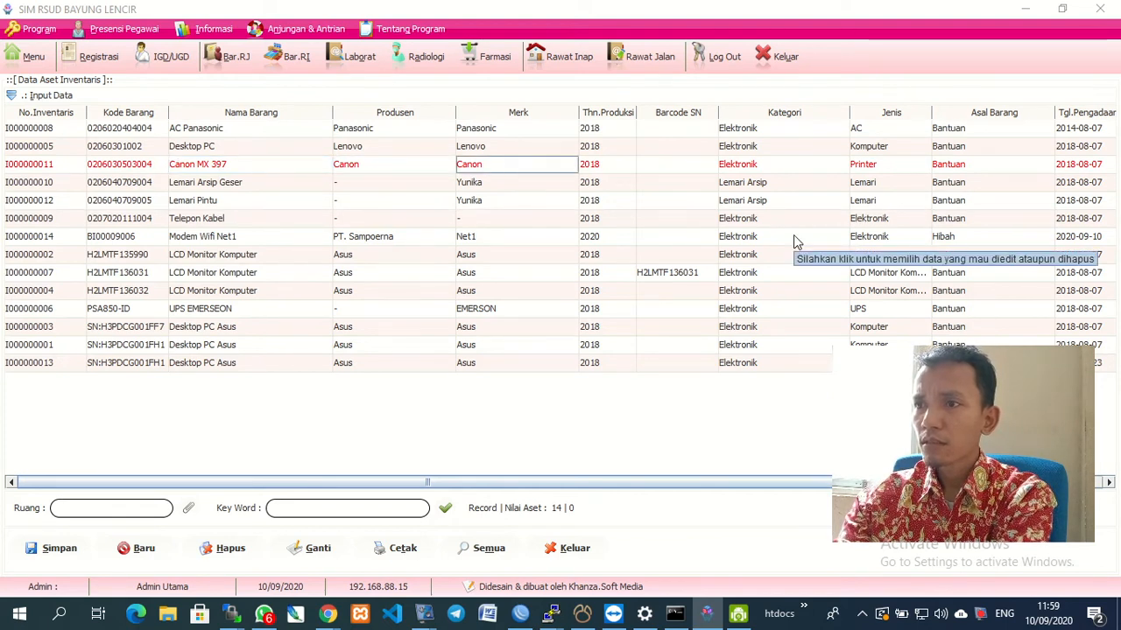
key("Left")
key("Left")
key("Left")
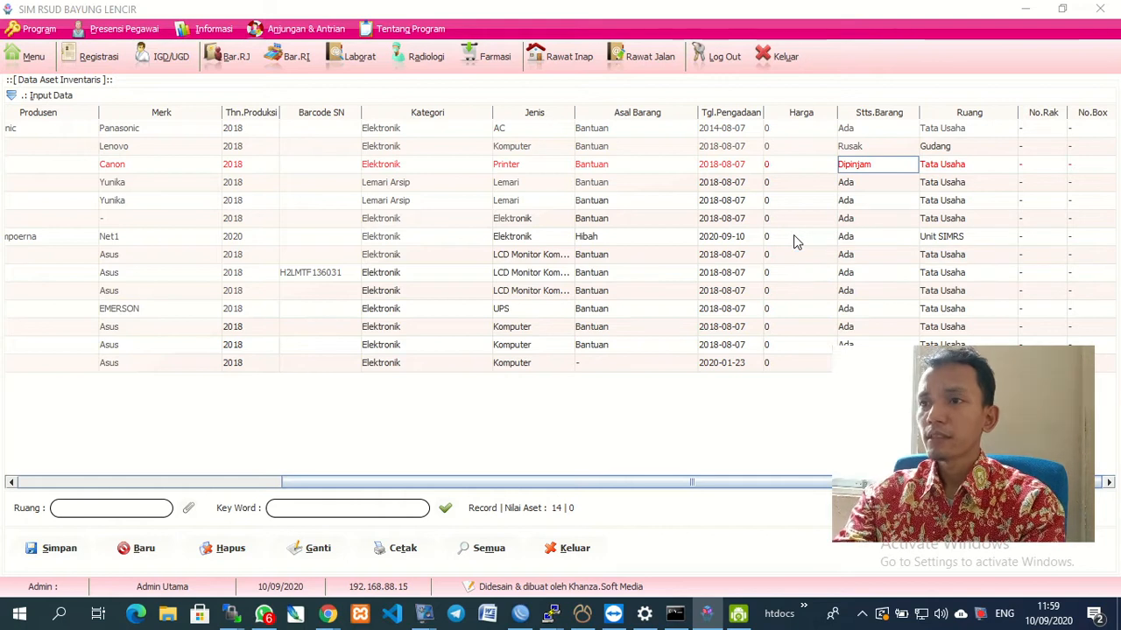
key("Right")
key("Right")
key("Right")
key("Left")
key("Left")
key("Left")
key("Left")
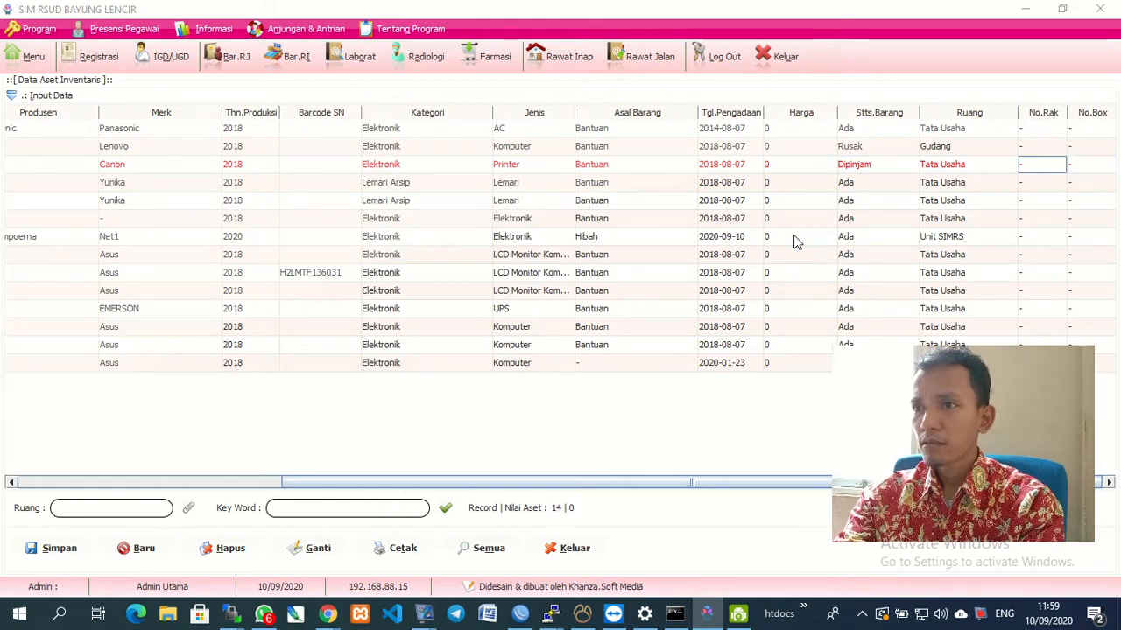
key("Right")
key("Right")
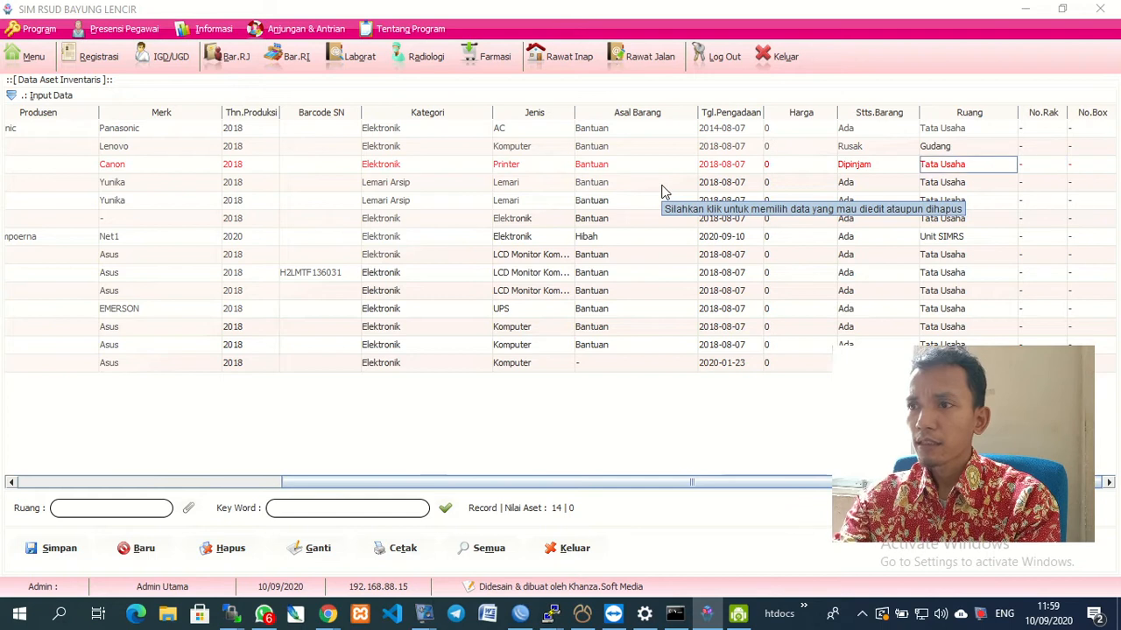
key("Home")
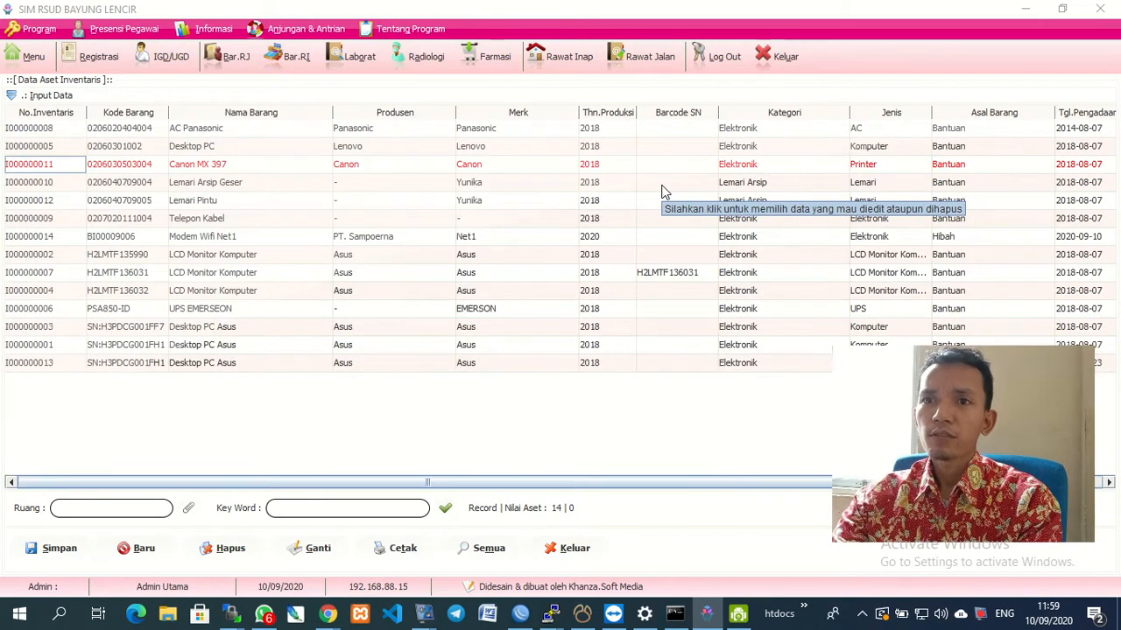
left_click(569, 548)
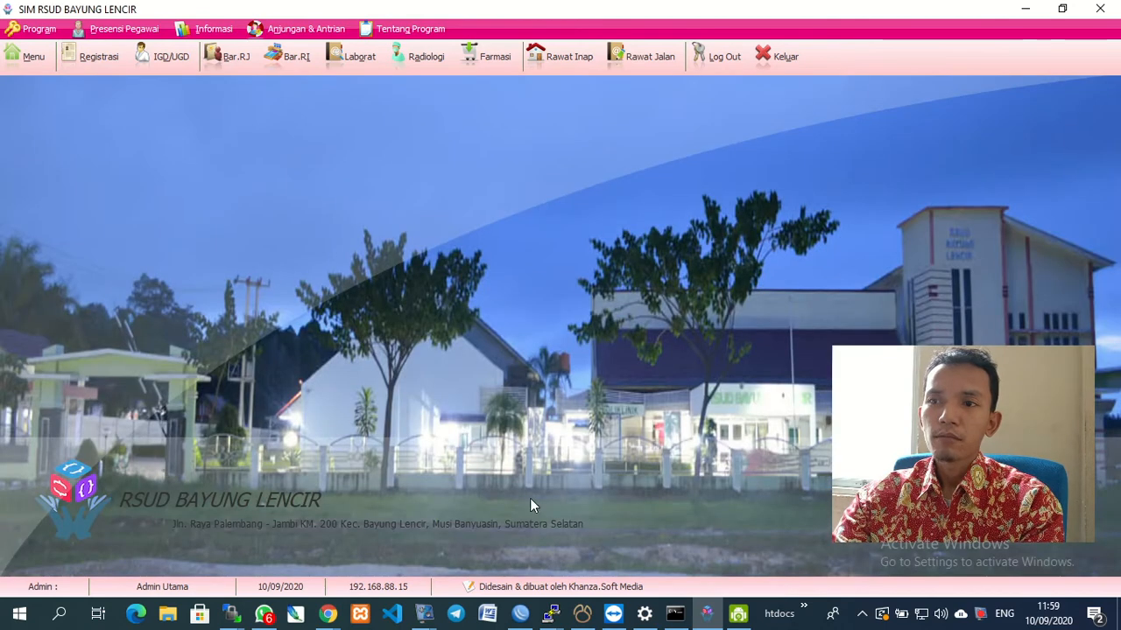
Open Sirkulasi Inventaris and inspect the Canon MX 397 loan's borrower (Peminjam) cell.
left_click(36, 65)
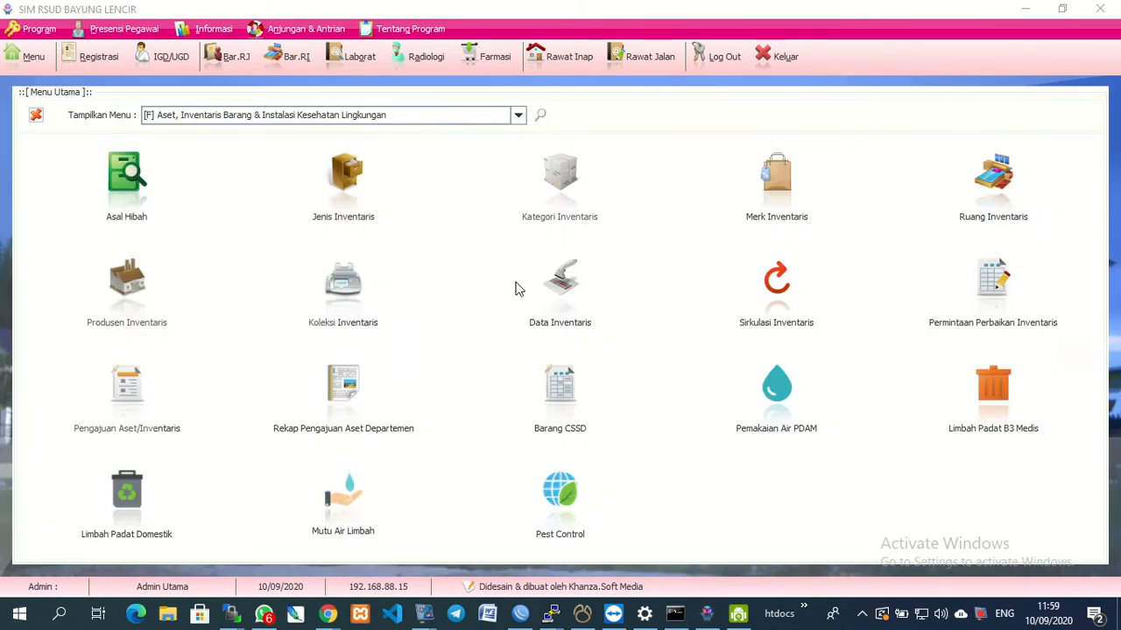
left_click(775, 312)
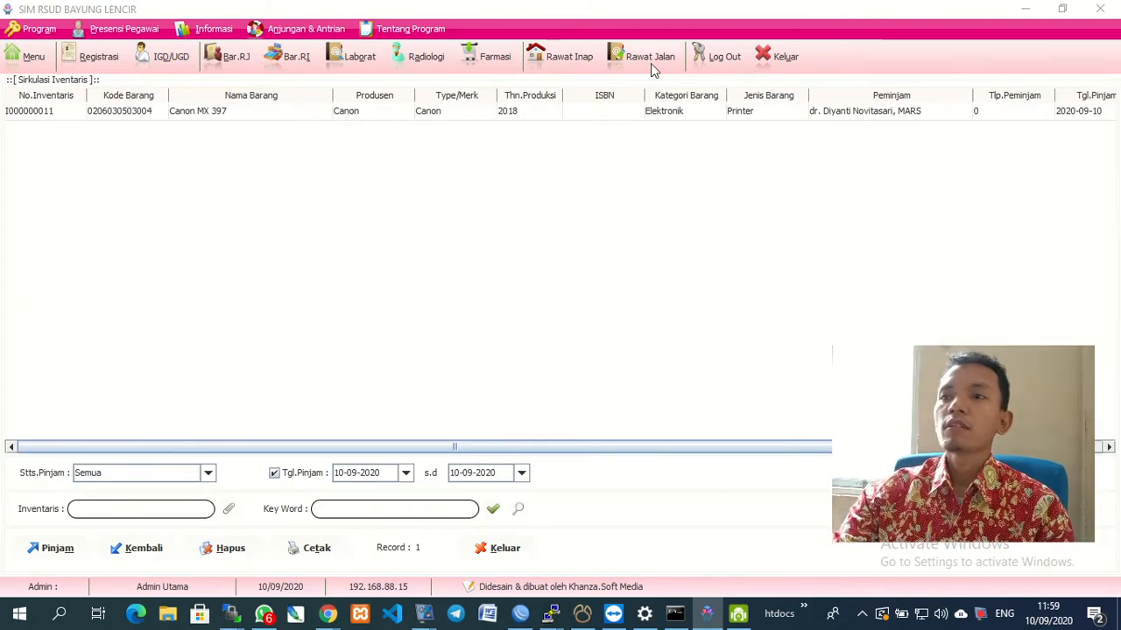
left_click(893, 119)
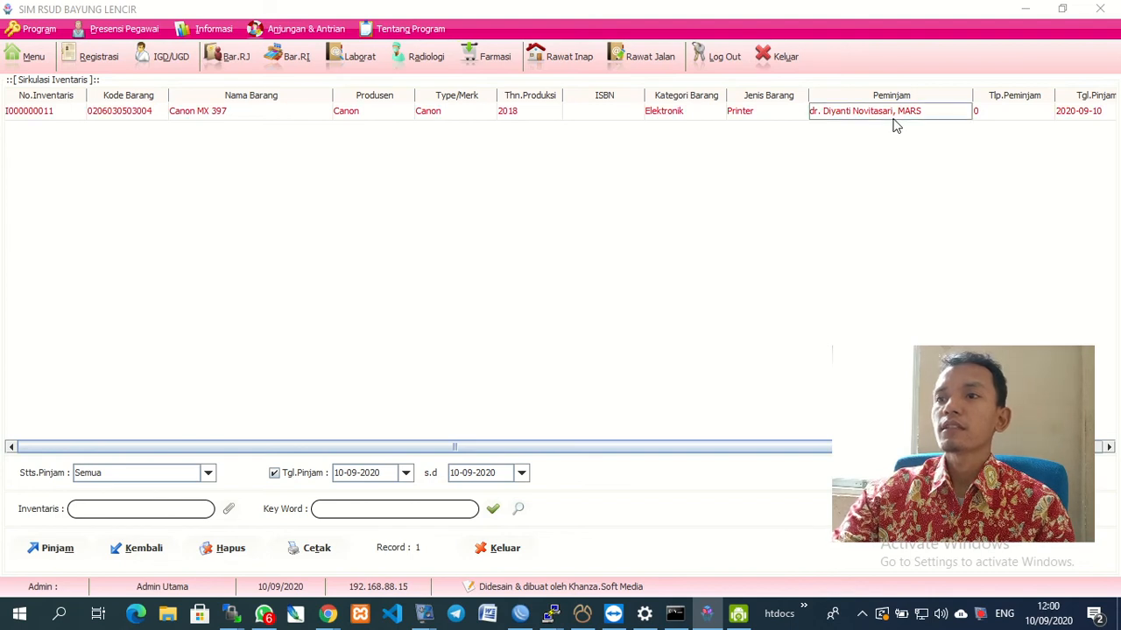
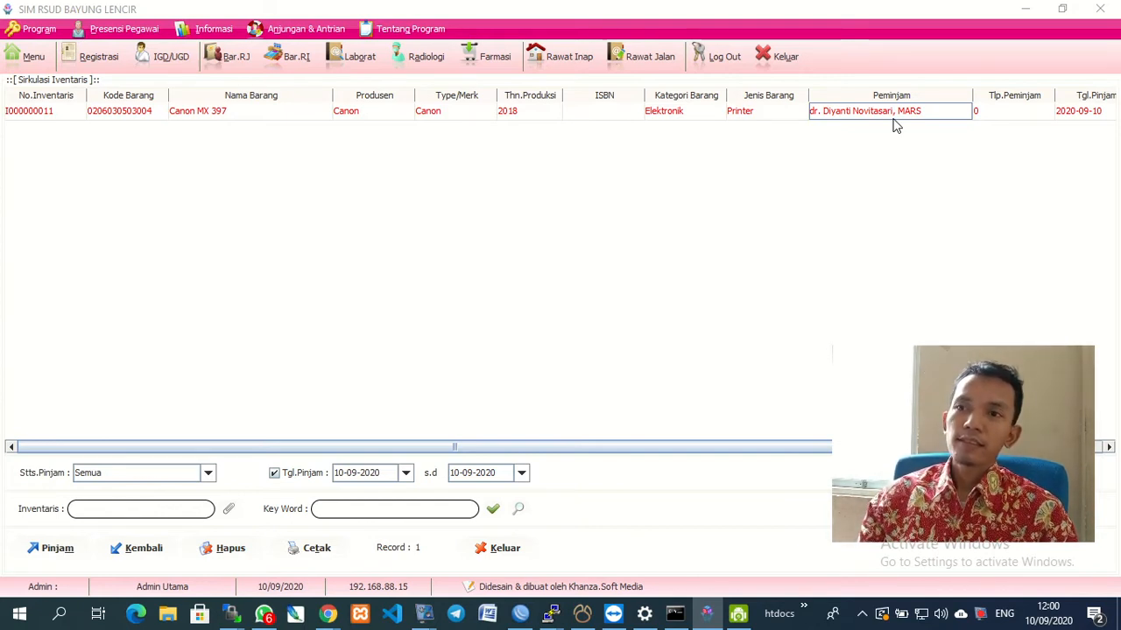
left_click(487, 549)
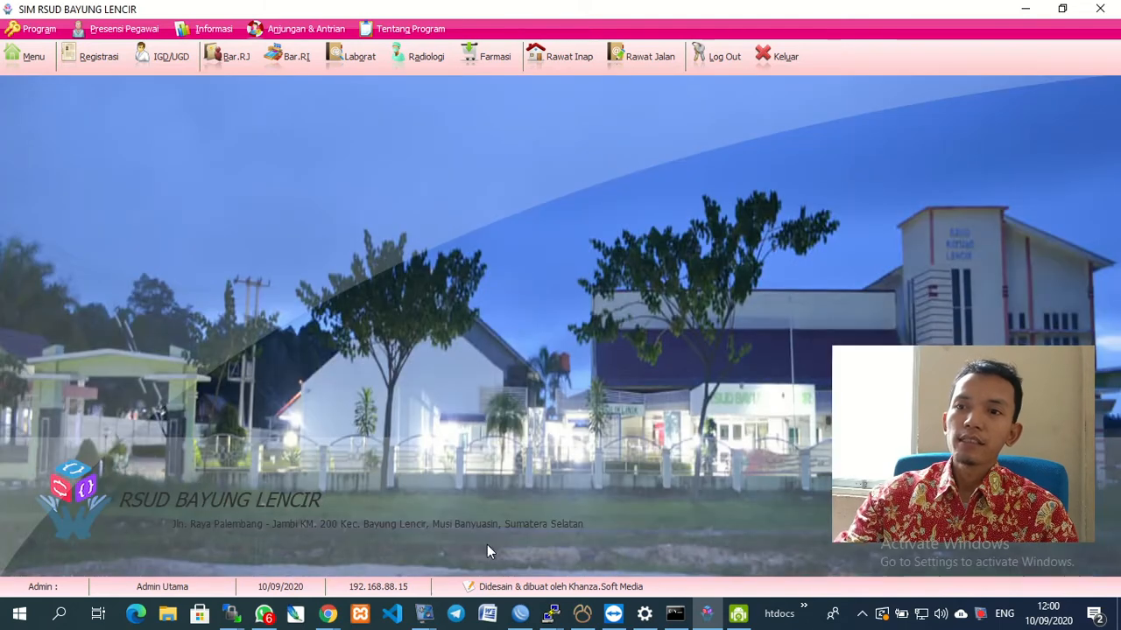
left_click(26, 58)
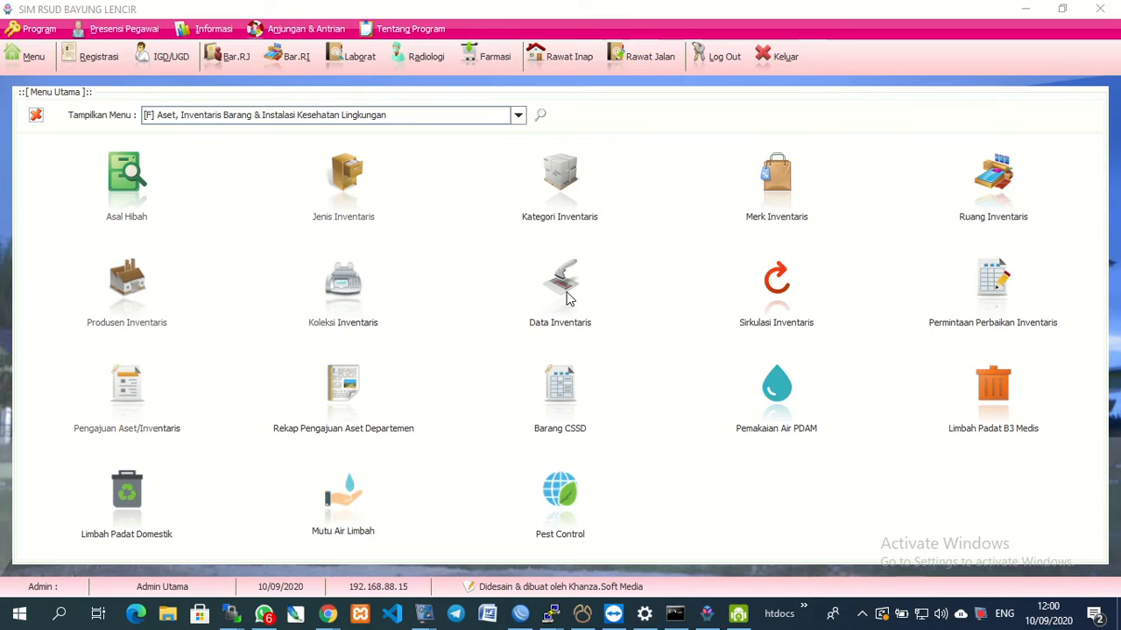
left_click(995, 310)
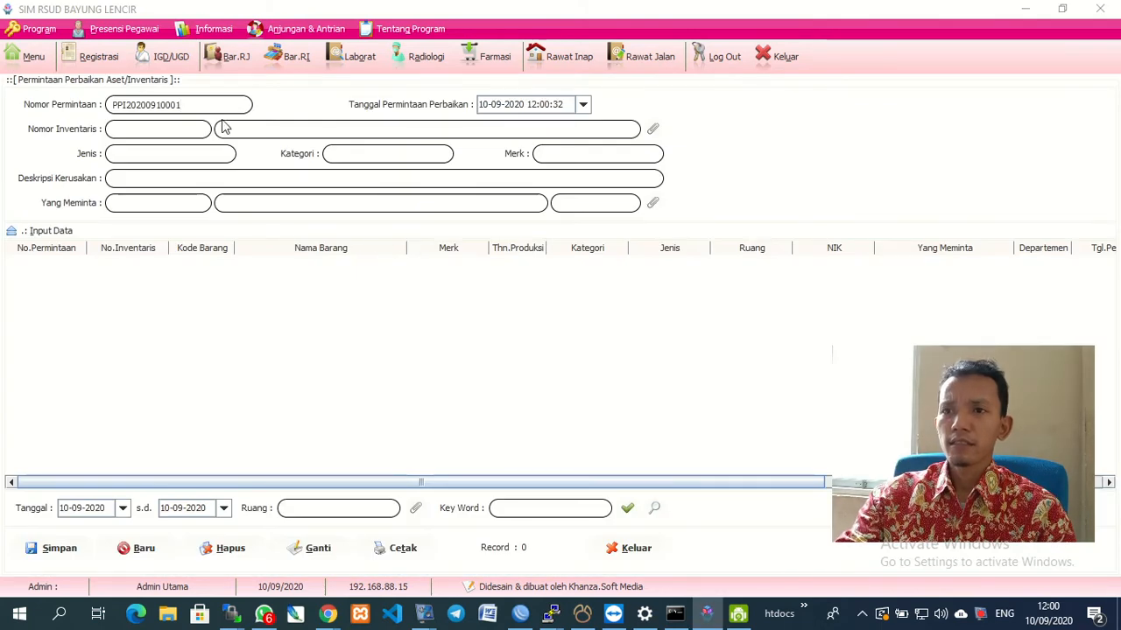
Choose the Canon MX 397 printer as the asset and describe the damage as 'TIDAK BISA NGPRINT'.
left_click(653, 130)
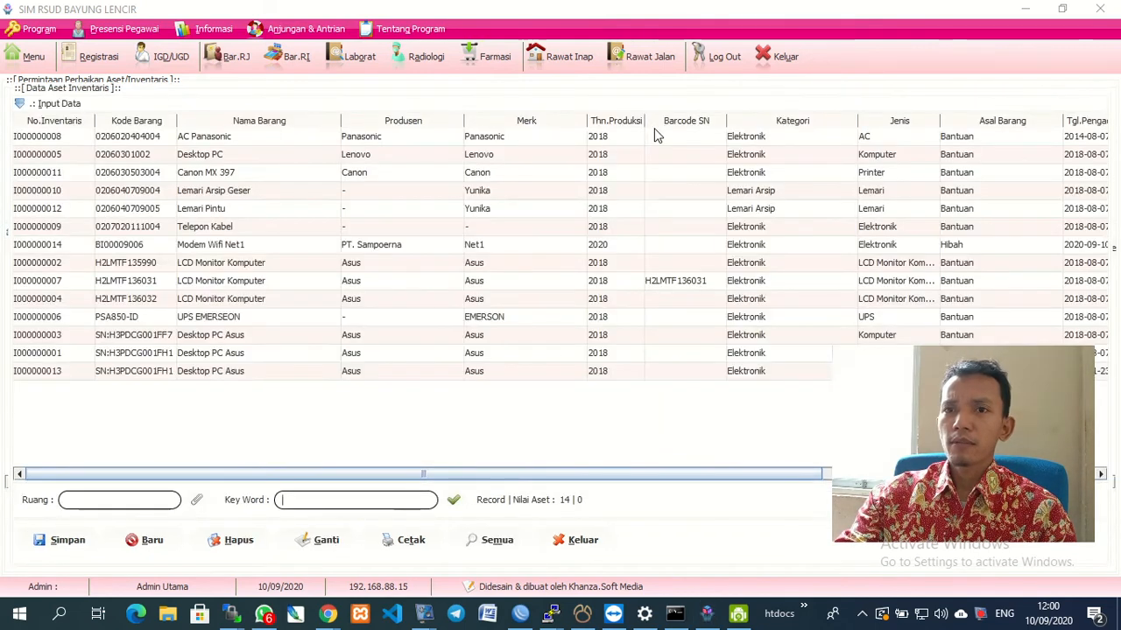
double_click(215, 174)
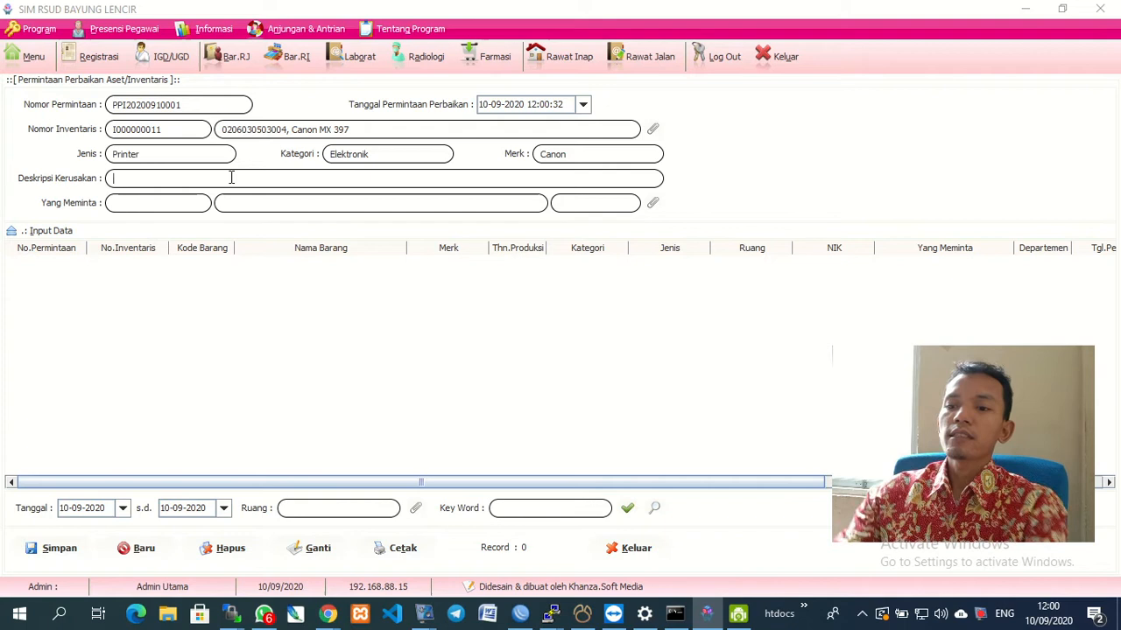
type("IDAK BISA NG")
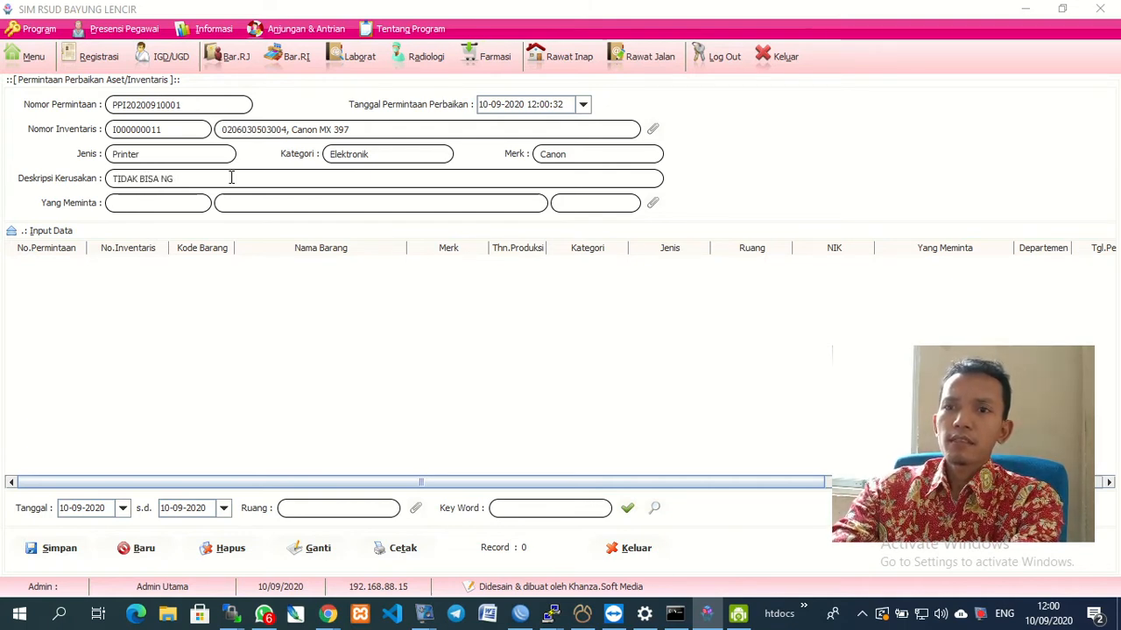
type("PRINT")
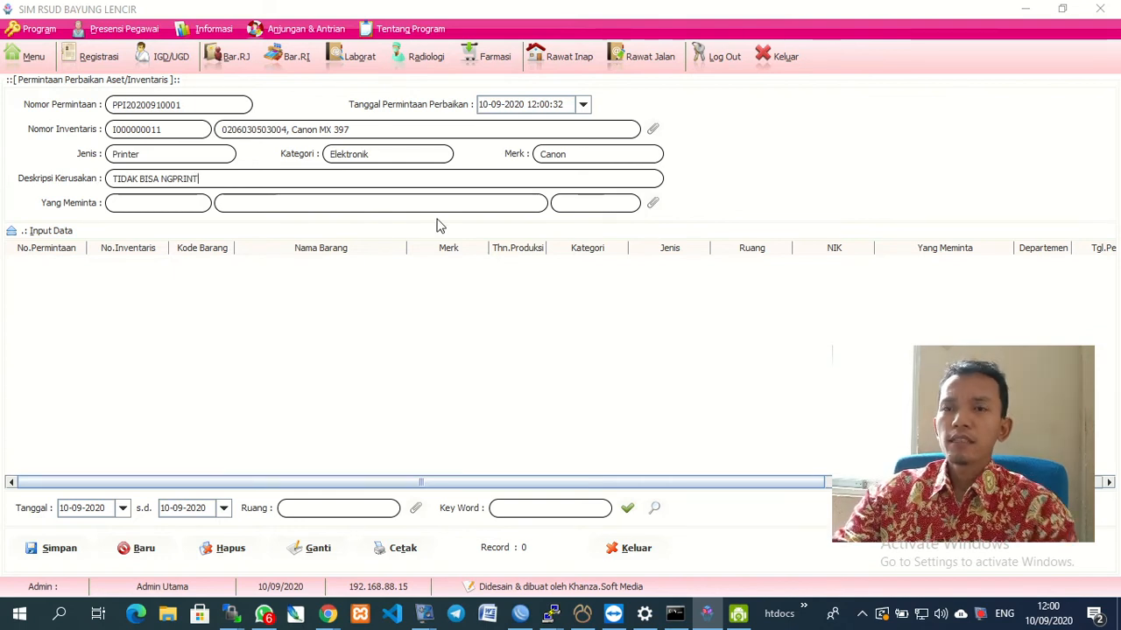
Pick the requesting staff member from the lookup and save the repair request.
left_click(652, 202)
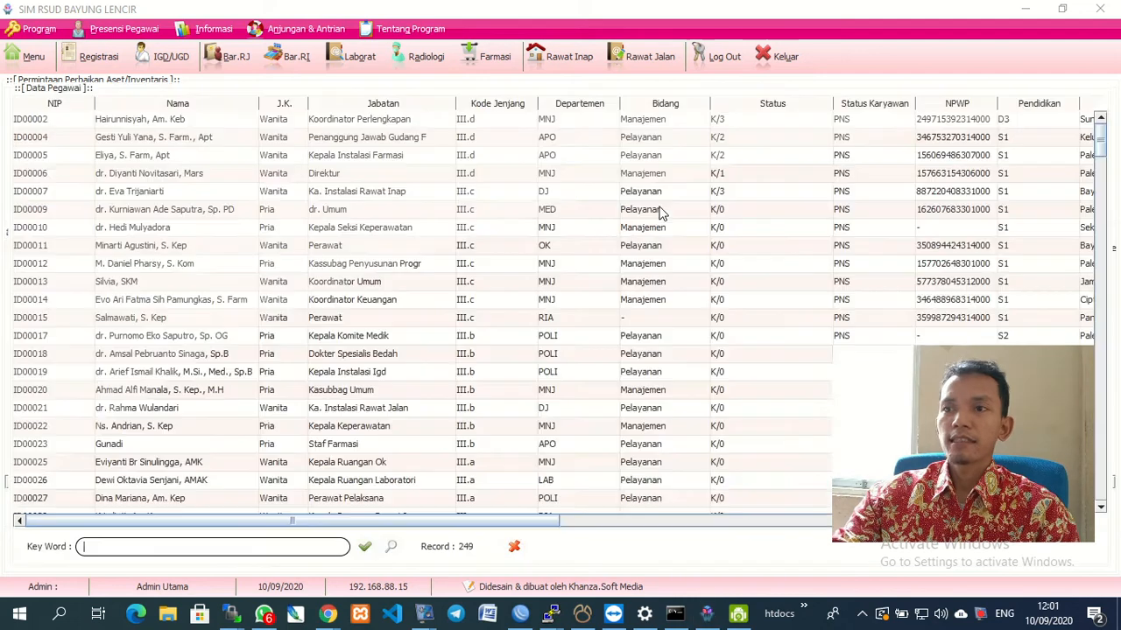
double_click(149, 126)
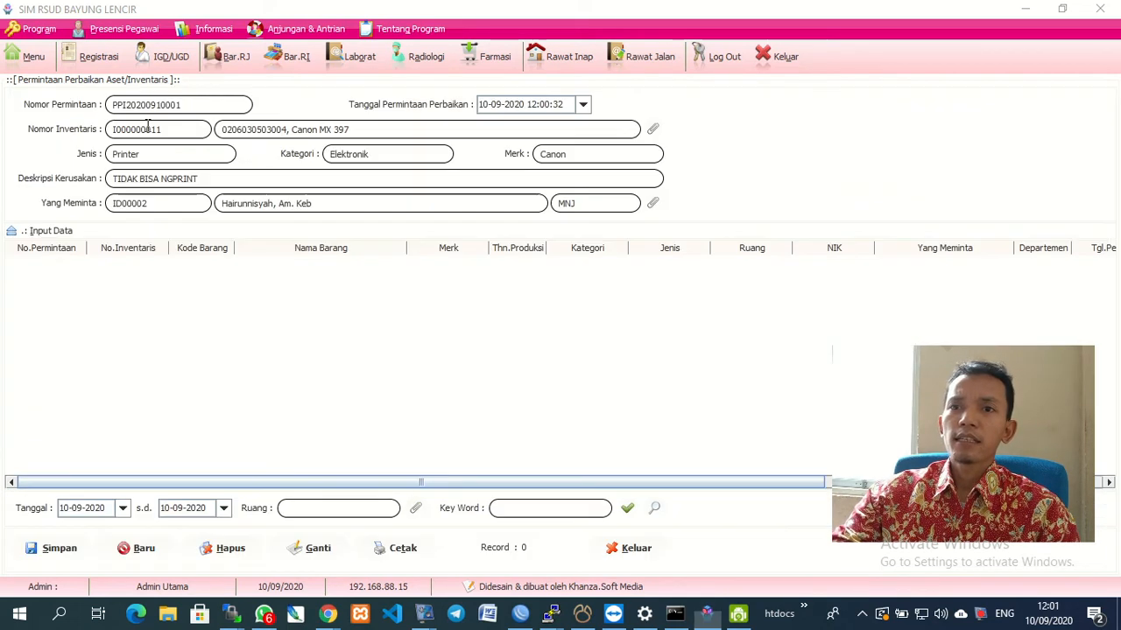
left_click(58, 549)
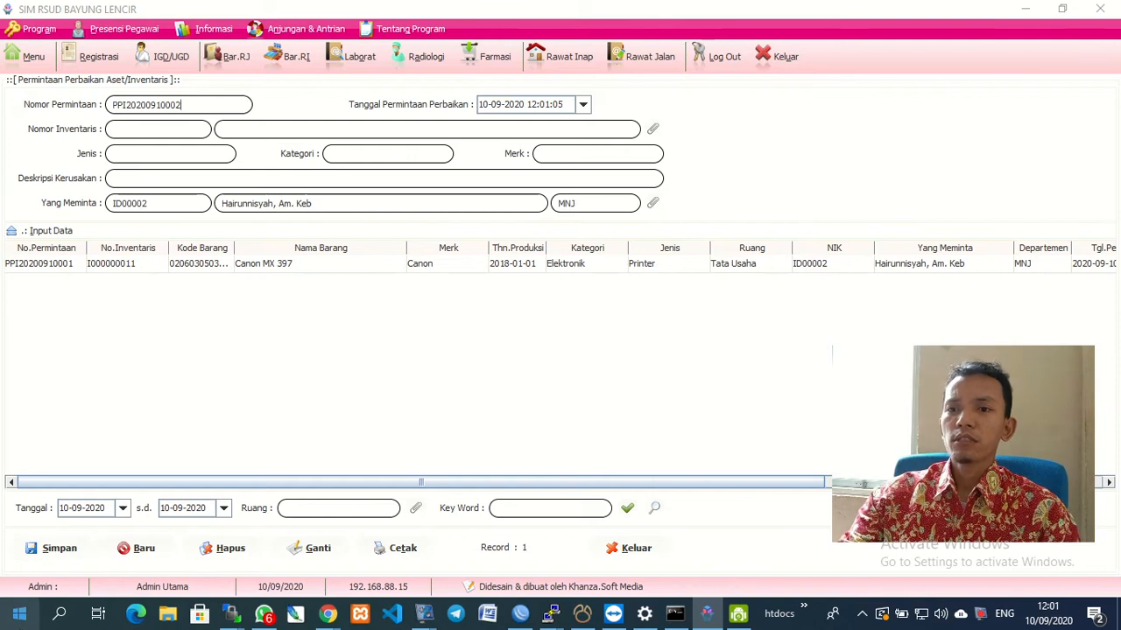
Select the saved repair request, view its extra options, and close the form.
left_click(29, 267)
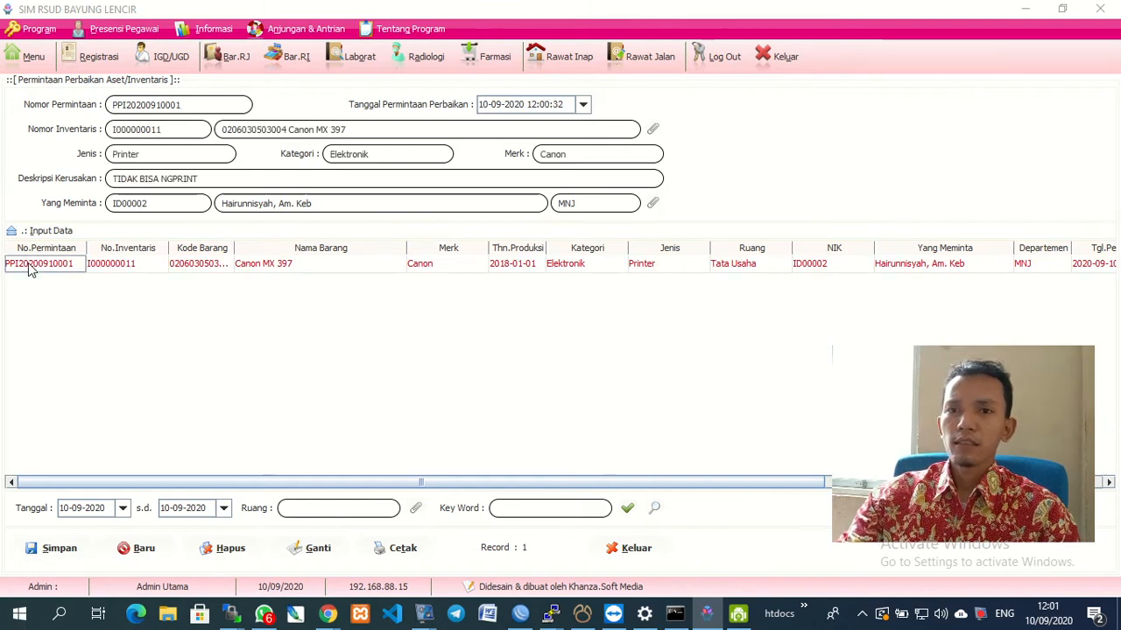
right_click(29, 267)
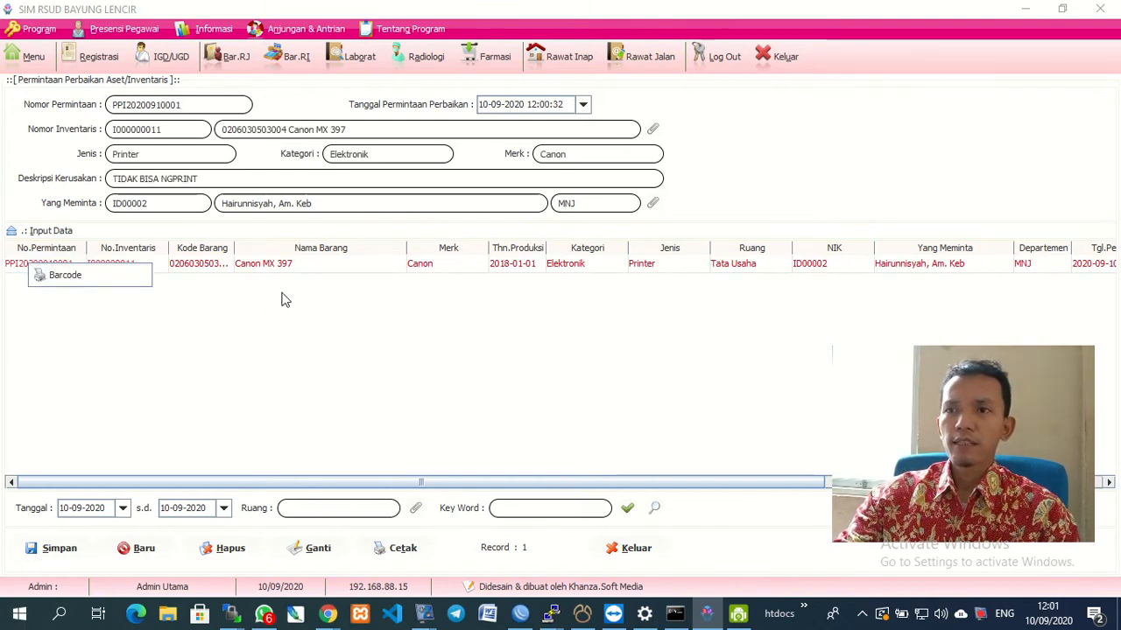
left_click(638, 550)
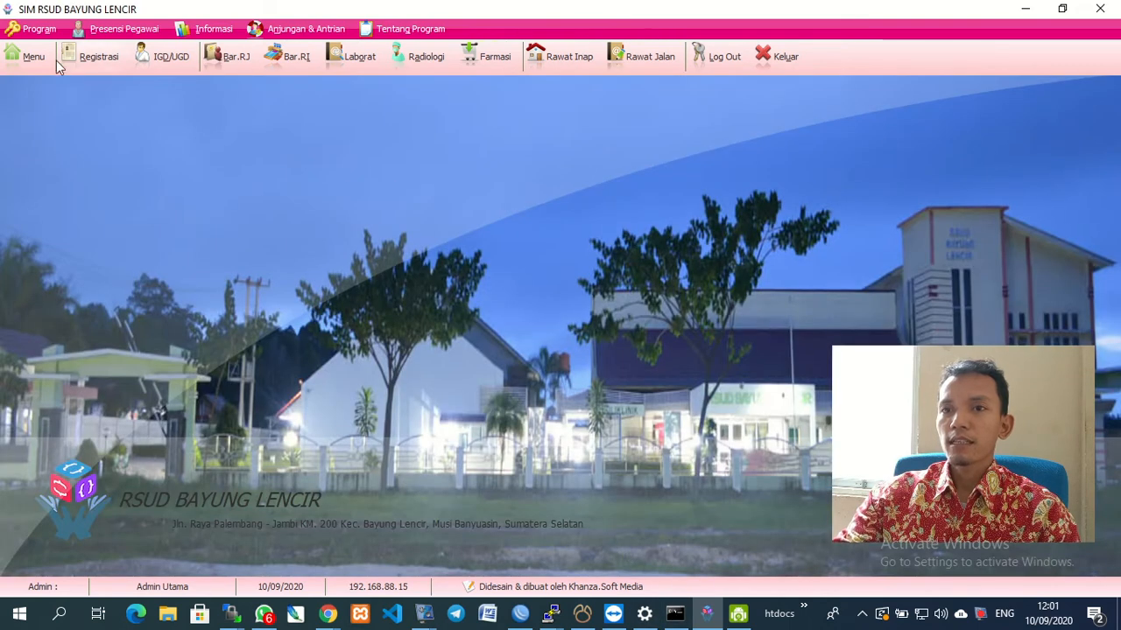
In Data Inventaris, change the Canon MX 397 status to Perbaikan and save it with Ganti.
left_click(34, 63)
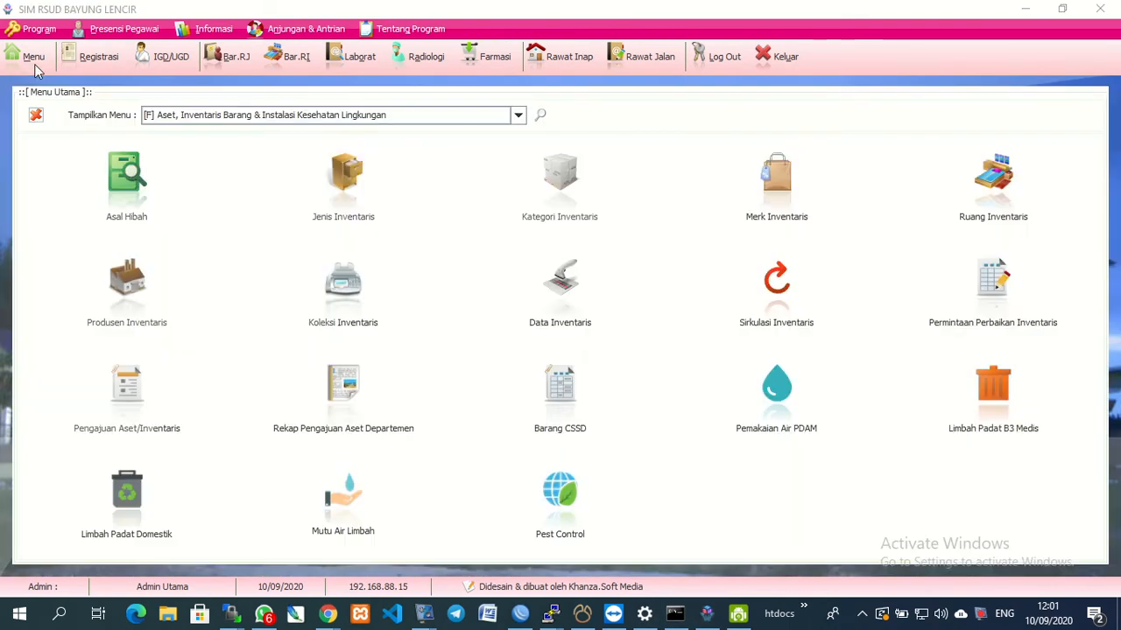
left_click(575, 315)
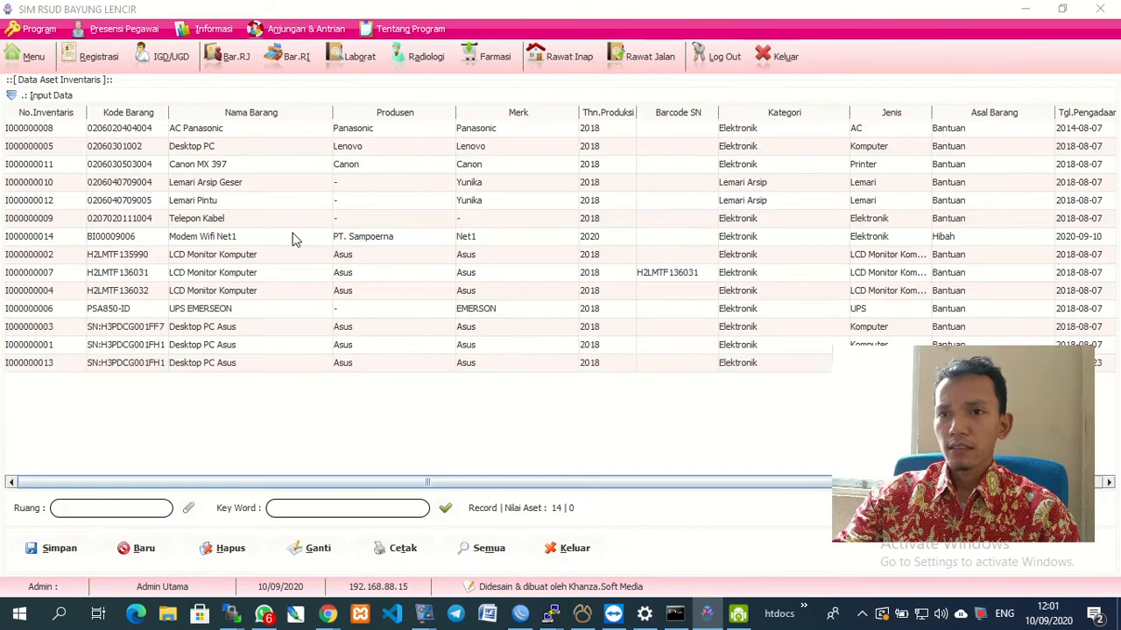
left_click(215, 169)
left_click(45, 97)
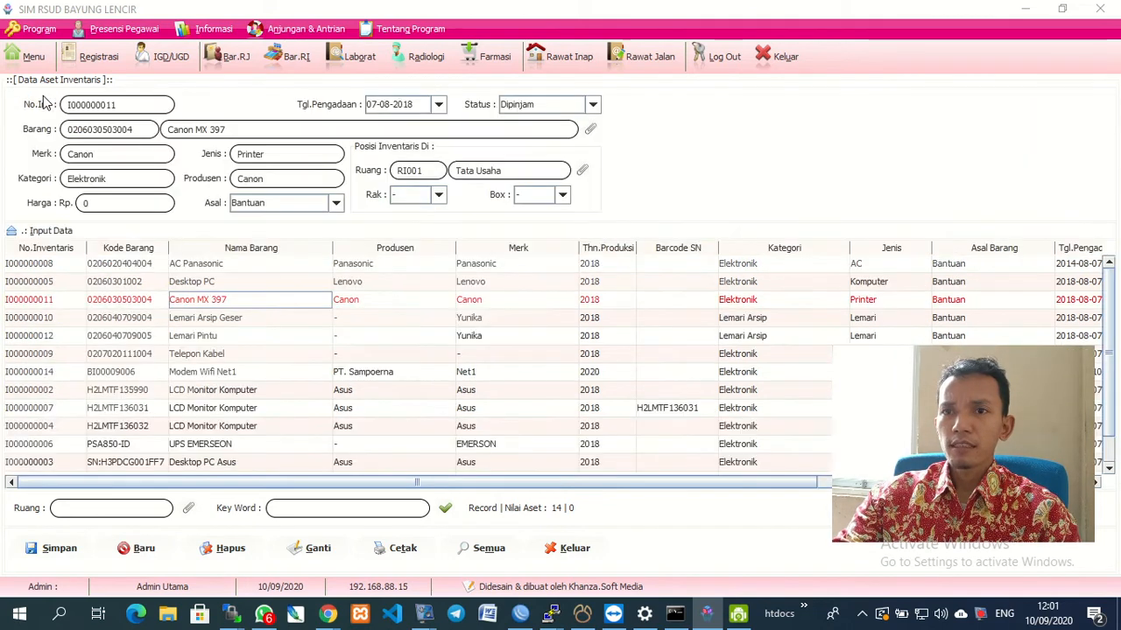
left_click(593, 105)
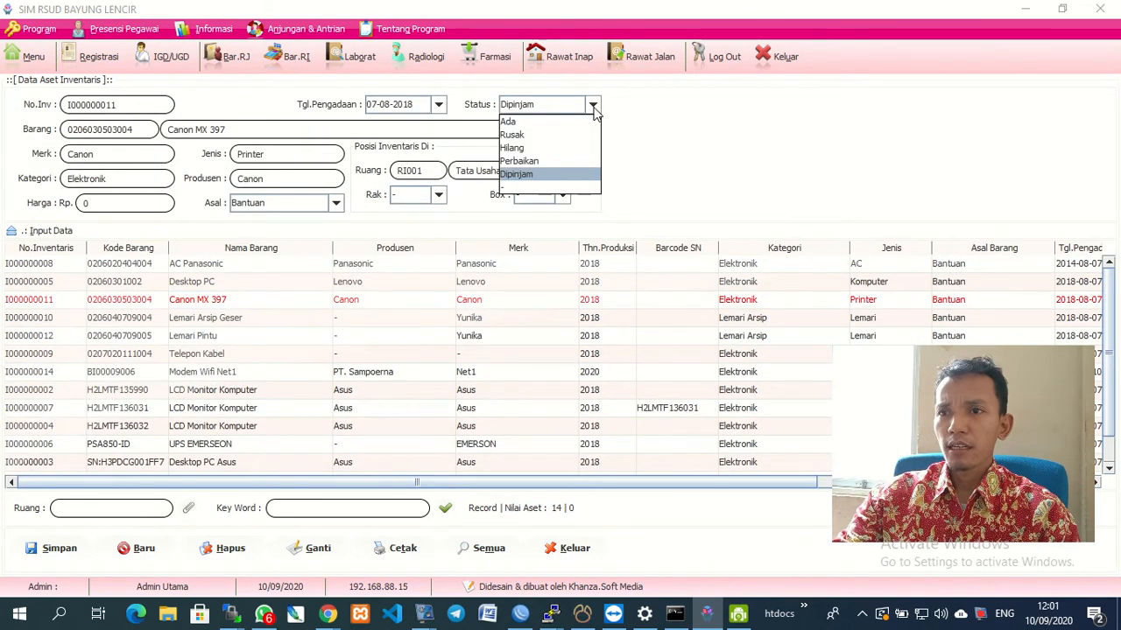
left_click(562, 162)
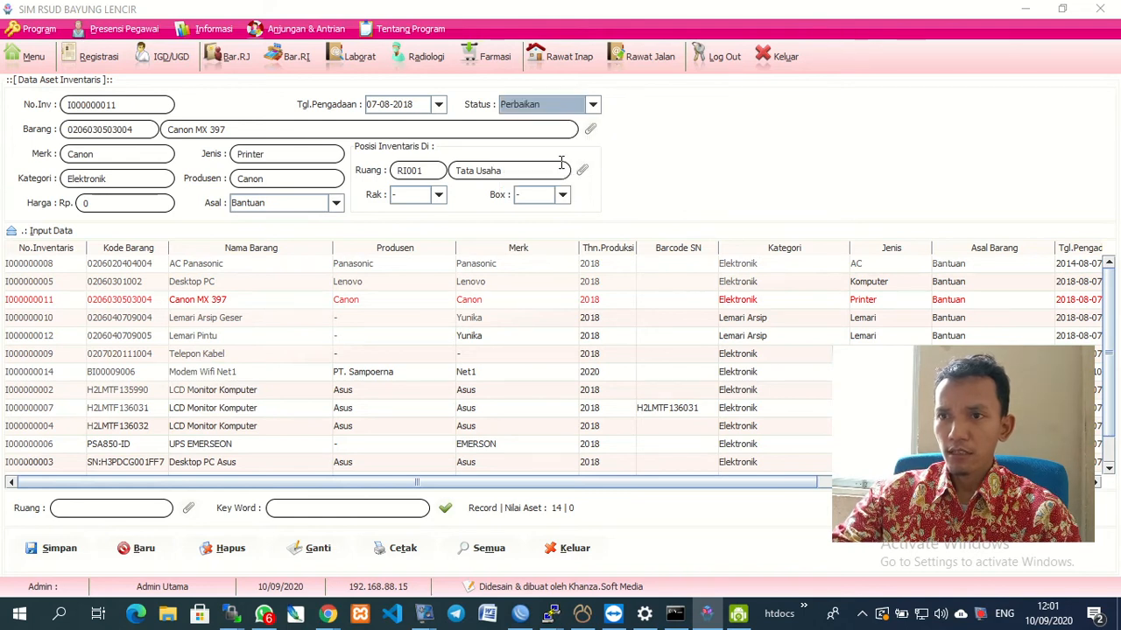
left_click(316, 549)
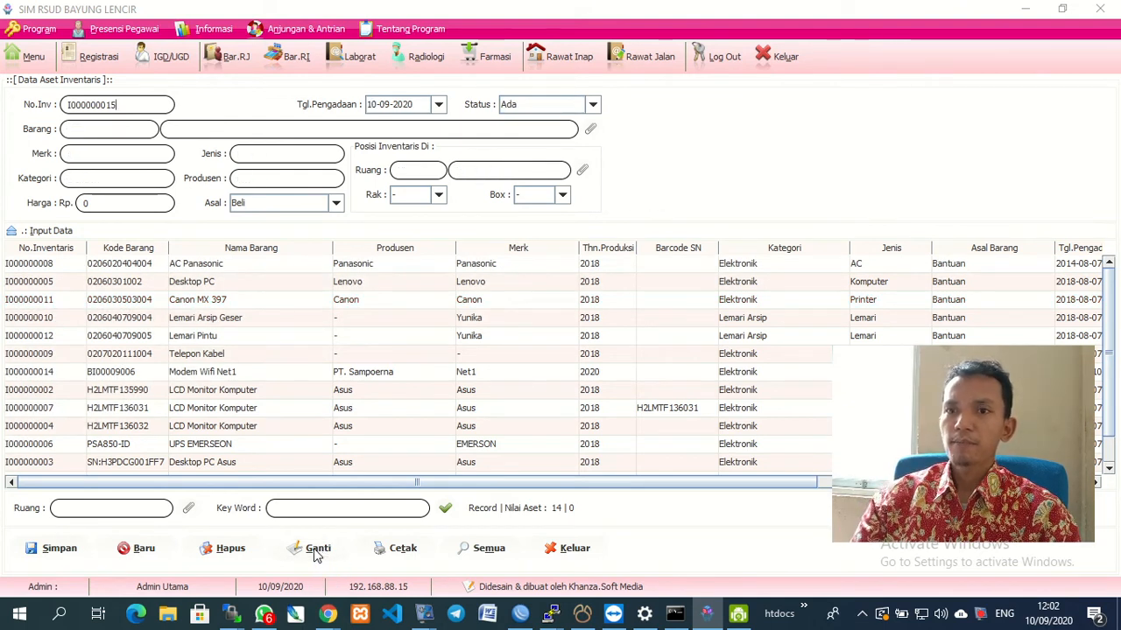
Review the Canon MX 397, AC Panasonic, LCD Monitor and Desktop PC Asus records, then close the list.
left_click(179, 300)
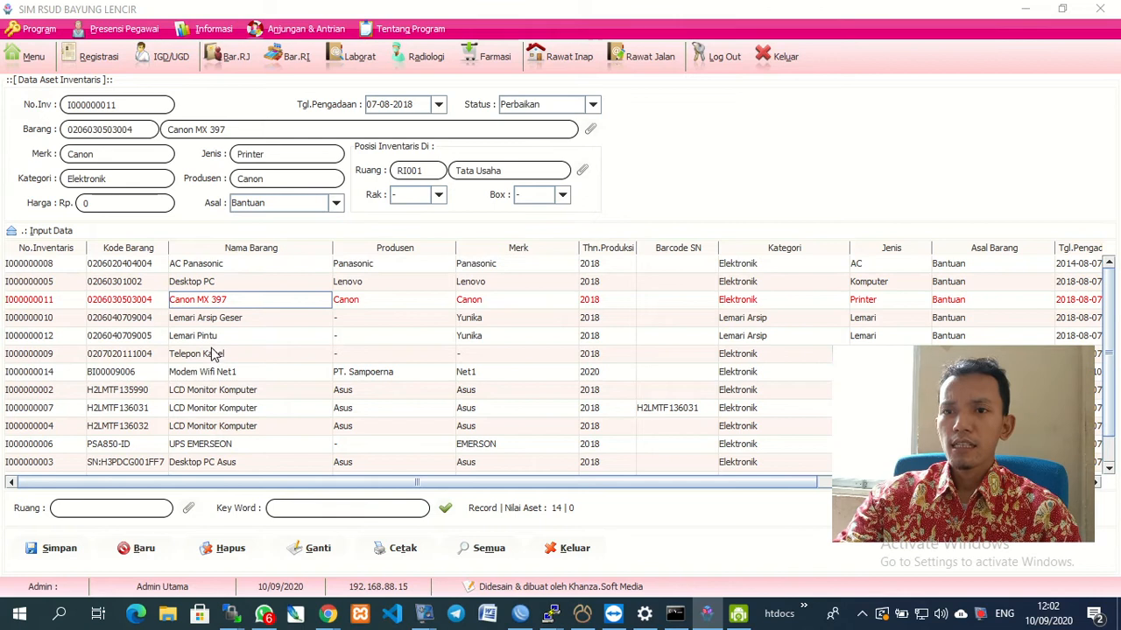
left_click(215, 265)
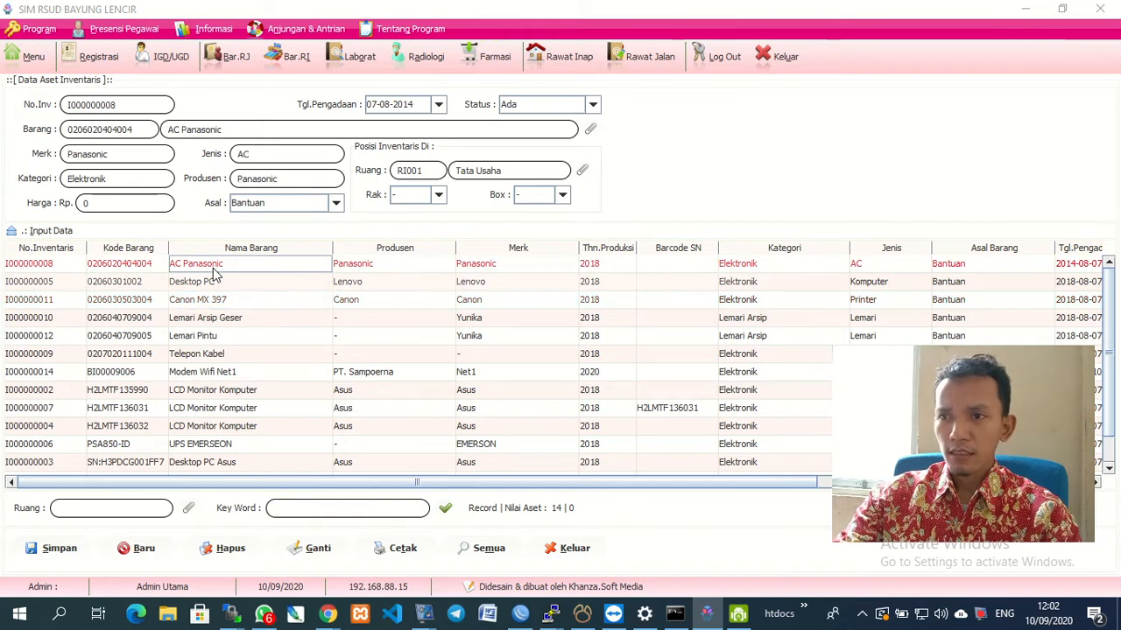
scroll(224, 350, "down", 1)
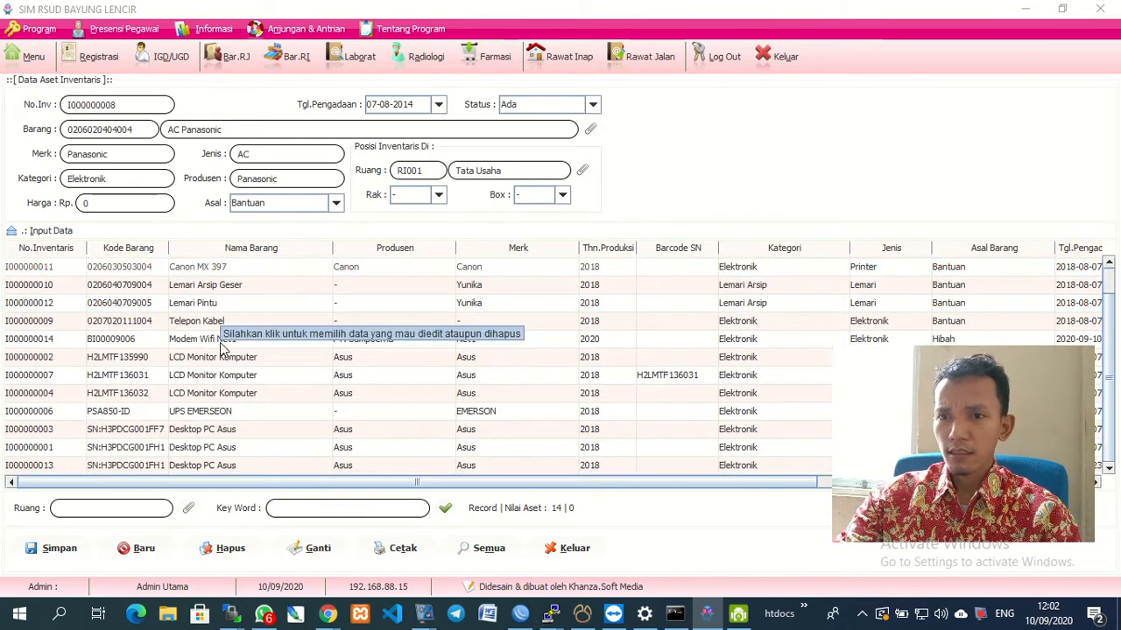
left_click(227, 396)
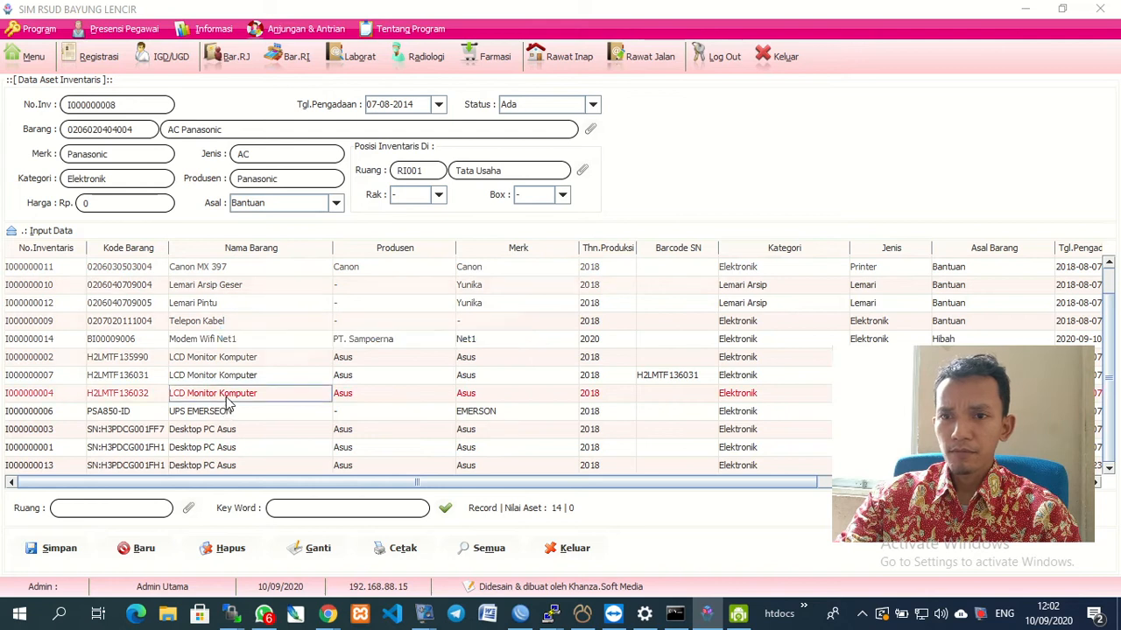
left_click(200, 468)
scroll(200, 468, "up", 1)
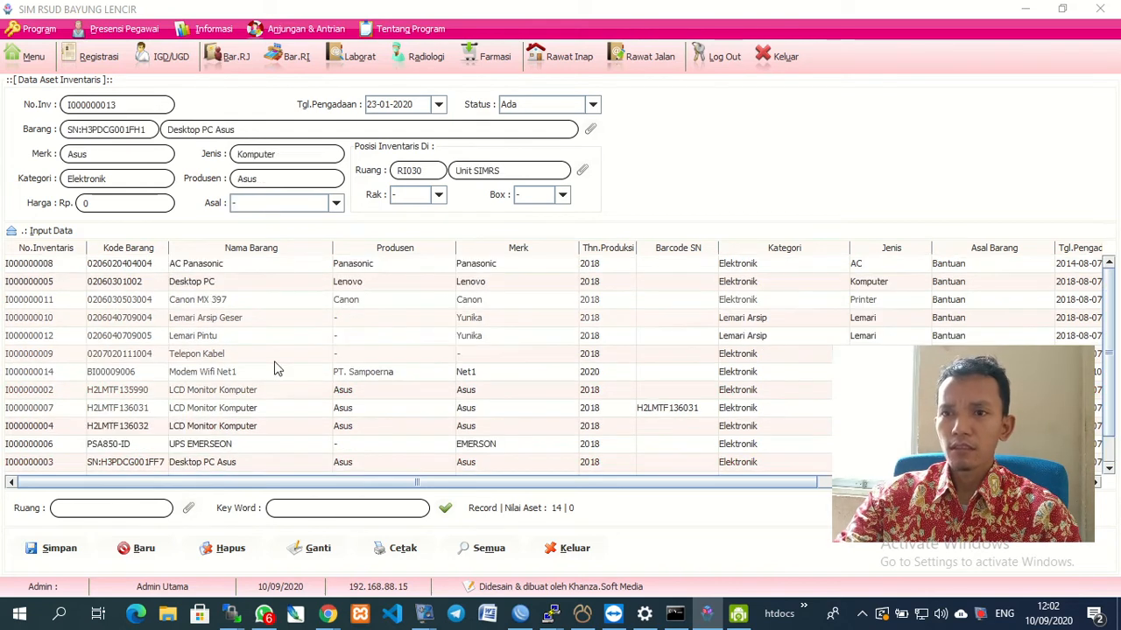
left_click(563, 550)
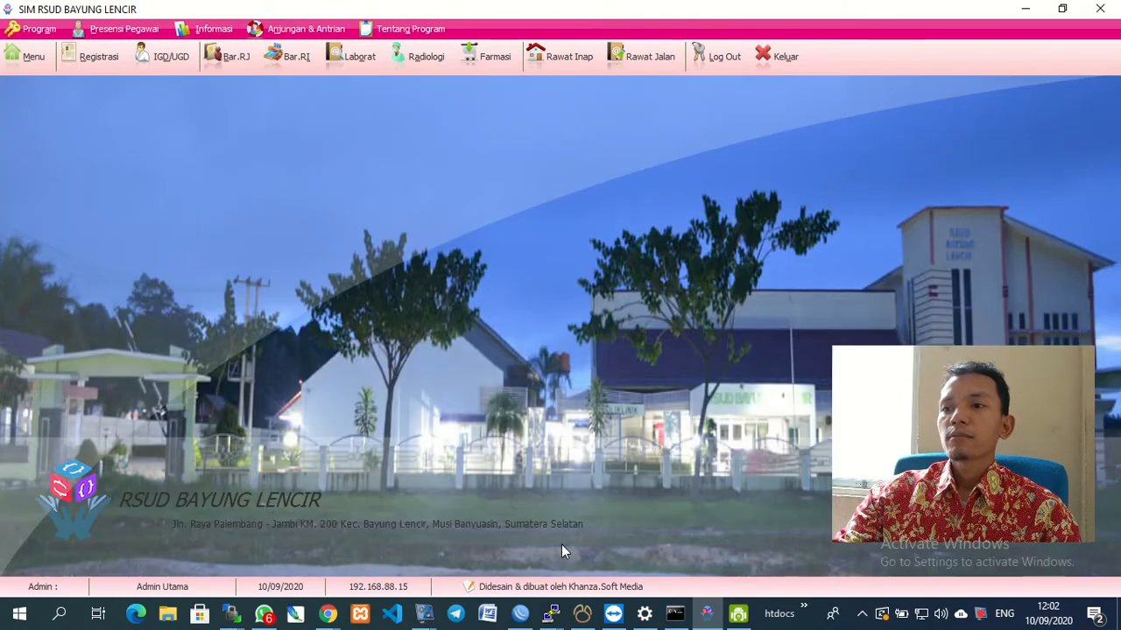
left_click(23, 59)
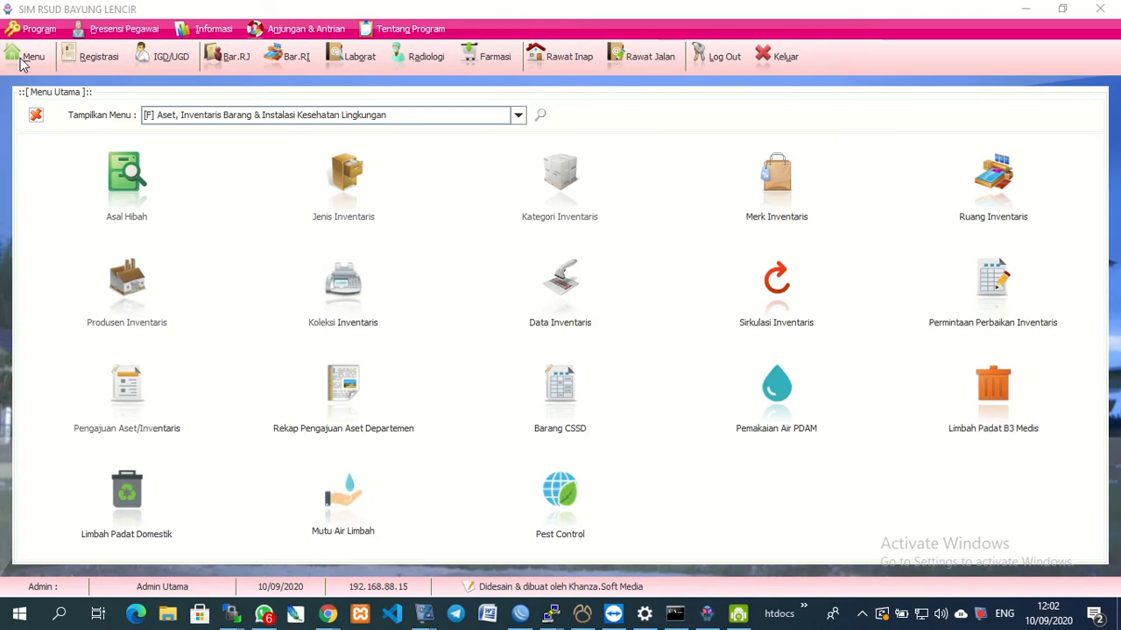
left_click(126, 409)
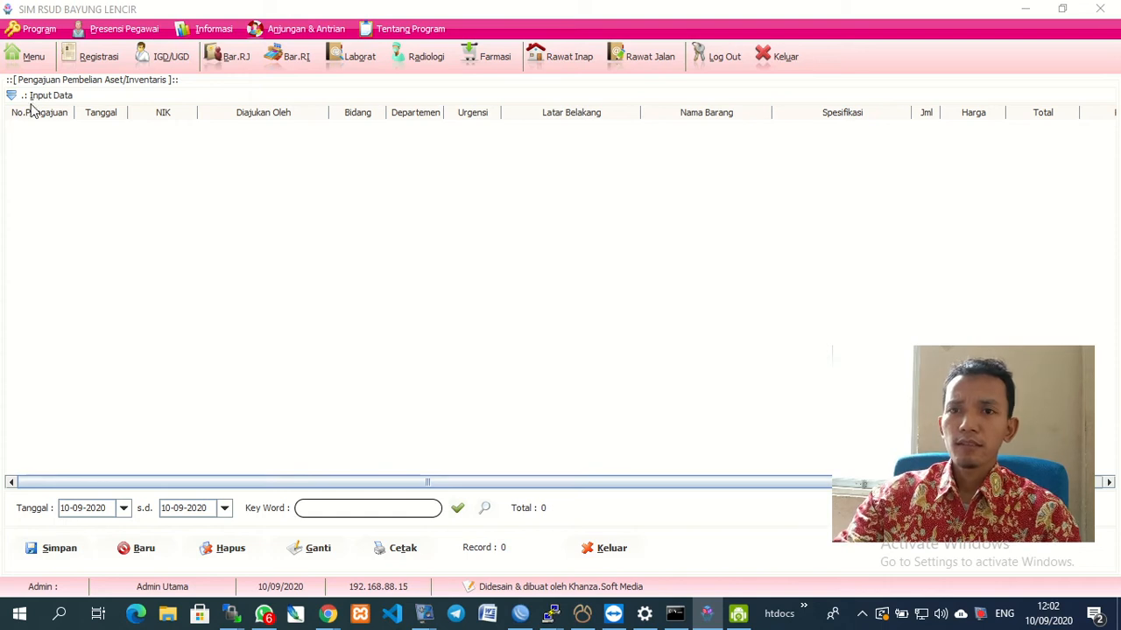
left_click(26, 98)
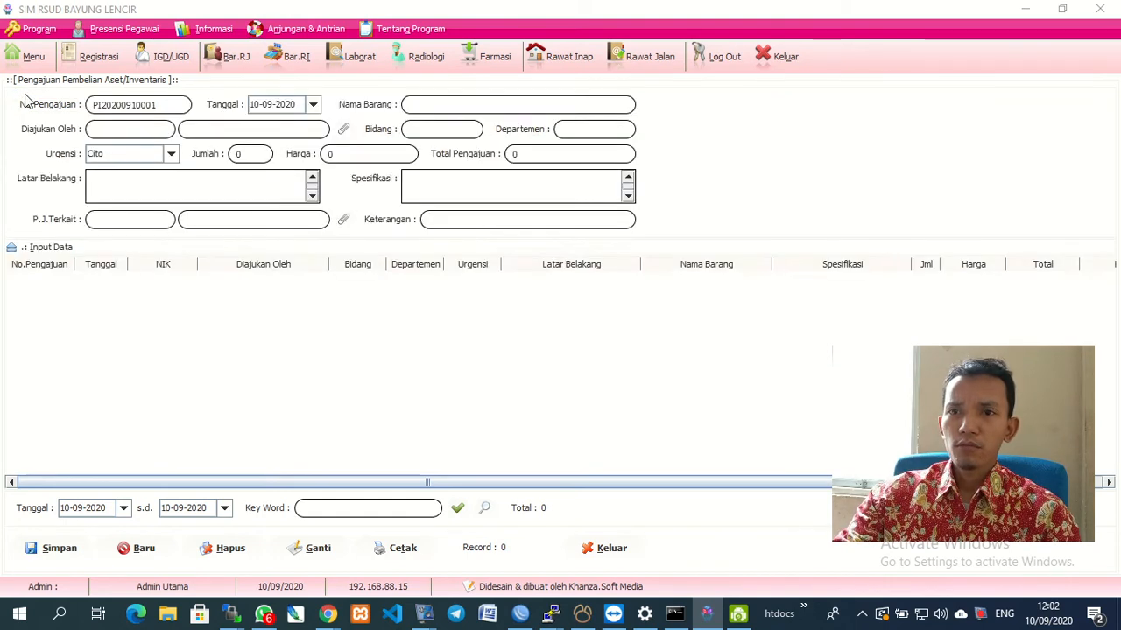
left_click(138, 557)
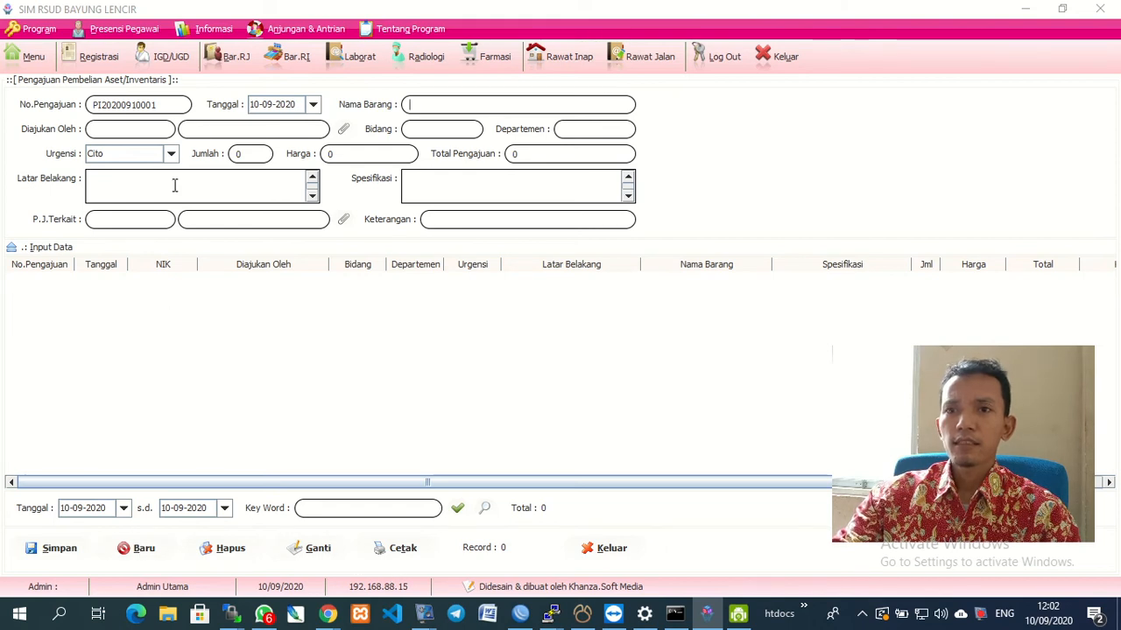
Set Diajukan Oleh to an employee found by keyword search in the staff list.
left_click(342, 130)
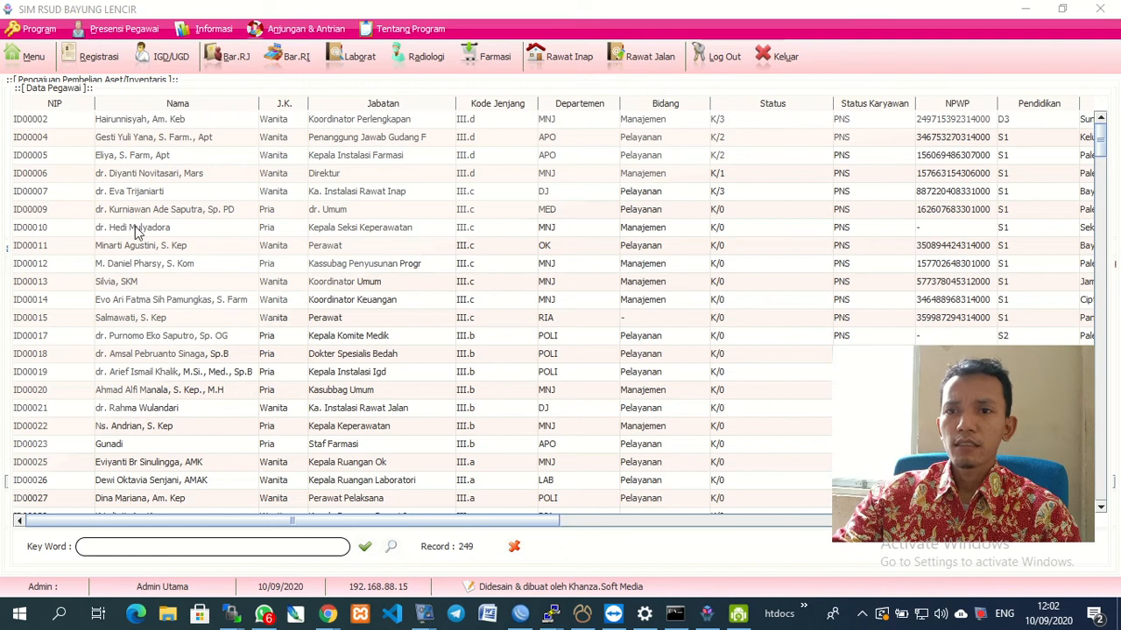
type("NUR")
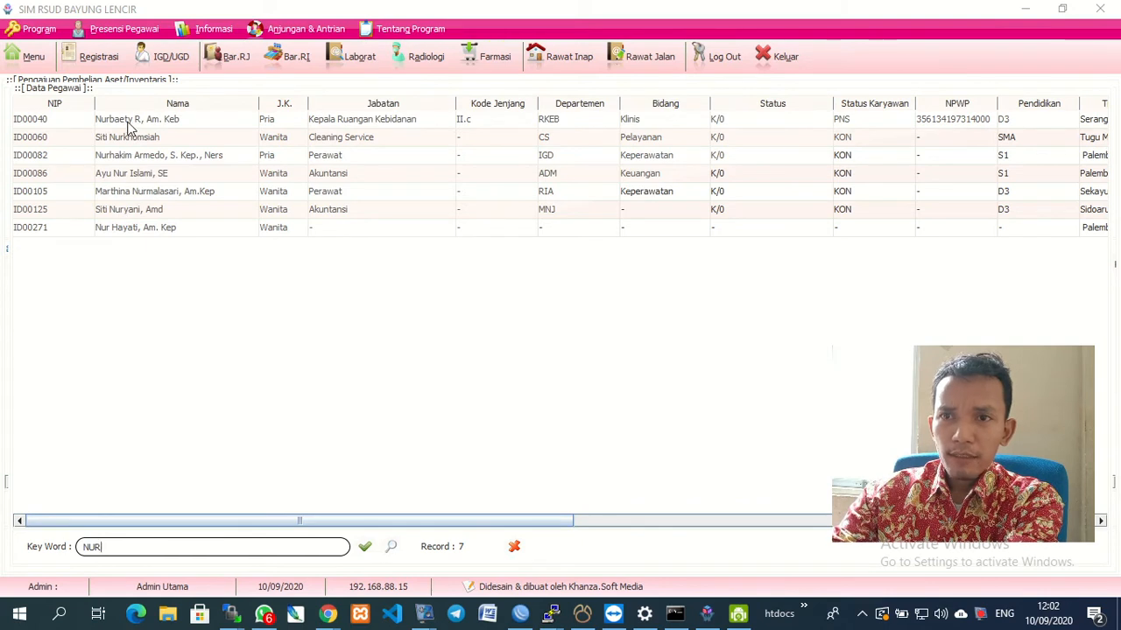
left_click(106, 233)
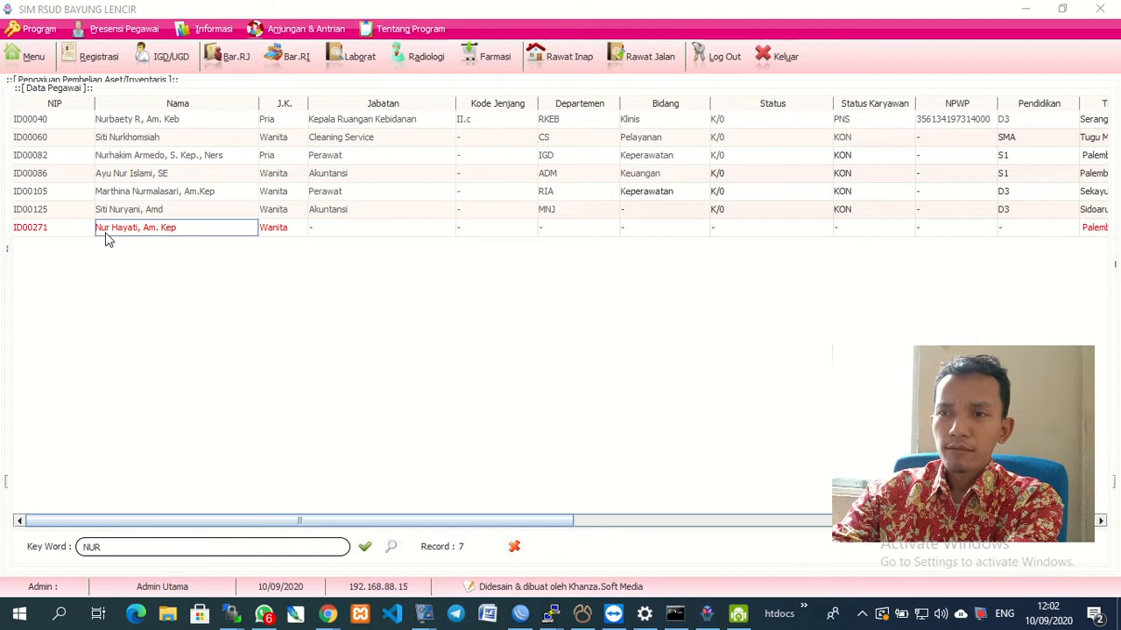
double_click(105, 233)
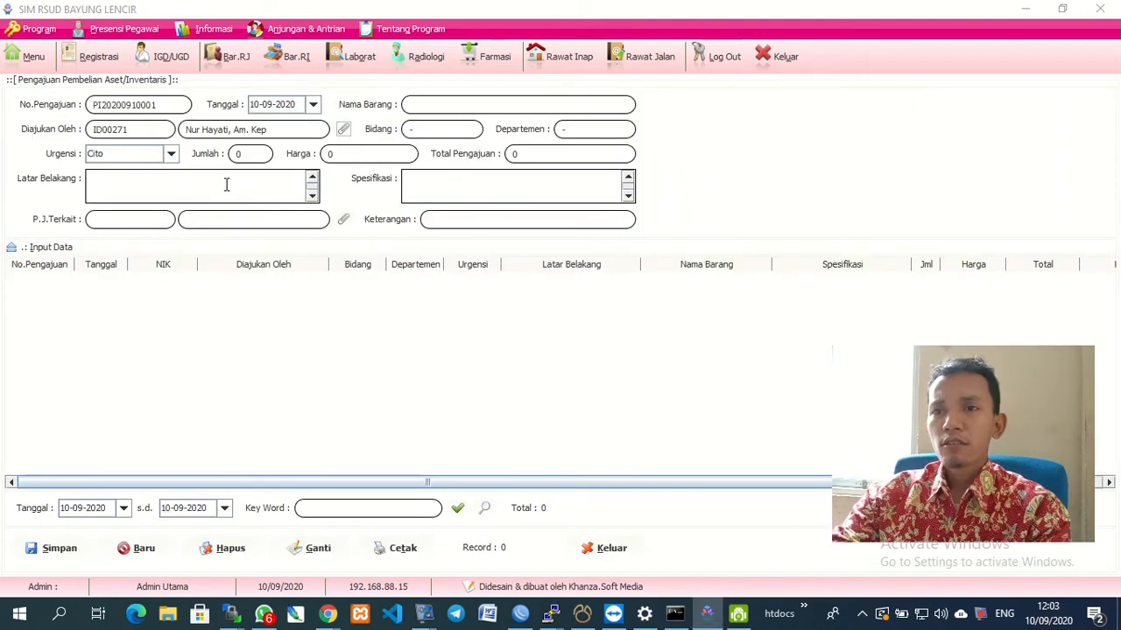
Keep urgency at Cito and change Diajukan Oleh to a Klinis/RKEB employee.
left_click(173, 155)
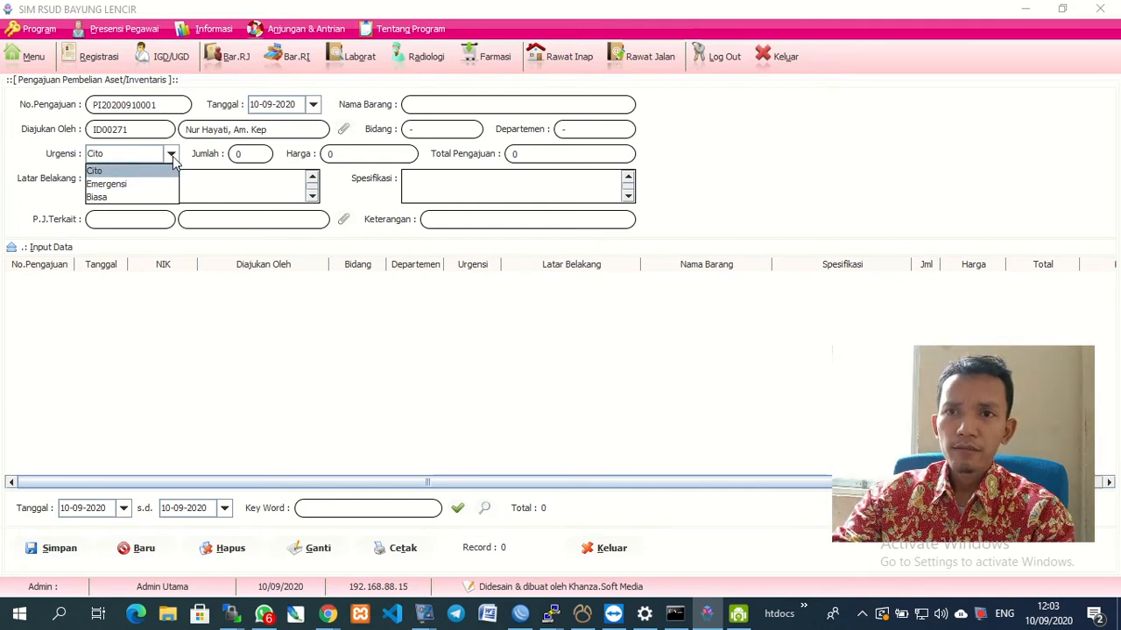
left_click(172, 155)
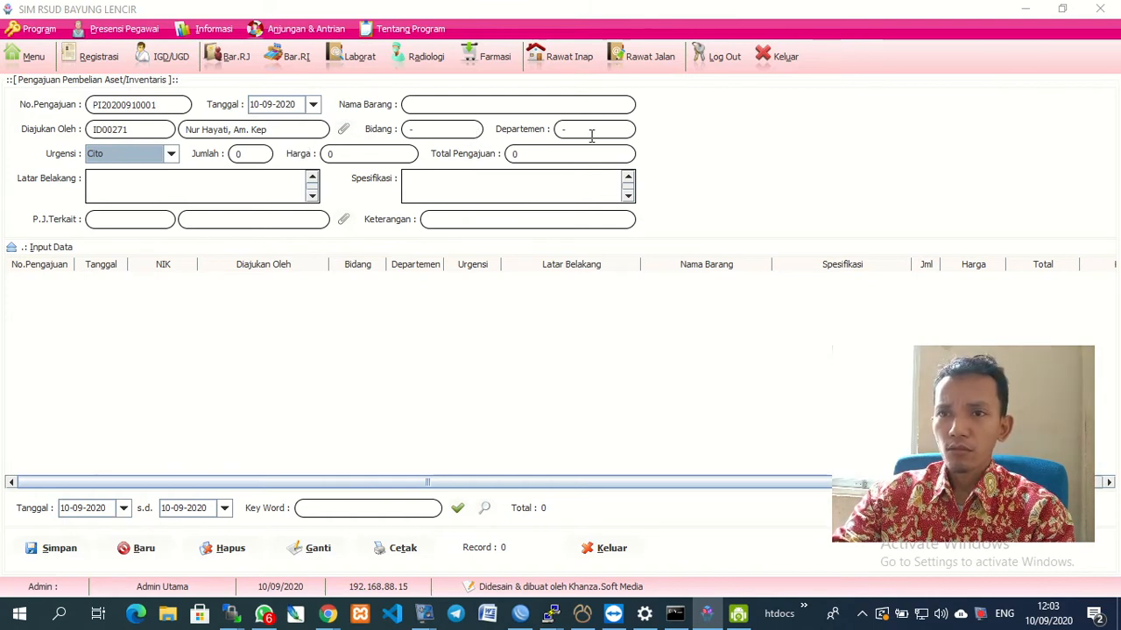
left_click(344, 129)
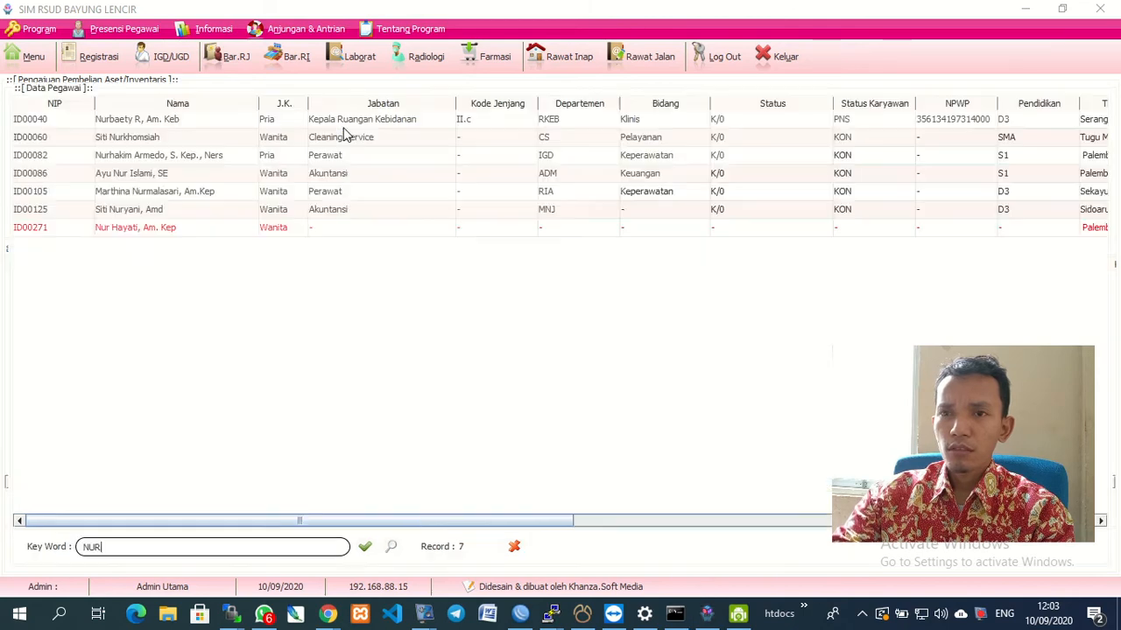
double_click(113, 123)
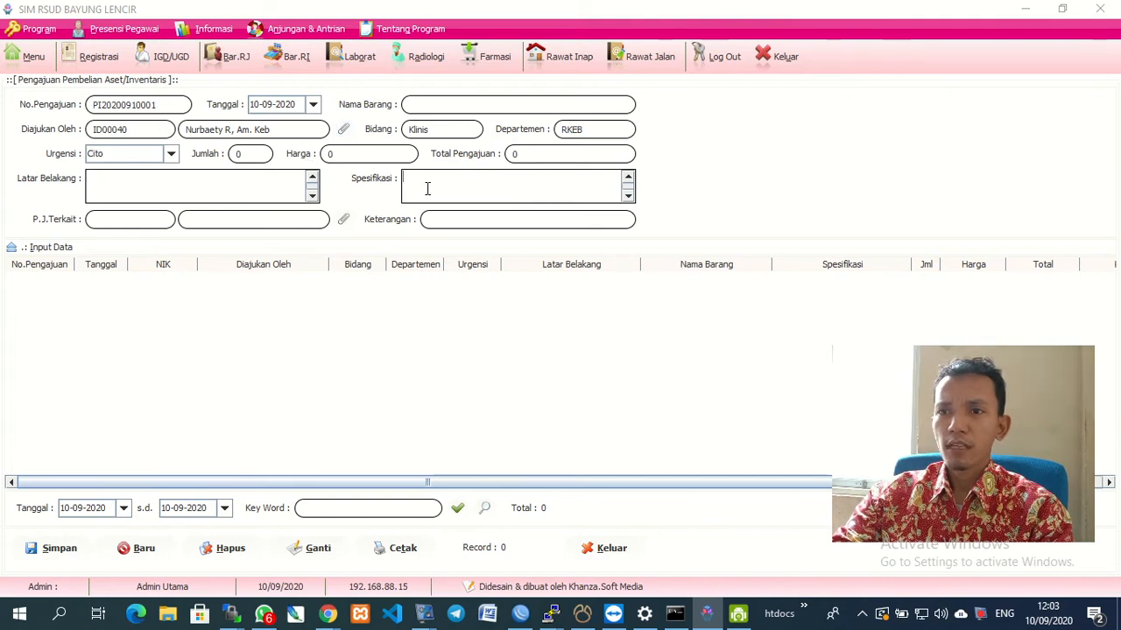
Assign a staff member as P.J. Terkait from the employee list.
left_click(345, 222)
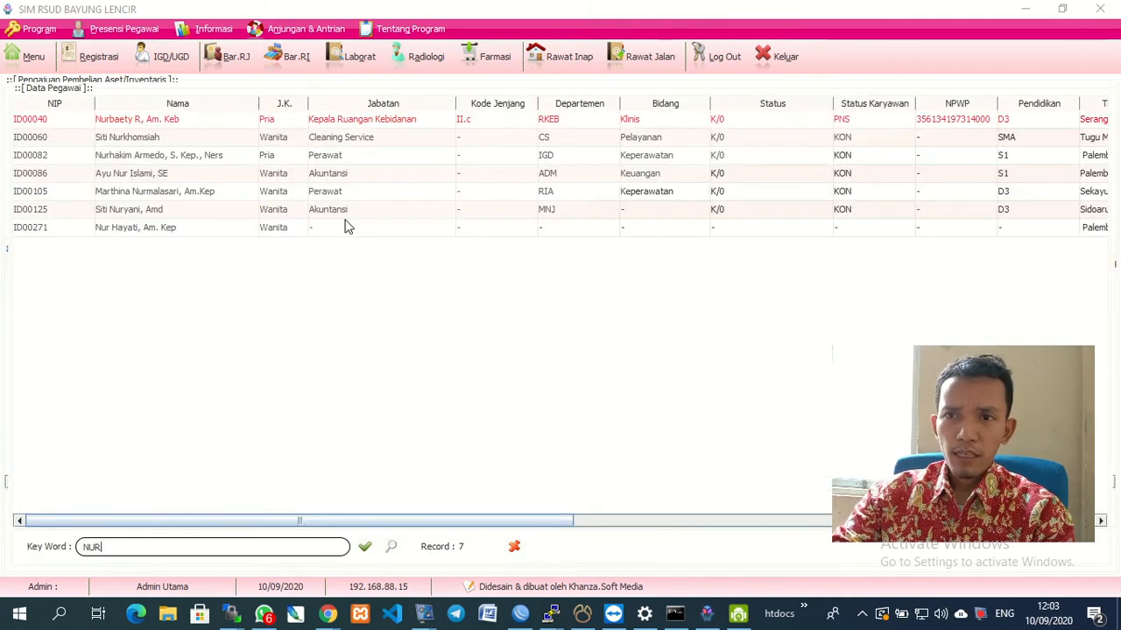
double_click(140, 161)
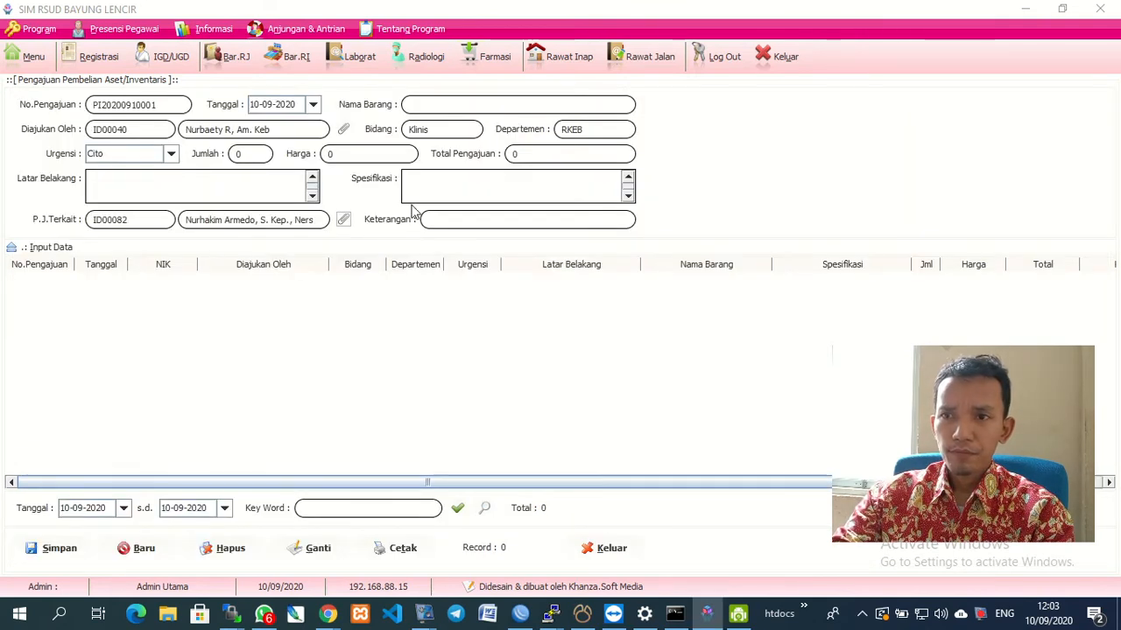
left_click(447, 189)
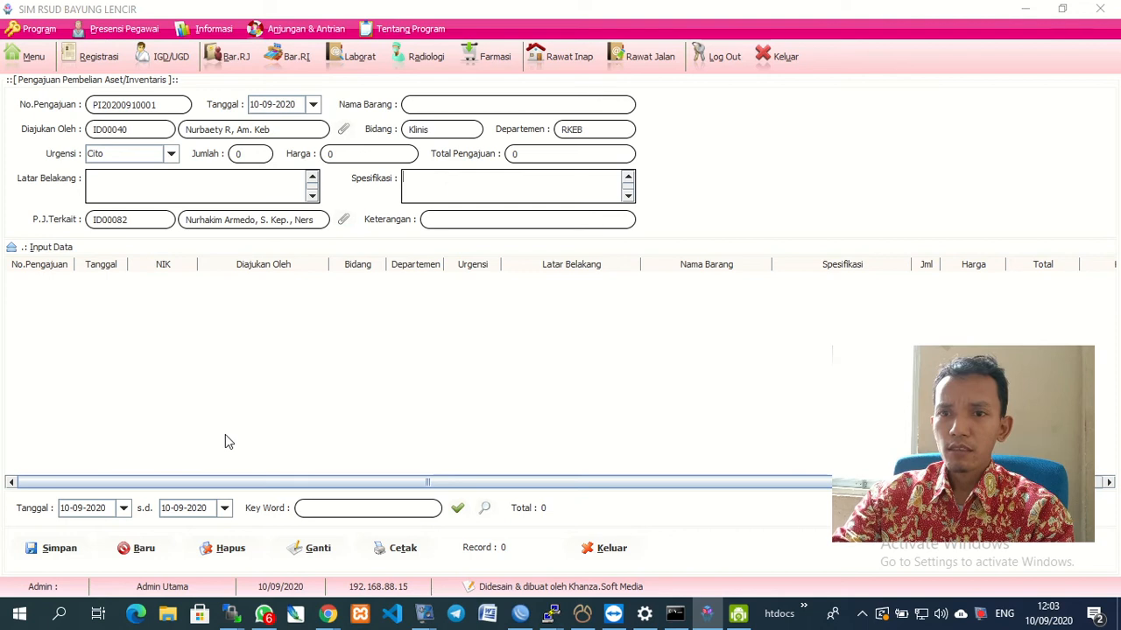
Enter specification 'TERSERAH' and item name 'MOBIL' after the missing-specification warning.
left_click(59, 549)
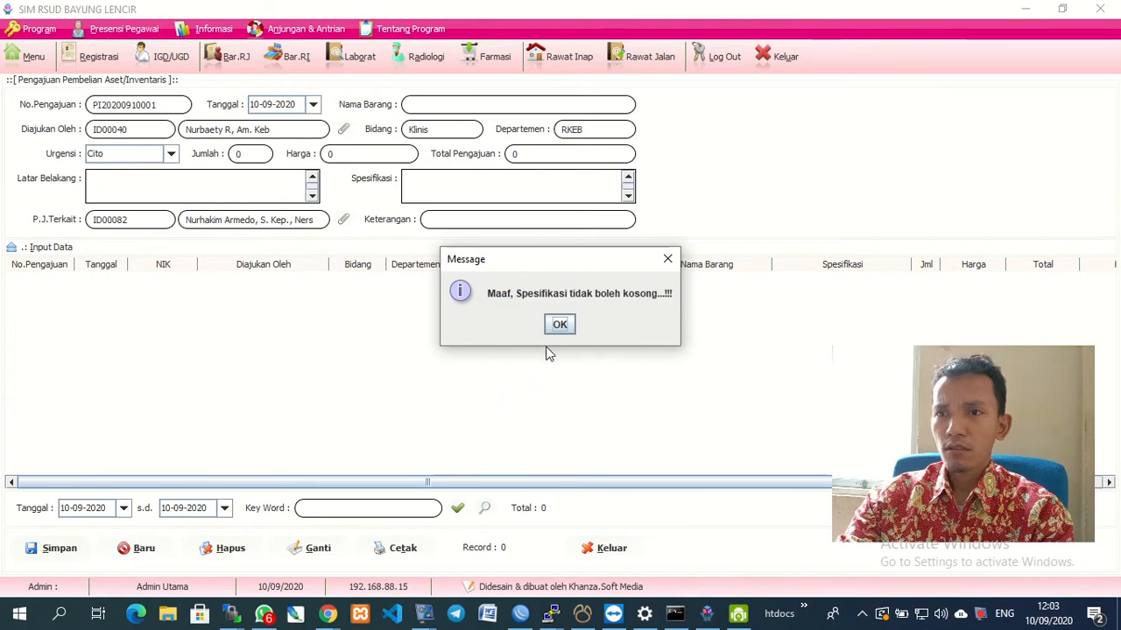
left_click(560, 324)
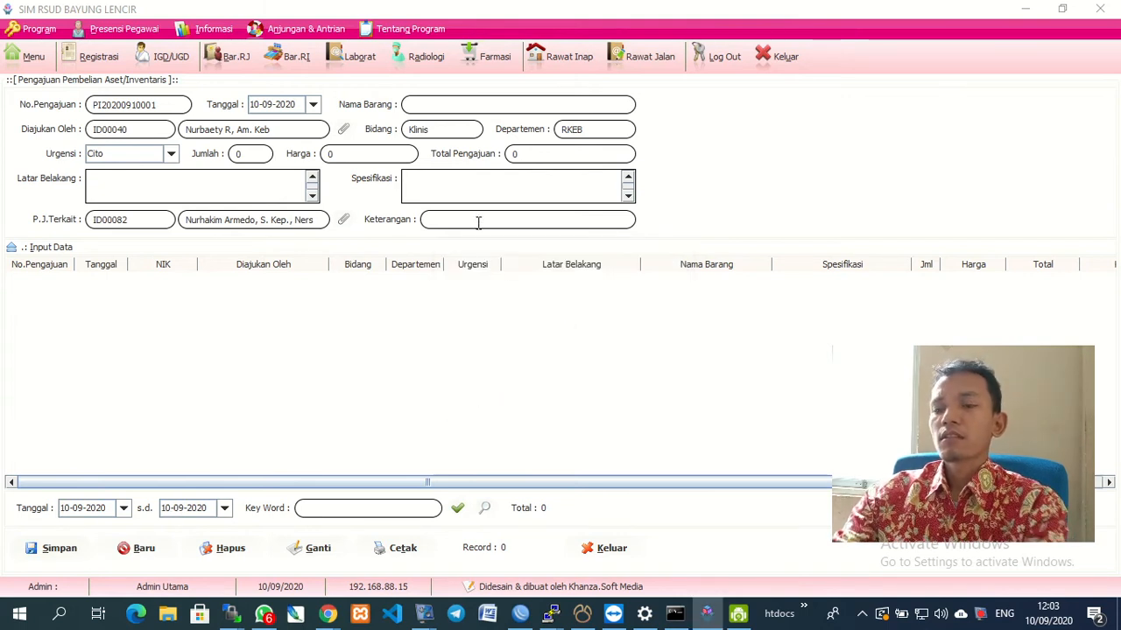
type("TERSERAH")
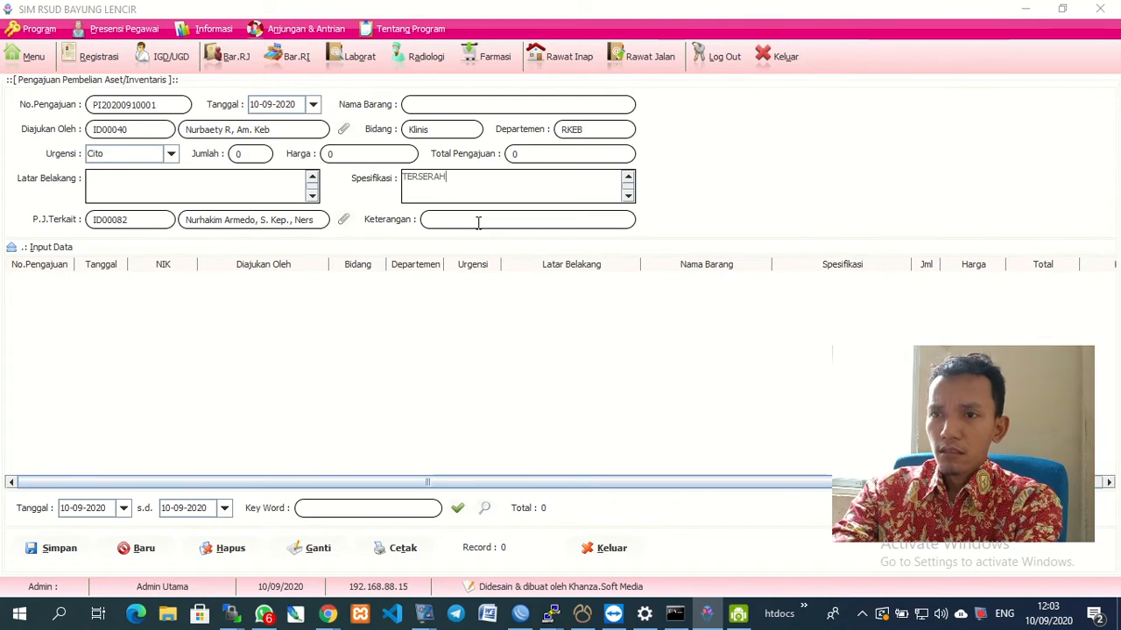
left_click(436, 101)
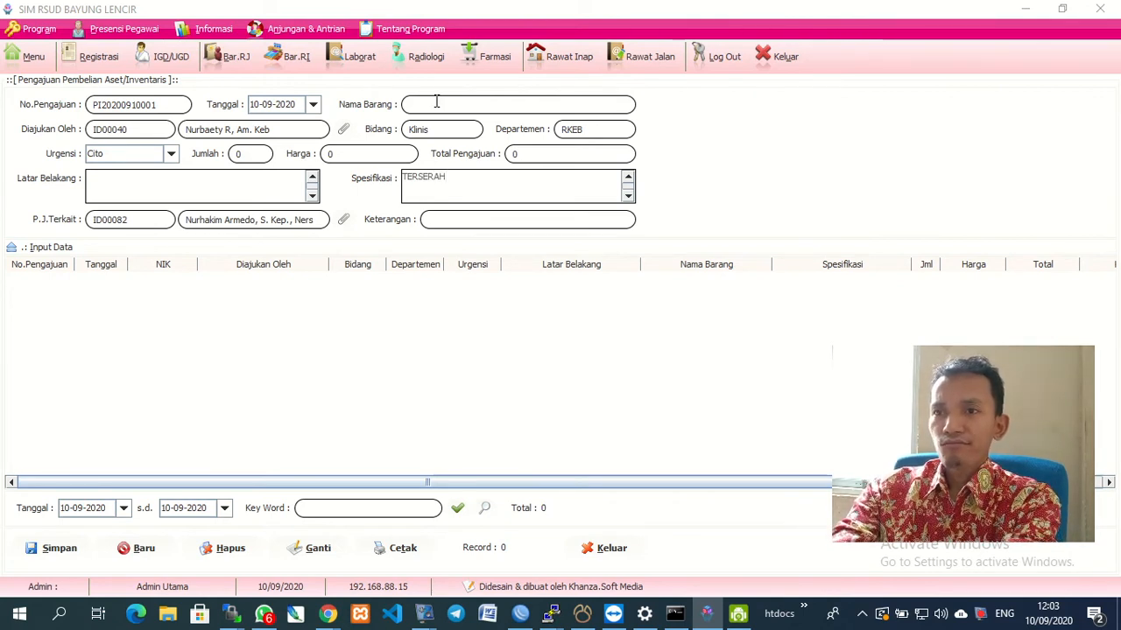
type("MOBIL")
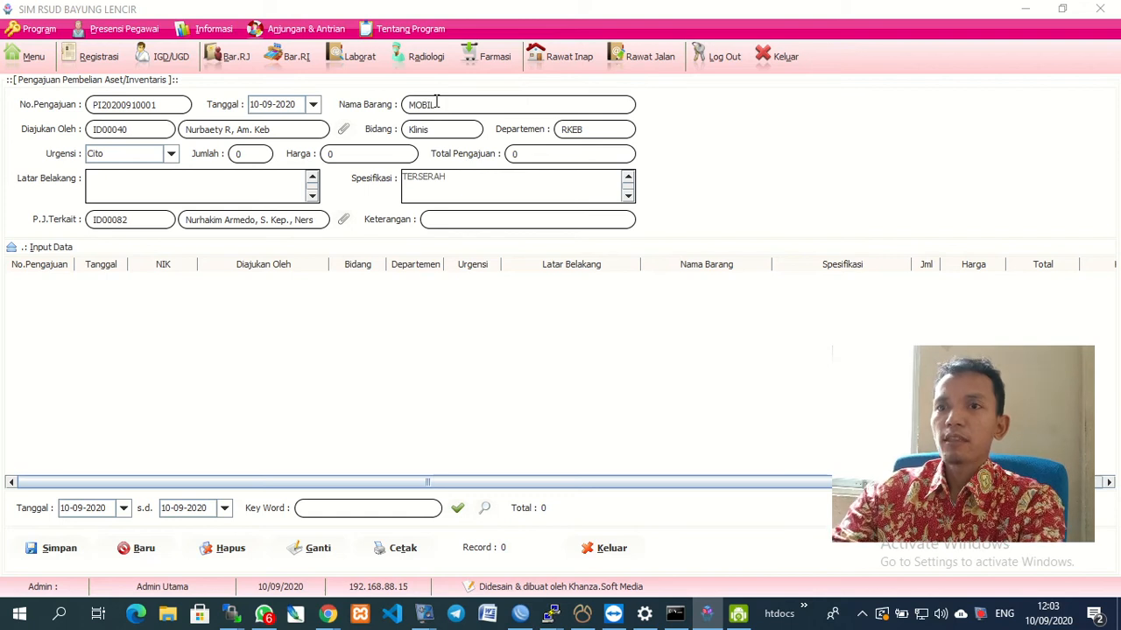
Fill in the background as 'SAYA SERING JALAN' after the missing-background warning.
left_click(50, 552)
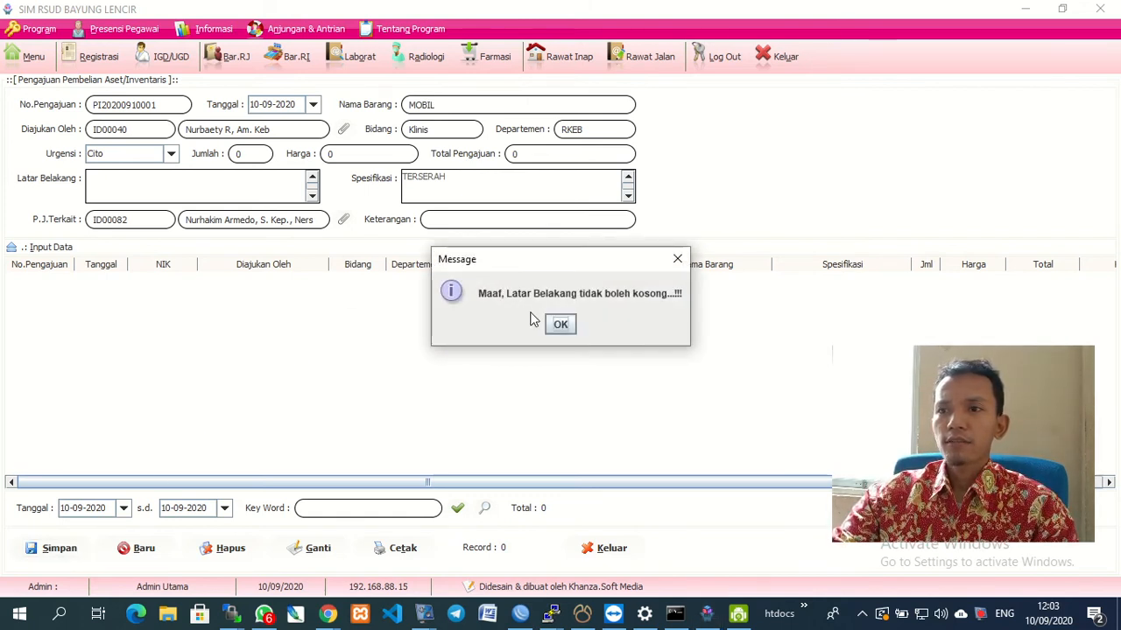
left_click(560, 324)
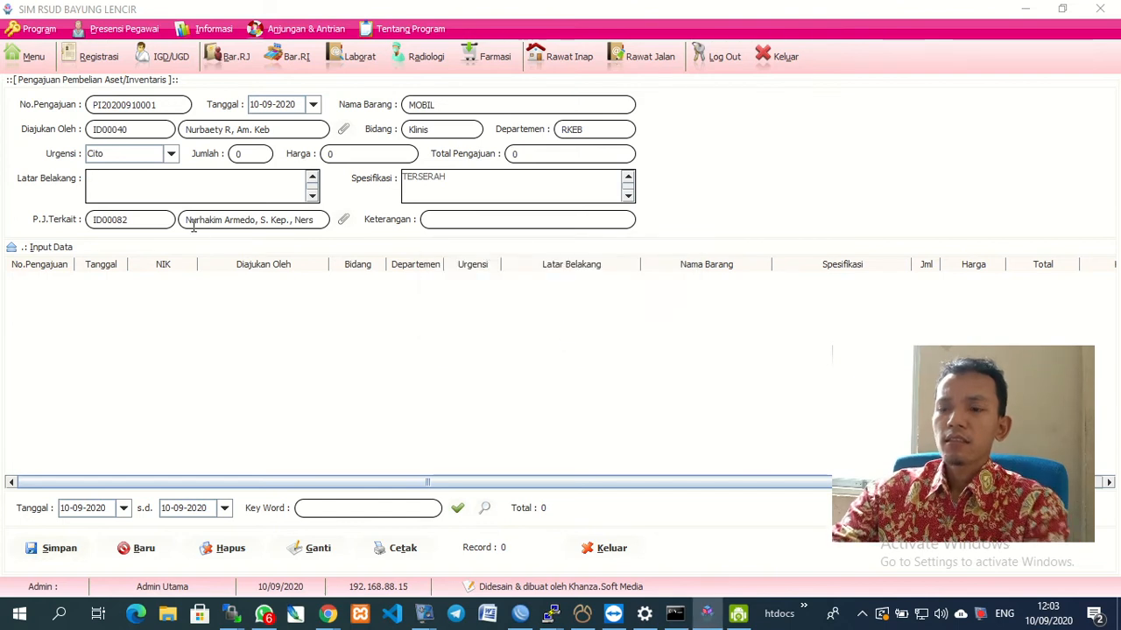
type("SAYA SERING JALAN-JALAN")
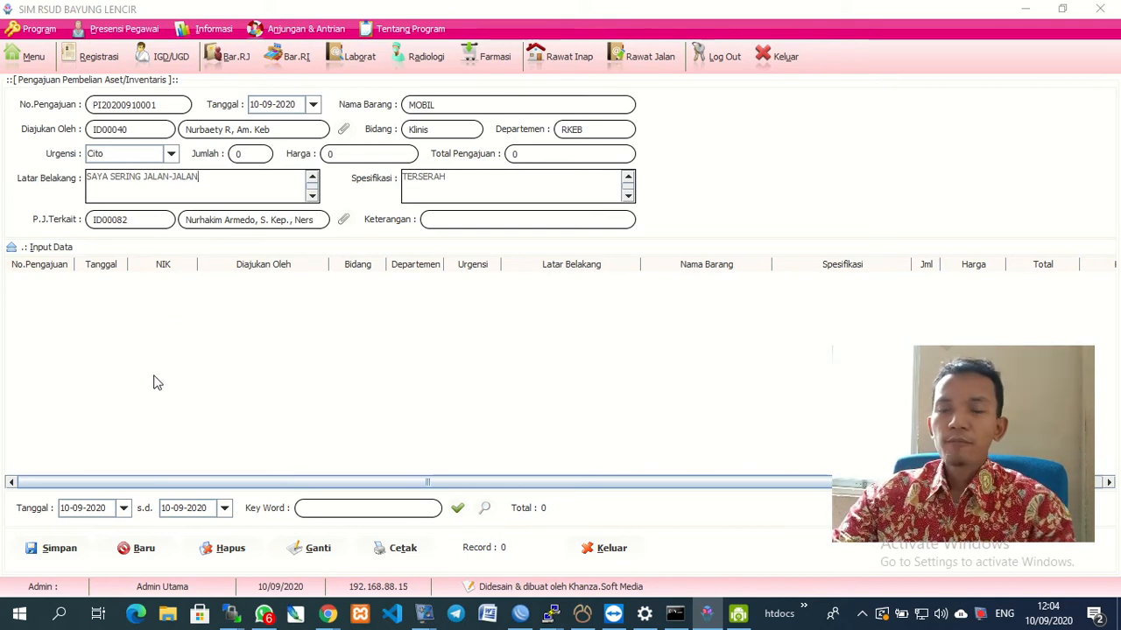
Set quantity 2 and unit price 200000000, for a 400,000,000 total.
left_click(59, 548)
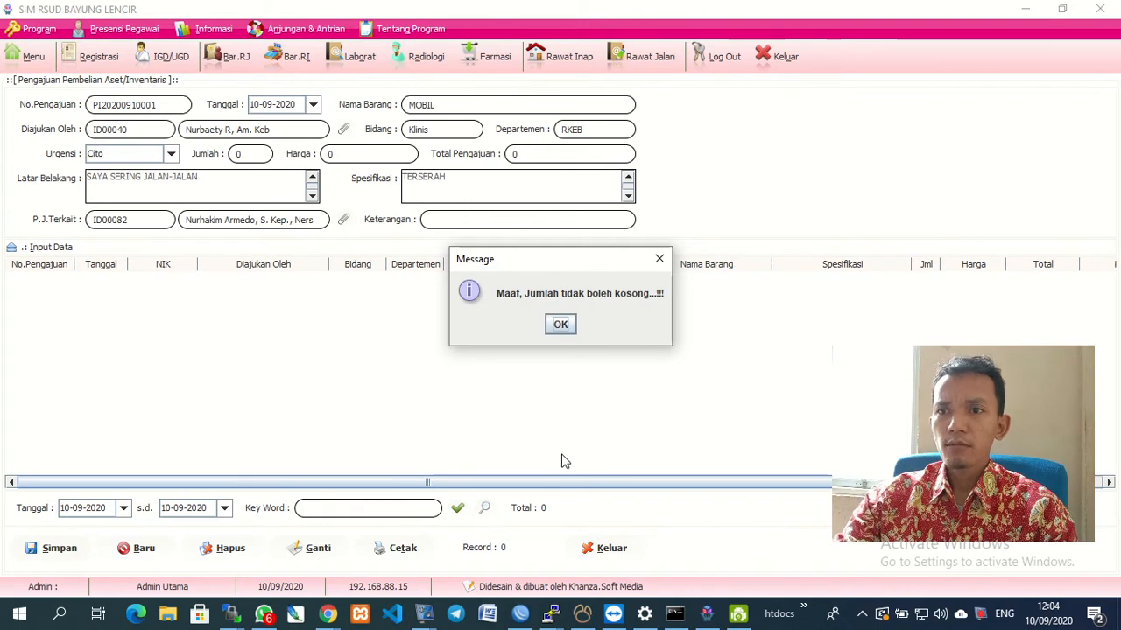
left_click(561, 325)
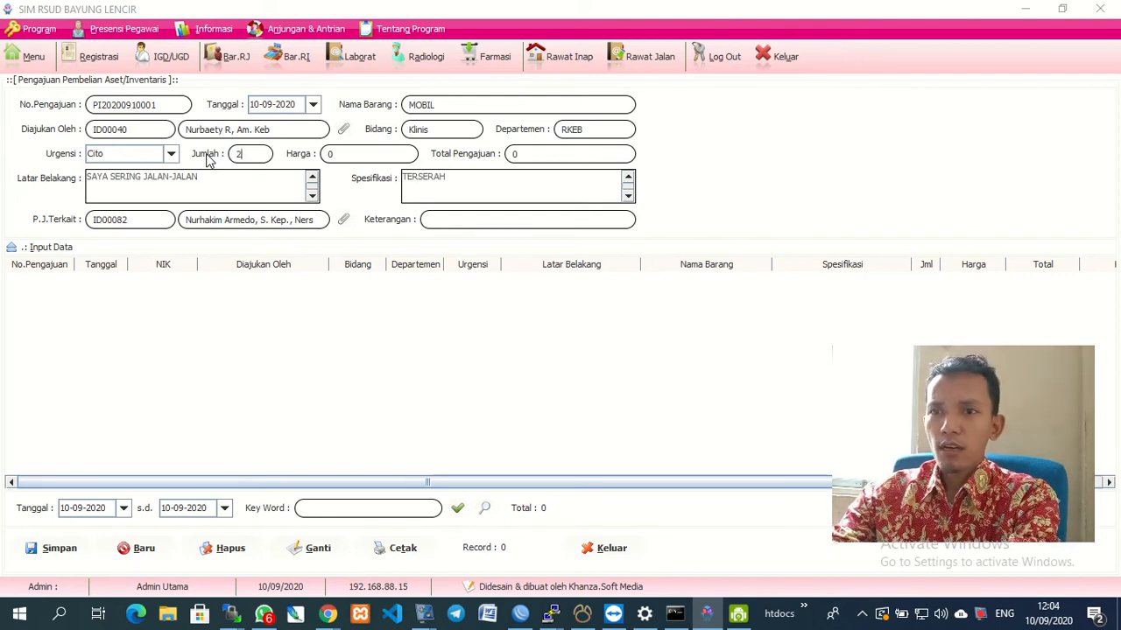
left_click_drag(371, 152, 287, 155)
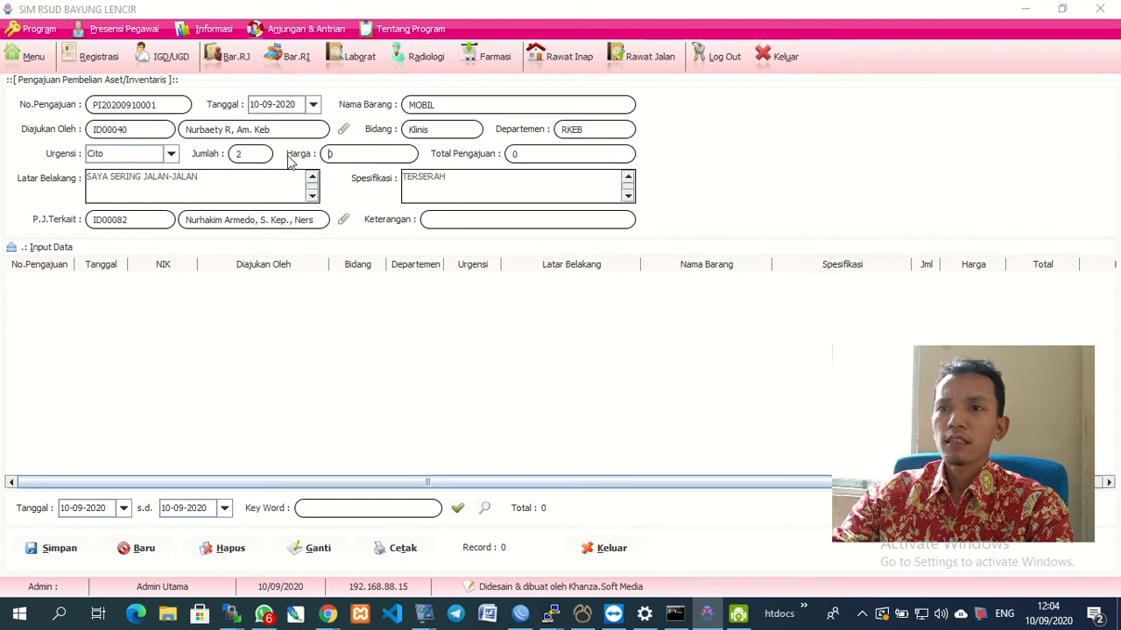
type("2000000")
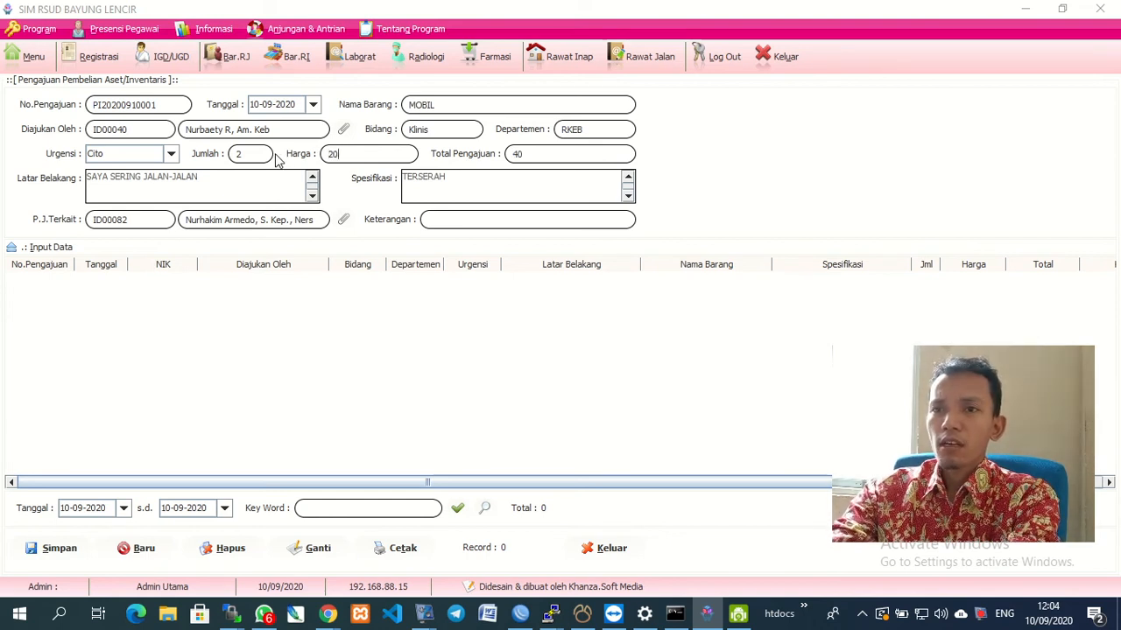
type("00")
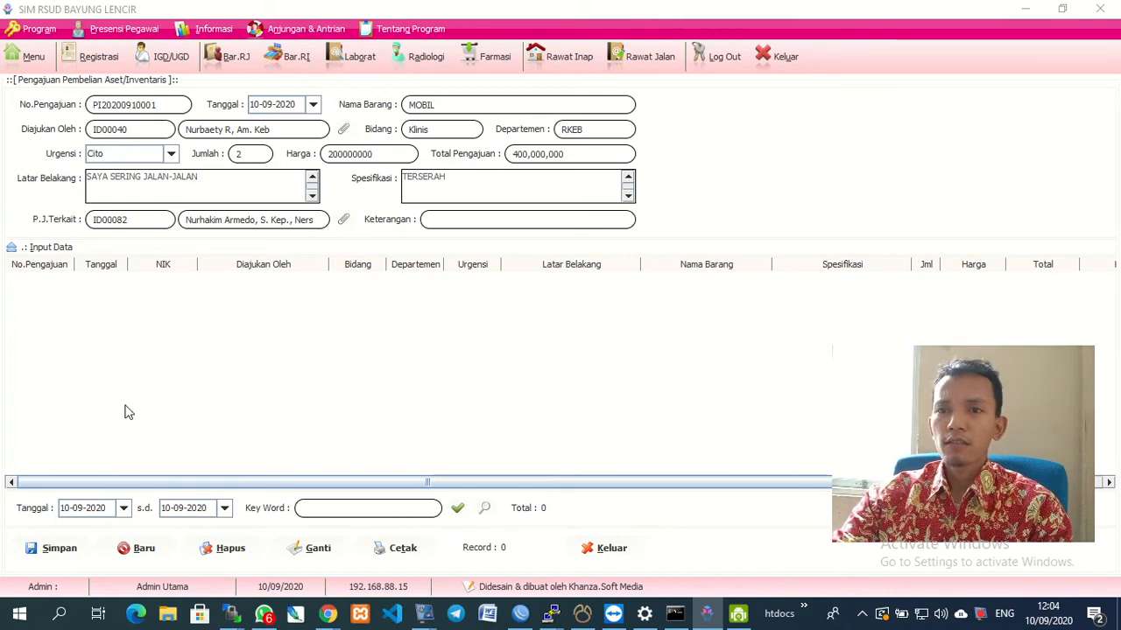
Enter the remark 'TOLONG BANGET' after the missing-remarks warning.
left_click(45, 551)
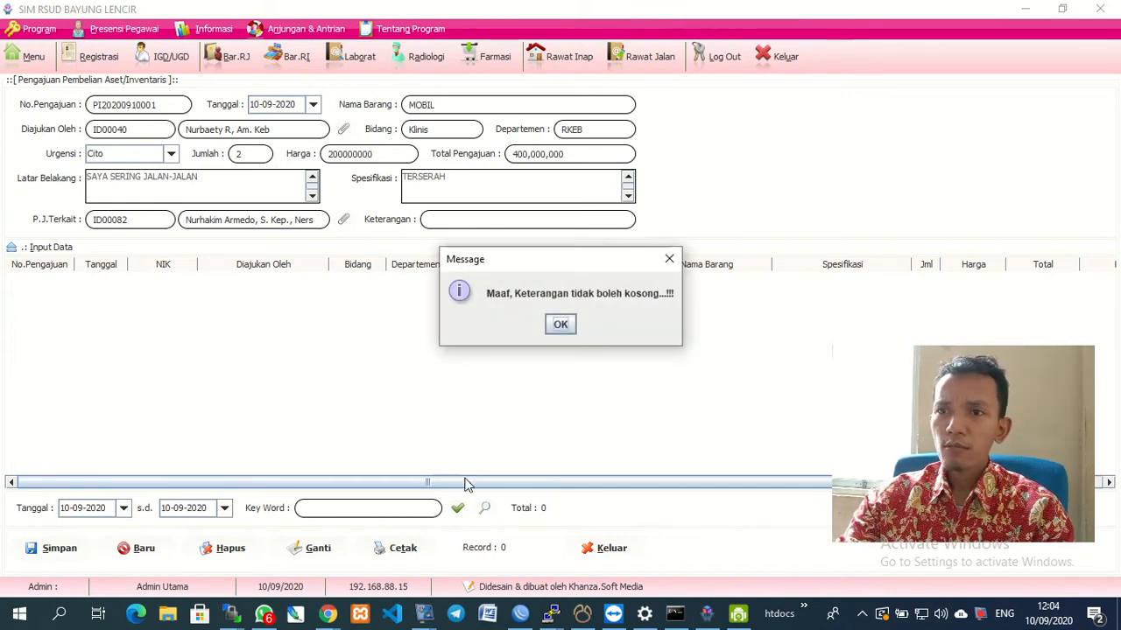
left_click(559, 327)
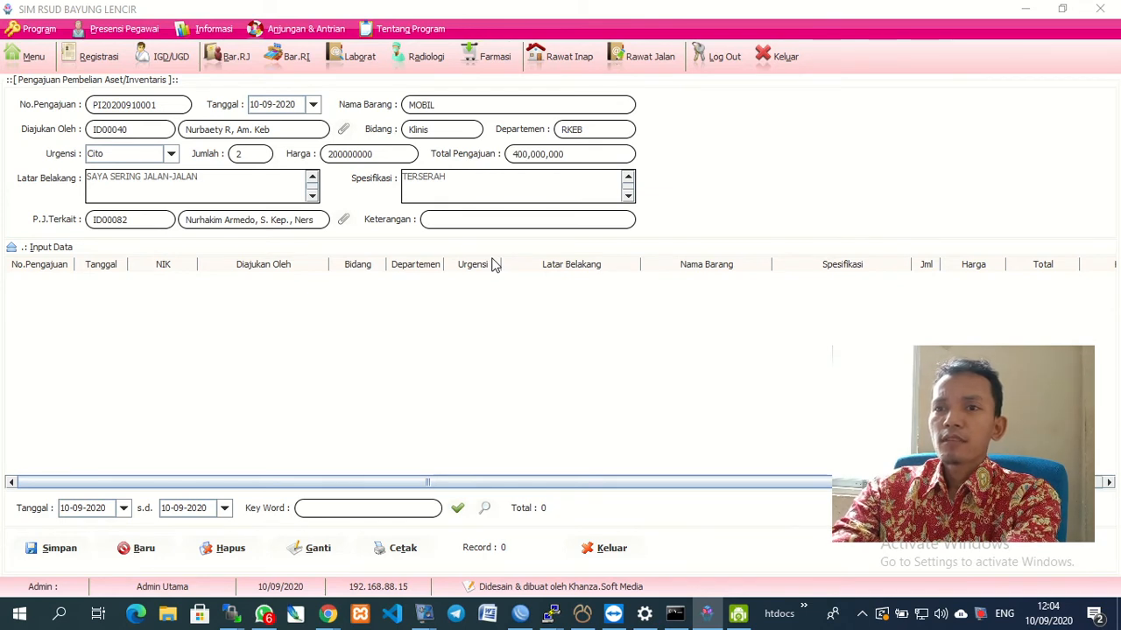
type("YA")
key("BackSpace")
key("BackSpace")
key("BackSpace")
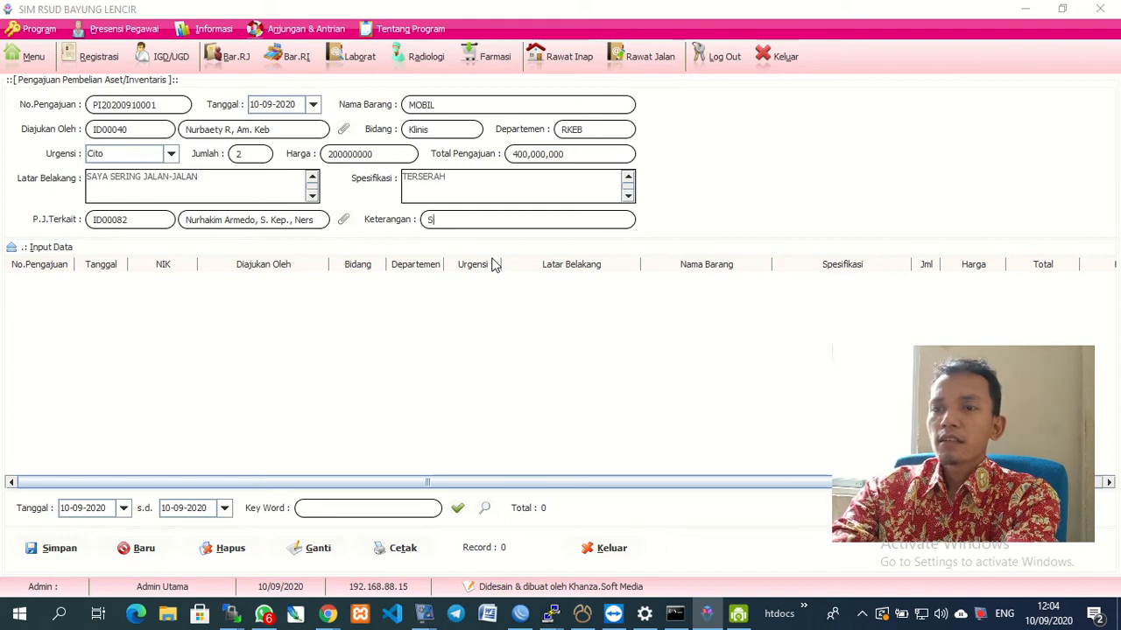
type("EGERA")
key("BackSpace")
key("BackSpace")
key("BackSpace")
key("BackSpace")
key("BackSpace")
key("BackSpace")
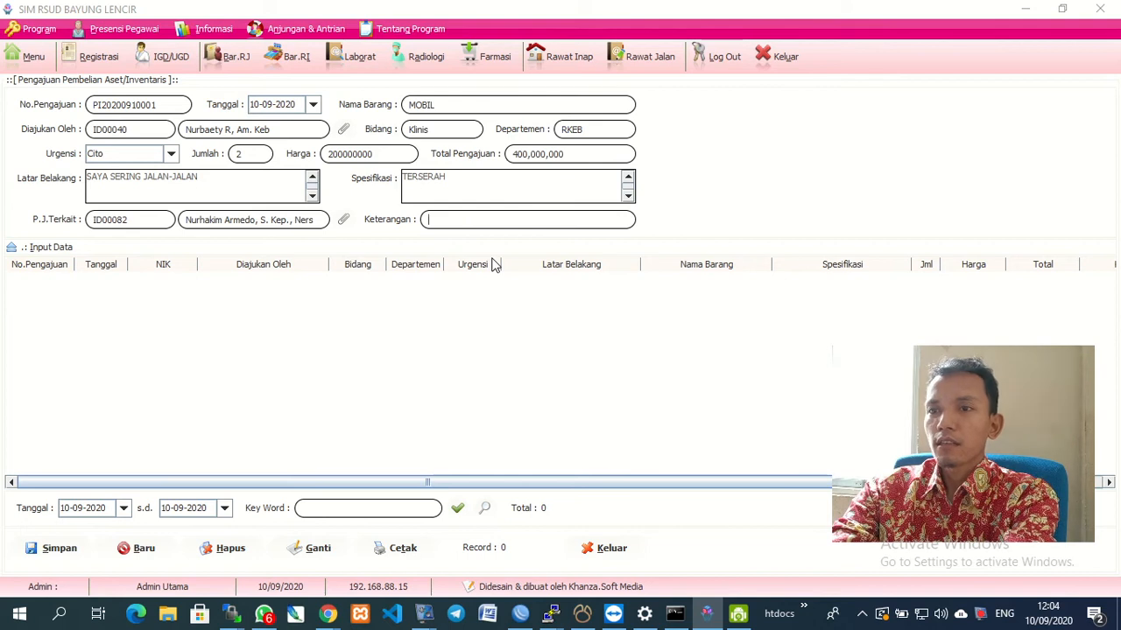
type("TOLO")
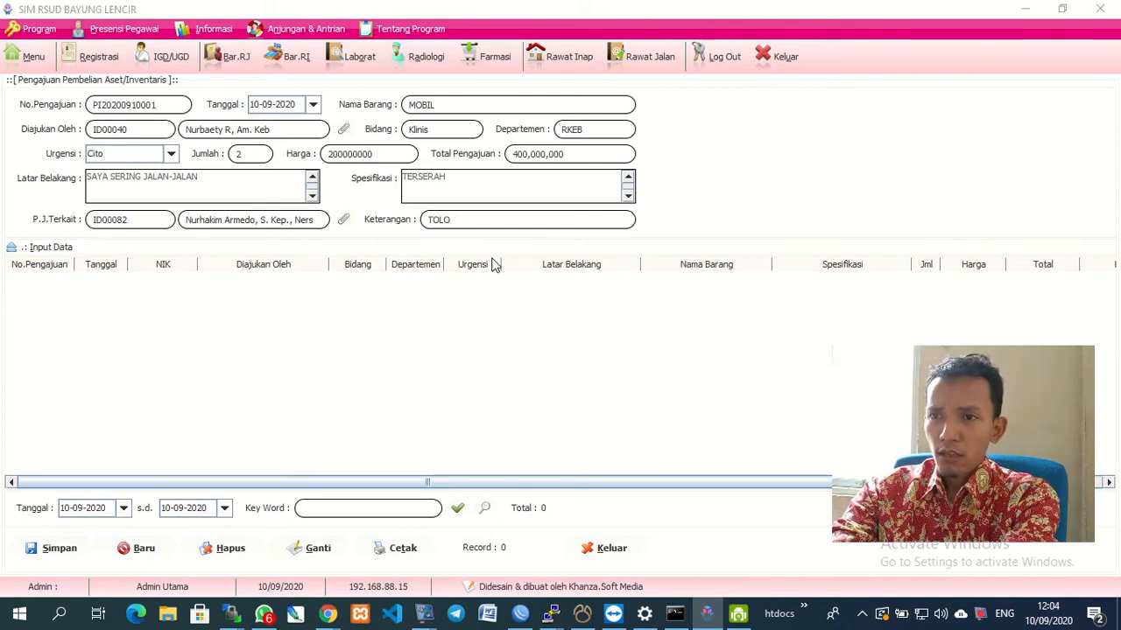
type("NG BANGET")
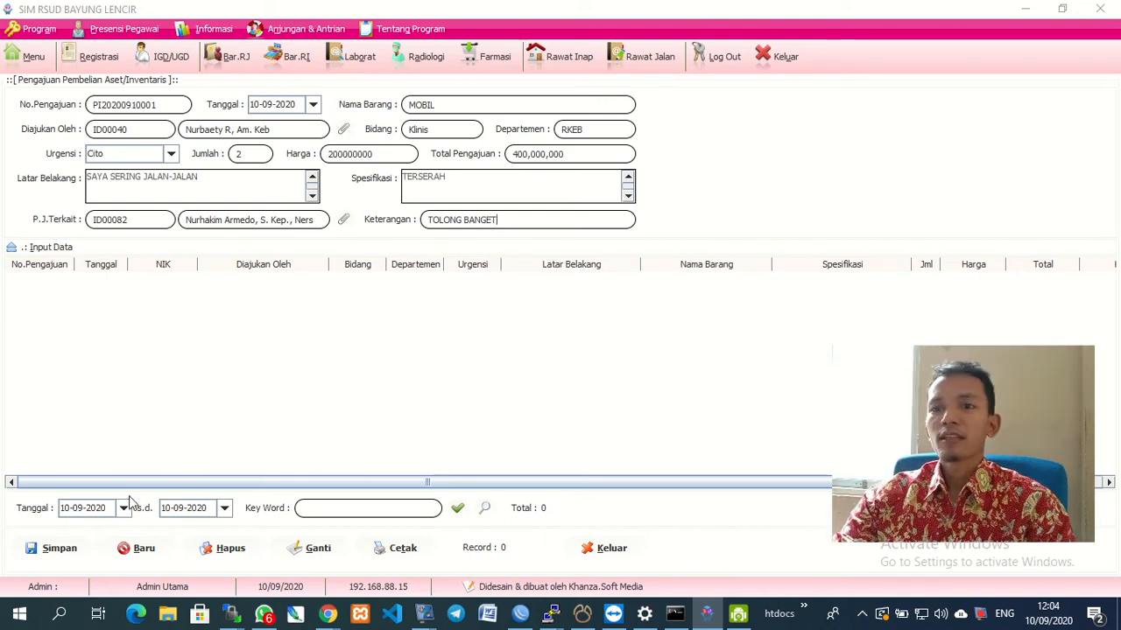
left_click(52, 549)
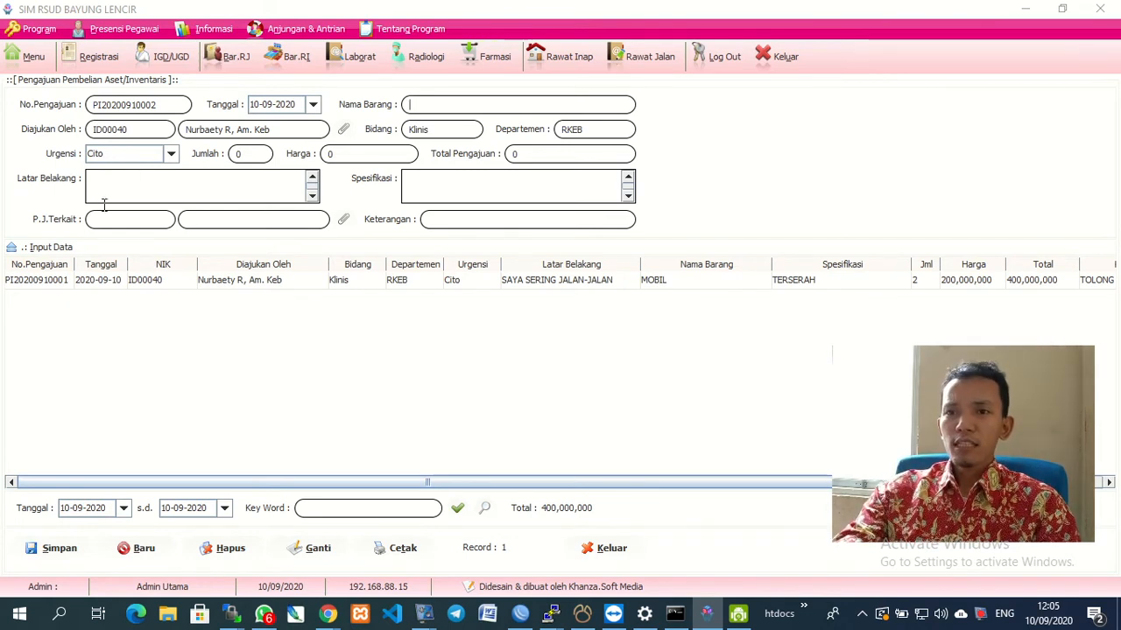
left_click(121, 282)
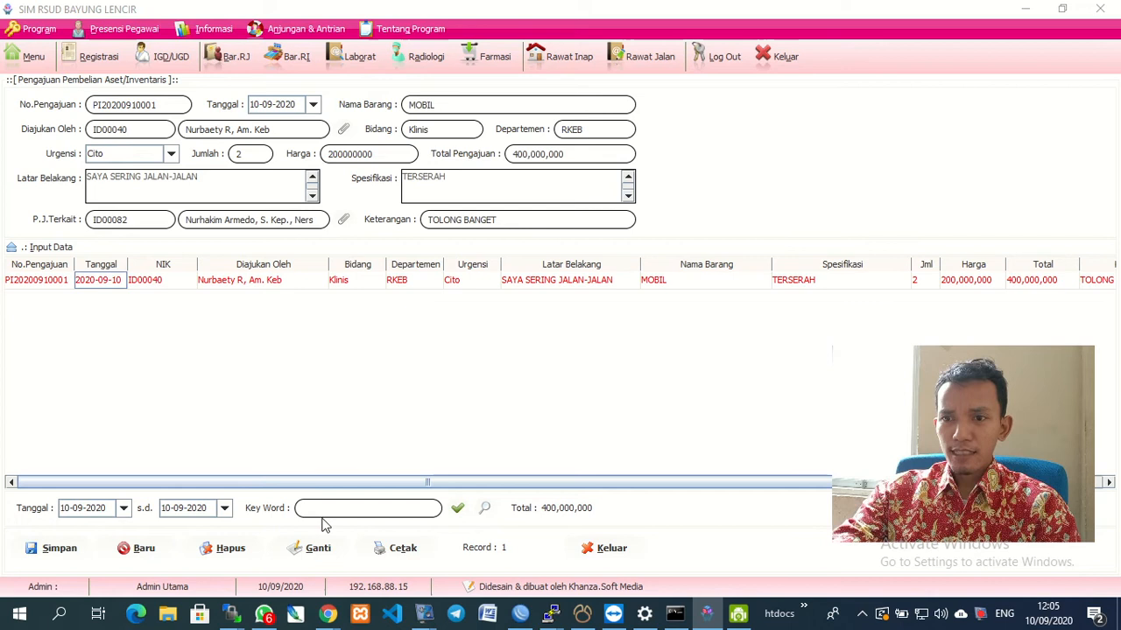
left_click(392, 552)
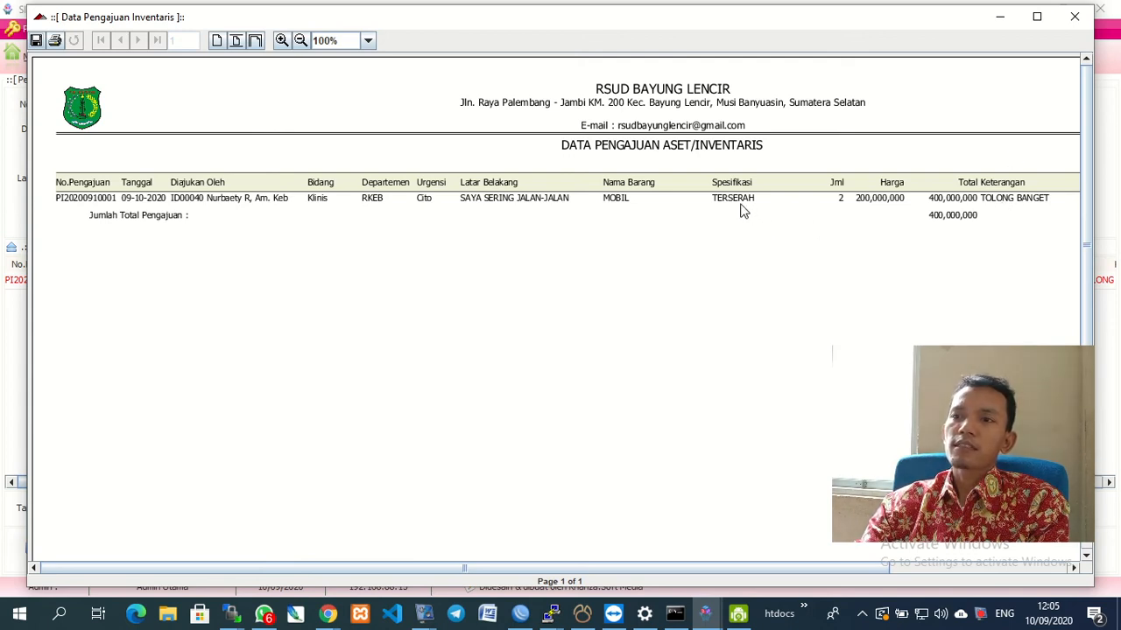
left_click(1075, 17)
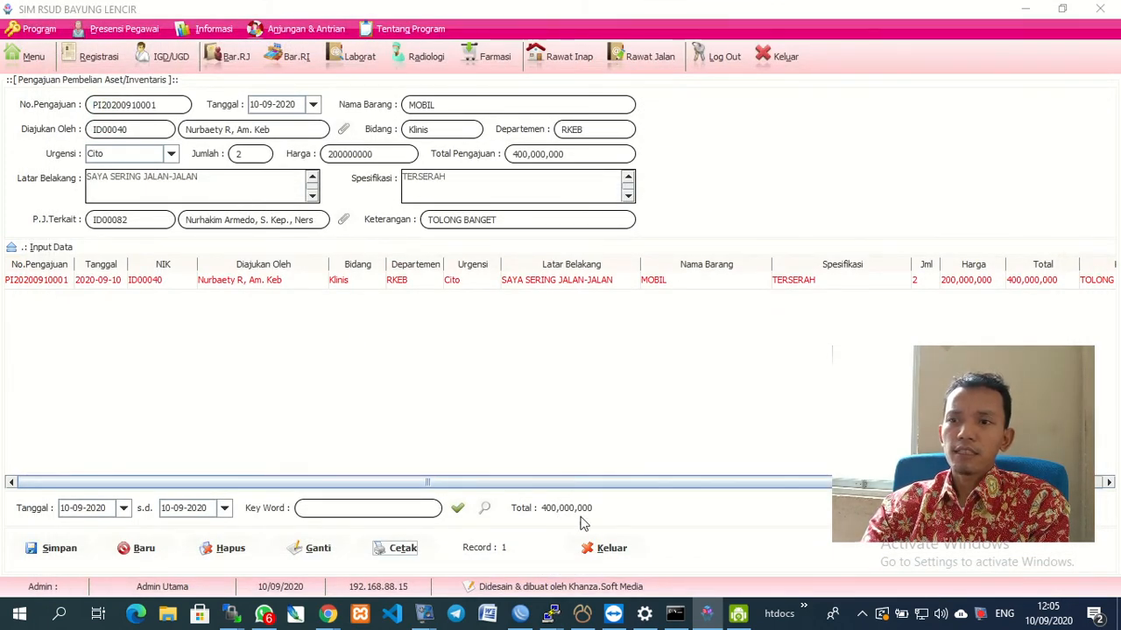
left_click(592, 548)
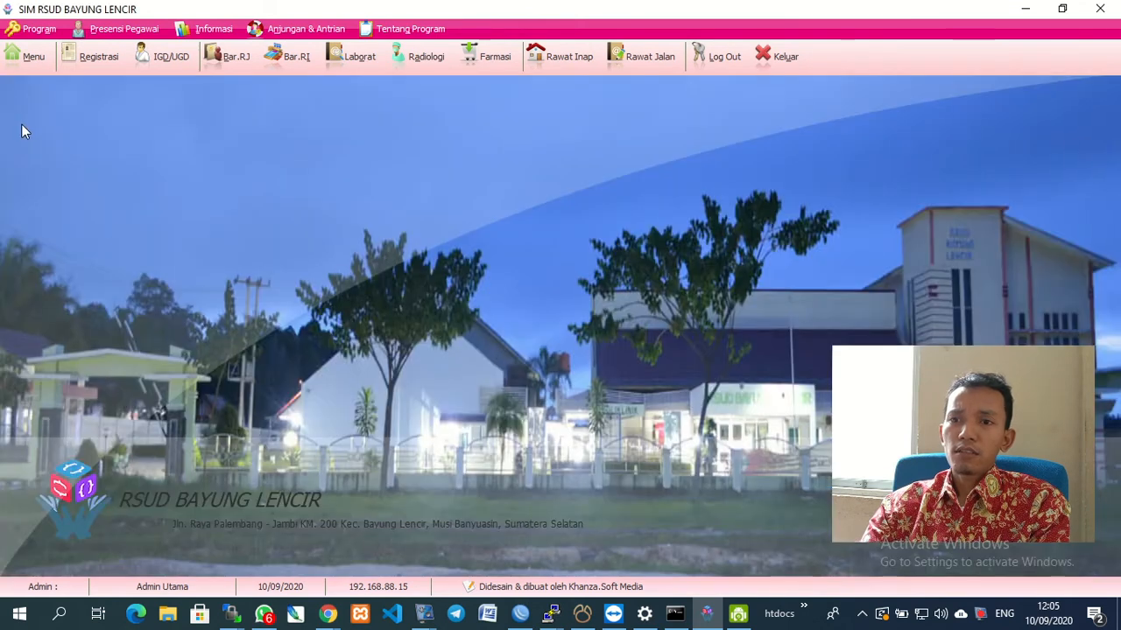
Open Rekap Pengajuan Aset Departemen for 2020, dismiss the no-data message on printing, and reopen it.
left_click(29, 60)
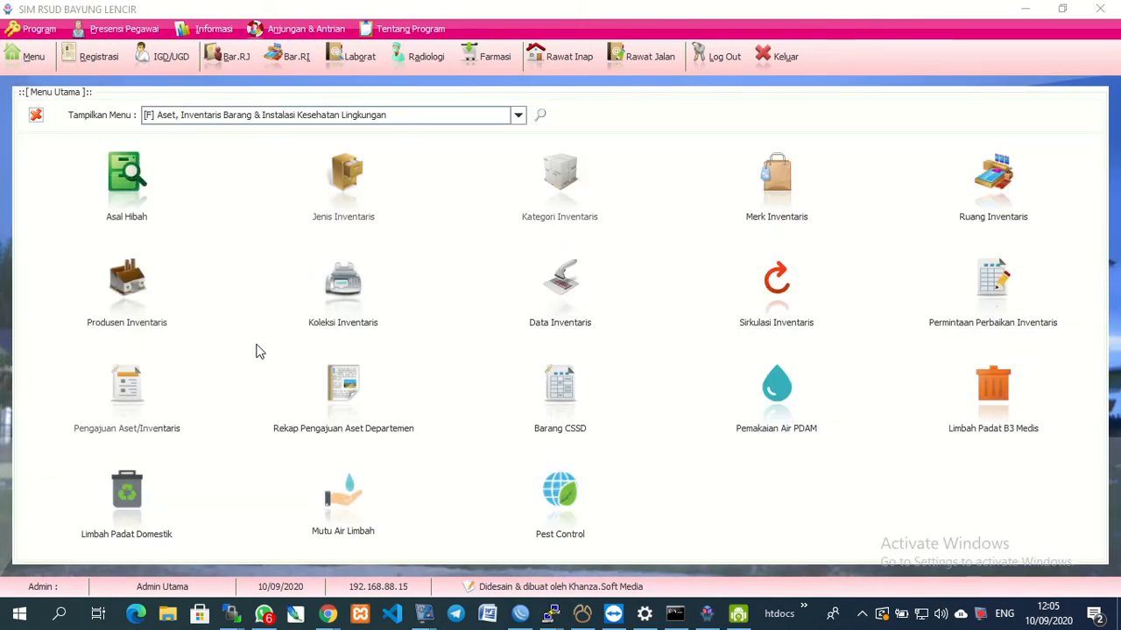
left_click(339, 409)
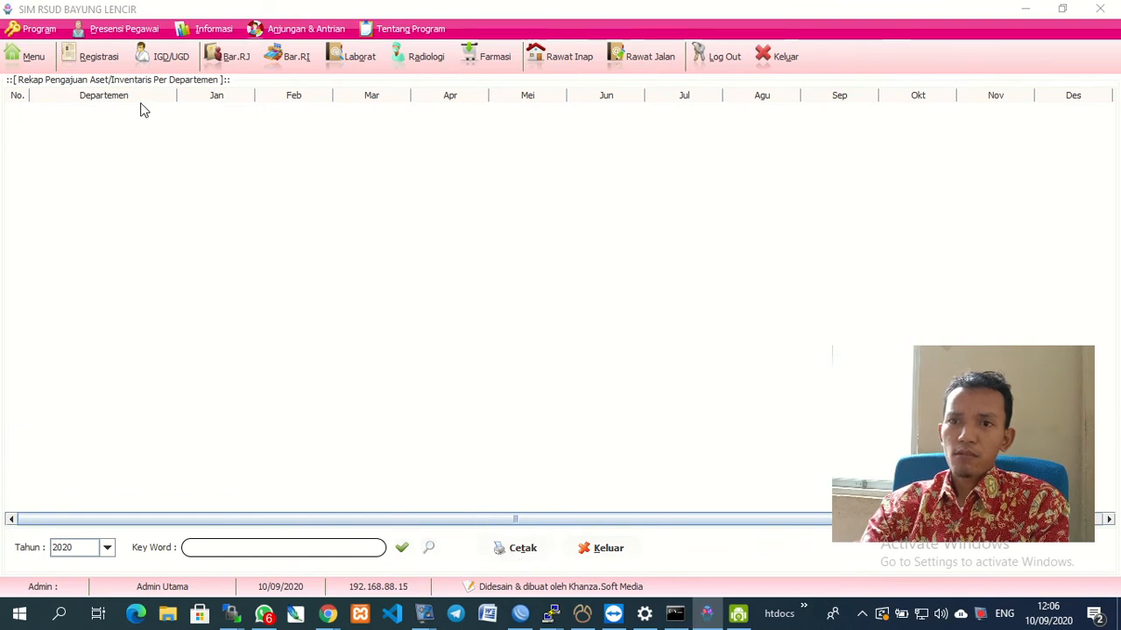
left_click(511, 556)
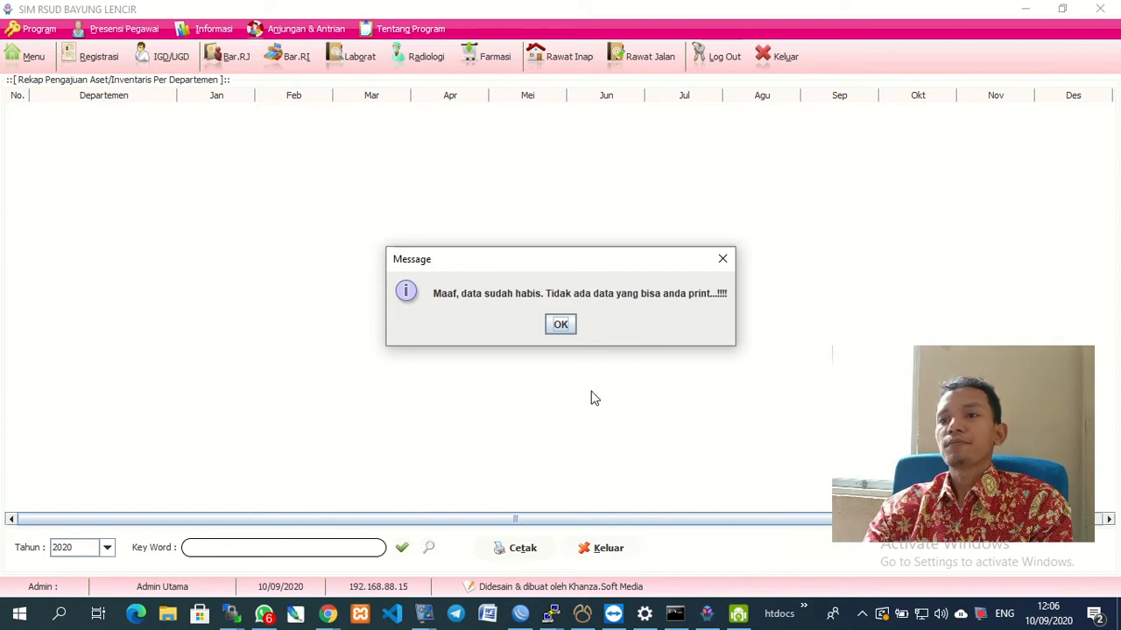
left_click(563, 325)
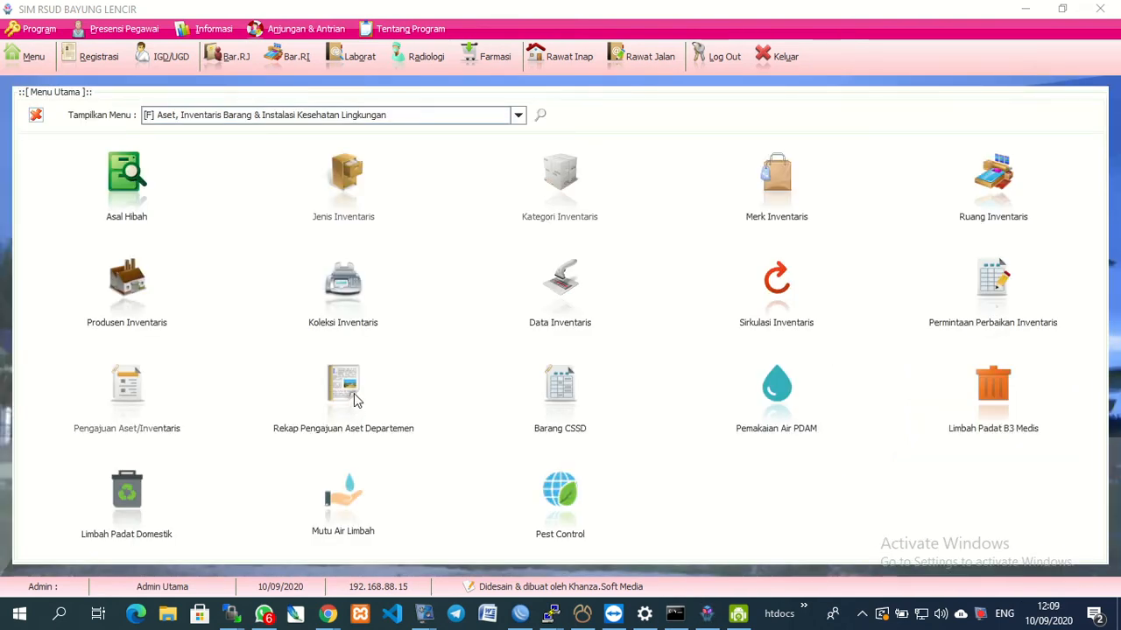
left_click(355, 399)
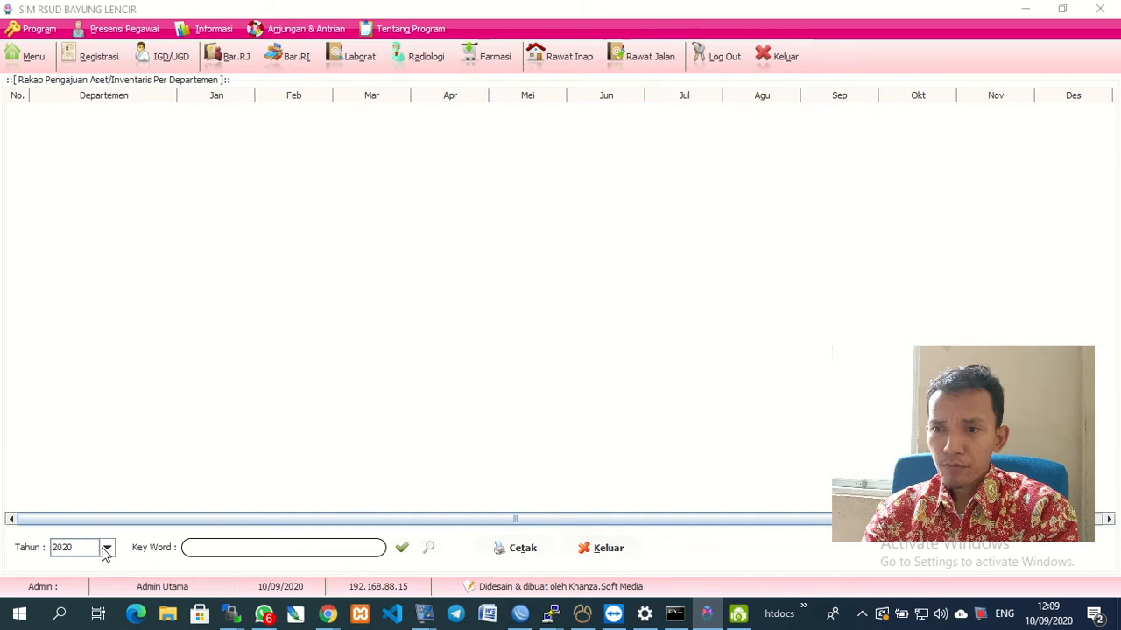
Load the 2020 per-department recap data and print it as a 3-page report.
left_click(402, 549)
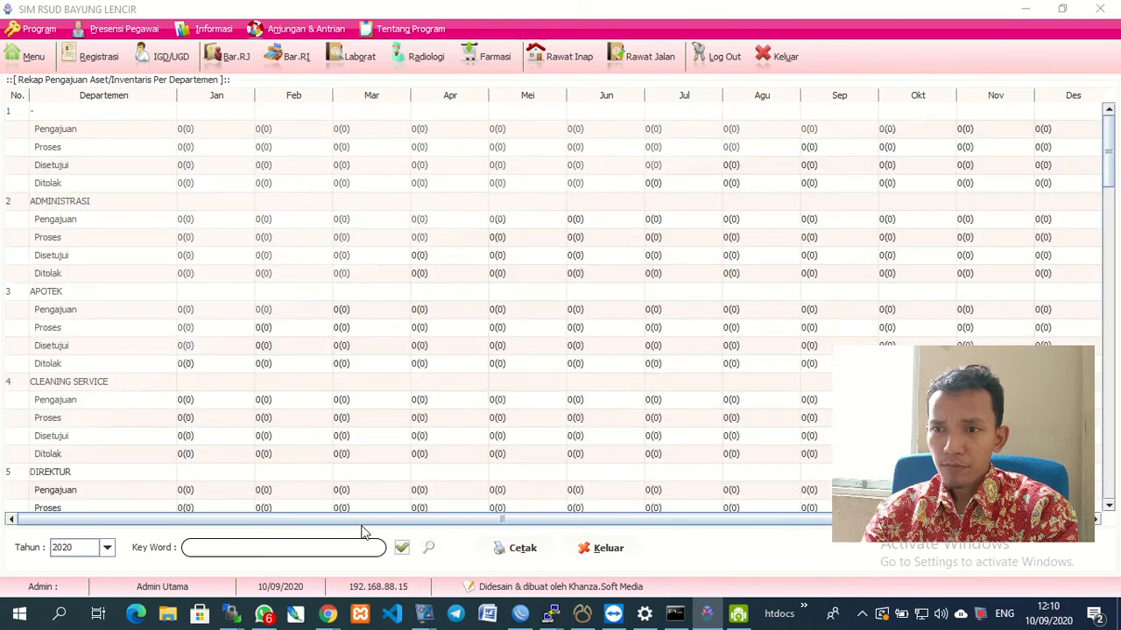
scroll(367, 394, "down", 6)
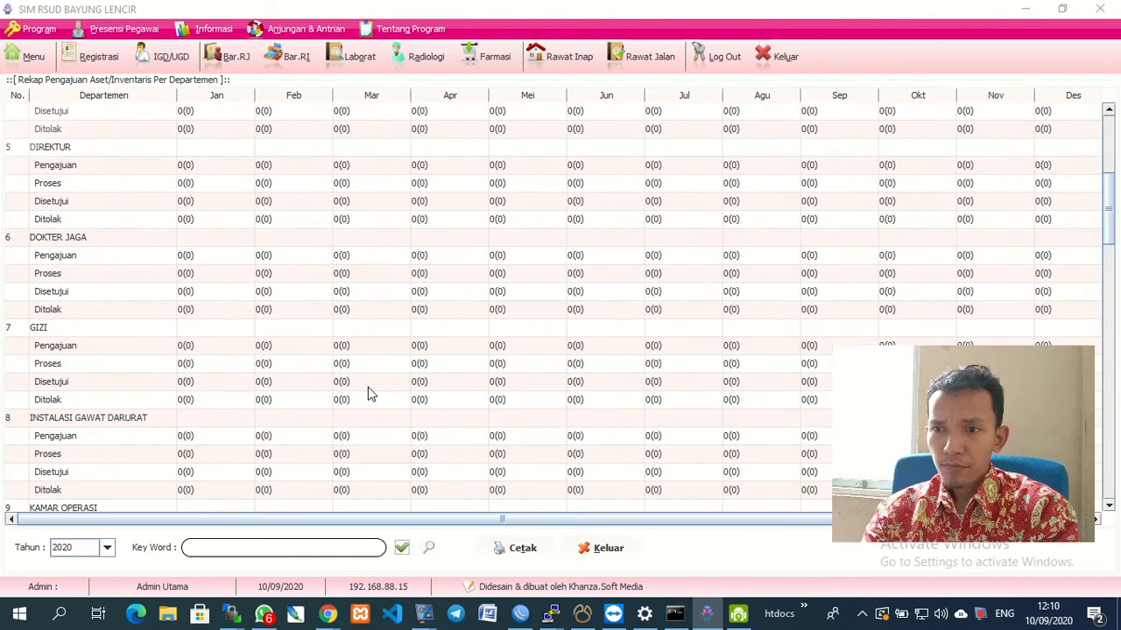
left_click(519, 550)
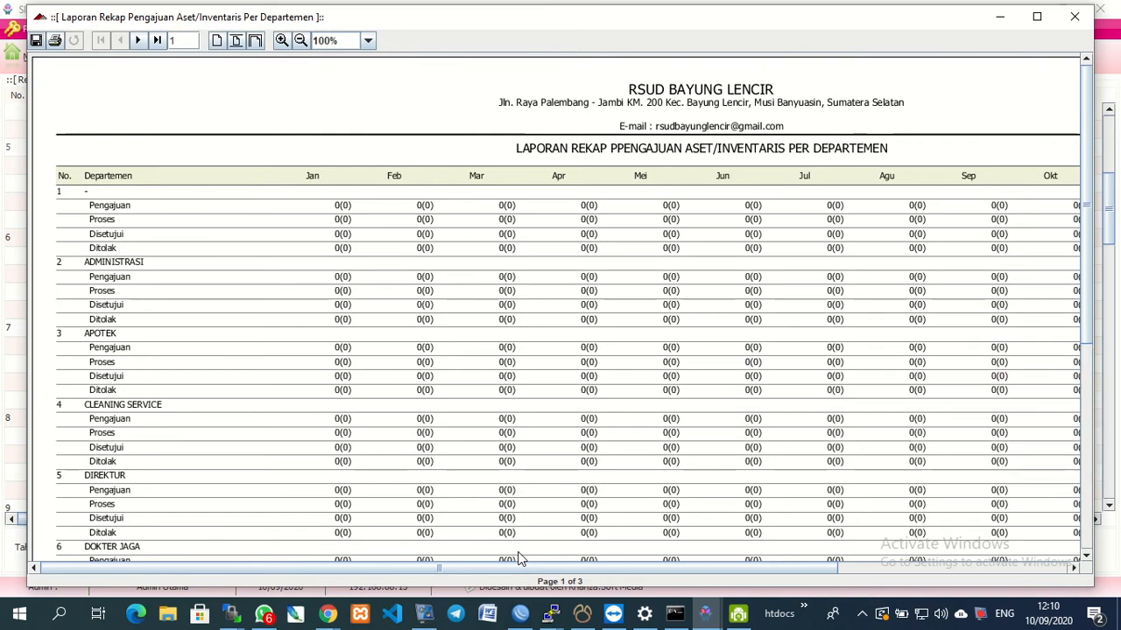
Scroll through the recap report to KEBIDANAN's 400,000,000 request, then close the preview.
mouse_move(734, 619)
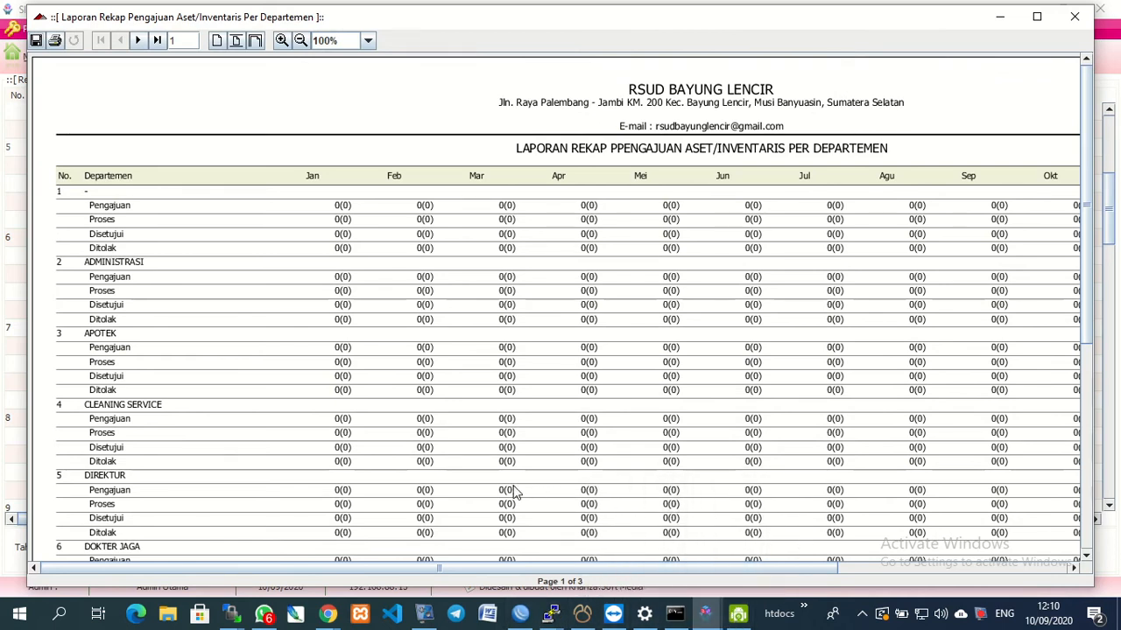
scroll(501, 493, "down", 5)
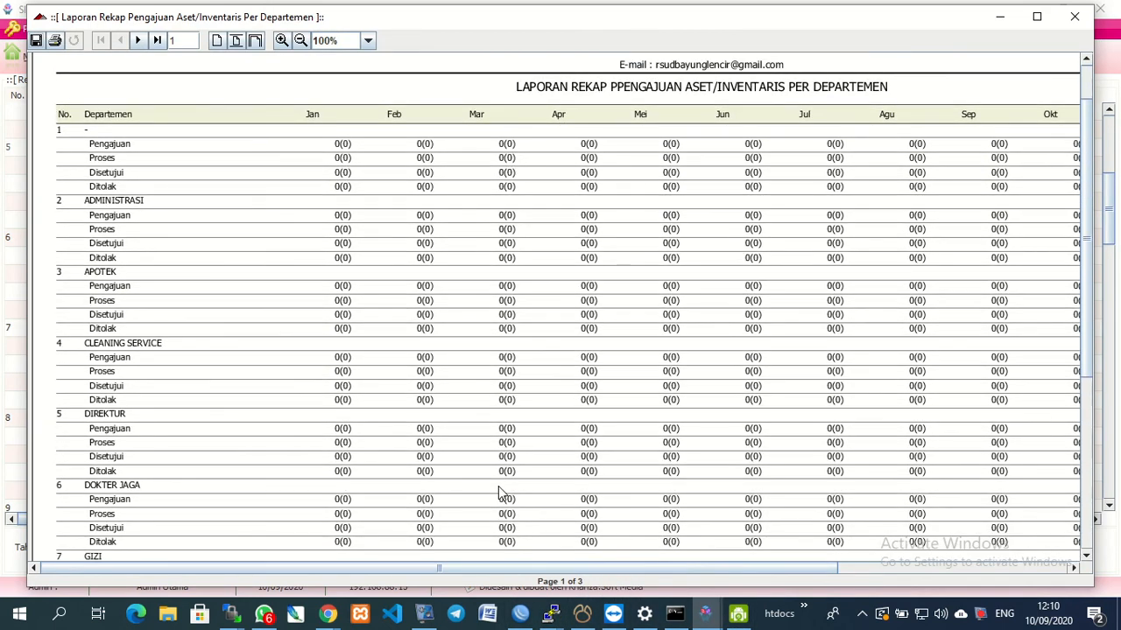
scroll(501, 493, "down", 8)
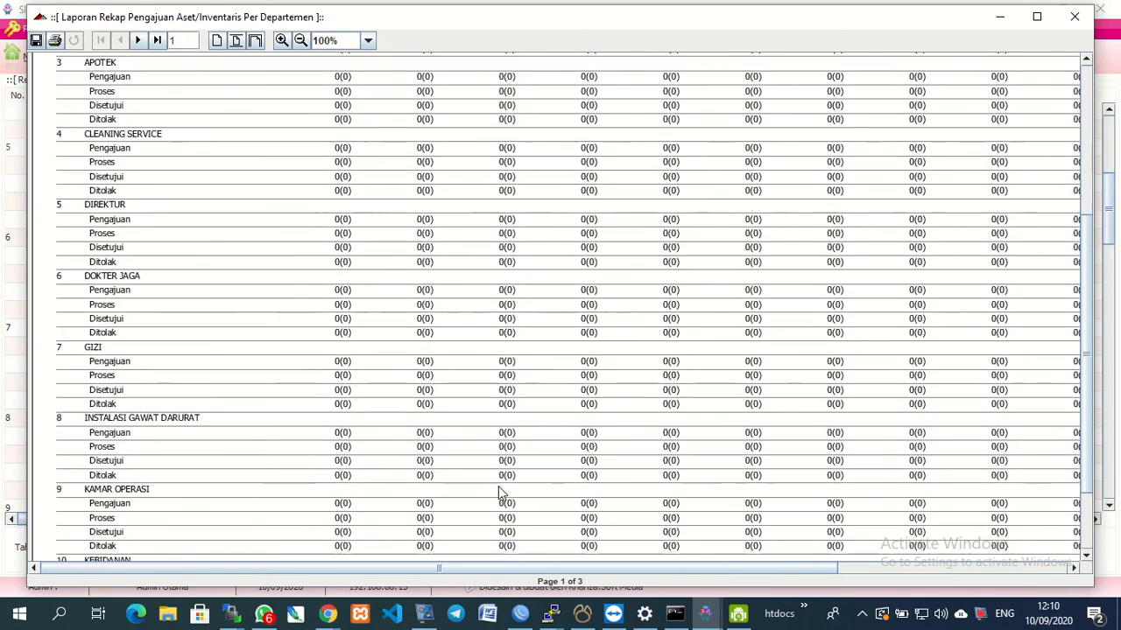
scroll(501, 493, "down", 1)
left_click_drag(365, 571, 740, 595)
scroll(602, 373, "up", 15)
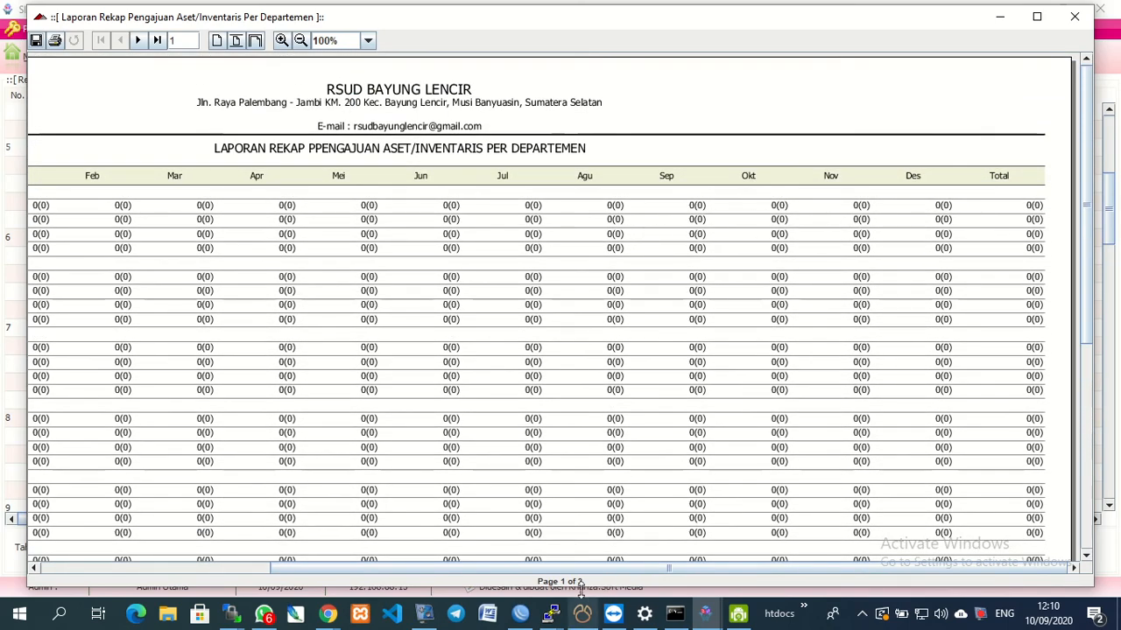
left_click_drag(318, 569, 90, 575)
scroll(149, 448, "down", 8)
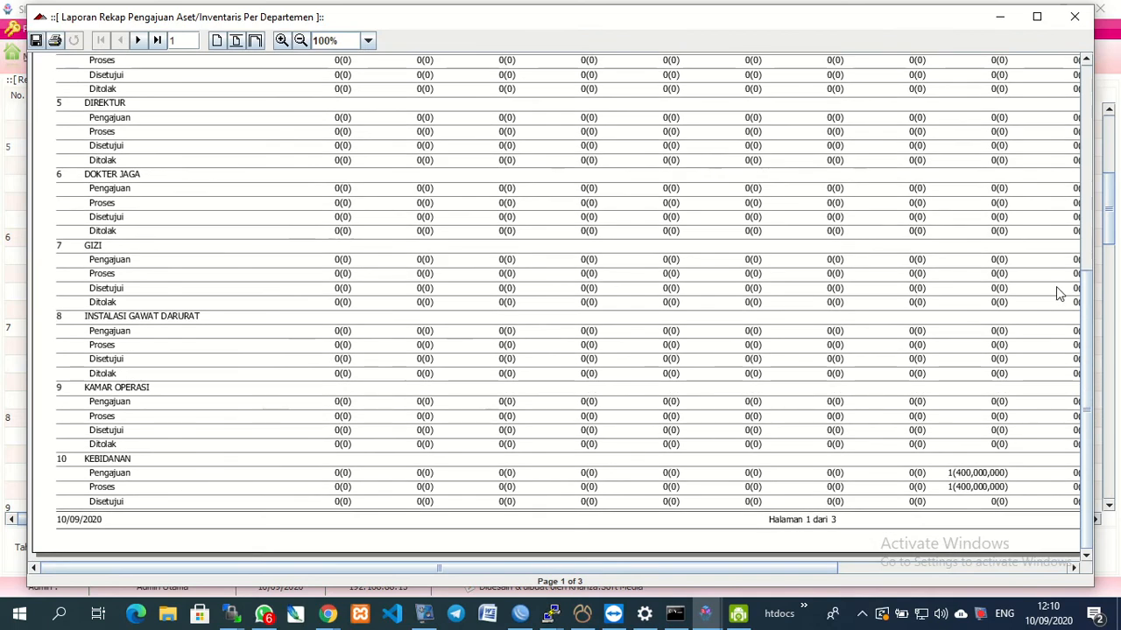
left_click(986, 475)
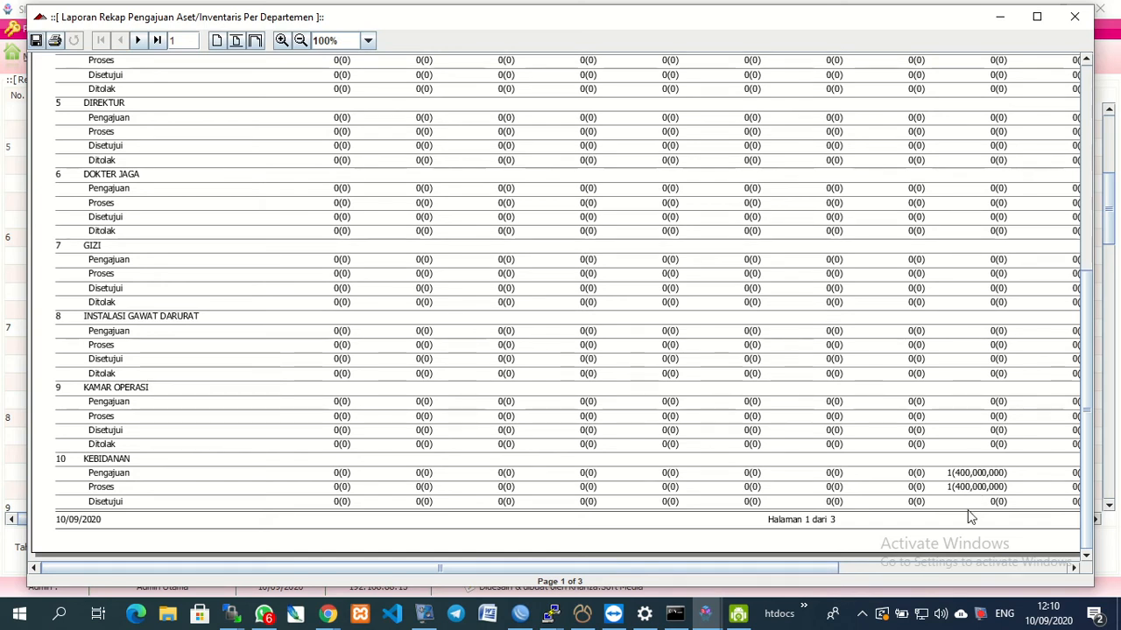
left_click(1075, 19)
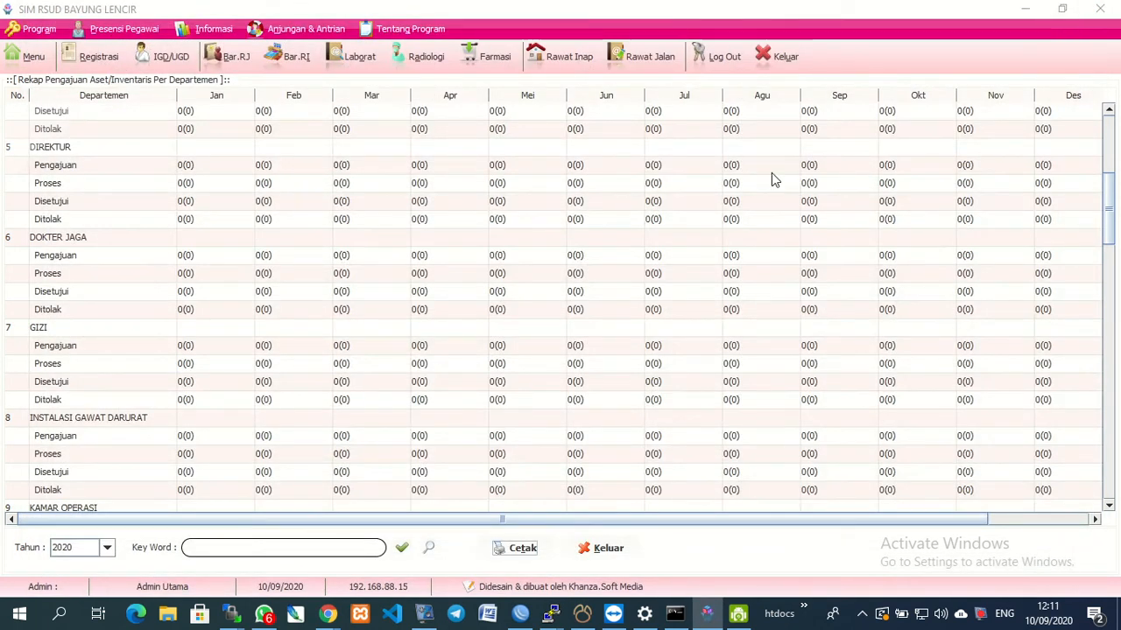
Close the recap and open the asset/inventory purchase requests list.
left_click(584, 471)
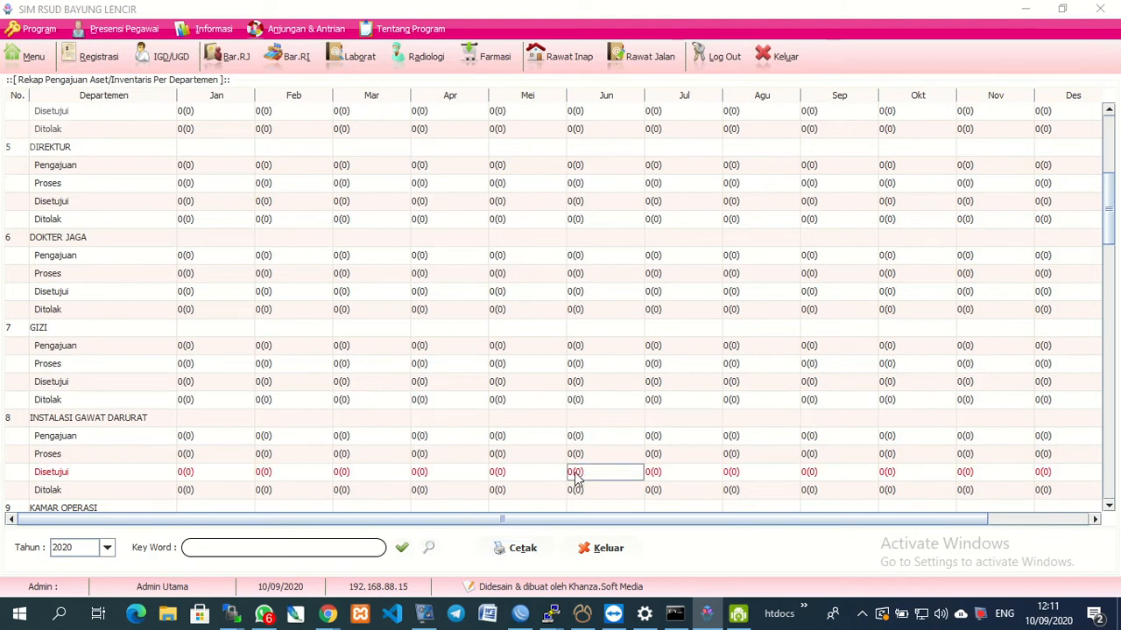
left_click(601, 552)
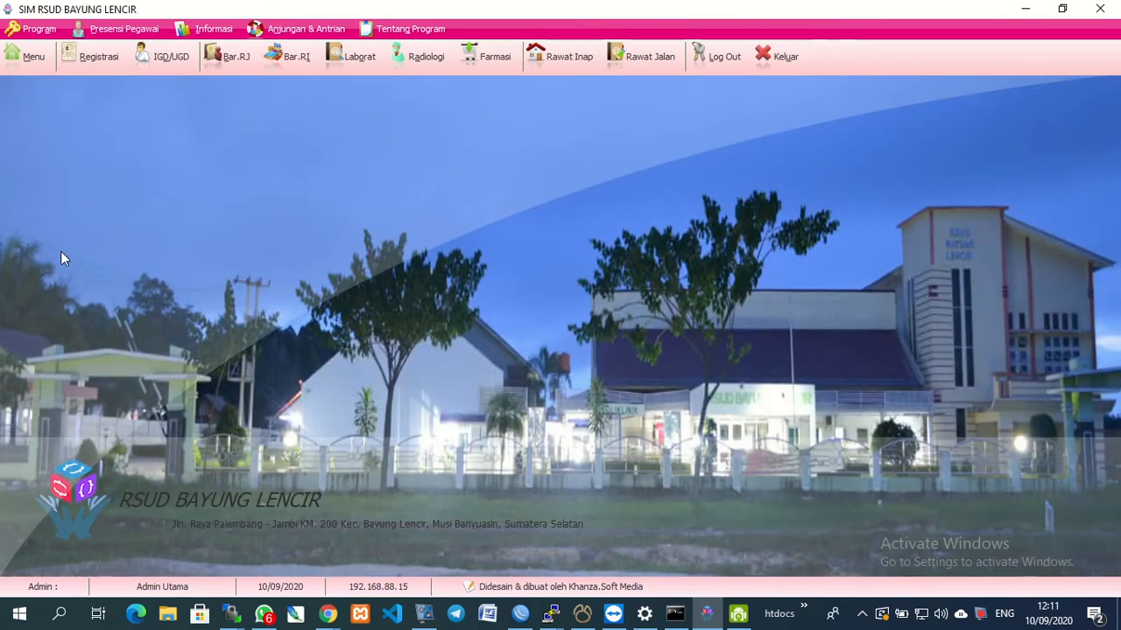
left_click(24, 65)
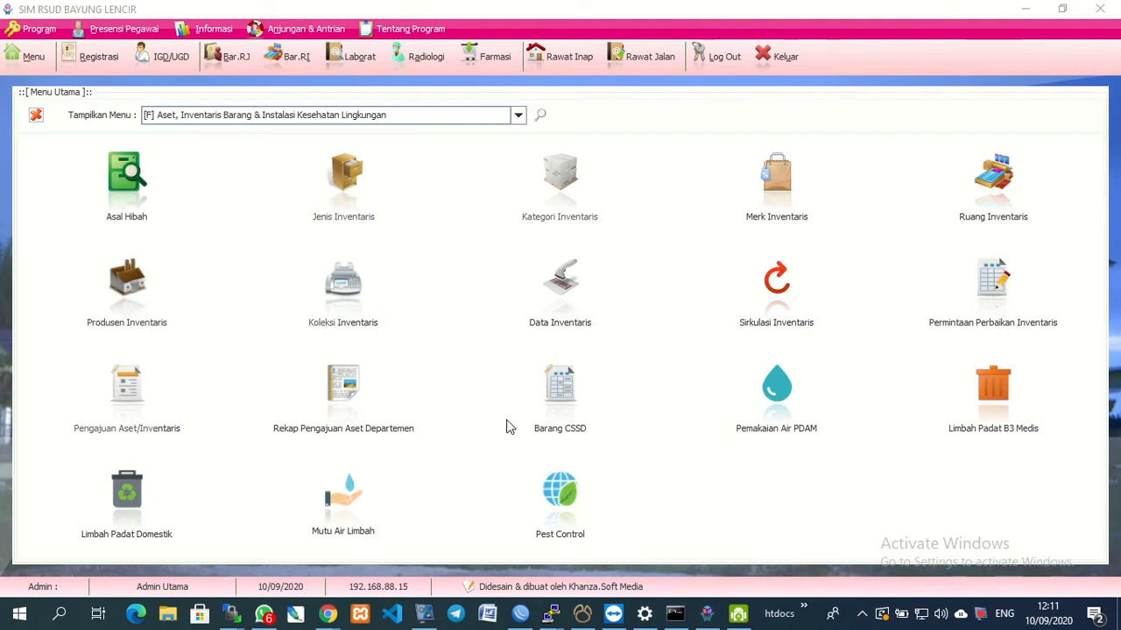
left_click(127, 403)
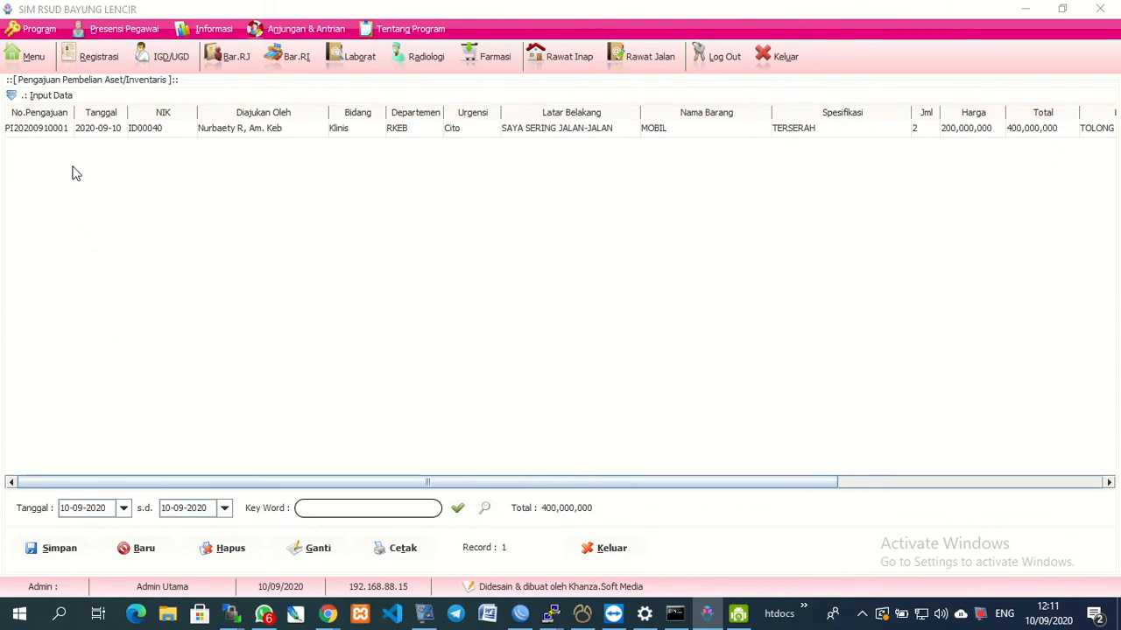
Set the MOBIL request's status to Ditolak, then close the form.
right_click(41, 130)
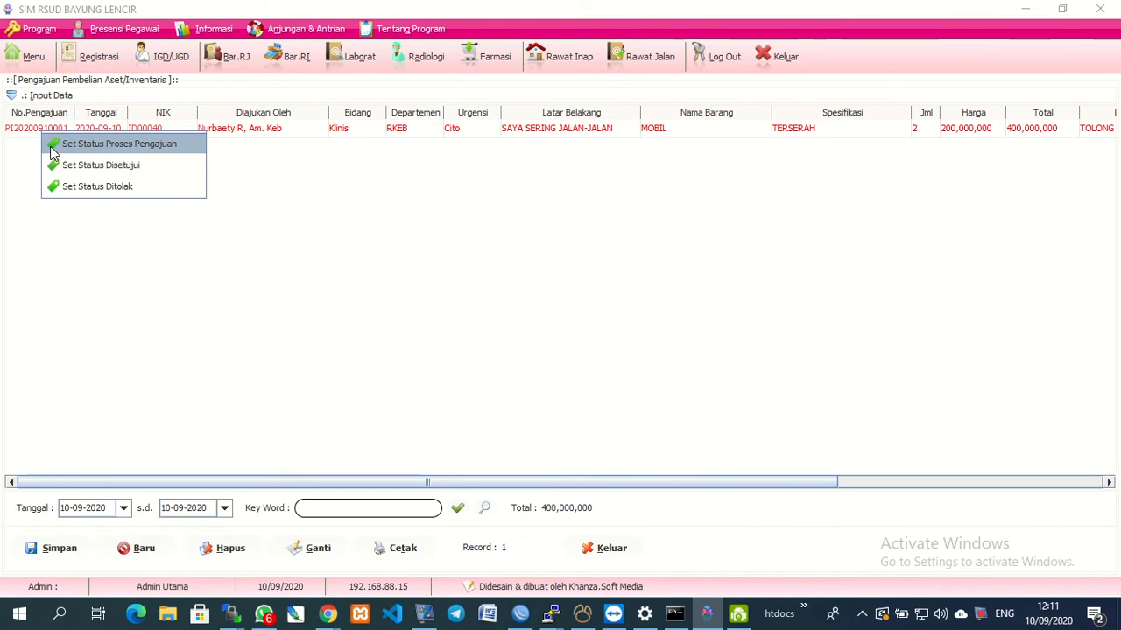
left_click(110, 187)
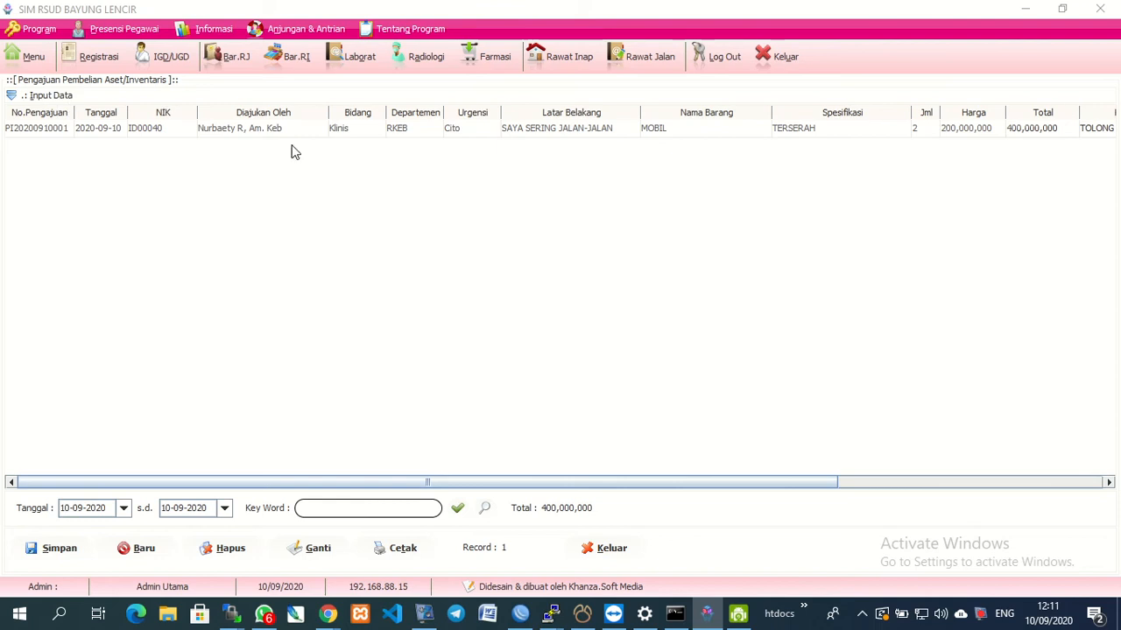
left_click(597, 553)
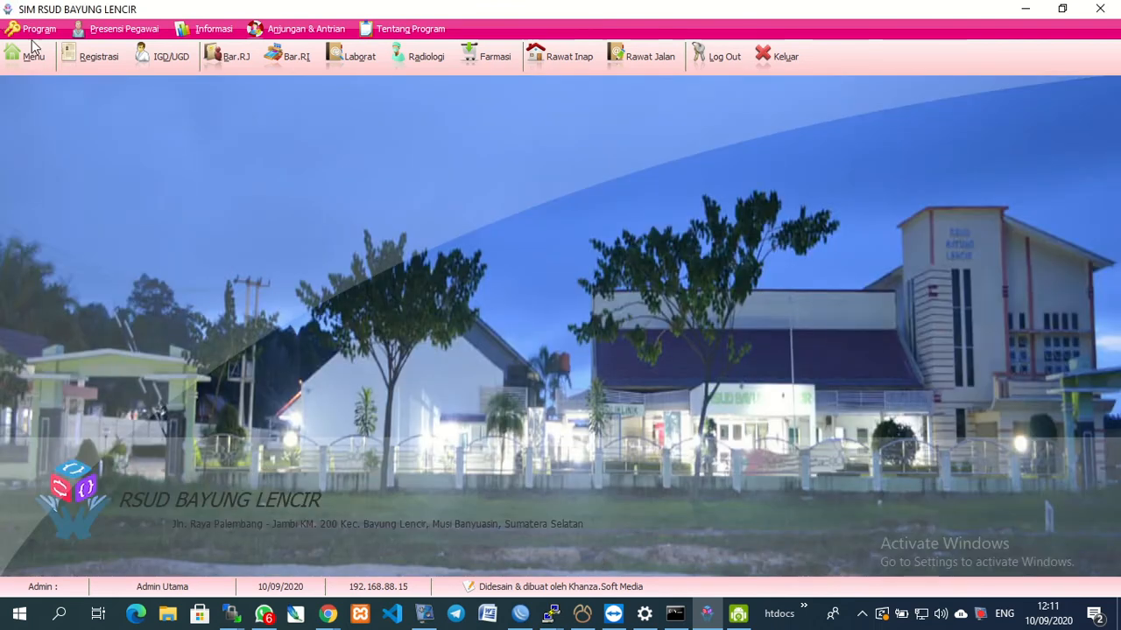
Open Rekap Pengajuan Aset Departemen and load the 2020 figures.
left_click(35, 61)
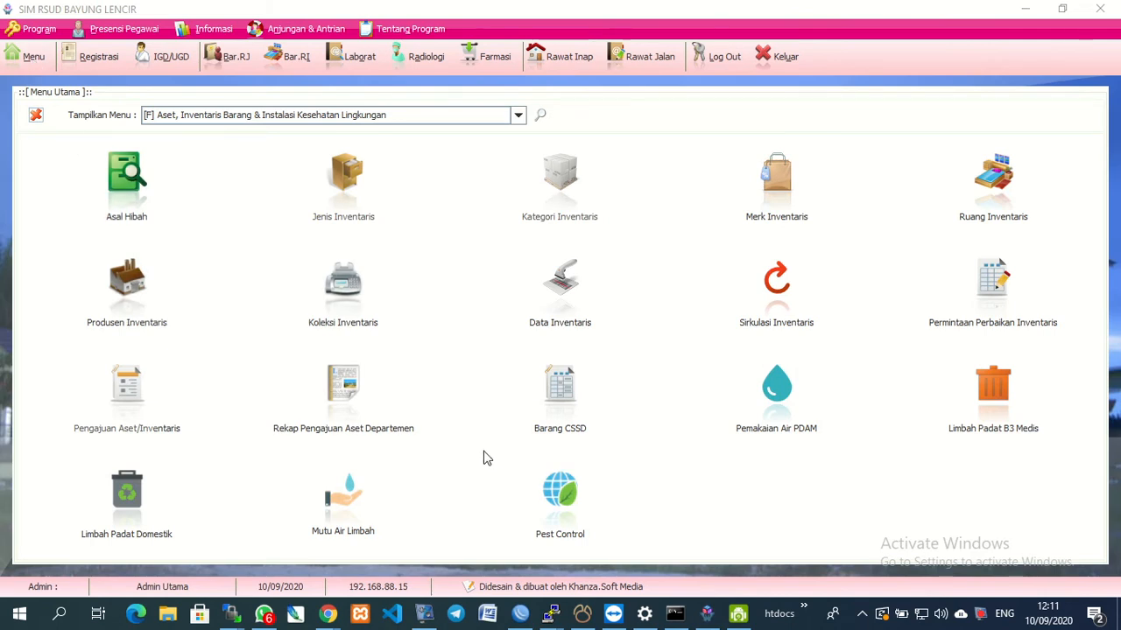
left_click(353, 413)
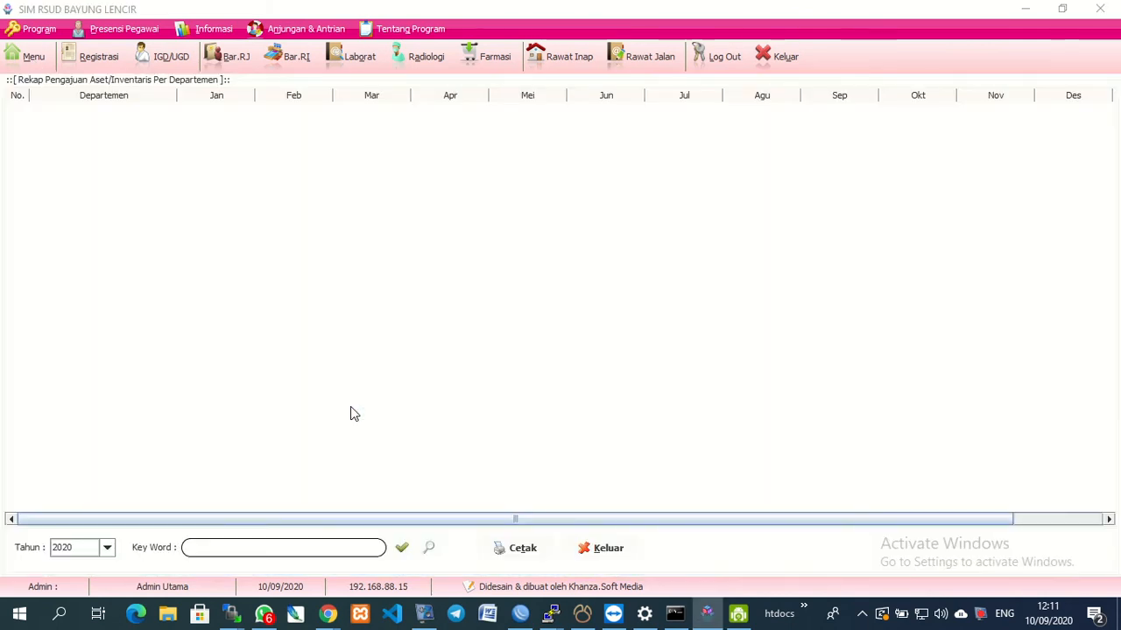
left_click(402, 548)
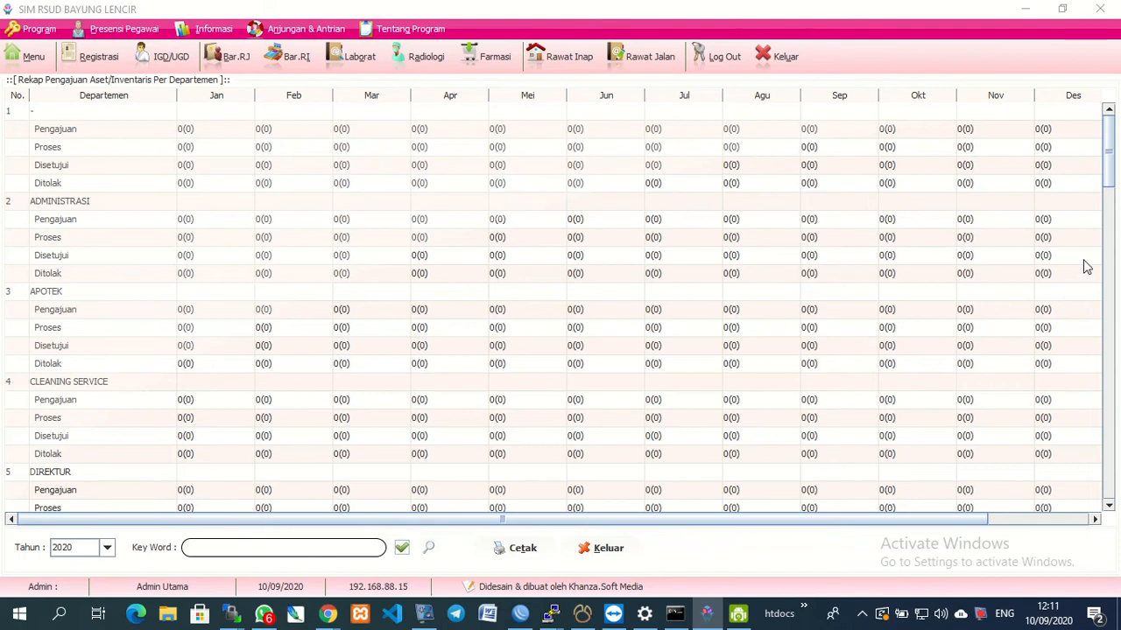
Scroll through the recap, select the Jumlah Pengajuan totals row, then close it.
left_click_drag(1108, 161, 1110, 492)
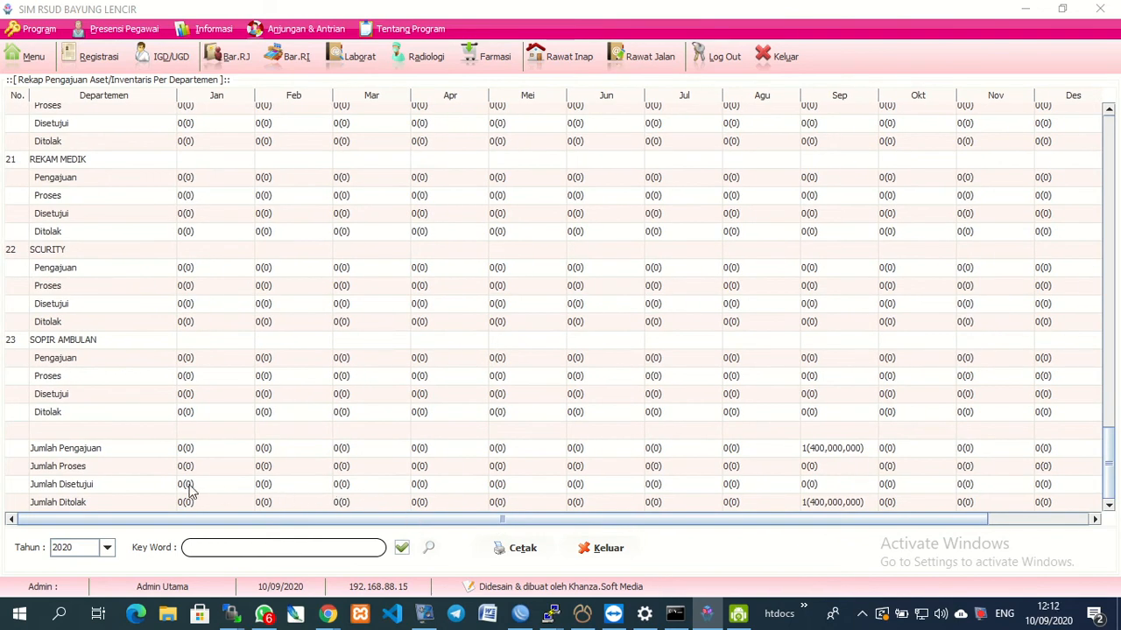
left_click(64, 452)
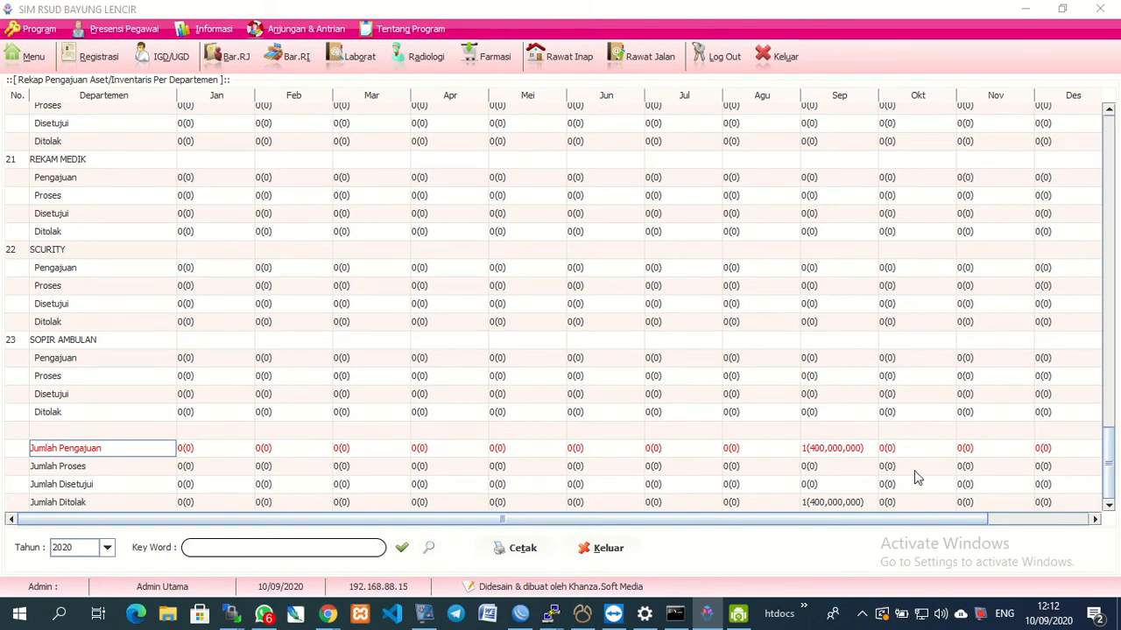
left_click_drag(1110, 477, 1114, 284)
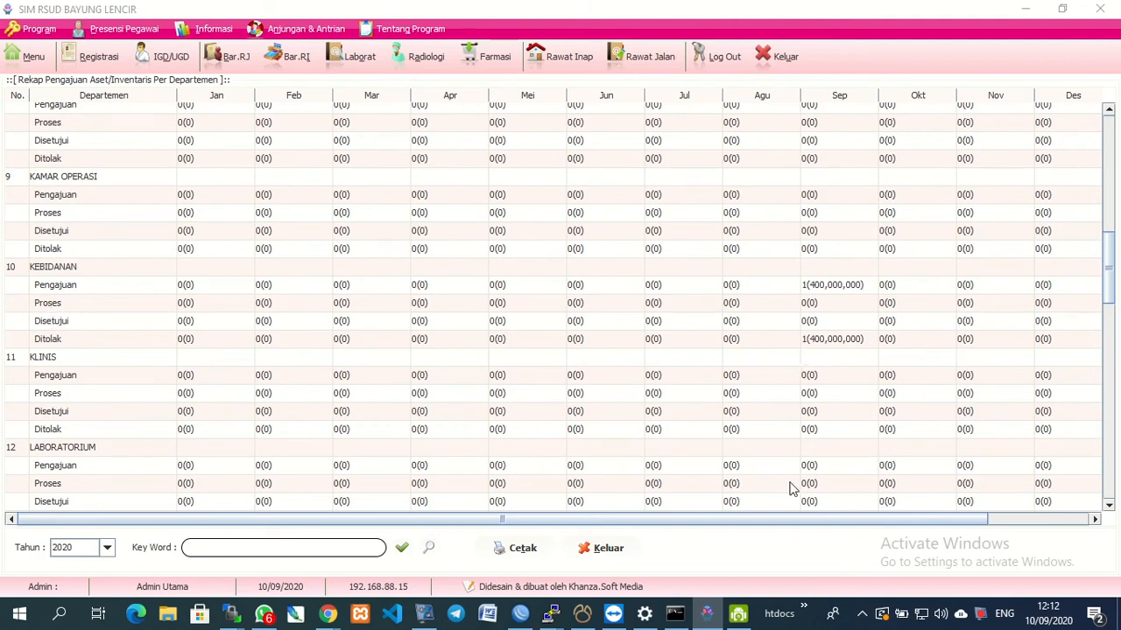
left_click(607, 549)
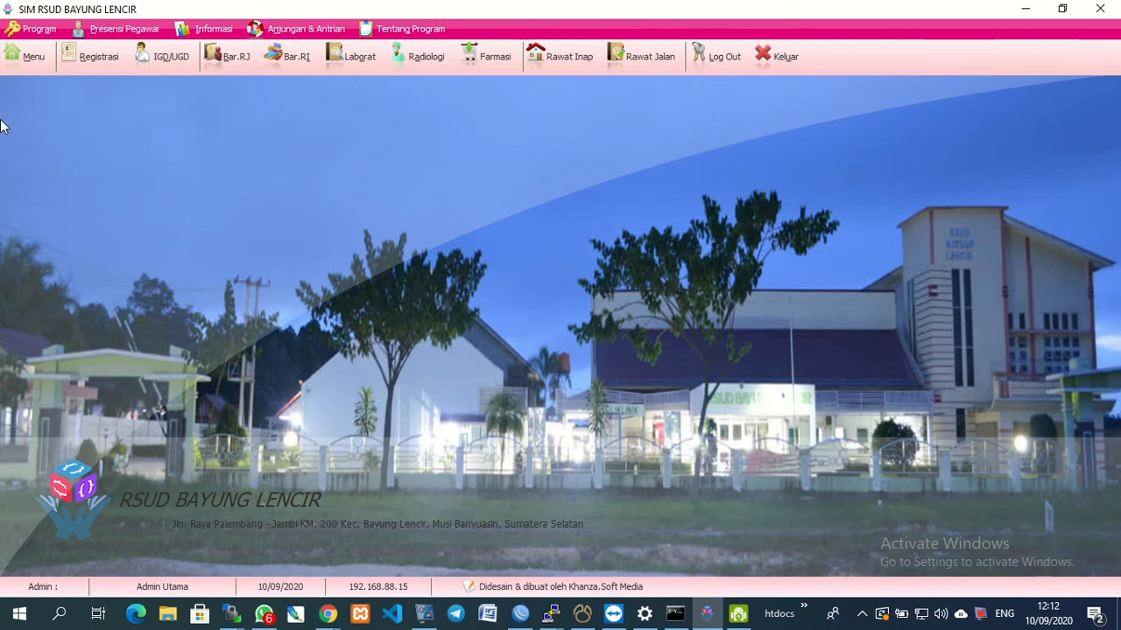
left_click(24, 68)
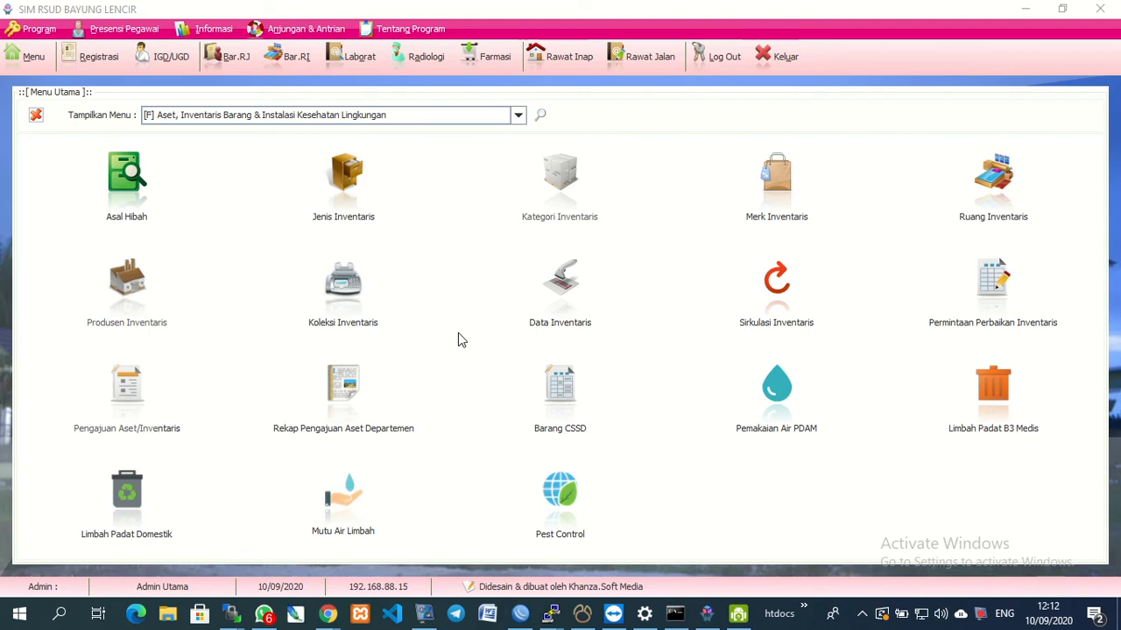
left_click(560, 413)
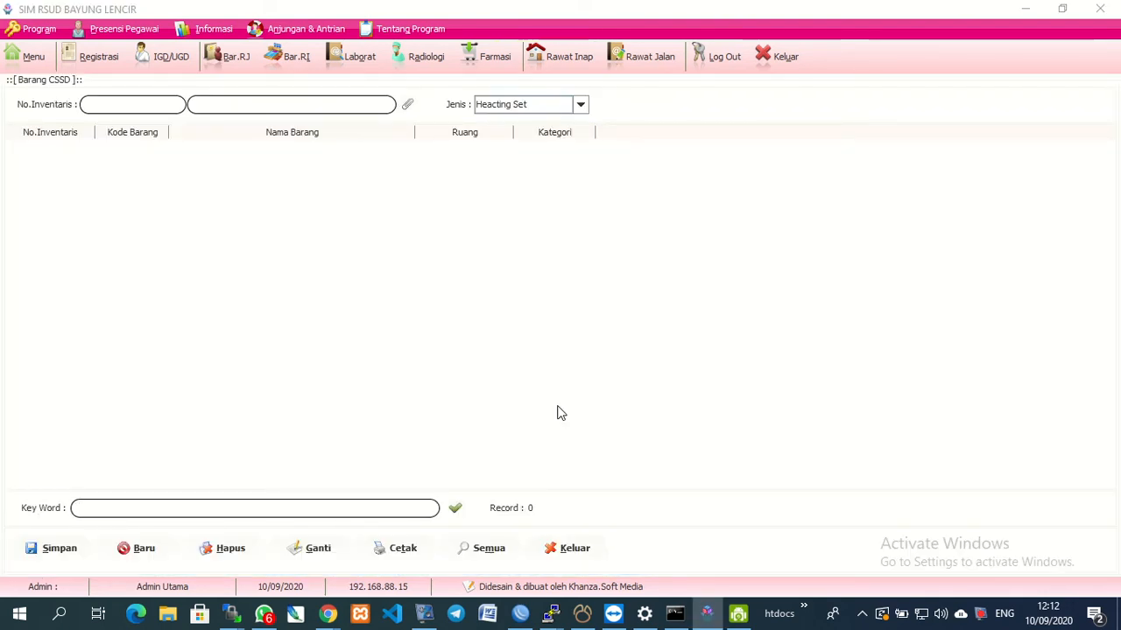
left_click(407, 105)
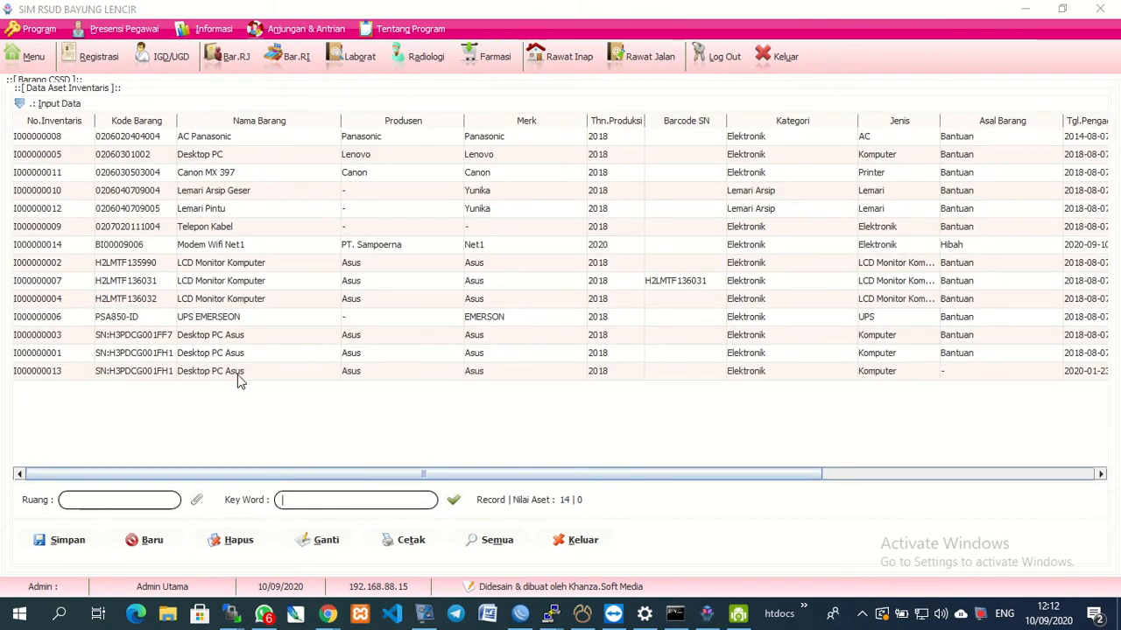
double_click(180, 381)
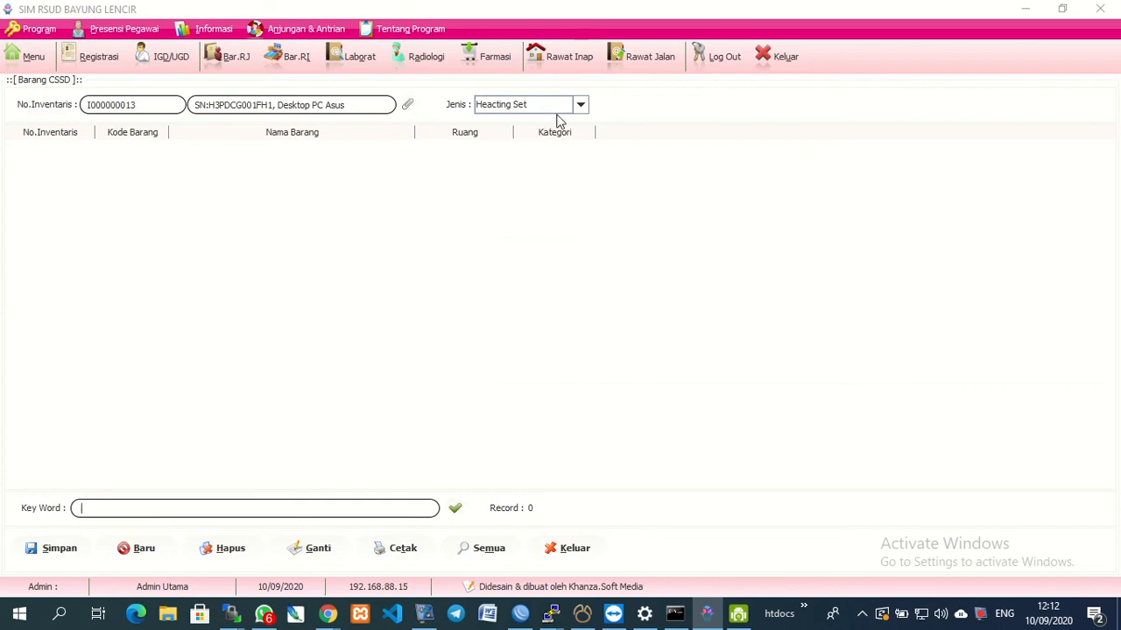
left_click(579, 106)
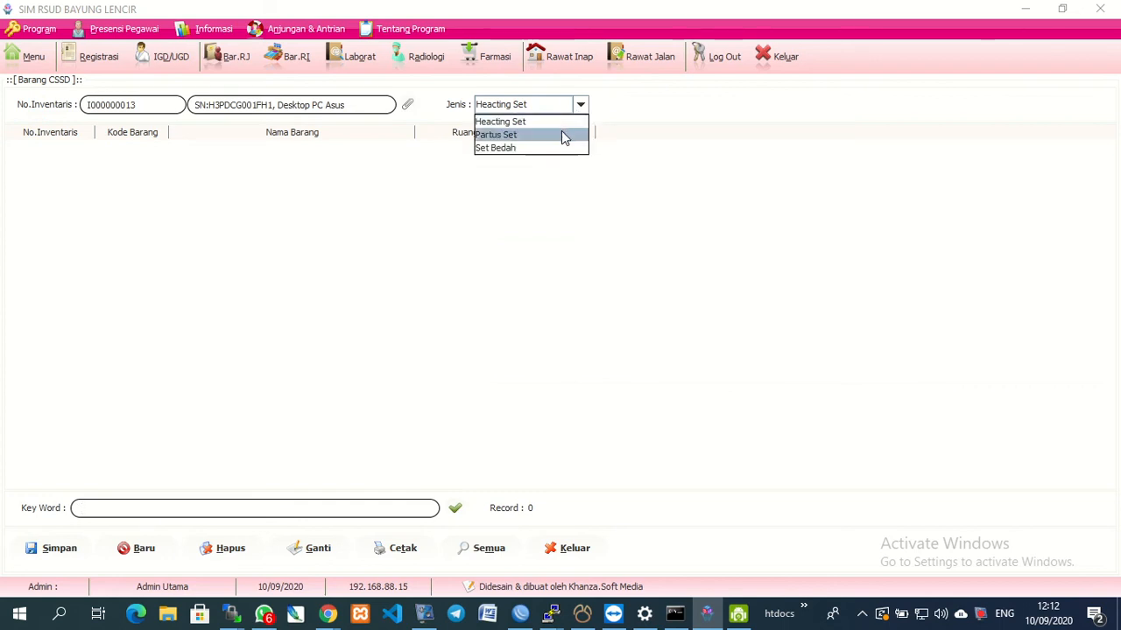
left_click(588, 229)
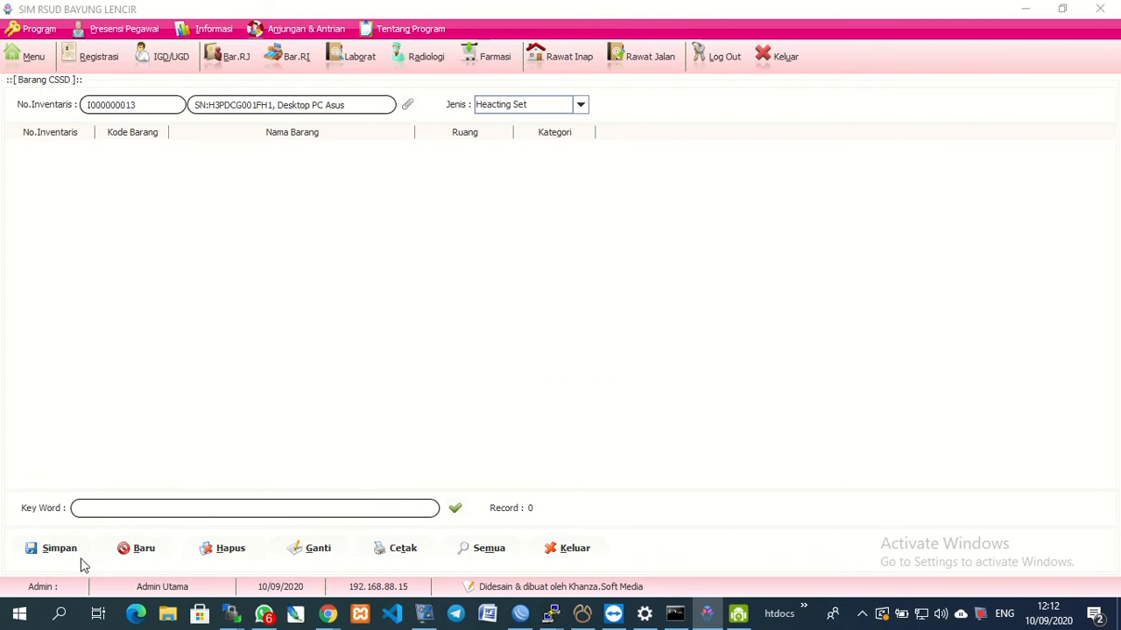
left_click(569, 549)
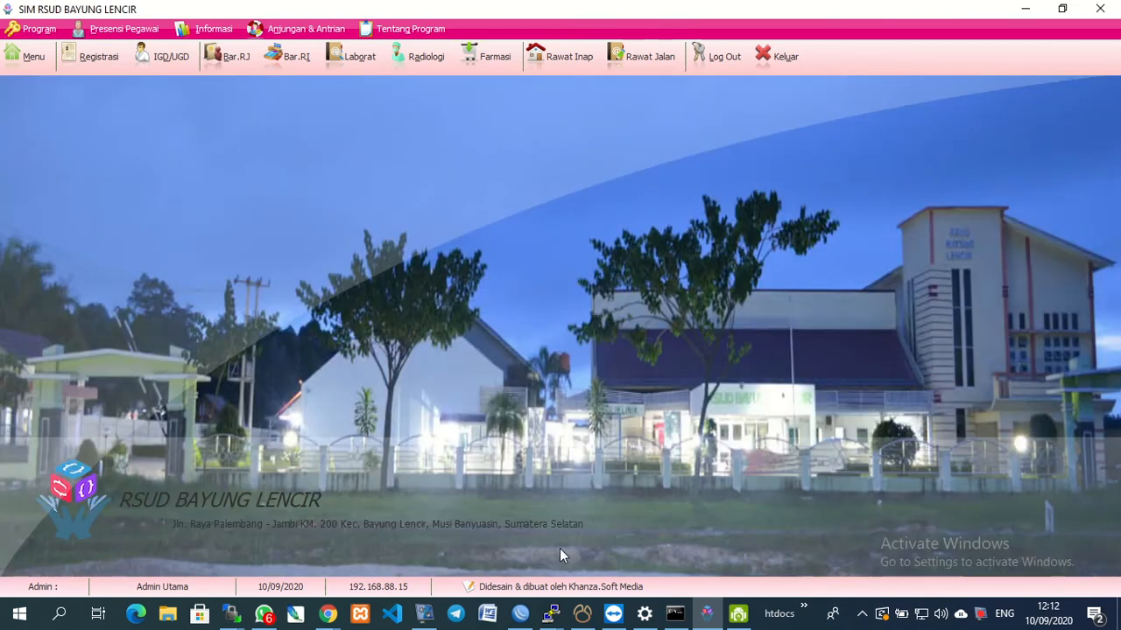
left_click(35, 66)
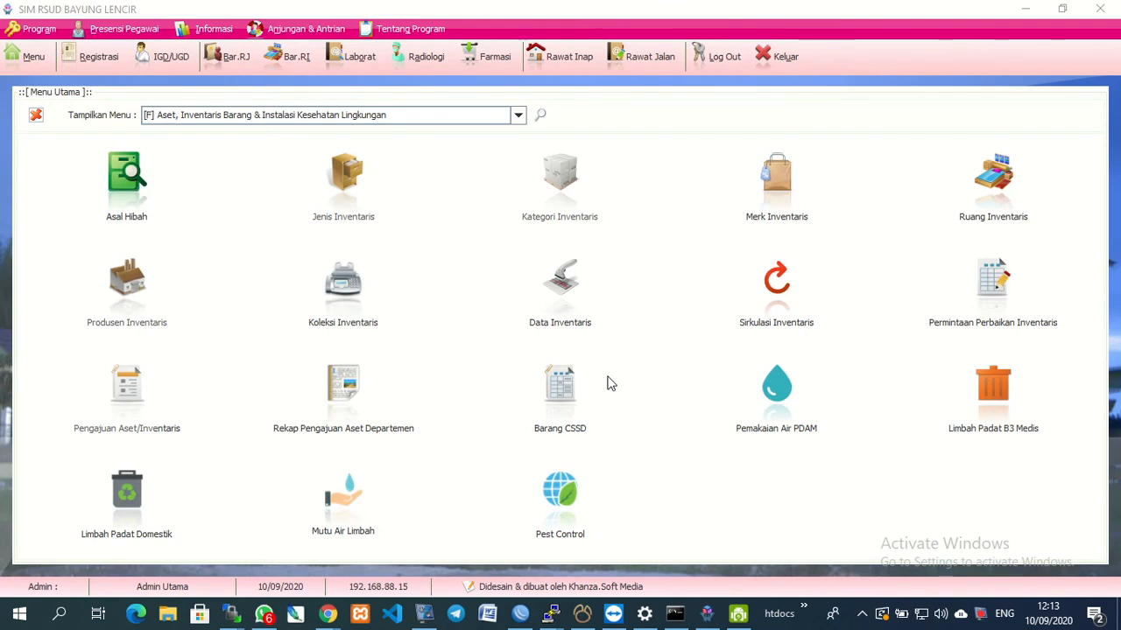
Open the Pemakaian Air PDAM form and choose a staff member as recording officer.
left_click(777, 390)
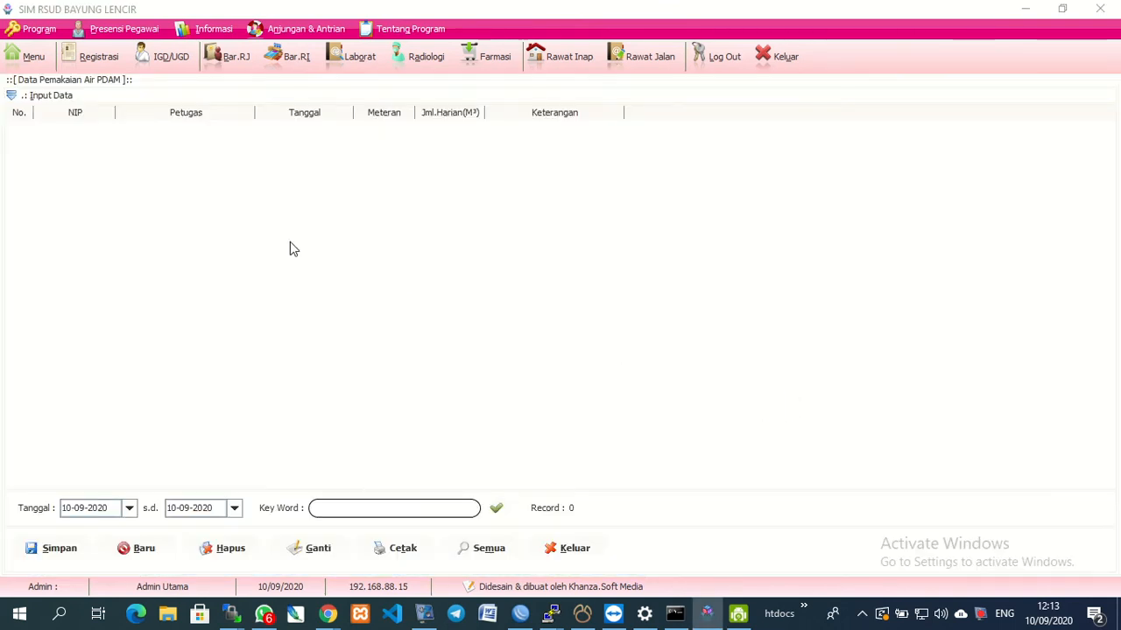
left_click(40, 102)
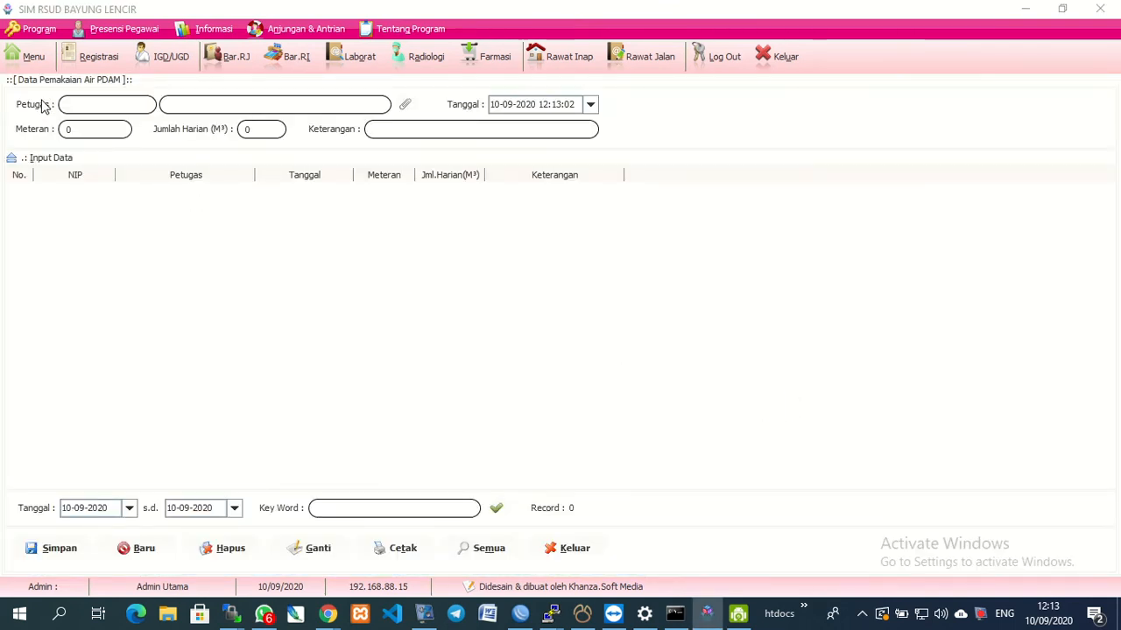
left_click(404, 105)
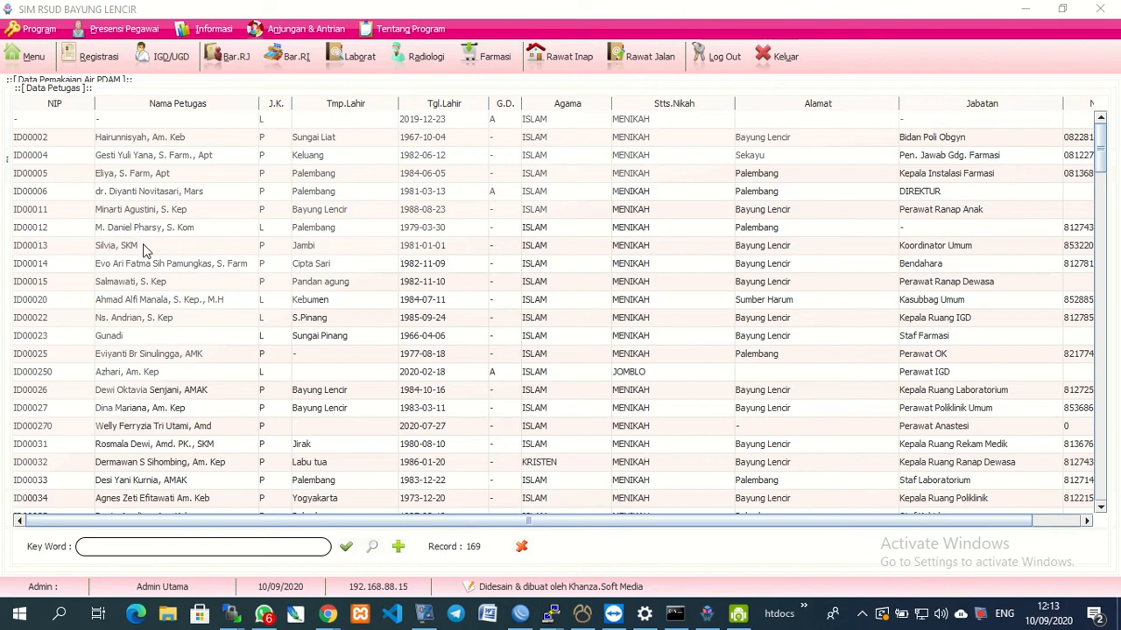
double_click(119, 305)
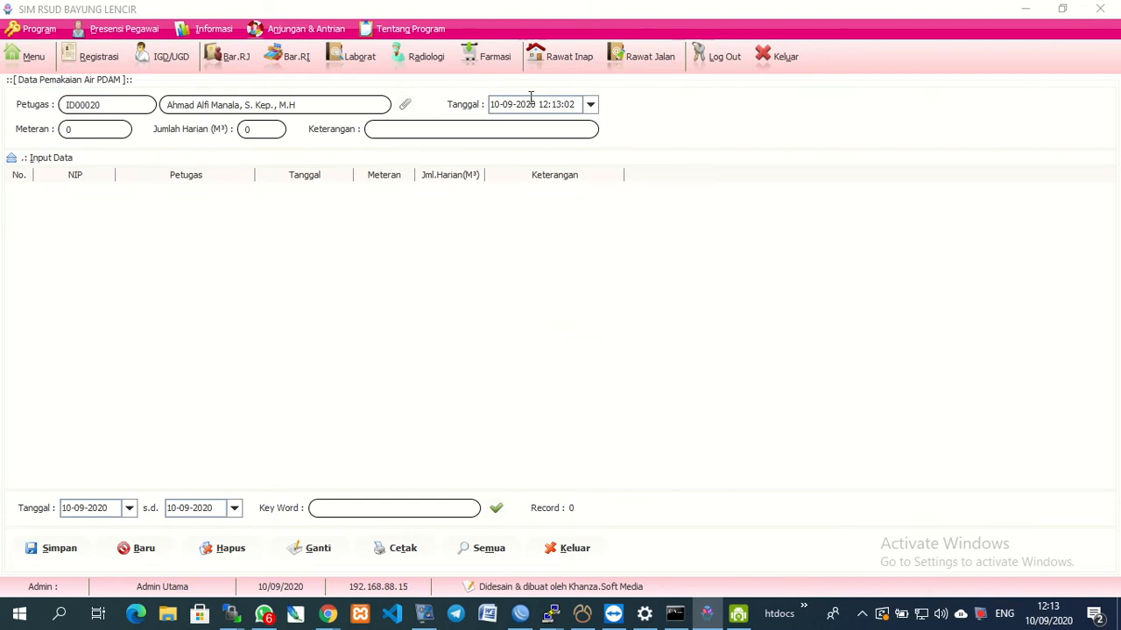
Keep 10 September 2020 as reading date, attempt saving, dismiss the warning and close.
left_click(591, 106)
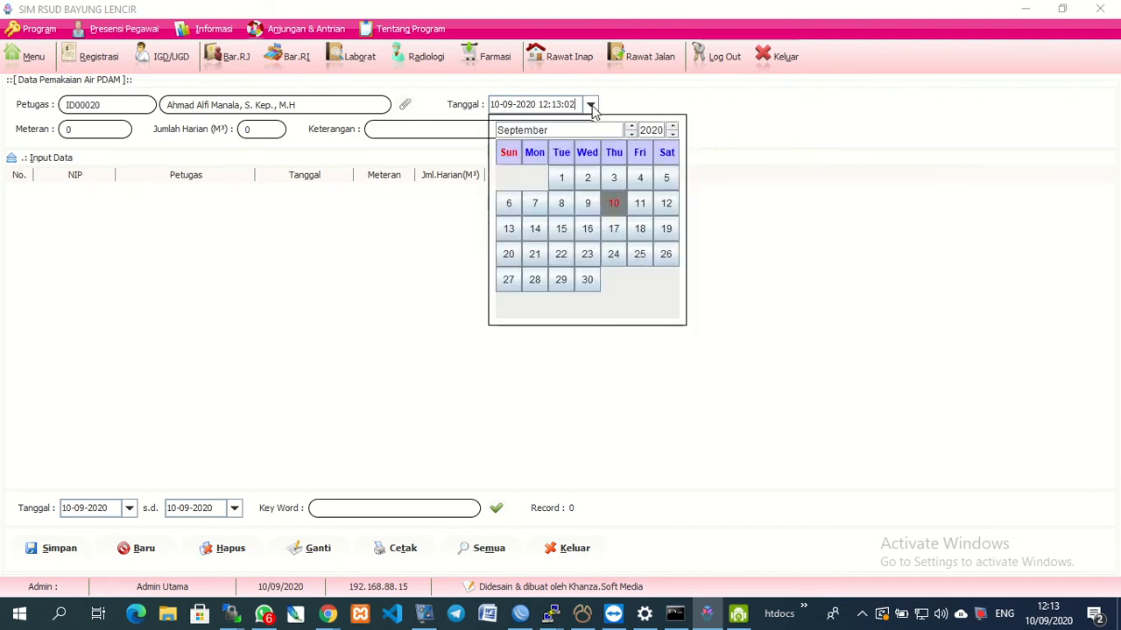
left_click(591, 106)
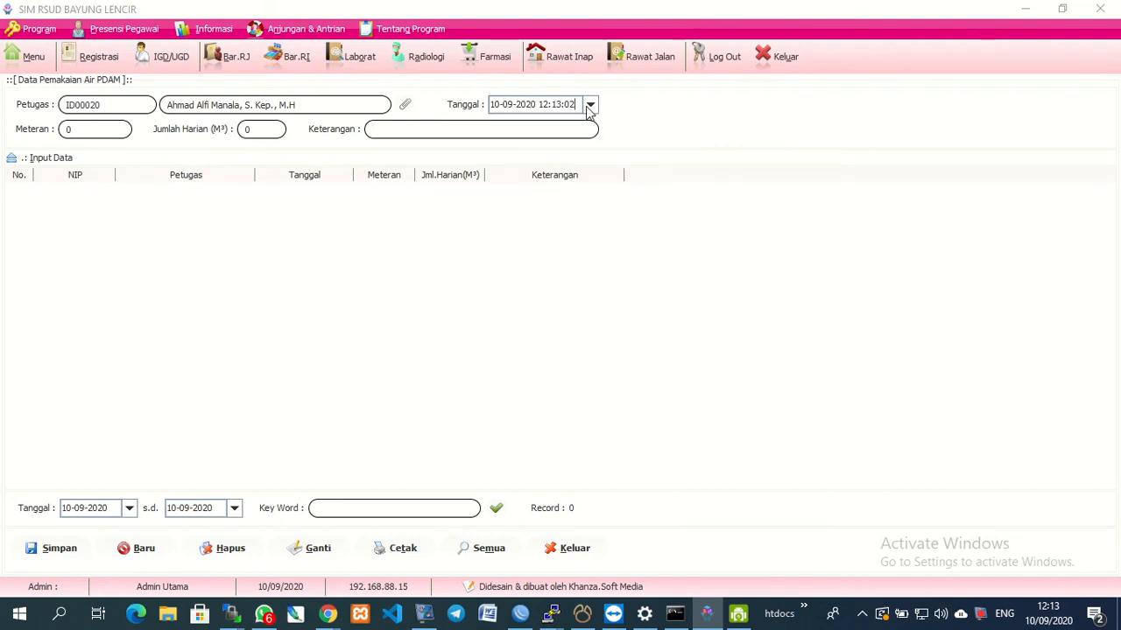
left_click(591, 106)
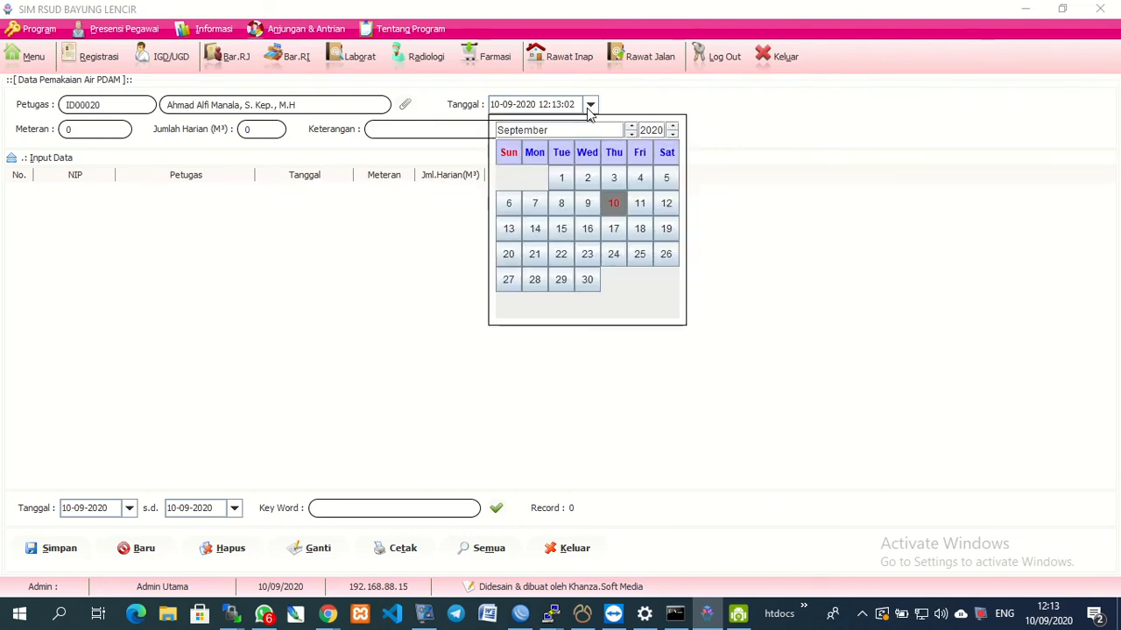
left_click(614, 204)
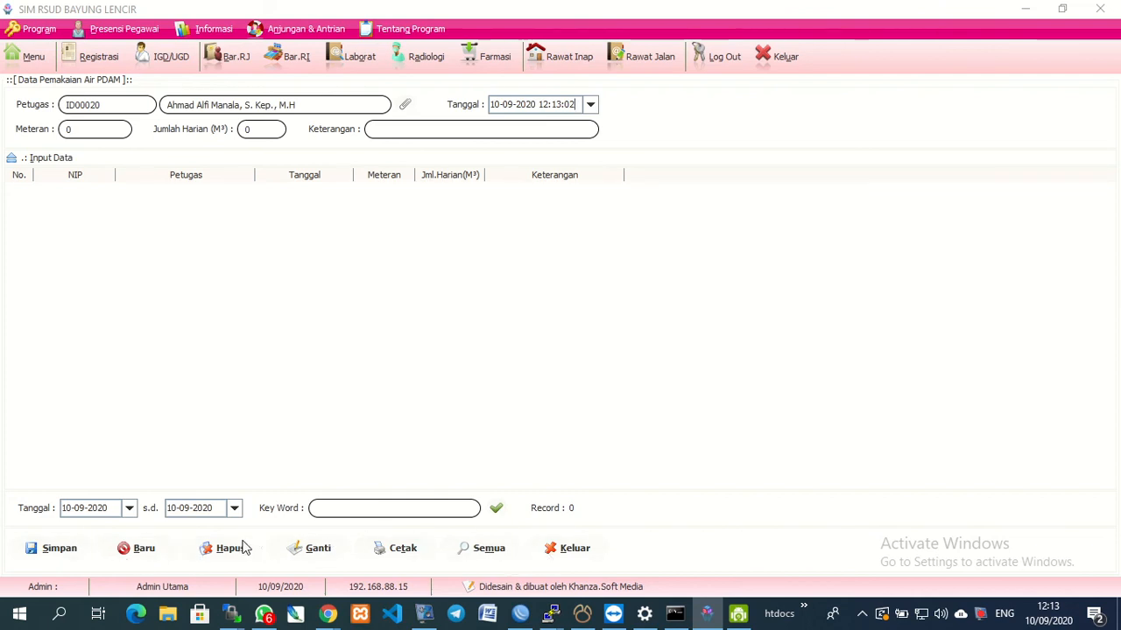
left_click(59, 549)
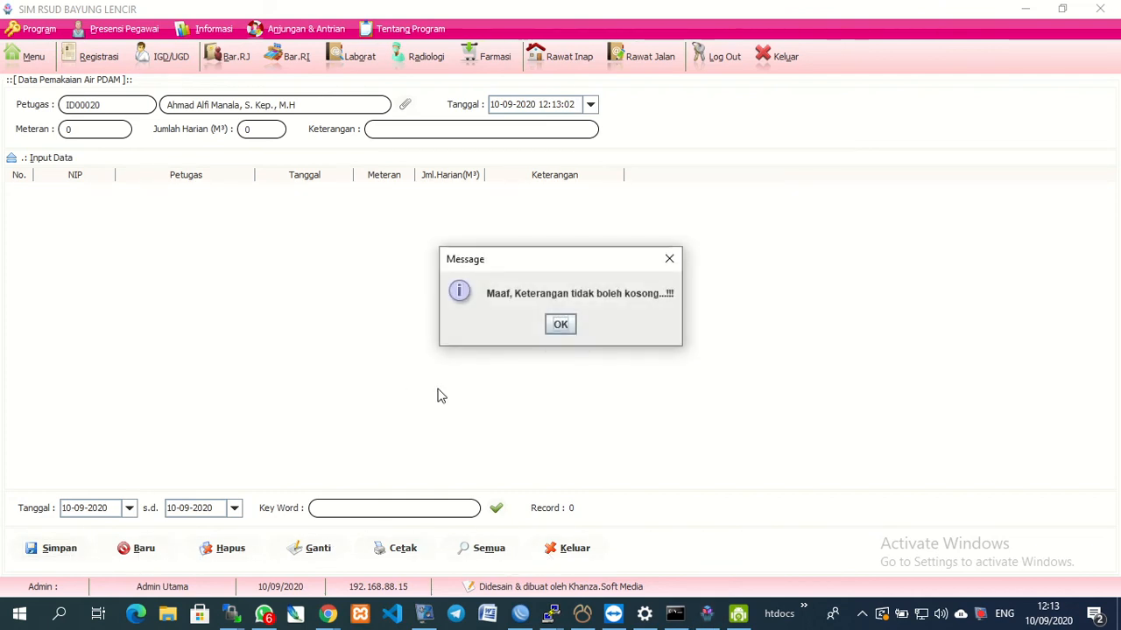
left_click(560, 326)
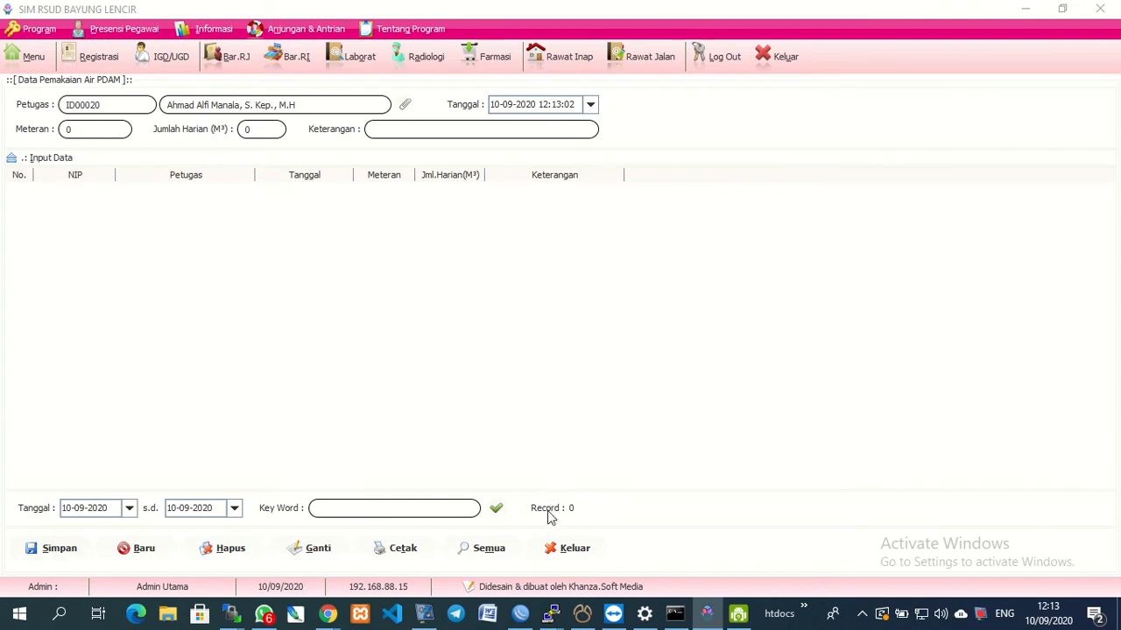
left_click(559, 549)
left_click(27, 56)
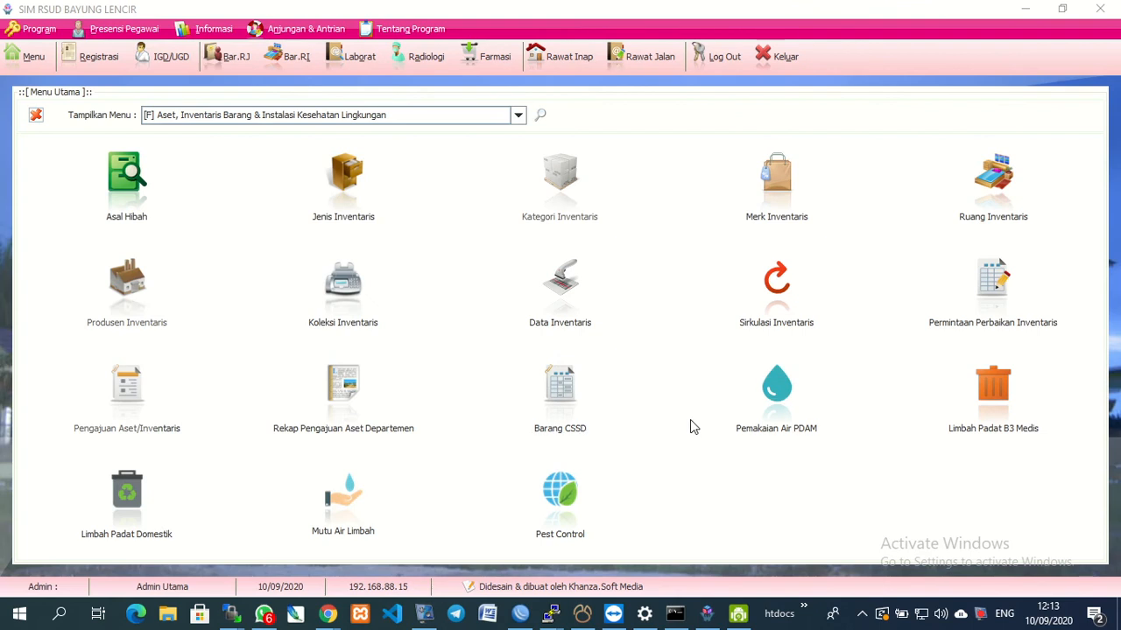
Start a new Limbah Padat B3 Medis record and pick an officer from the filtered staff list.
left_click(1017, 414)
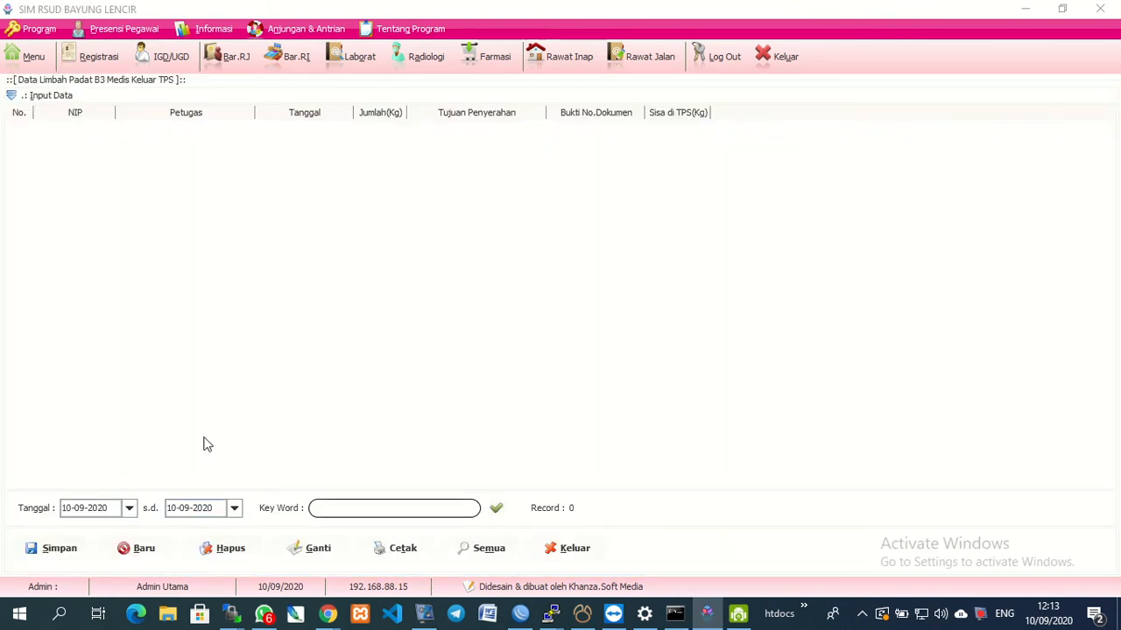
left_click(137, 549)
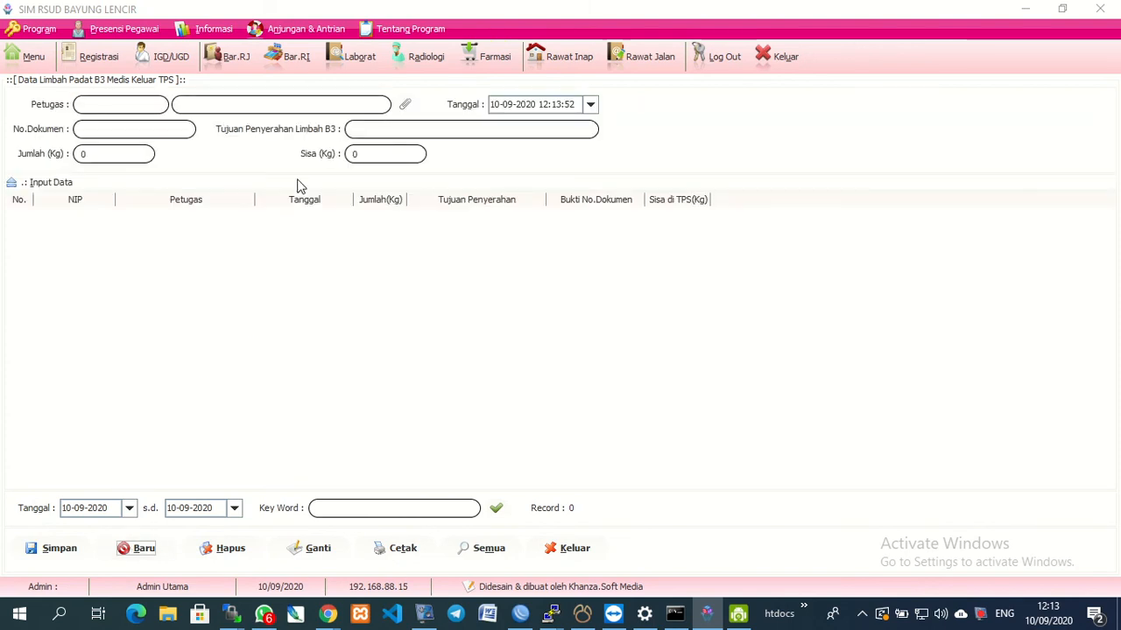
left_click(405, 105)
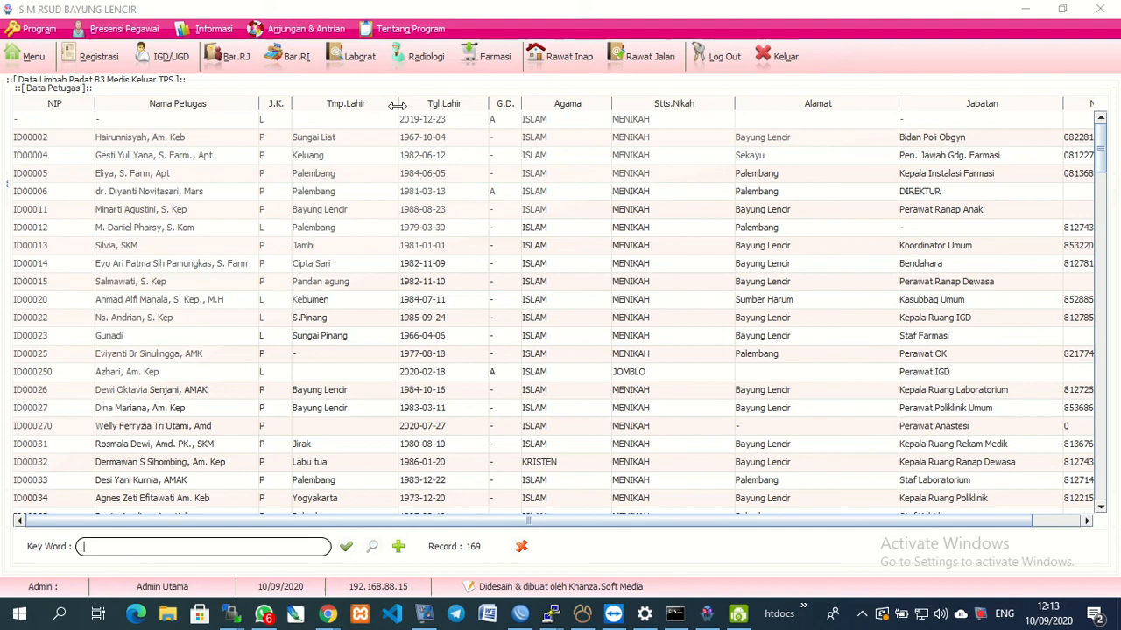
type("JU")
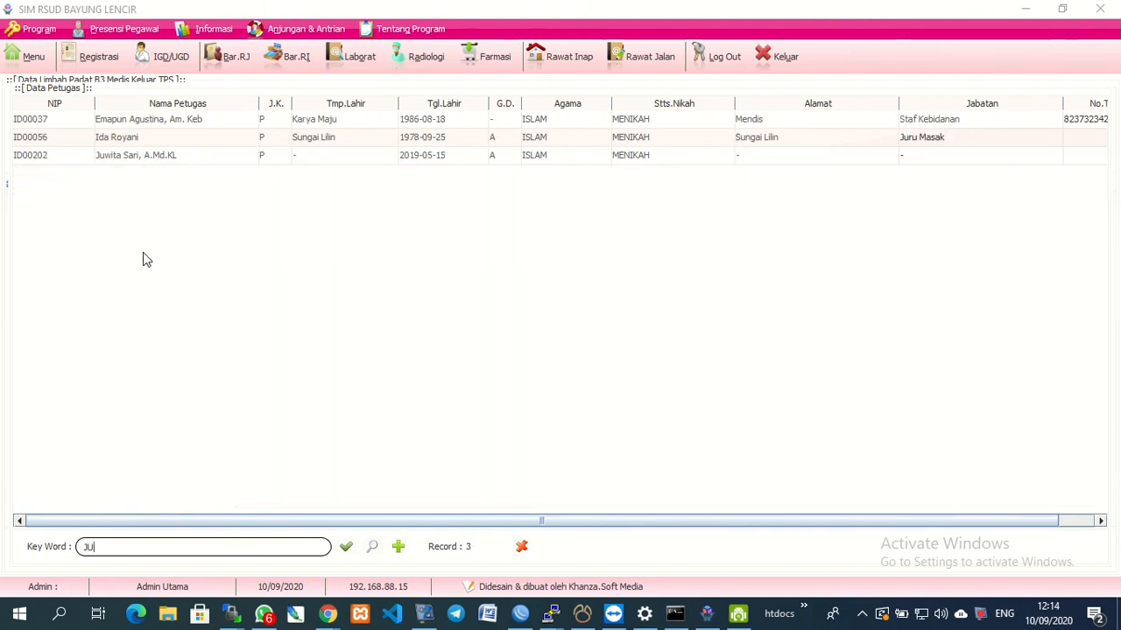
double_click(134, 157)
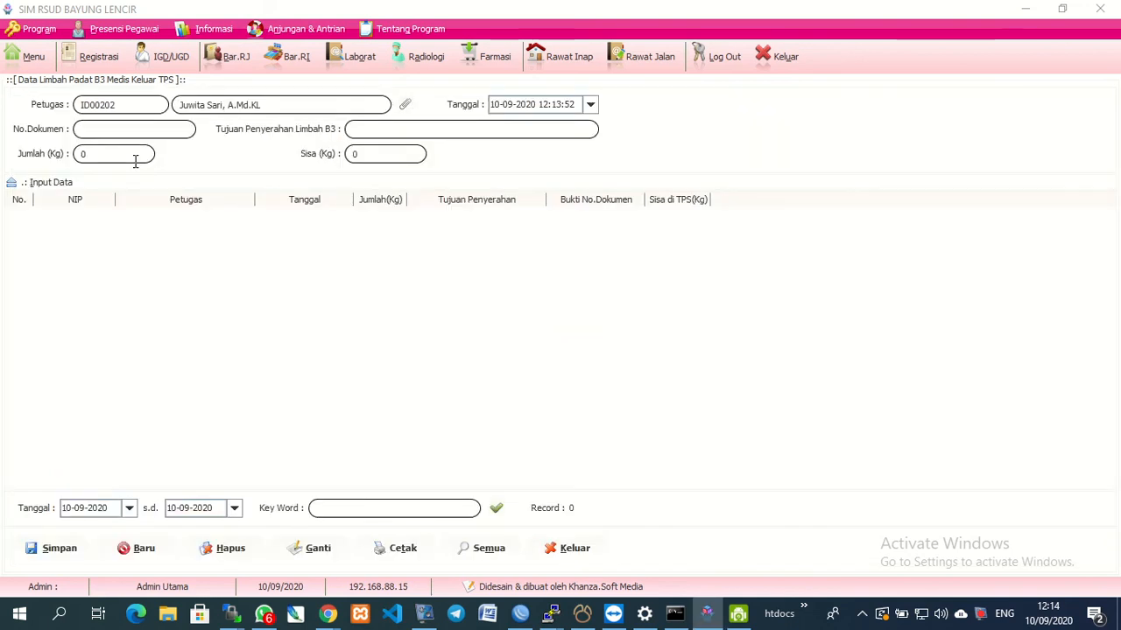
Click into the document number and weight fields, then close the form without saving.
left_click(178, 129)
left_click(107, 148)
left_click(569, 559)
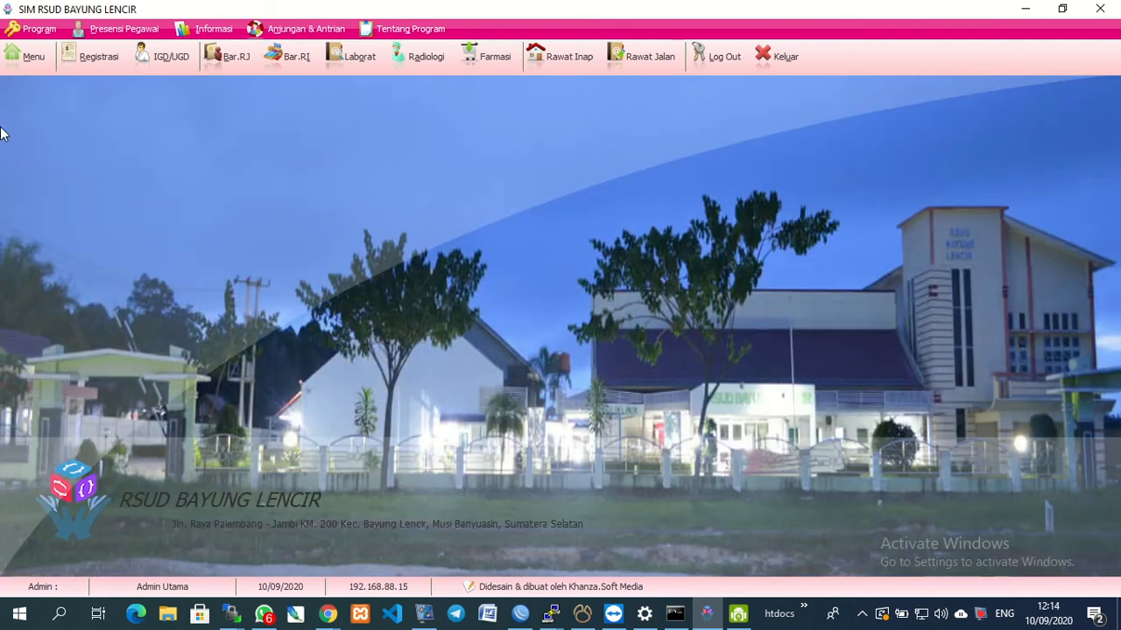
Open the Limbah Padat Domestik form and expand its input fields.
left_click(25, 57)
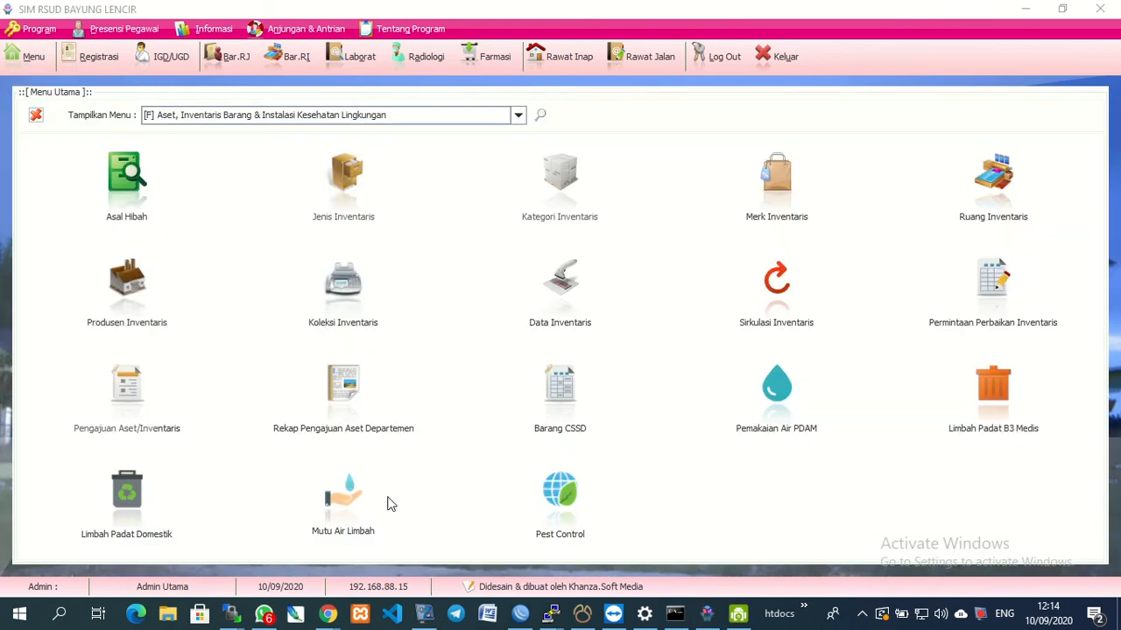
left_click(140, 509)
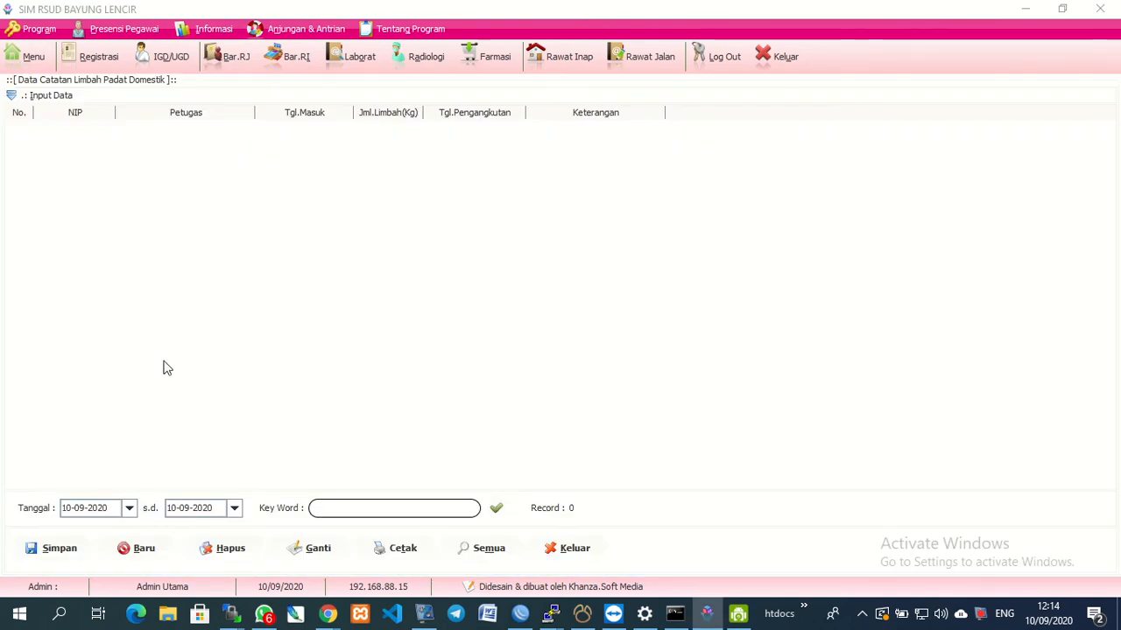
left_click(30, 97)
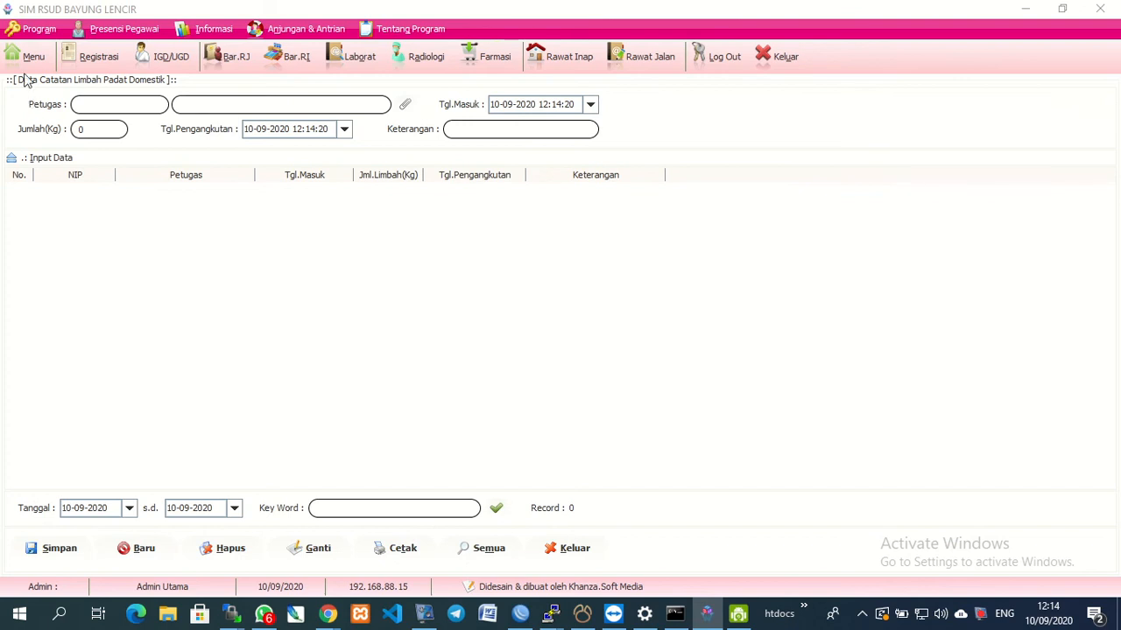
Open the Mutu Air Limbah form, expand its input fields, then close it.
left_click(24, 57)
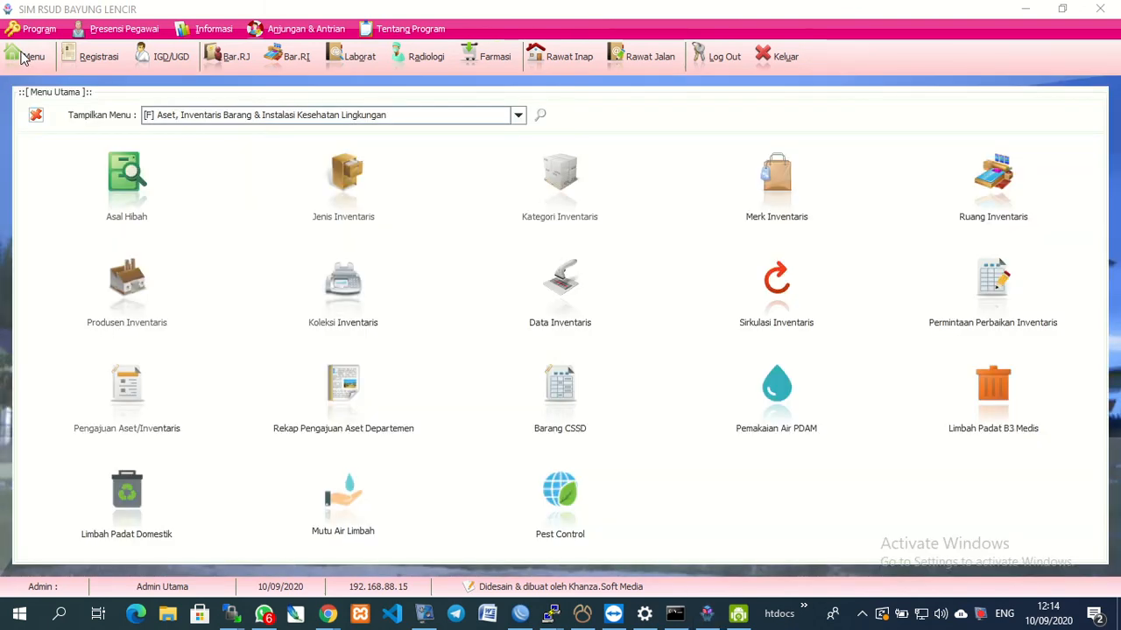
left_click(338, 515)
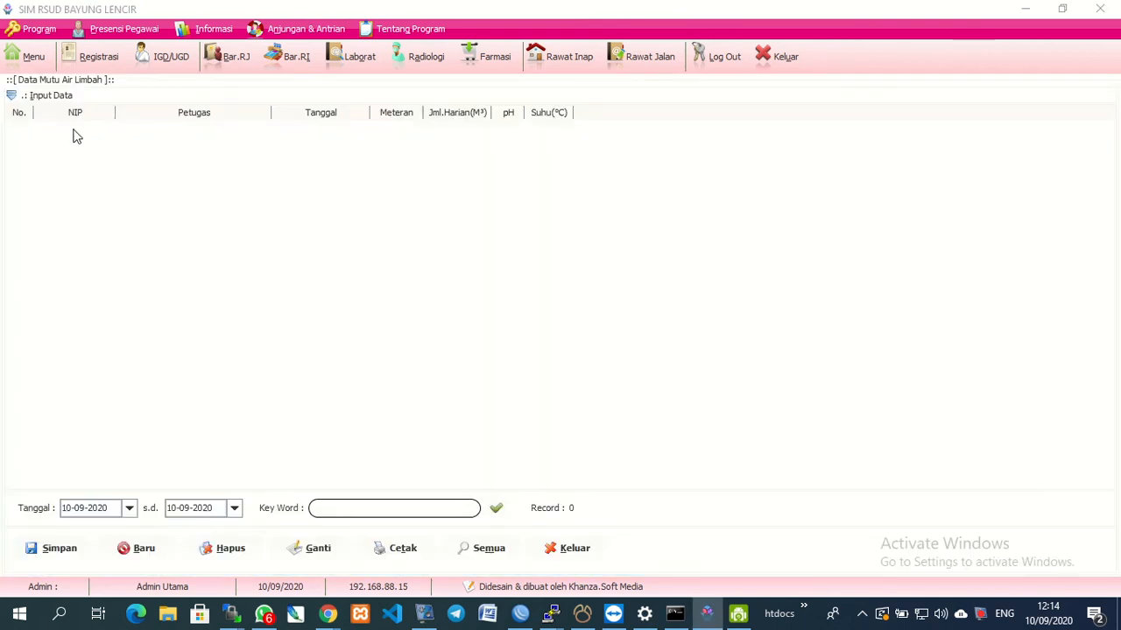
left_click(39, 98)
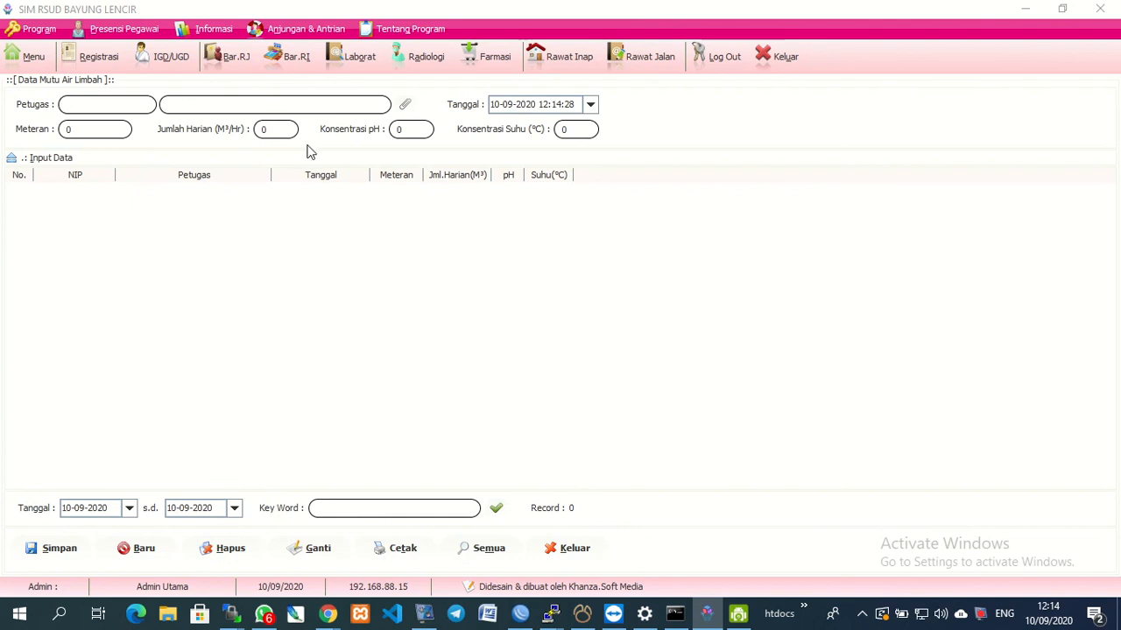
left_click(32, 58)
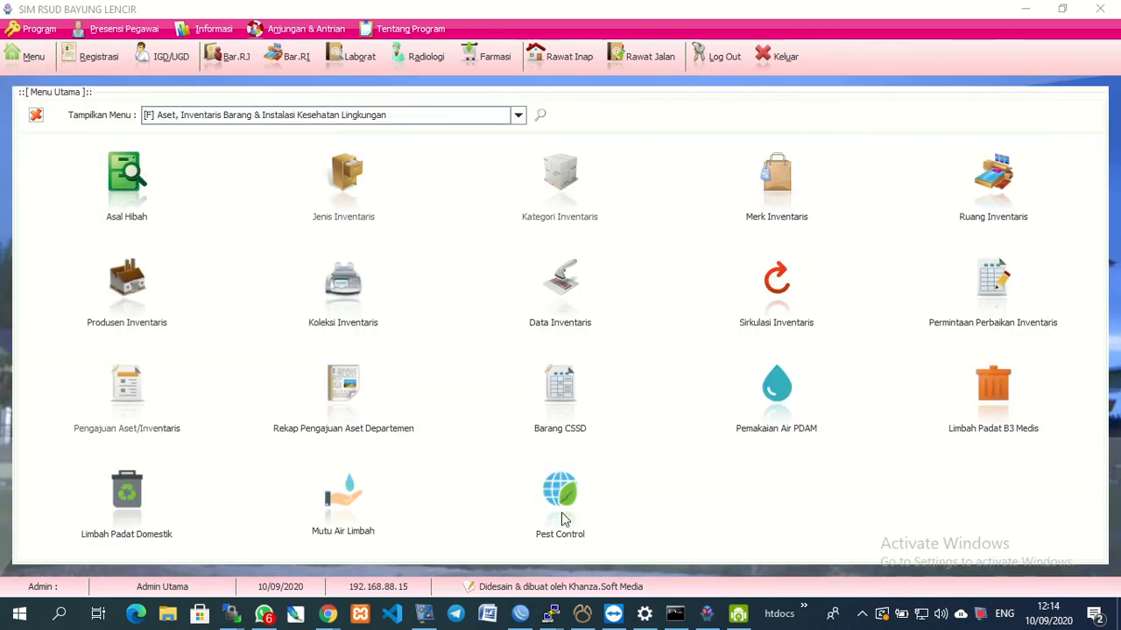
Open the Pest Control form, expand its Input Data fields, and return to the menu.
left_click(561, 512)
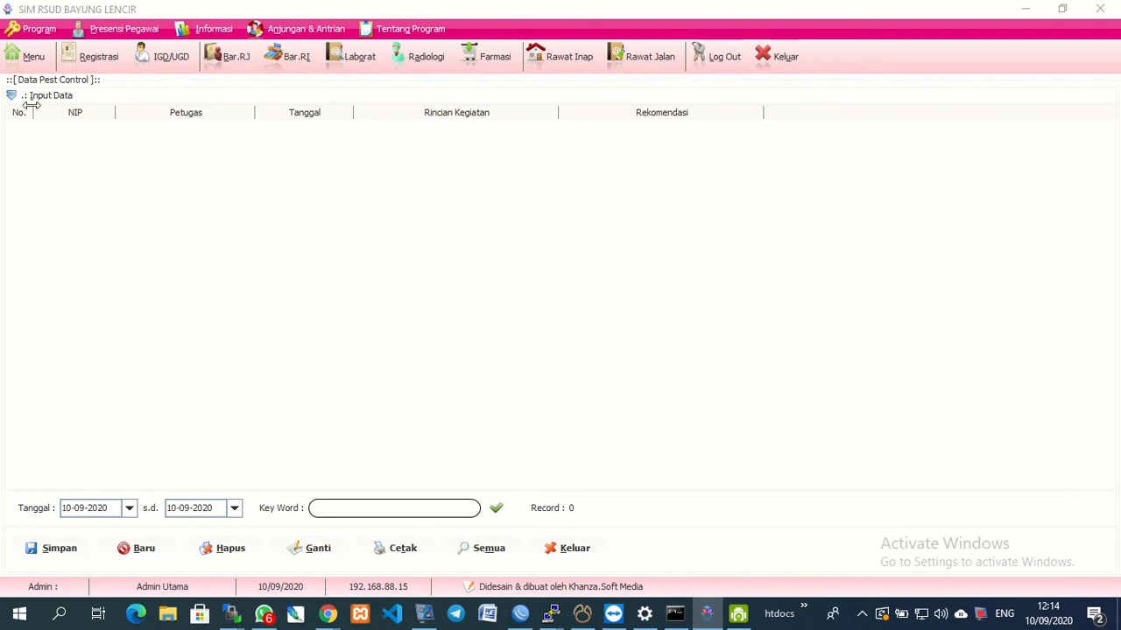
left_click(30, 100)
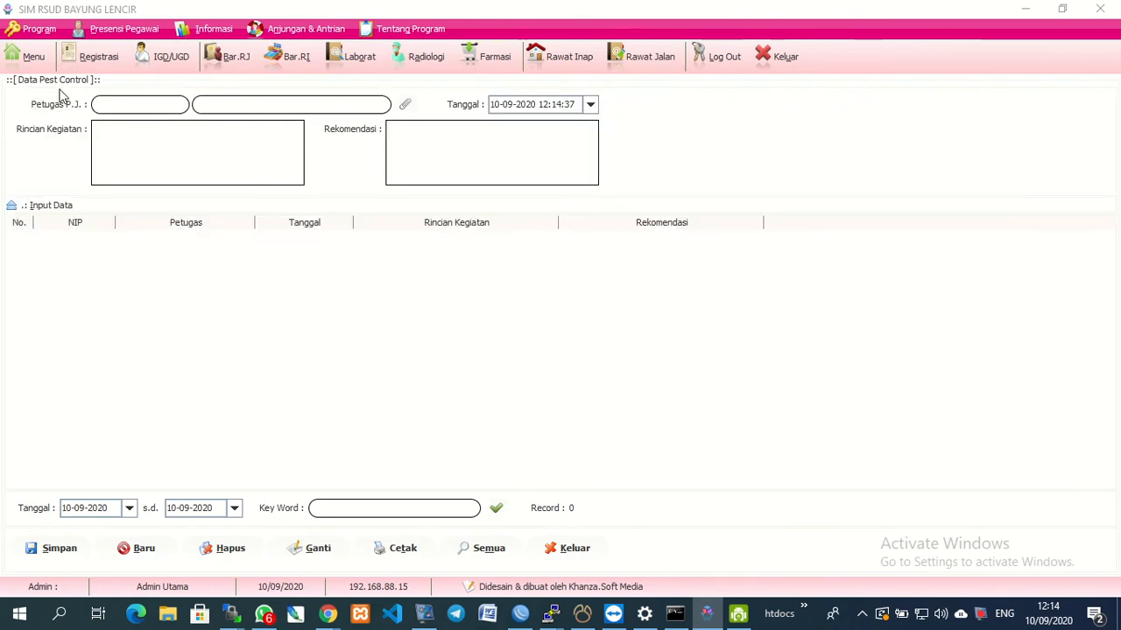
left_click(12, 58)
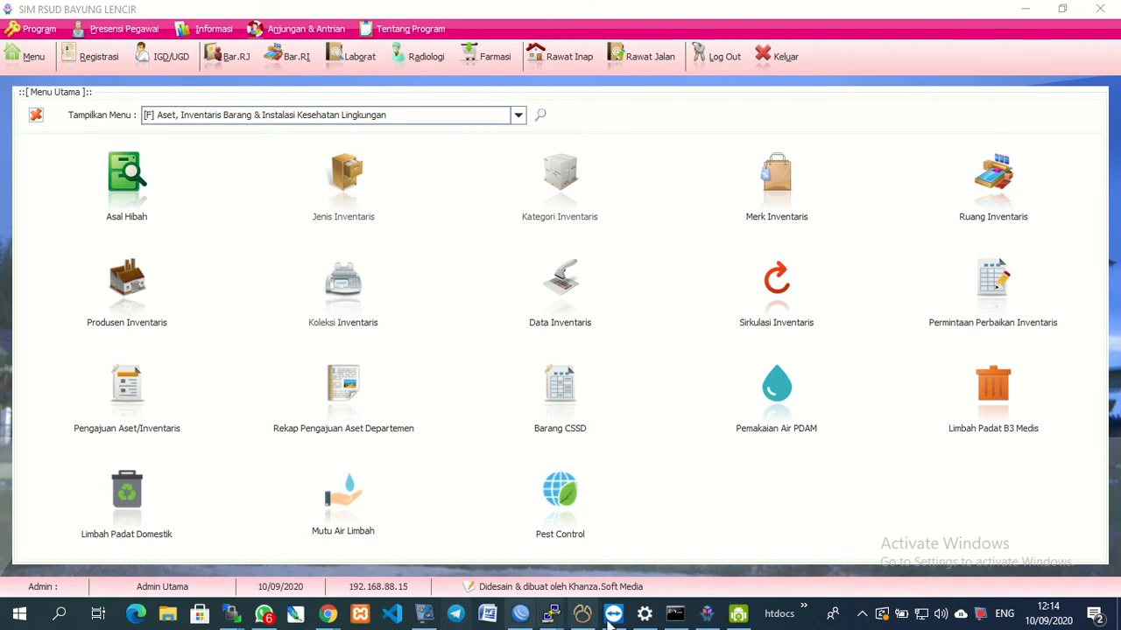
Close the asset menu and DroidCam window, then launch DroidCam from the desktop.
left_click(737, 617)
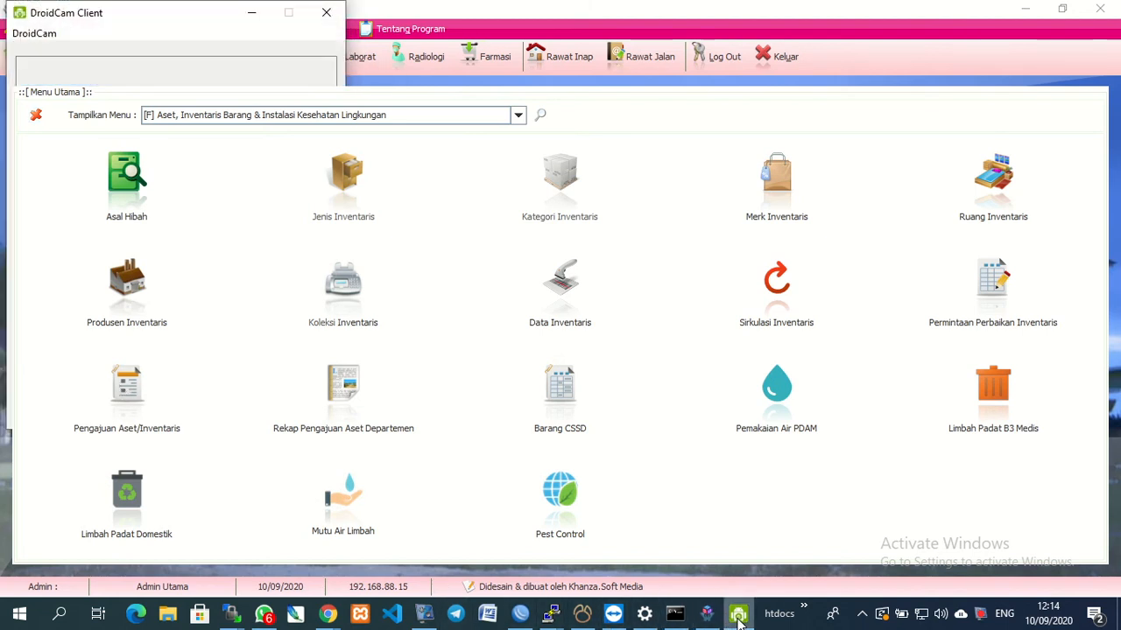
left_click(38, 116)
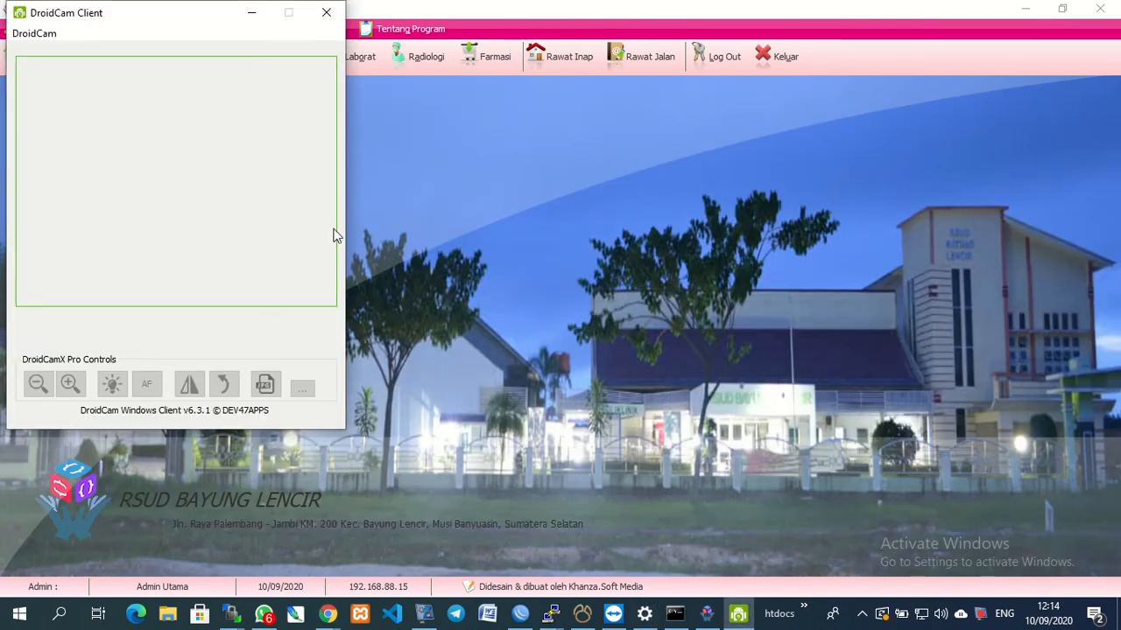
left_click(327, 16)
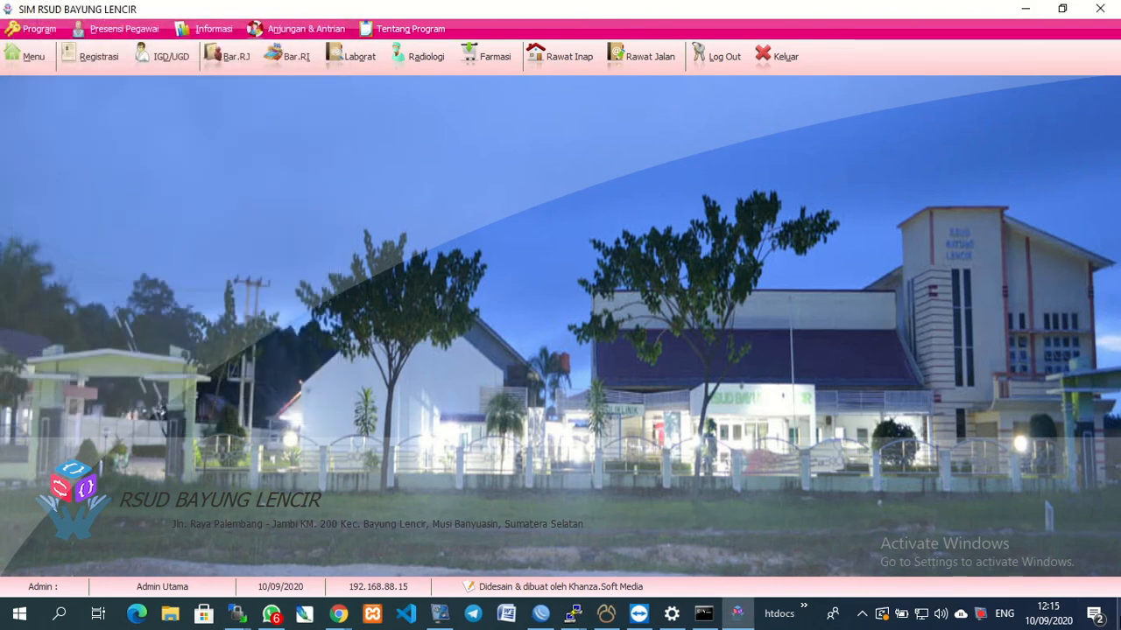
left_click(1119, 624)
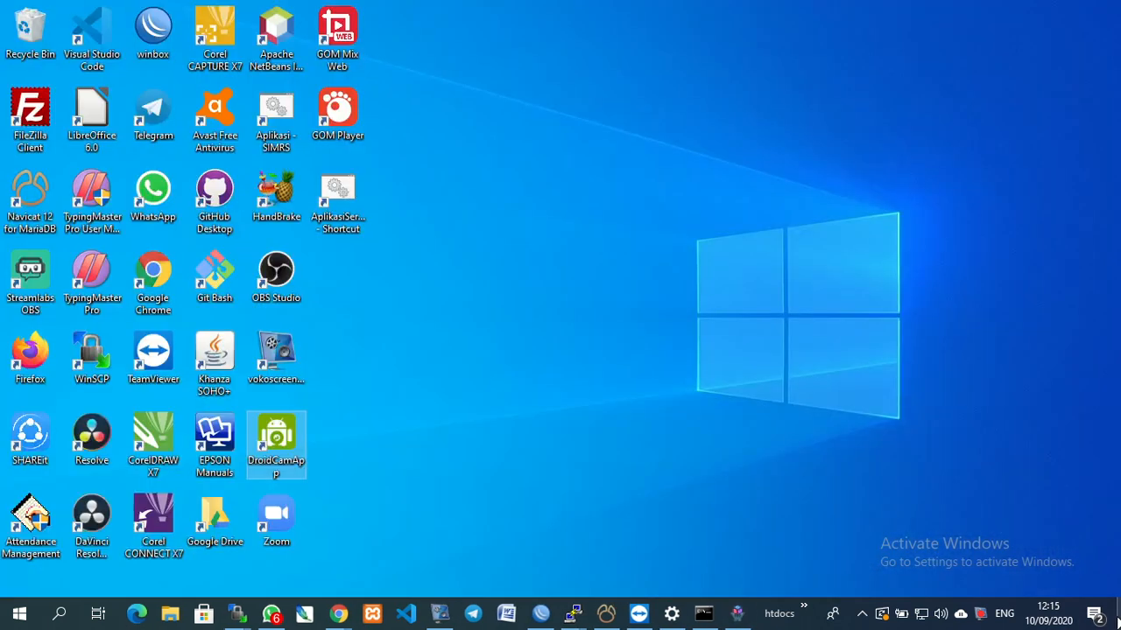
left_click(279, 444)
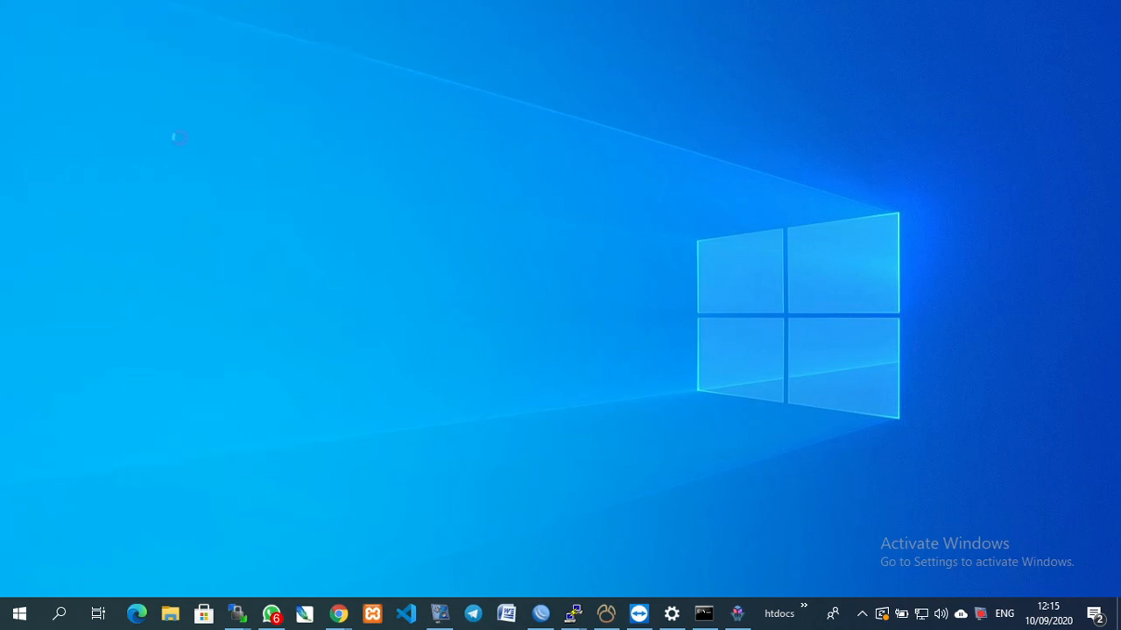
Refresh USB devices until the phone appears, start its video feed, then reopen the asset menu.
left_click(210, 149)
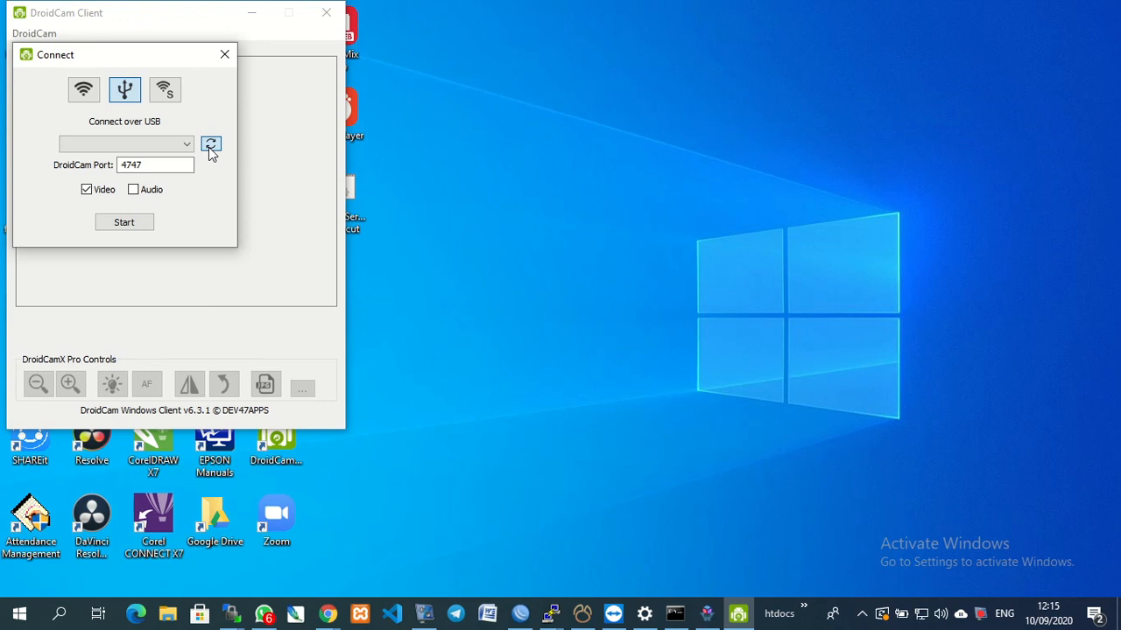
left_click(210, 147)
left_click(113, 225)
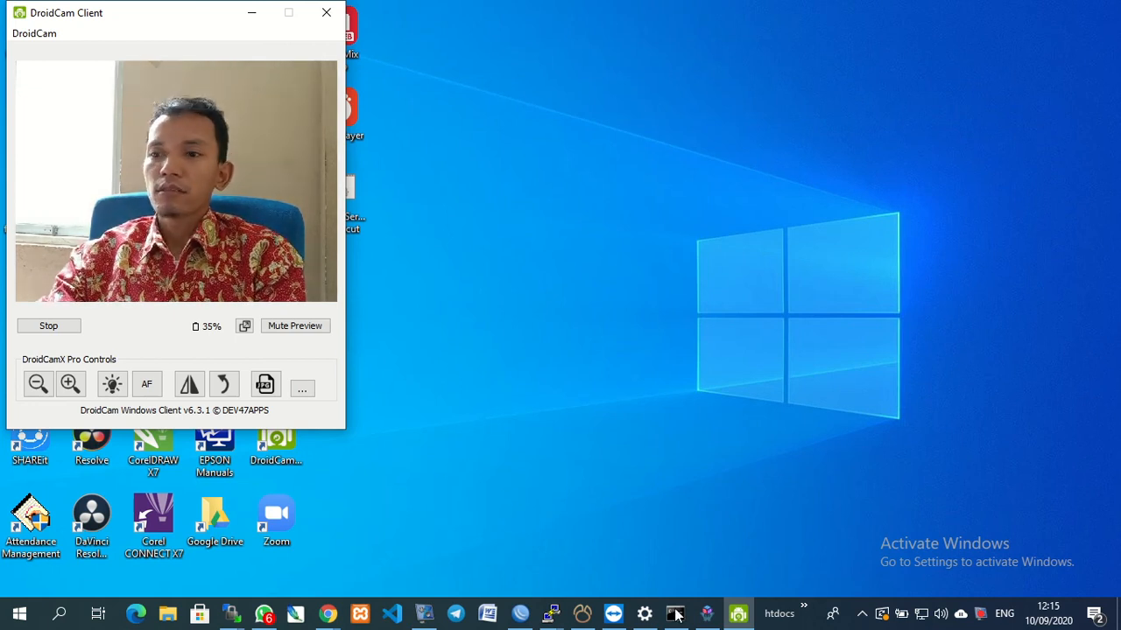
left_click(705, 614)
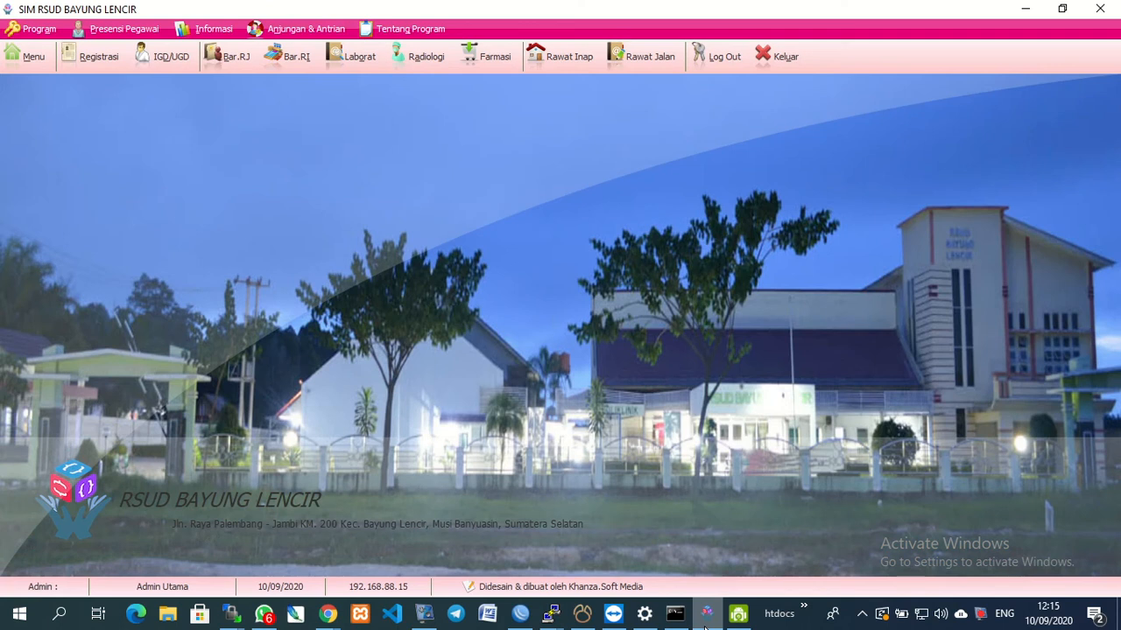
left_click(33, 58)
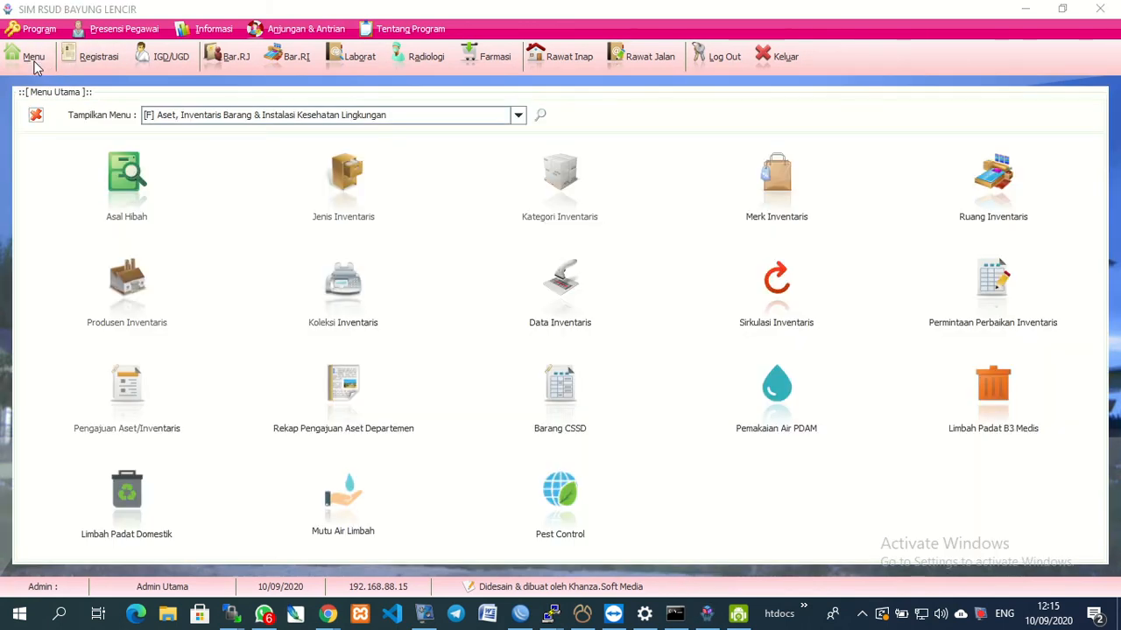